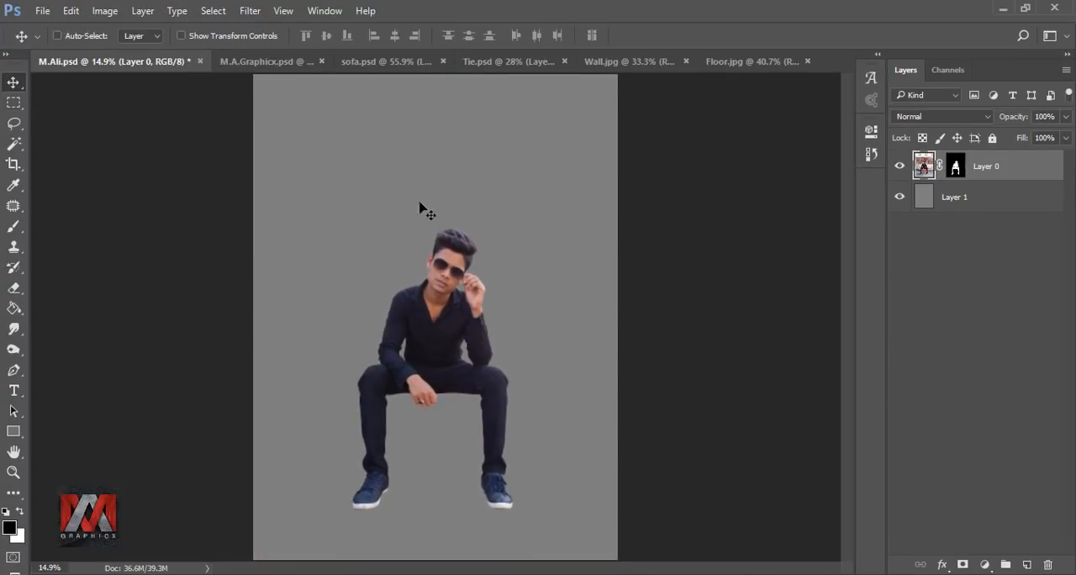
Step: Copy the sofa from sofa.psd into the seated man's document and enlarge it to extend wider than his body
left_click(383, 61)
left_click_drag(356, 276, 435, 354)
key("ctrl+t")
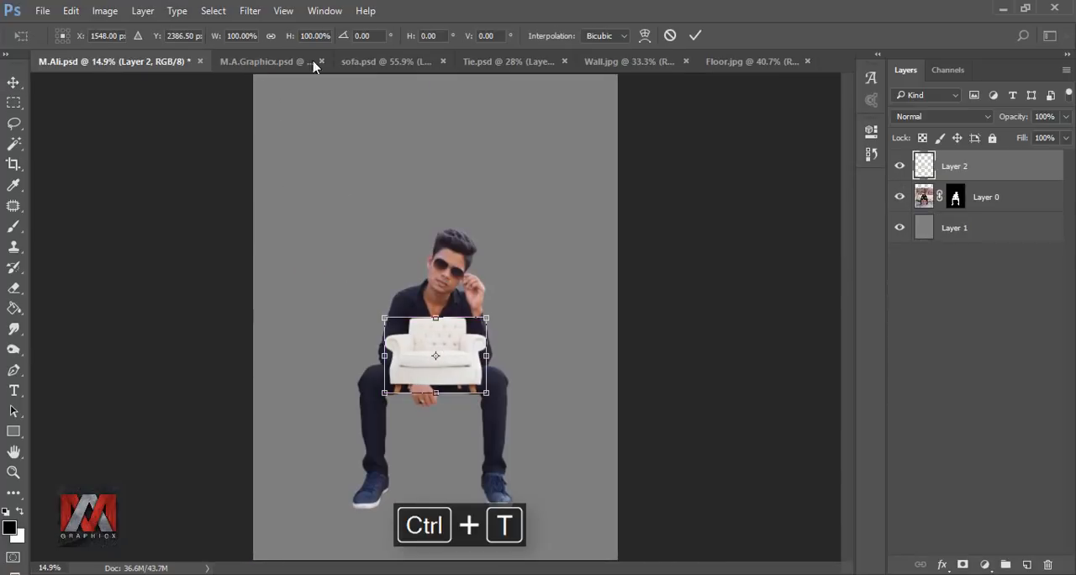
left_click_drag(215, 38, 332, 61)
left_click(695, 35)
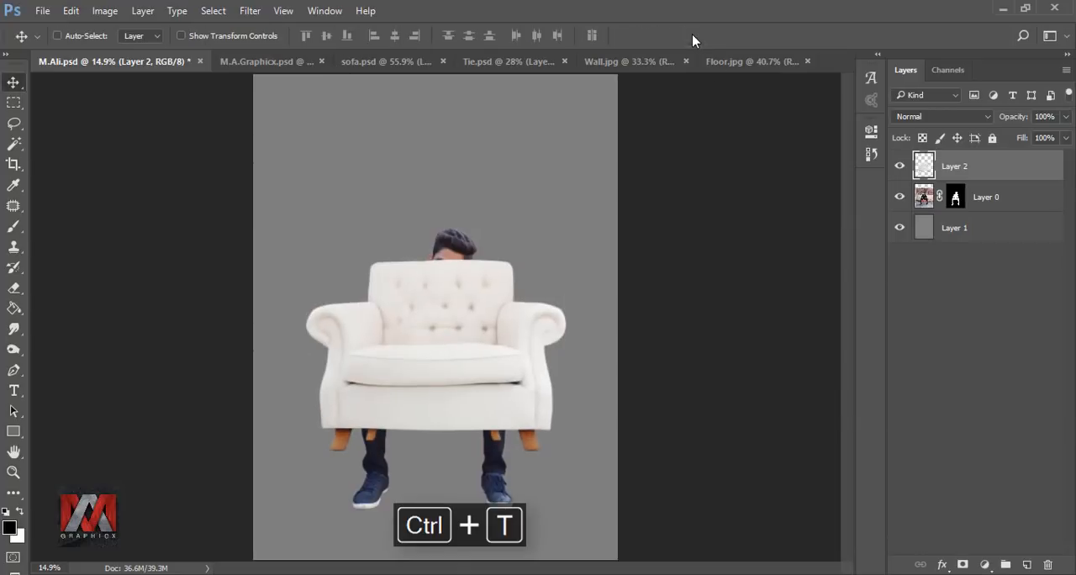
Step: Position the sofa behind the man at seat height and scale it to 96%
left_click_drag(984, 165, 981, 207)
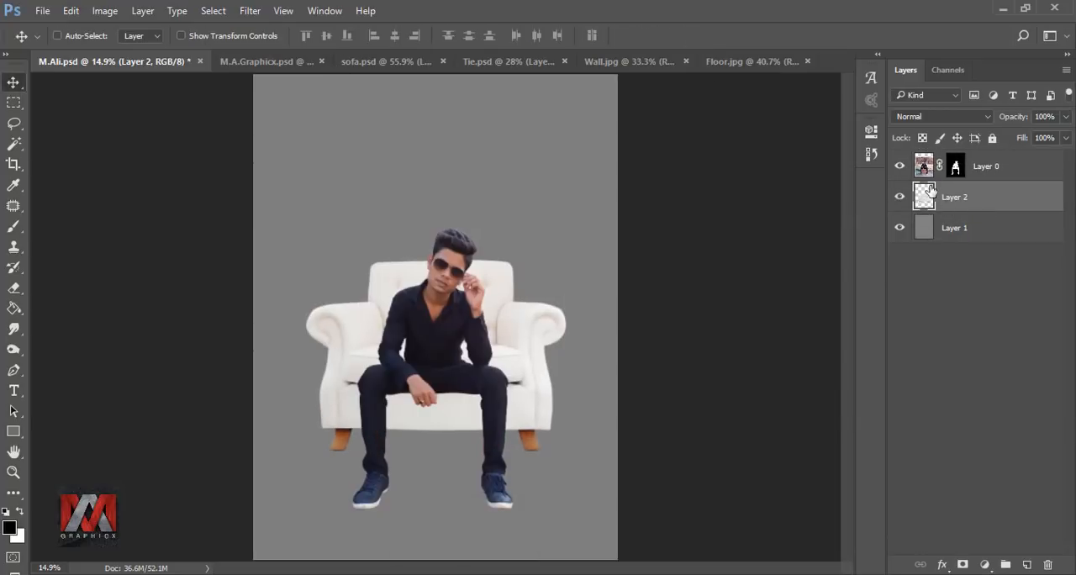
left_click_drag(462, 313, 462, 345)
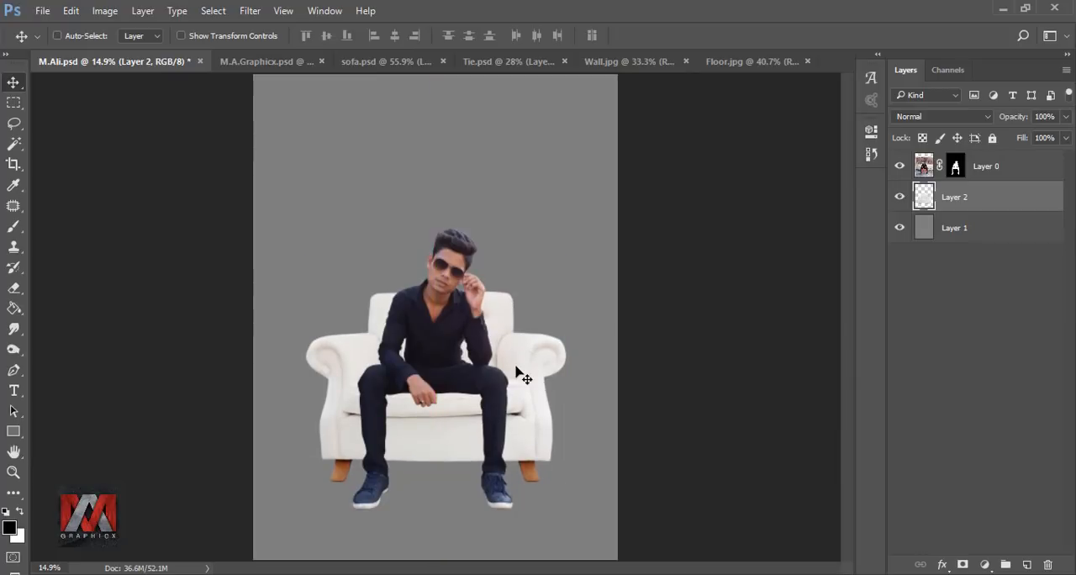
key("ctrl+t")
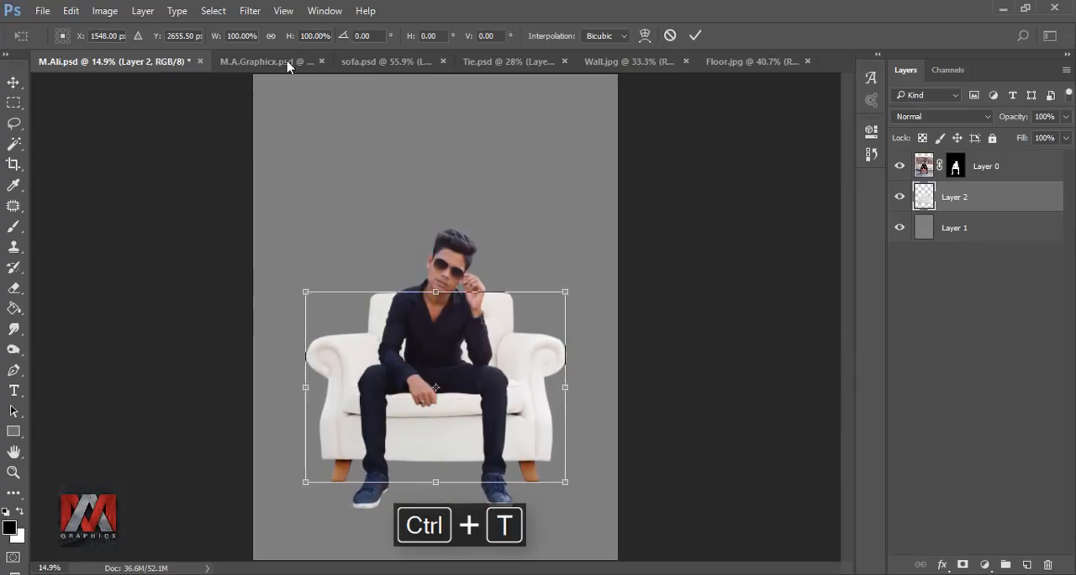
left_click_drag(216, 39, 213, 39)
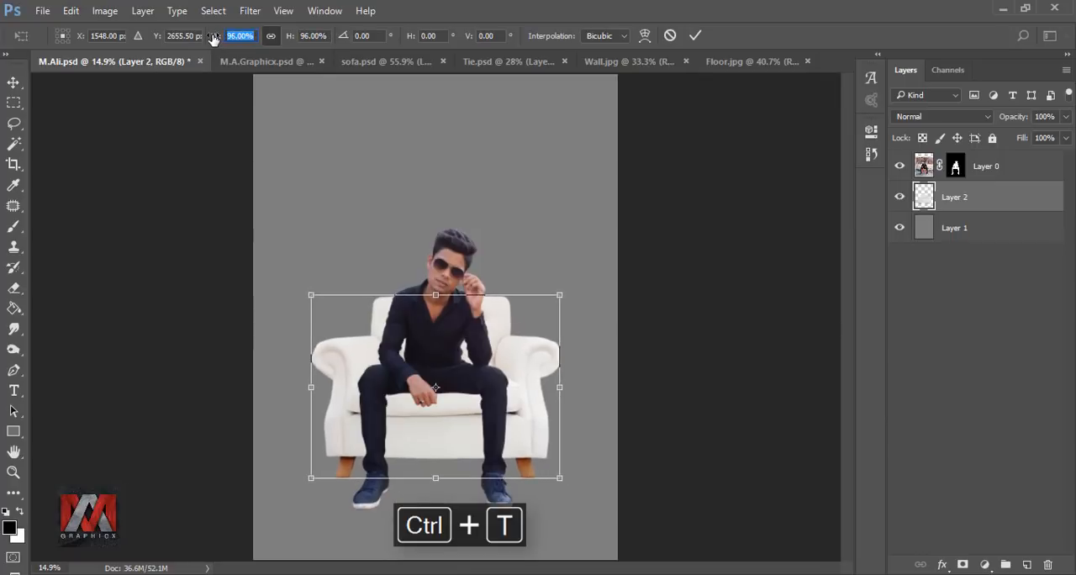
left_click(694, 35)
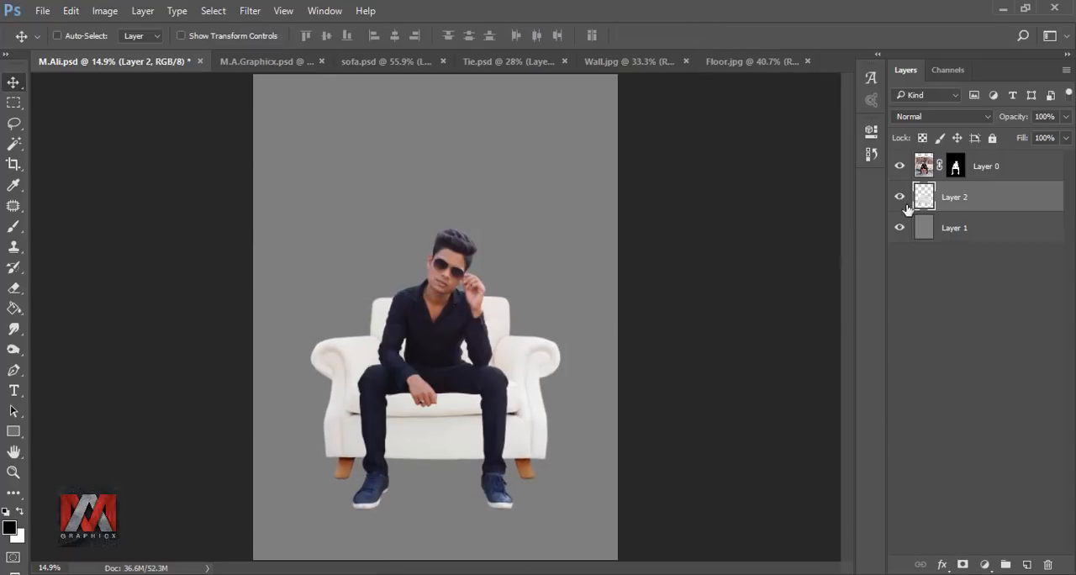
Step: Scale the man and sofa layers together to 111% and shift them slightly down
left_click(924, 165)
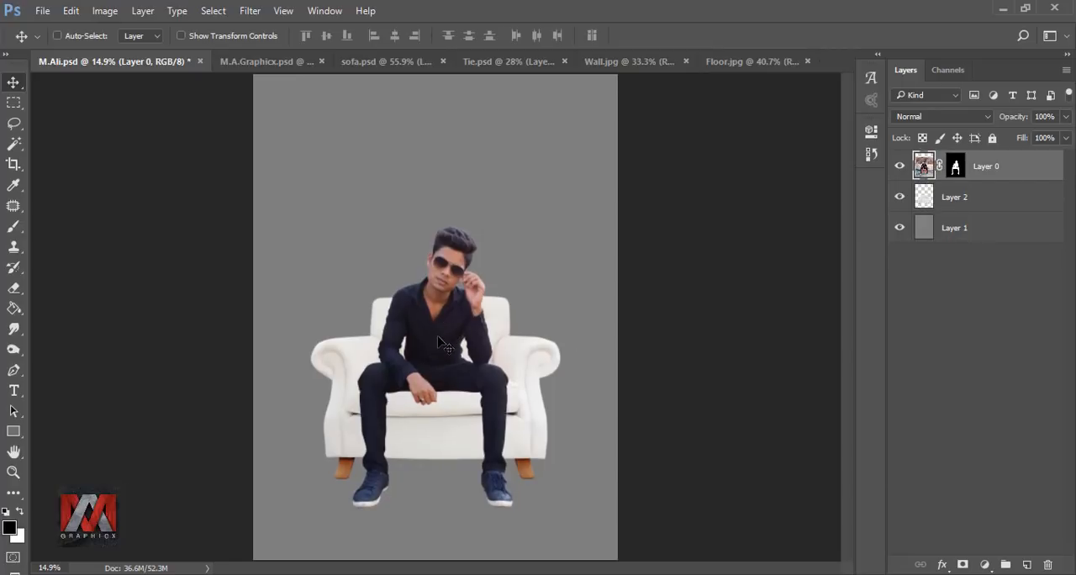
left_click(952, 200, "shift")
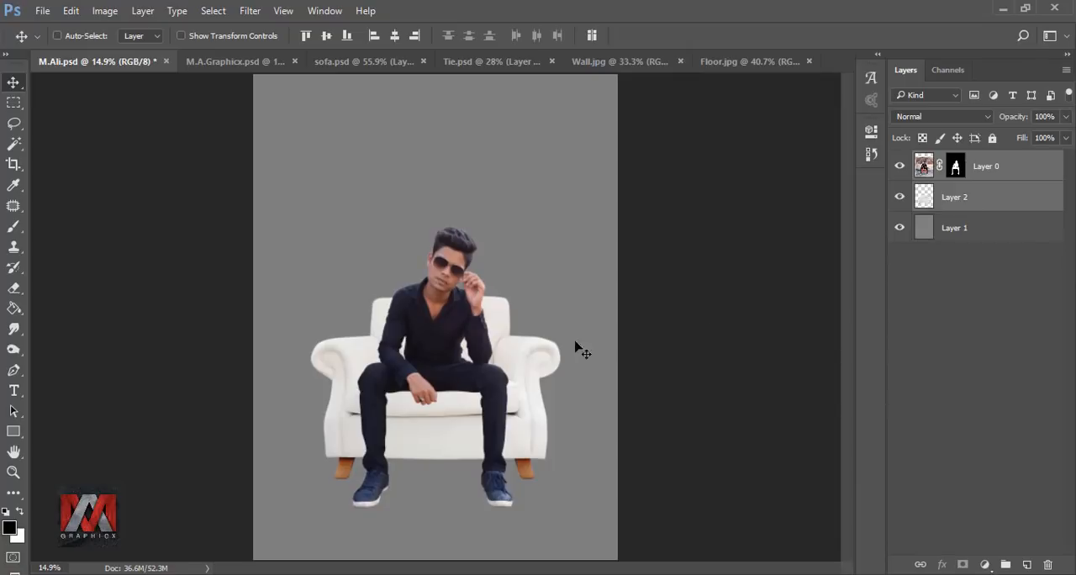
key("ctrl+t")
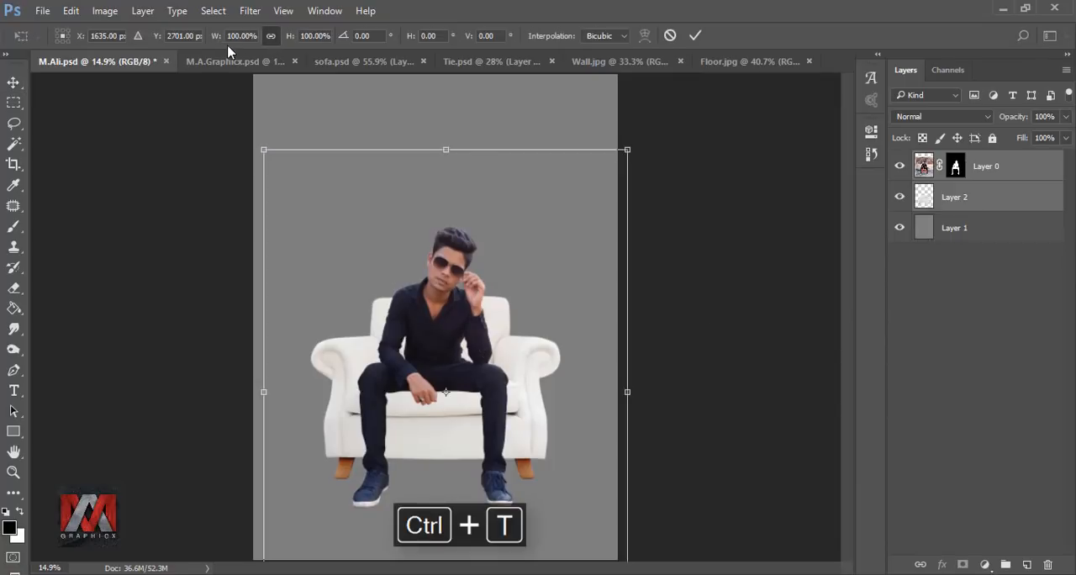
left_click_drag(212, 39, 220, 37)
left_click_drag(508, 315, 509, 319)
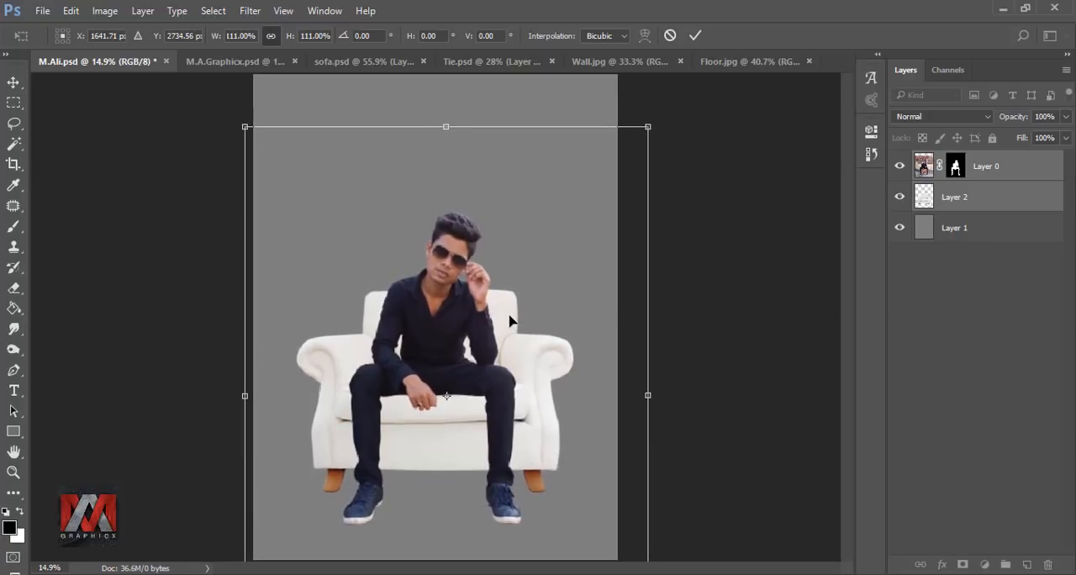
left_click(694, 35)
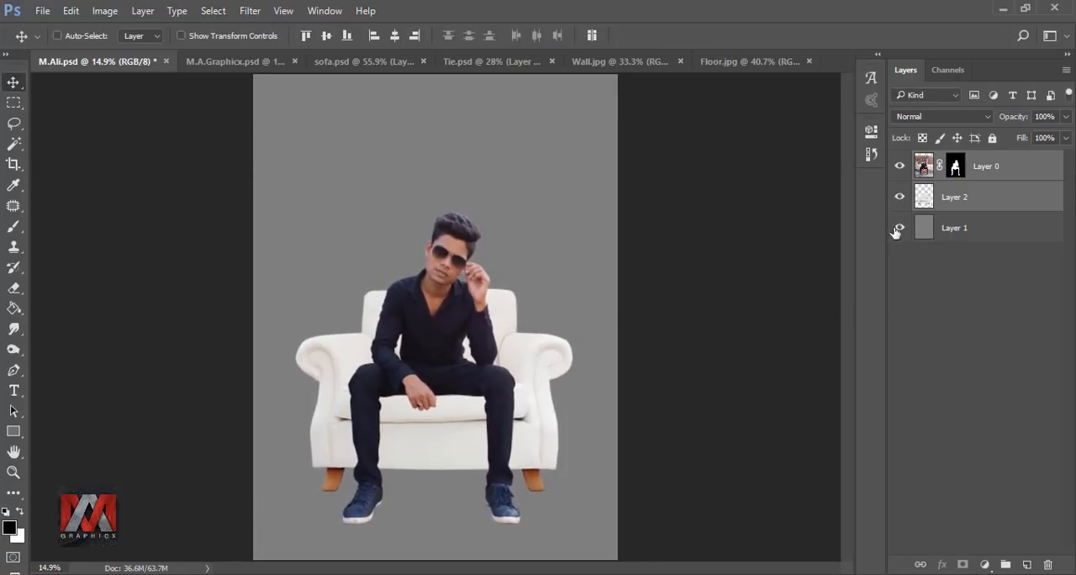
Step: Copy the Floor.jpg image into the seated man's document and place its layer beneath the sofa layer
left_click(923, 166)
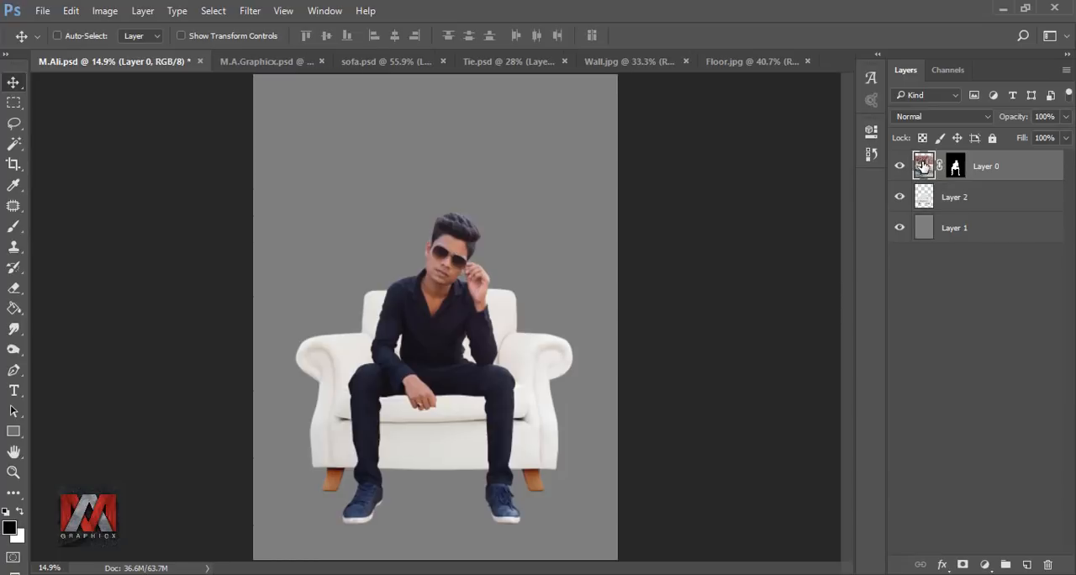
left_click(747, 61)
left_click_drag(578, 278, 421, 527)
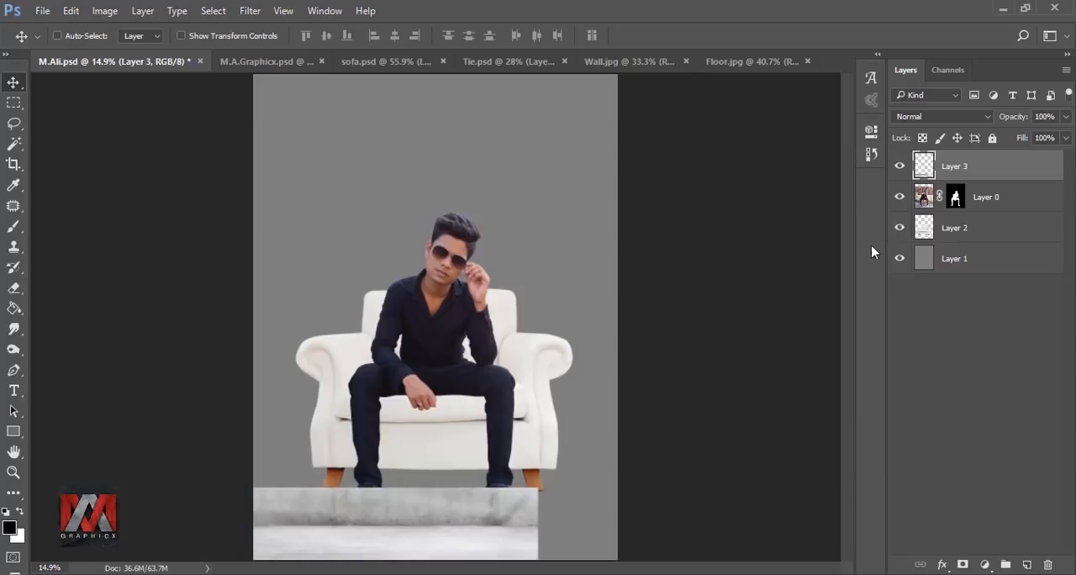
left_click_drag(987, 167, 960, 237)
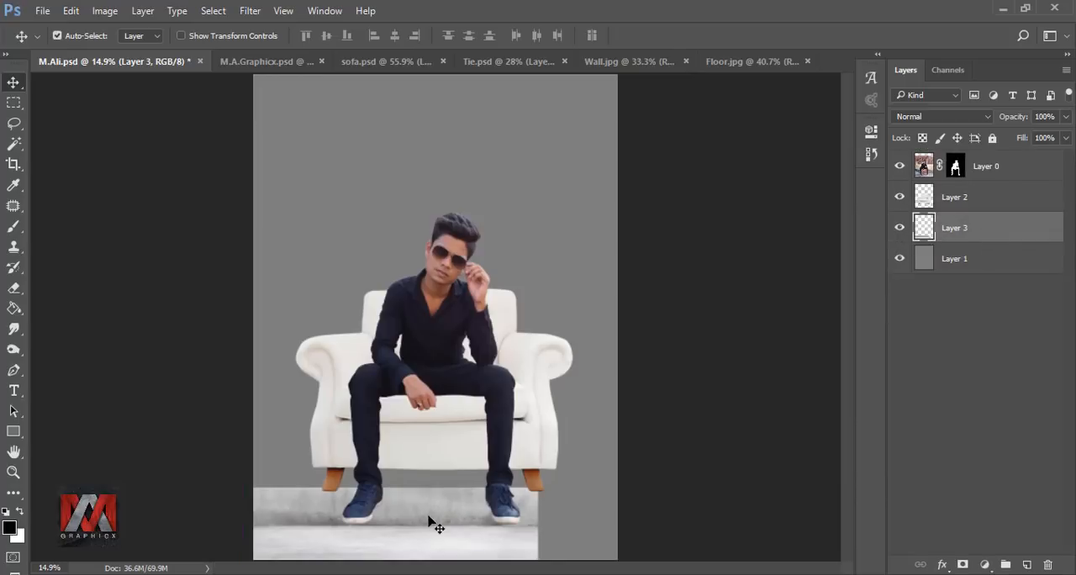
Step: Scale the floor layer proportionally to 363.72% and position it so the floor lies under the shoes and sofa legs
key("ctrl+t")
left_click_drag(536, 487, 878, 248)
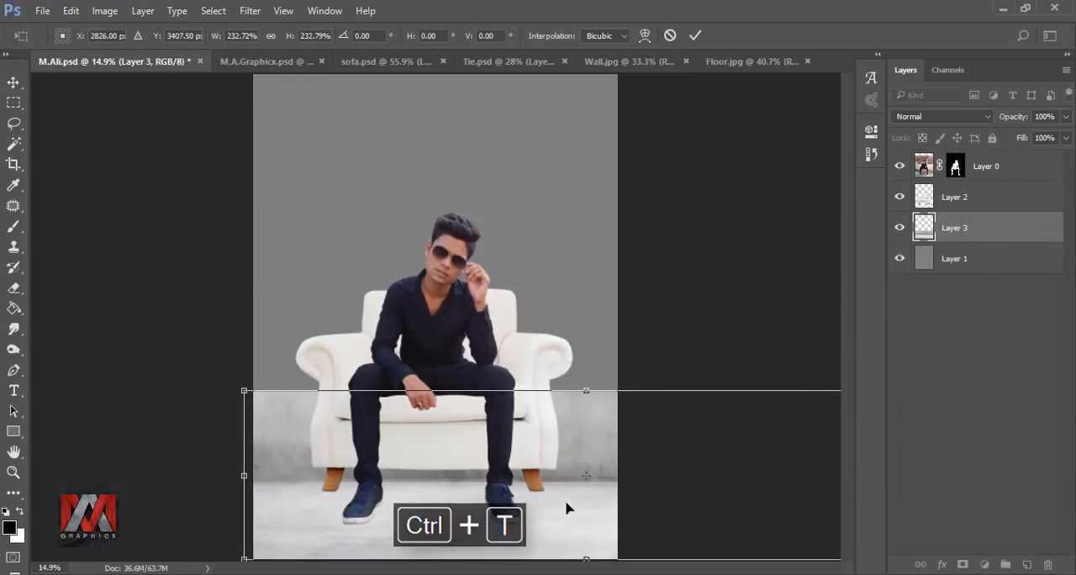
left_click_drag(566, 507, 519, 507)
left_click(271, 37)
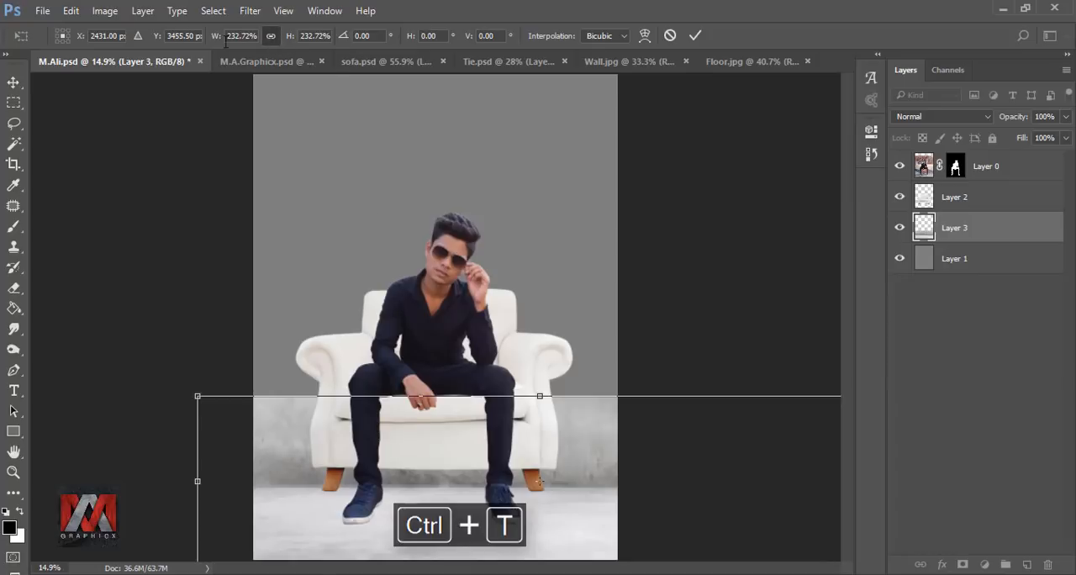
left_click_drag(213, 37, 319, 59)
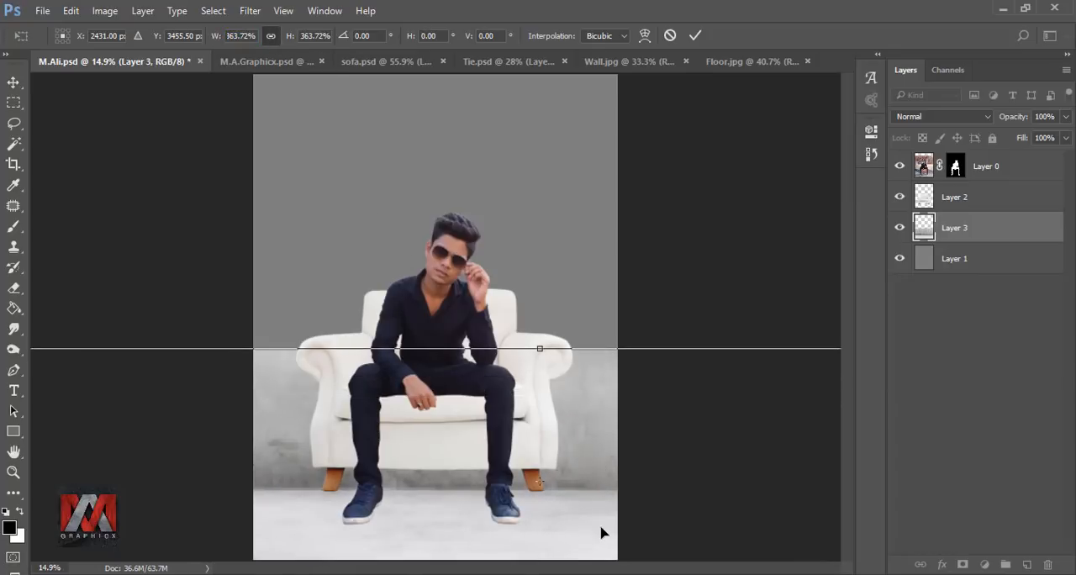
left_click_drag(602, 530, 587, 497)
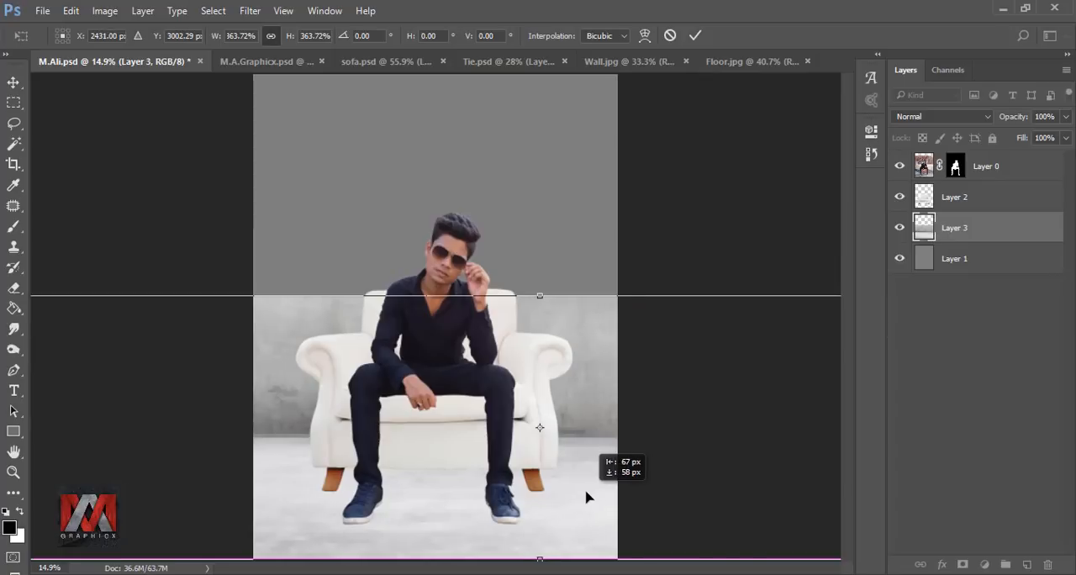
left_click(694, 35)
left_click_drag(602, 384, 588, 392)
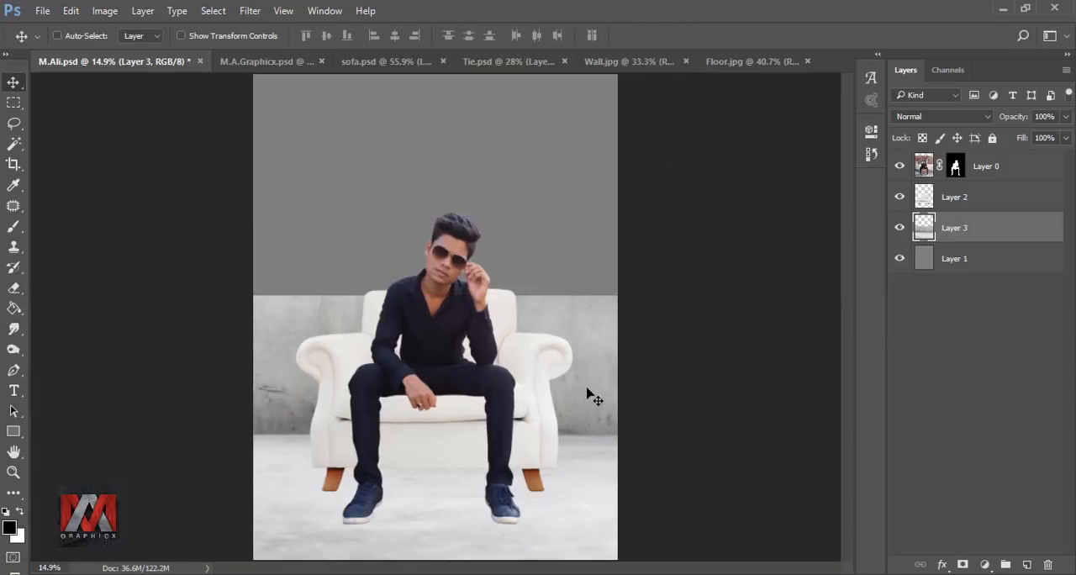
Step: Stretch the floor layer upward to 111.64% of its height, keeping its width at 100%
key("ctrl+t")
left_click_drag(530, 295, 530, 265)
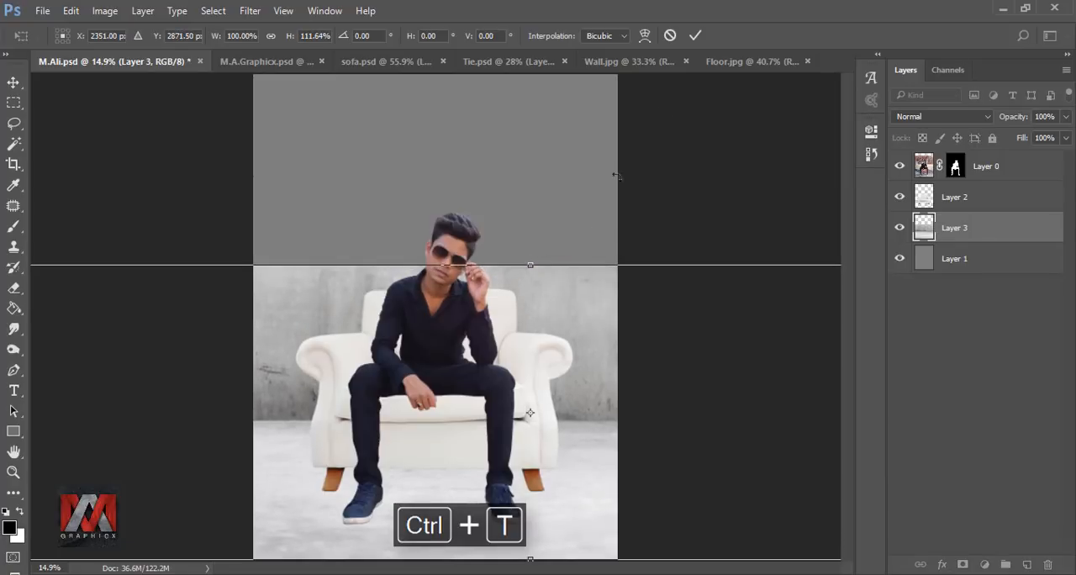
left_click(694, 36)
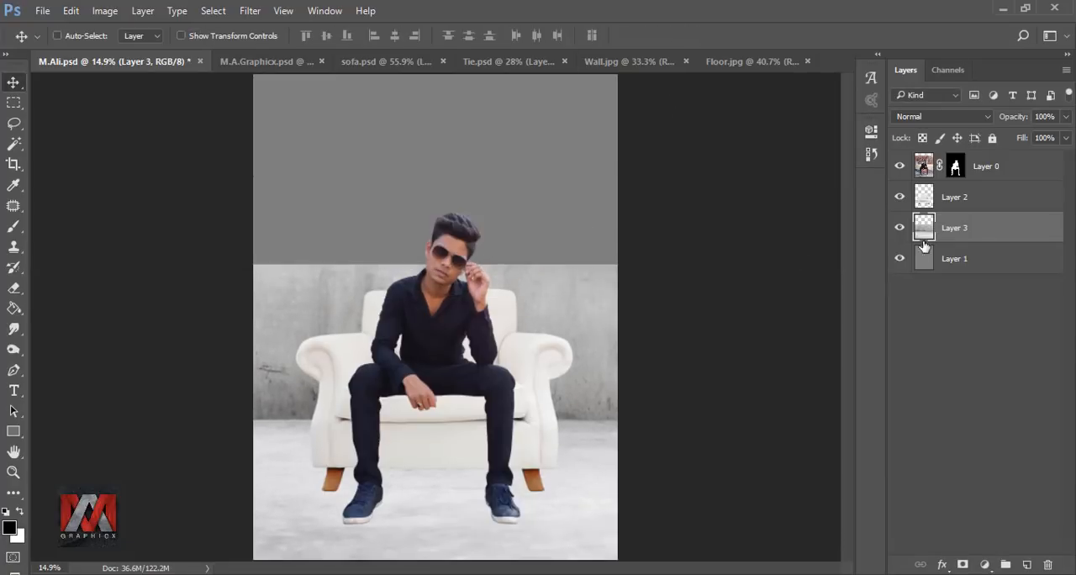
Step: Copy the Wall.jpg brick image into the composition above the floor layer and scale it to about 161% to span the canvas width
left_click(629, 63)
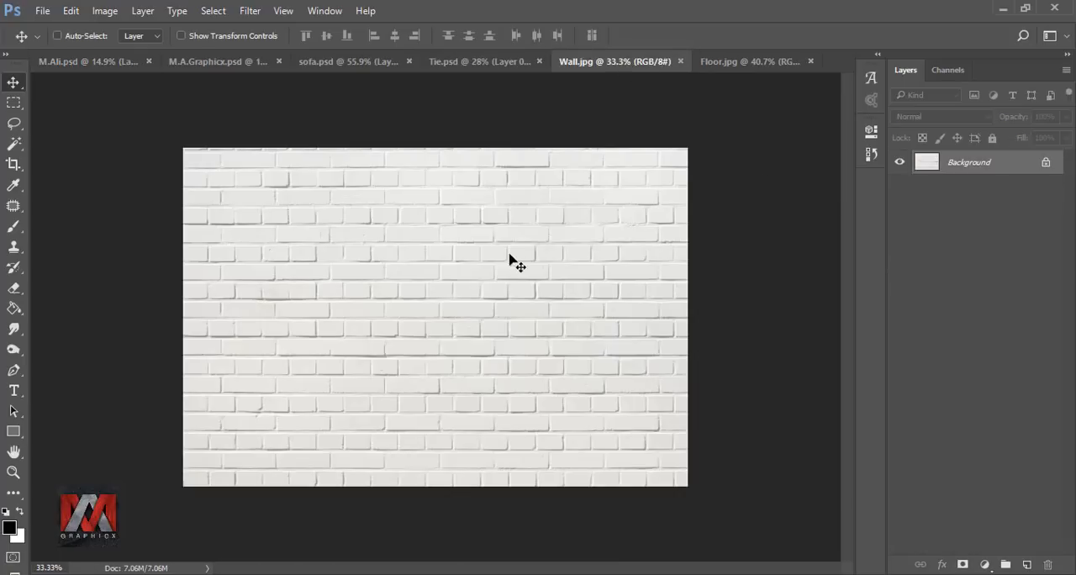
left_click_drag(510, 259, 353, 114)
key("ctrl+t")
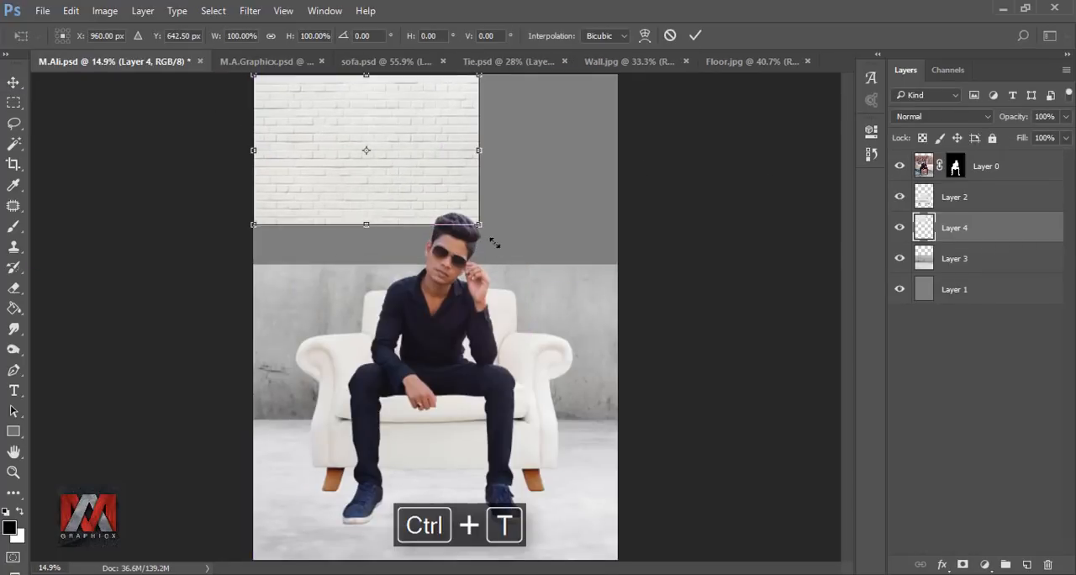
left_click_drag(494, 243, 605, 340)
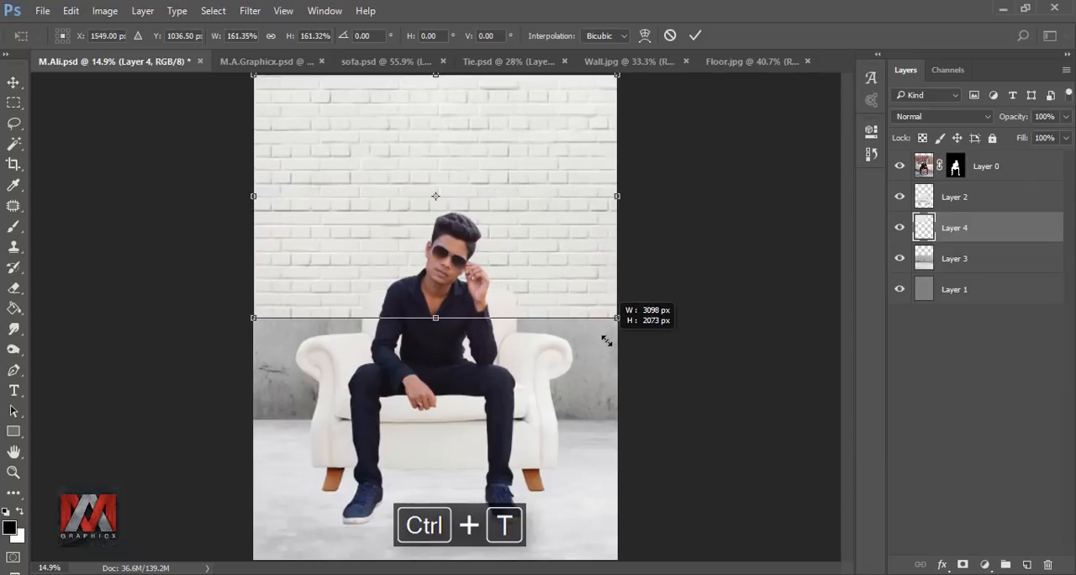
left_click(695, 35)
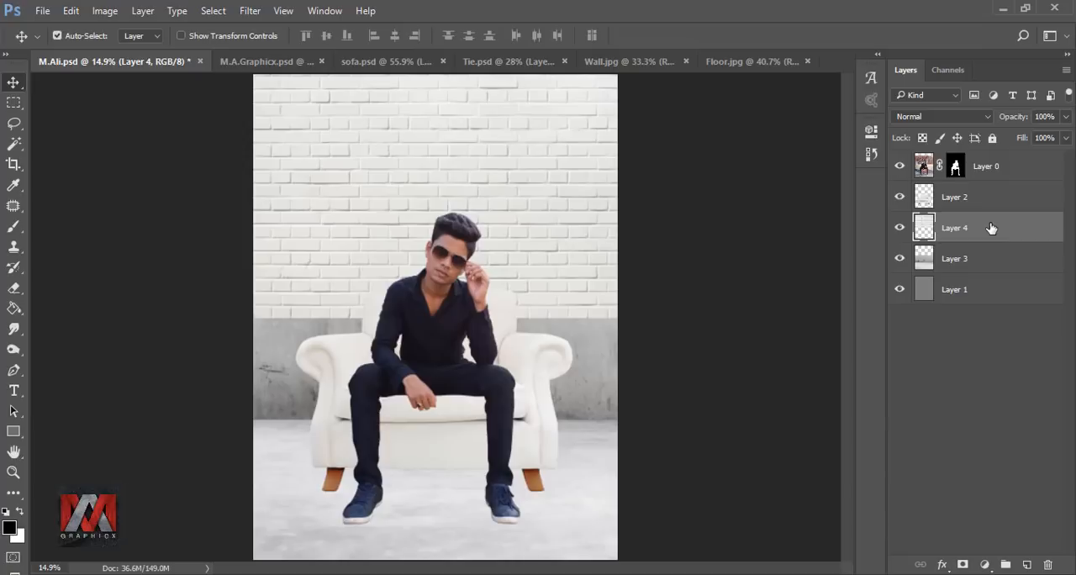
Step: Duplicate the brick wall layer and move the original down so the bricks reach the floor line
key("ctrl+j")
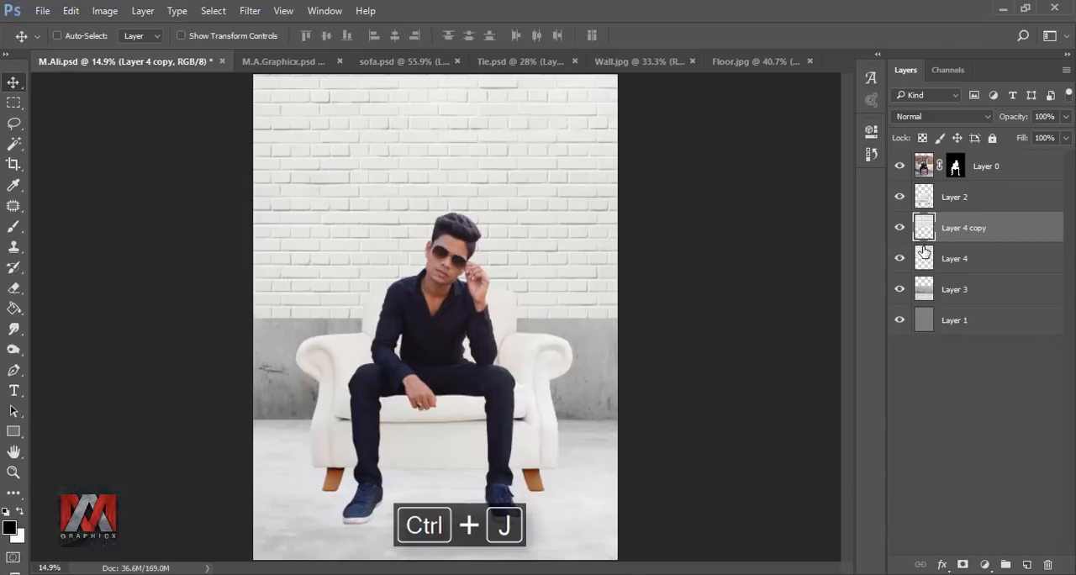
left_click(924, 255)
left_click_drag(568, 155, 569, 262)
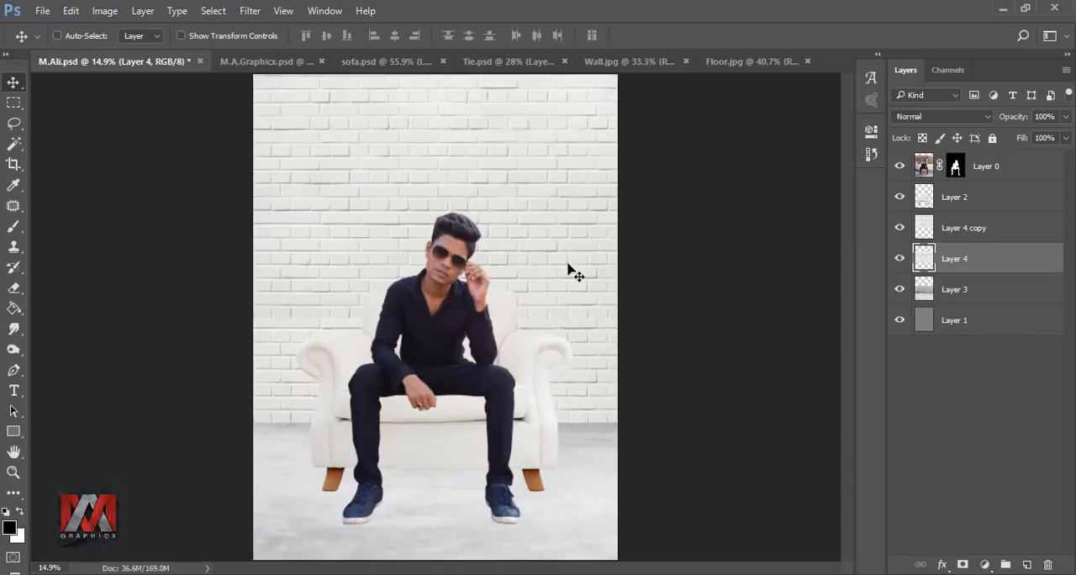
Step: Erase the lower edge of the copied wall layer with a size 175 soft eraser to blend the seam between the brick layers
left_click(923, 229)
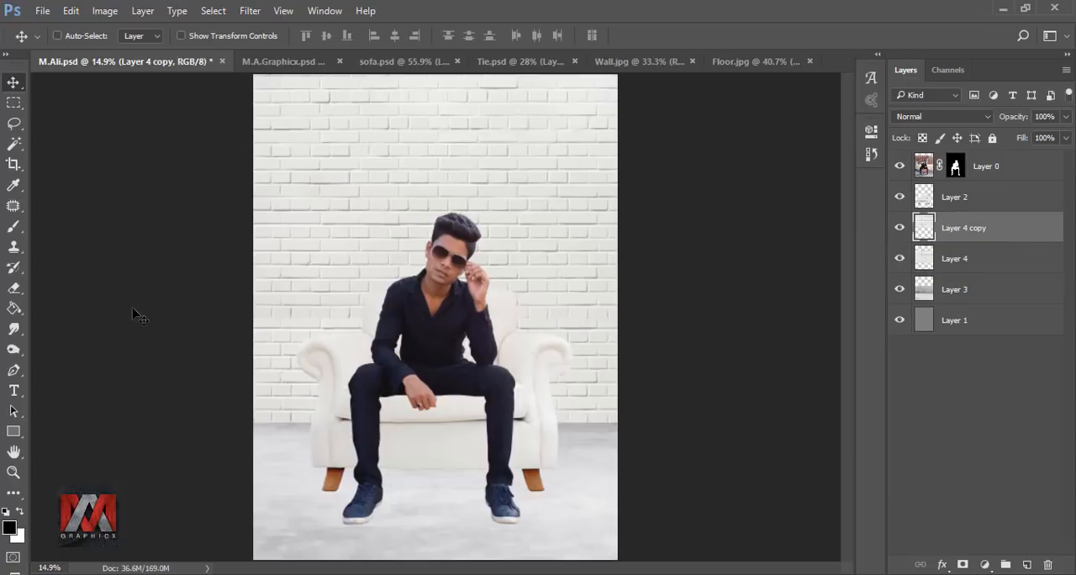
left_click(14, 288)
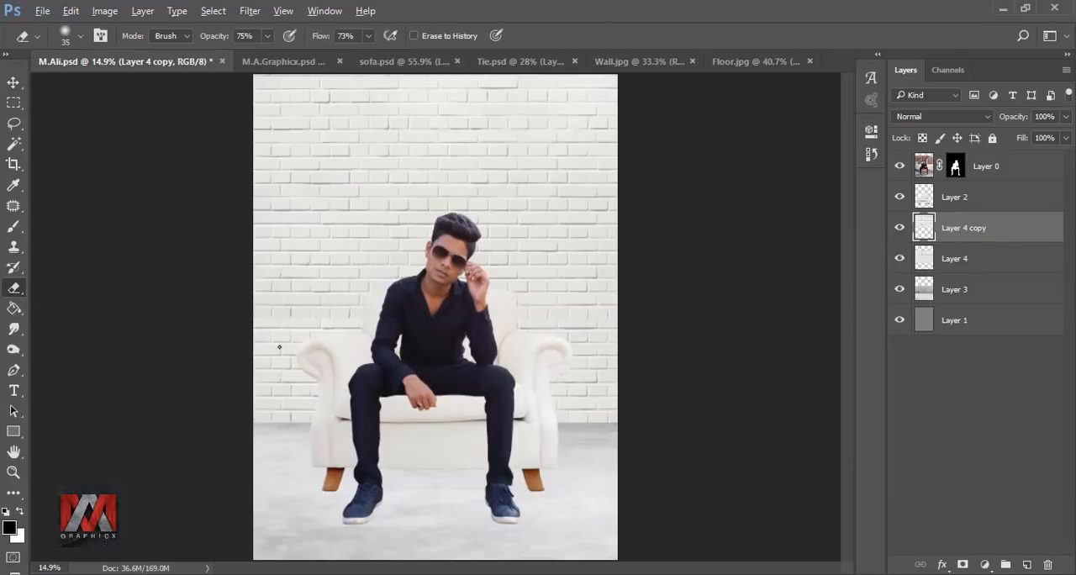
scroll(286, 323, "up", 3)
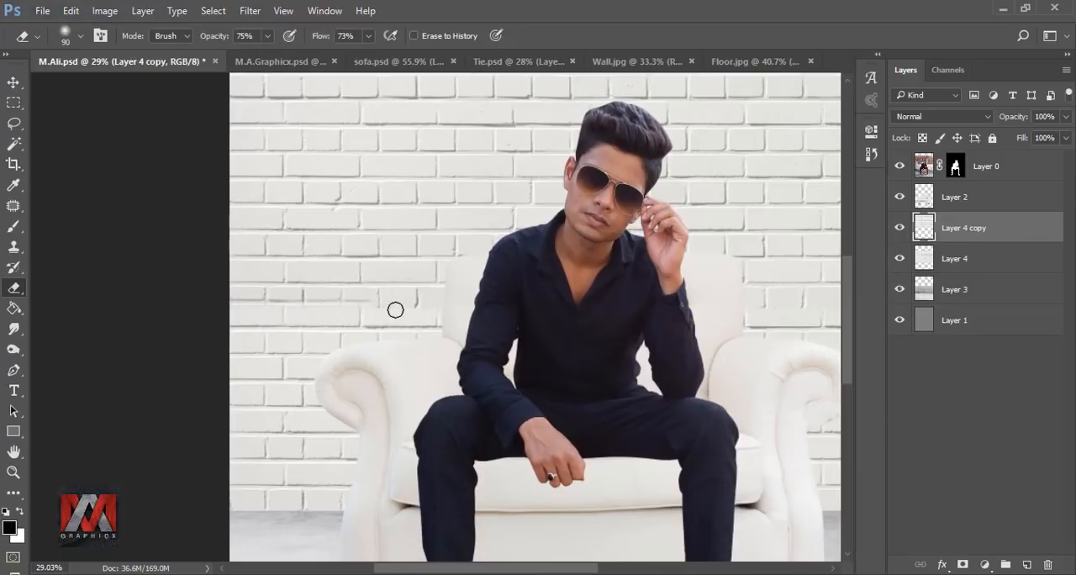
key("bracketright")
key("bracketright")
key("bracketright")
key("bracketright")
key("bracketright")
key("bracketright")
key("bracketright")
key("bracketright")
key("bracketright")
key("bracketleft")
key("bracketleft")
key("bracketleft")
key("bracketleft")
key("bracketleft")
left_click_drag(442, 308, 304, 312)
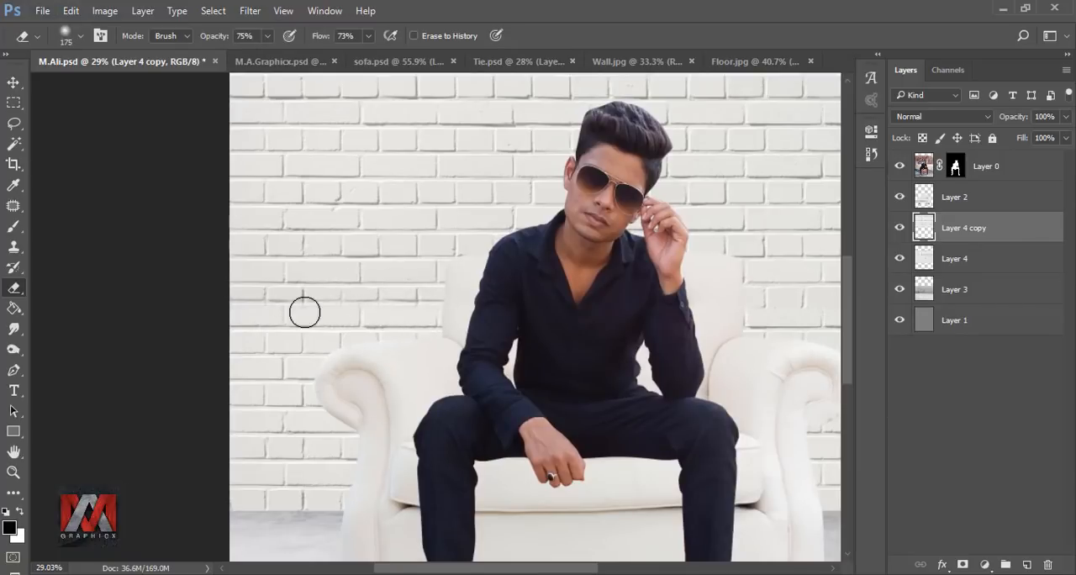
left_click_drag(819, 313, 491, 312)
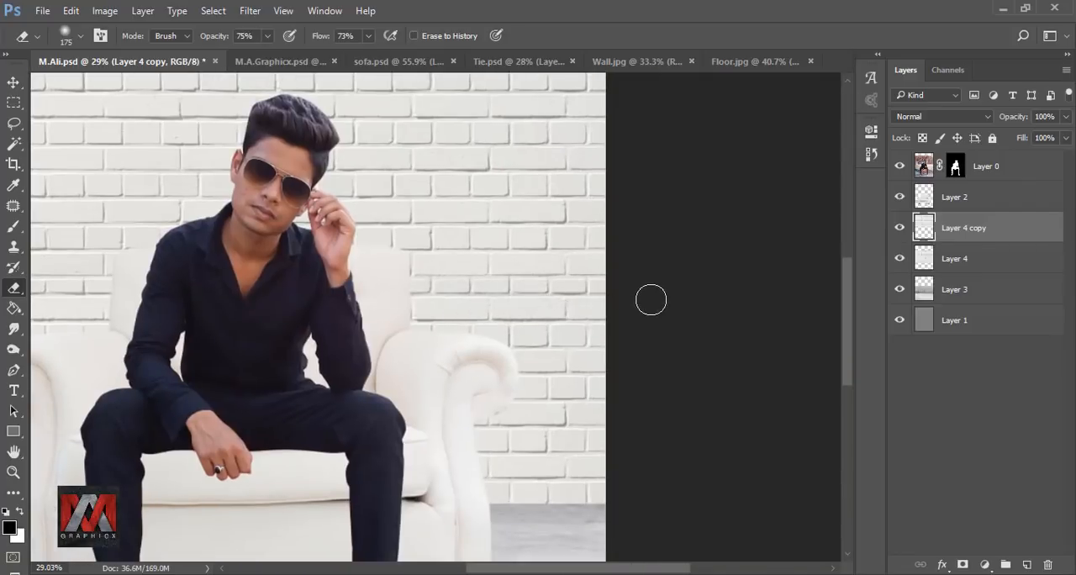
Step: Group the two brick wall layers together
key("ctrl+0")
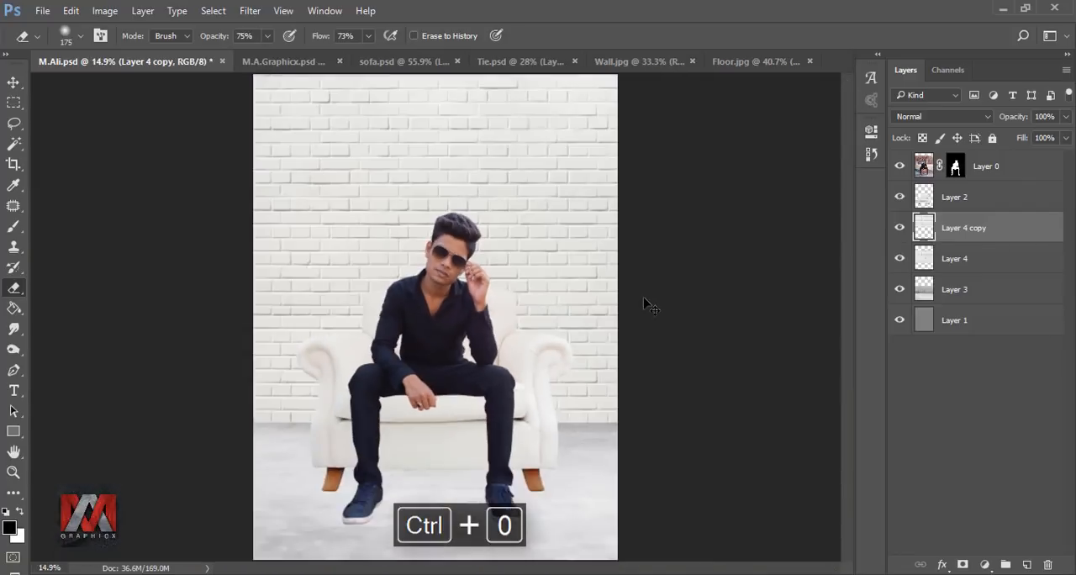
left_click(952, 260, "shift")
key("ctrl+g")
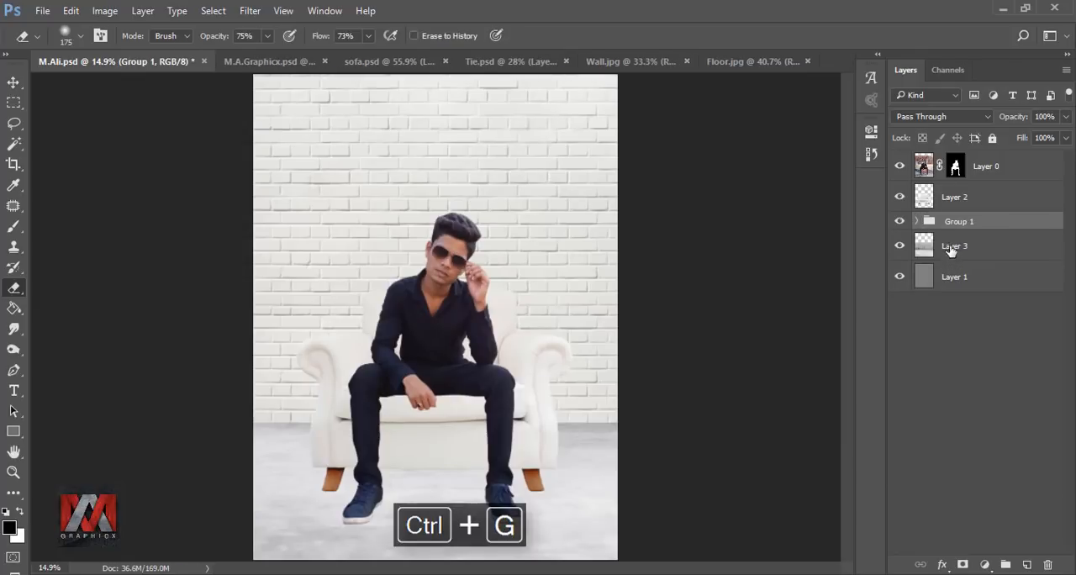
Step: Convert the brick wall group to a smart object and rasterize it into a single layer
left_click(899, 221)
left_click(899, 221)
right_click(981, 223)
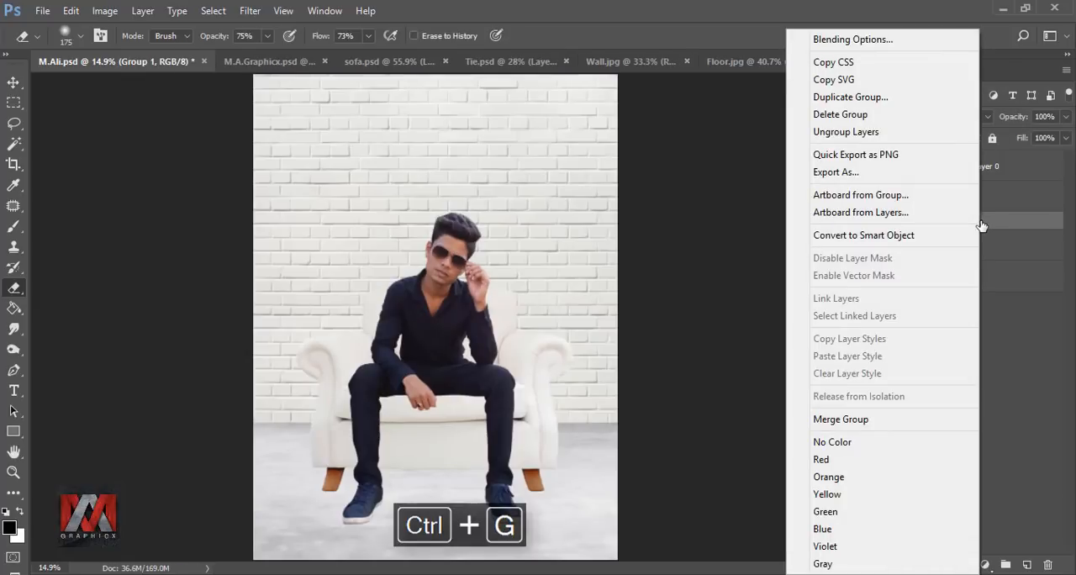
left_click(866, 235)
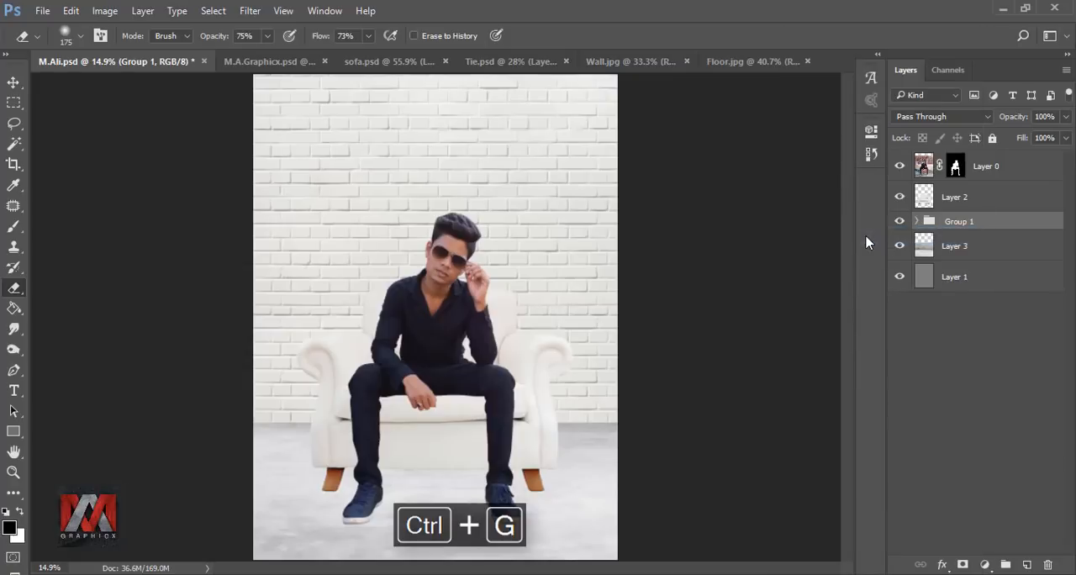
right_click(973, 228)
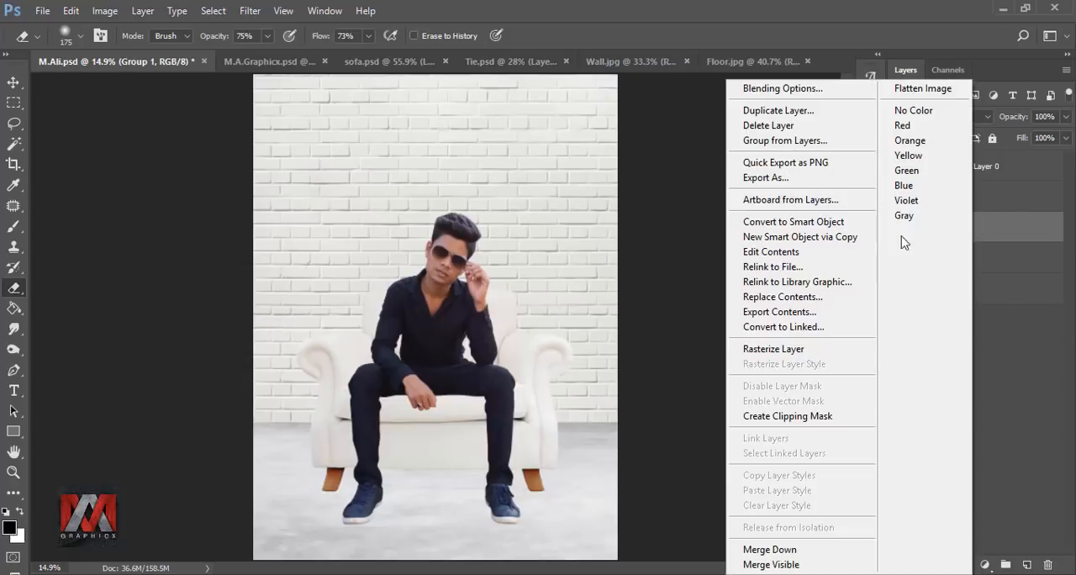
left_click(795, 350)
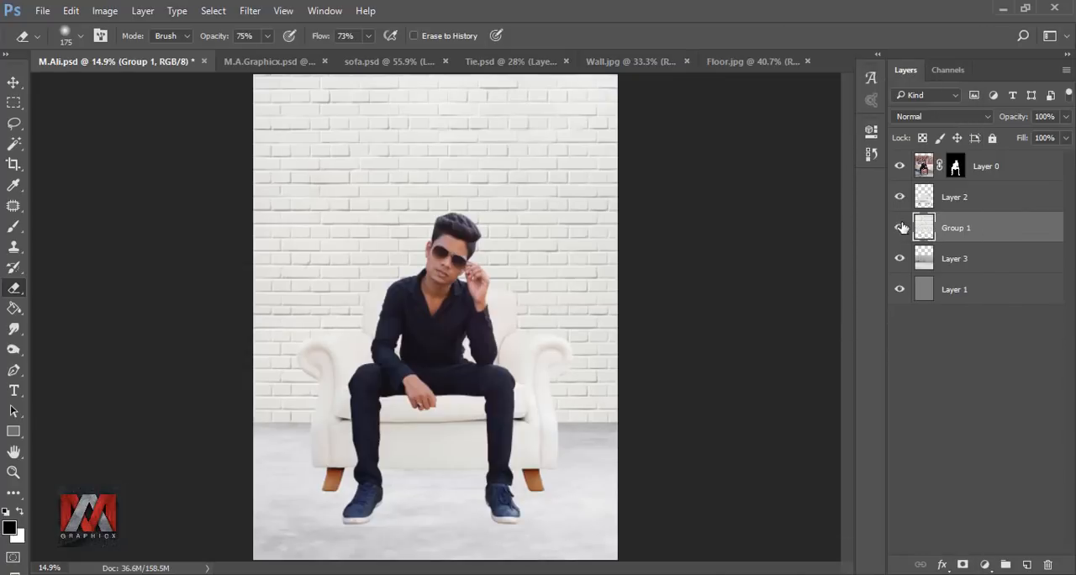
left_click(900, 227)
left_click(900, 227)
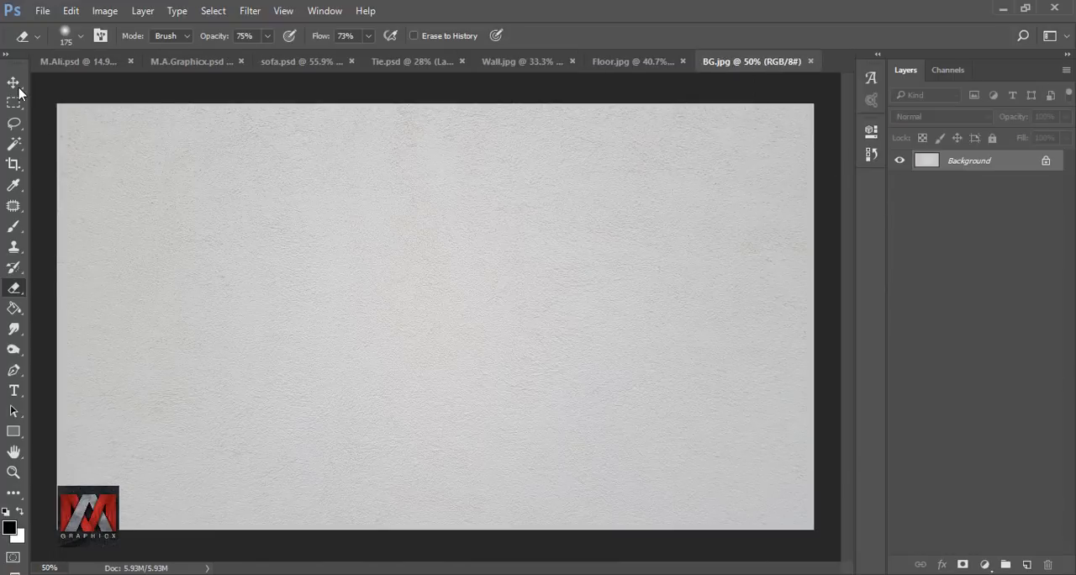
Step: Copy the BG.jpg plaster texture into the composite above the brick wall layer and scale it to cover the wall down to the floor line
left_click(13, 82)
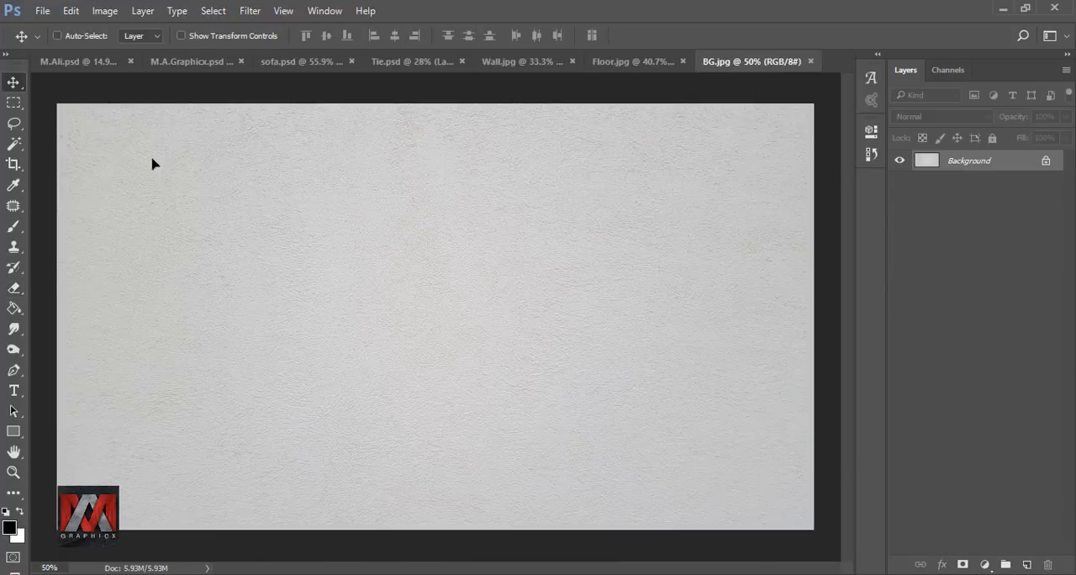
left_click_drag(80, 65, 383, 196)
key("ctrl+t")
left_click_drag(468, 191, 619, 272)
left_click_drag(432, 274, 431, 422)
left_click(694, 35)
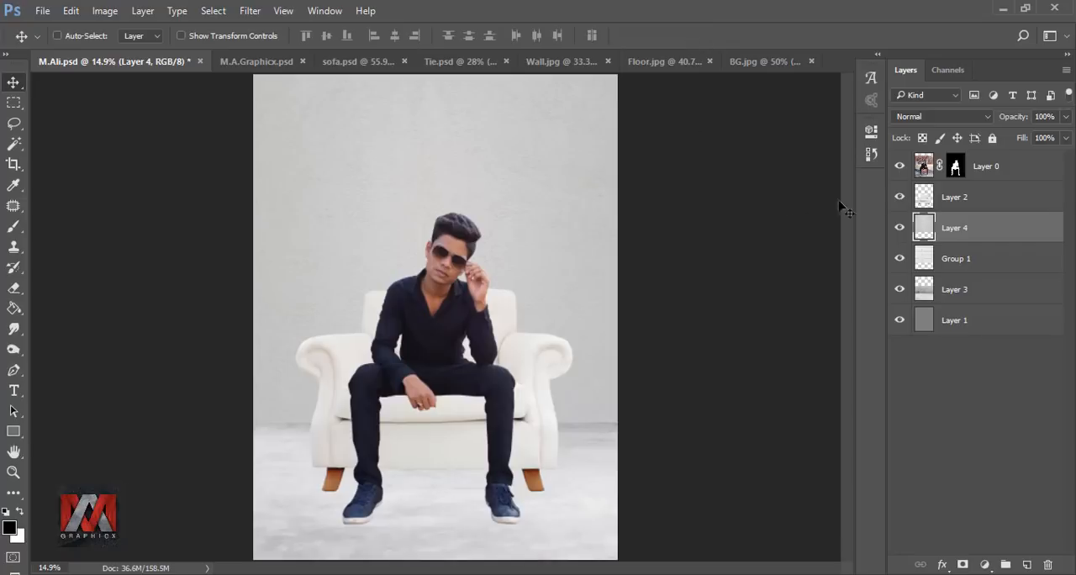
Step: Lower the plaster texture layer's opacity to 55% and compare the wall with and without it
left_click(1066, 118)
left_click_drag(1063, 138, 1023, 141)
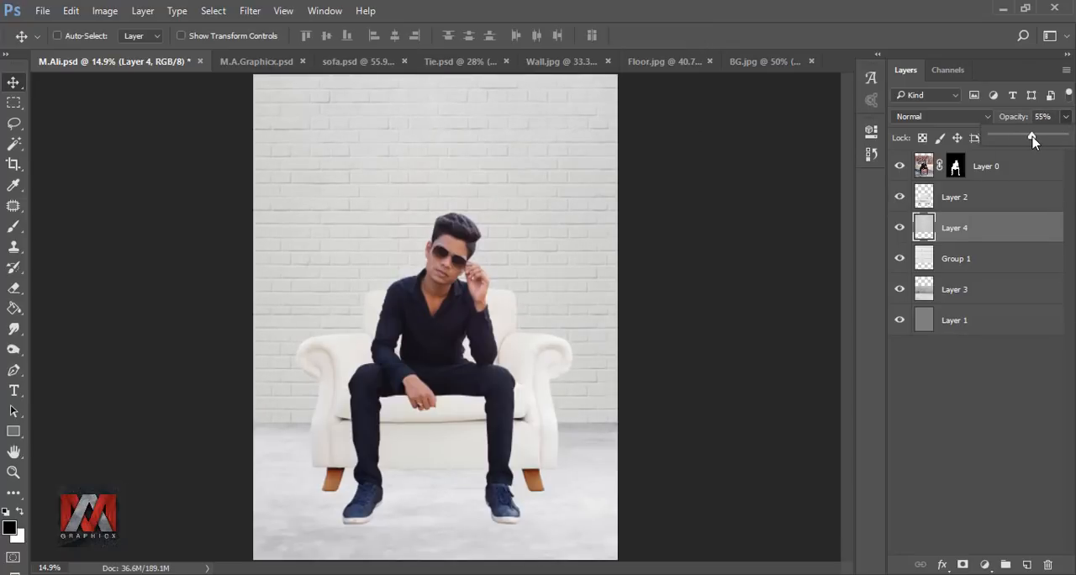
left_click(899, 228)
left_click(899, 228)
Step: Crop the canvas, extending it above the wall and trimming both sides closer to the sofa
left_click(13, 166)
left_click_drag(438, 81, 443, 110)
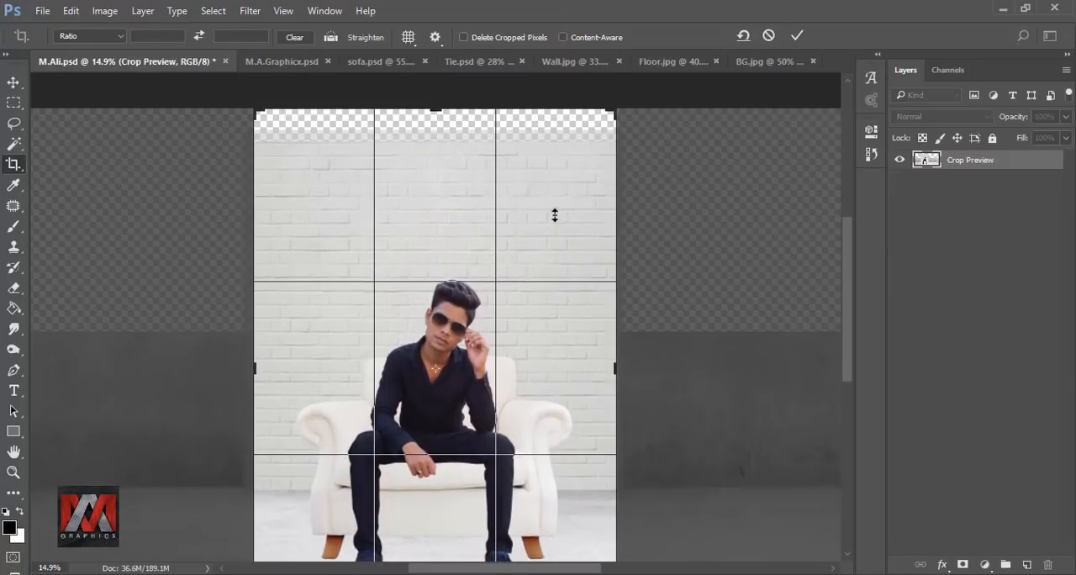
key("ctrl+0")
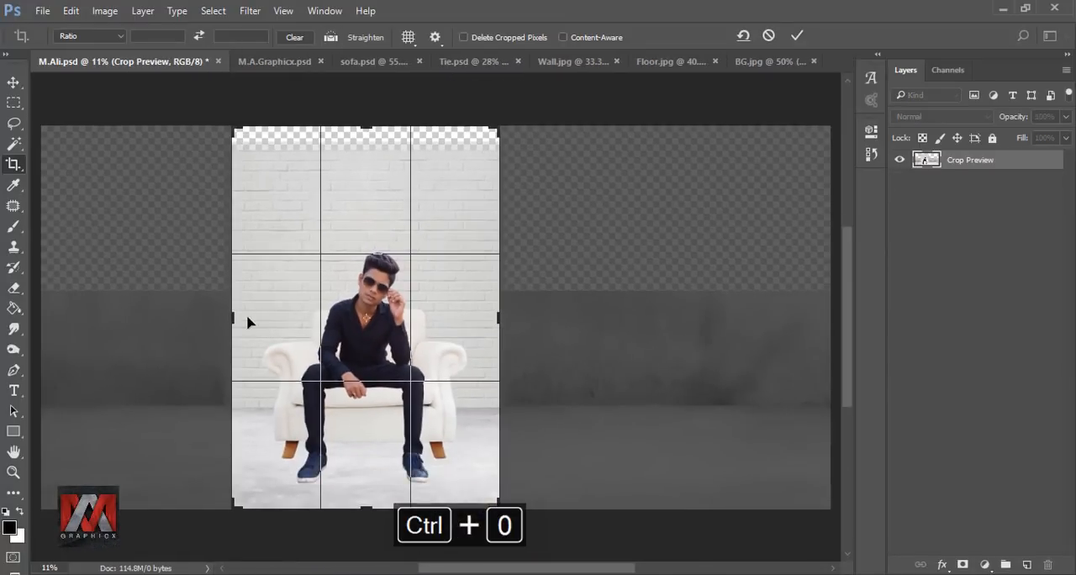
left_click_drag(232, 318, 240, 315)
left_click_drag(489, 316, 486, 315)
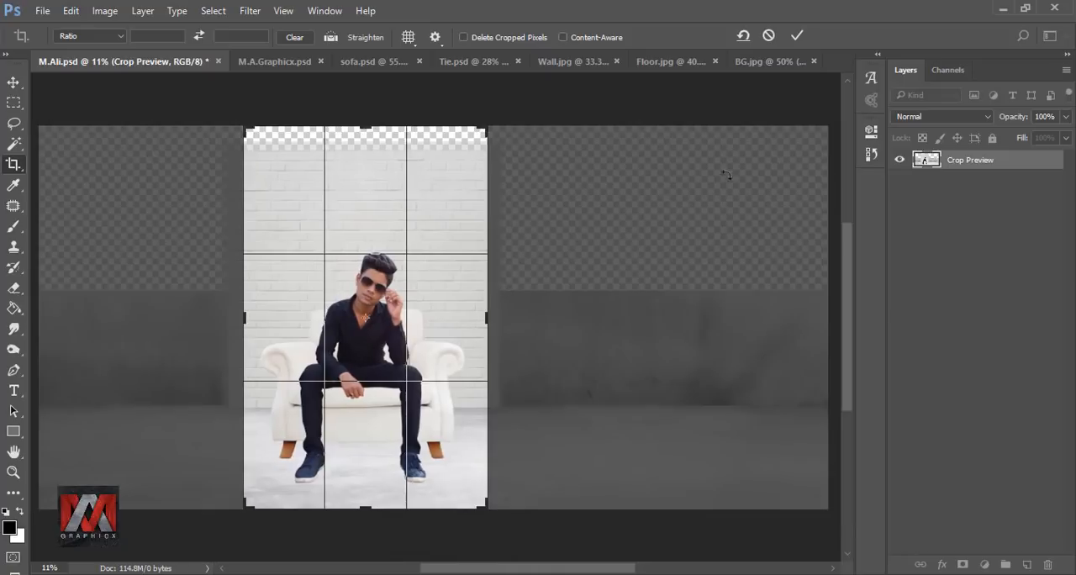
left_click(797, 37)
key("ctrl+0")
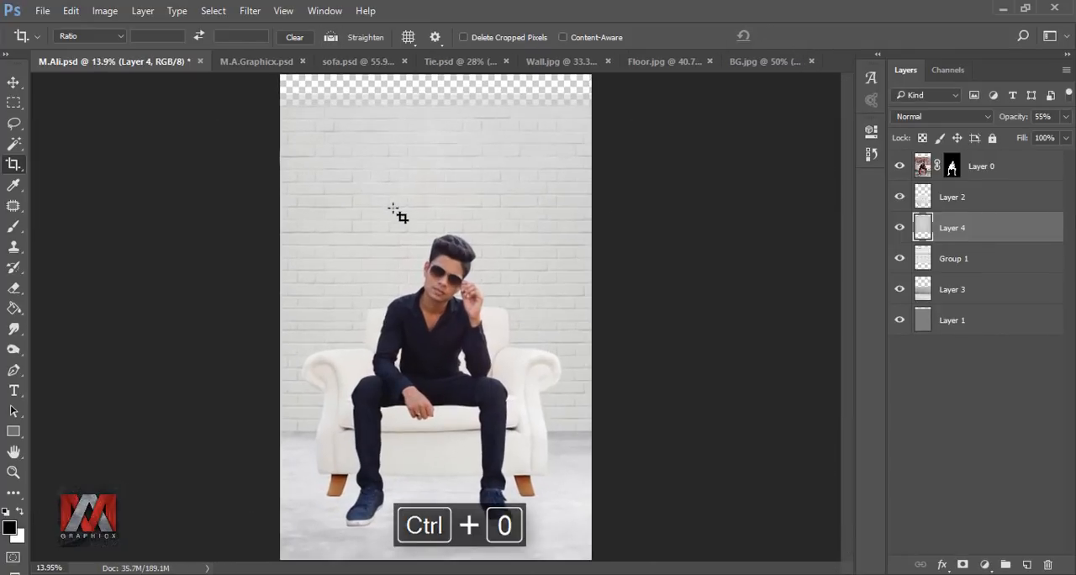
Step: Stretch the plaster texture layer upward to about 106% height so it reaches the canvas's top edge
left_click(14, 84)
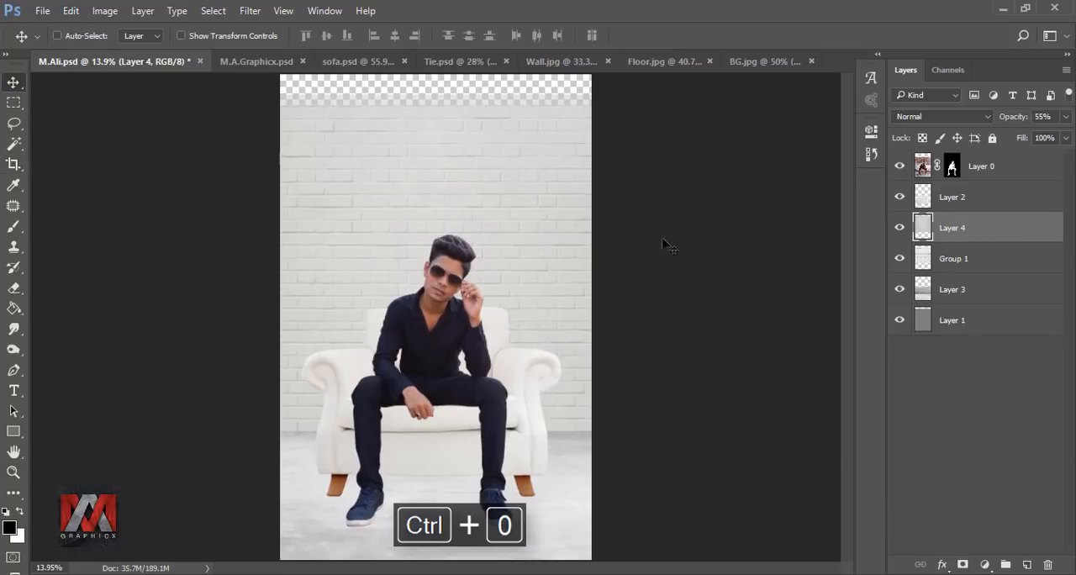
key("ctrl+t")
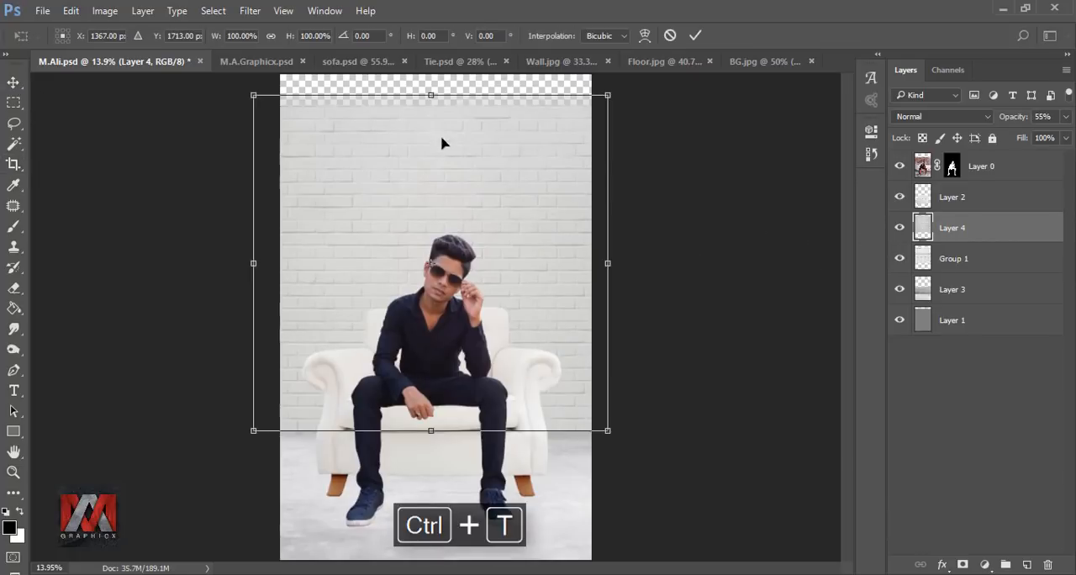
left_click_drag(432, 96, 432, 74)
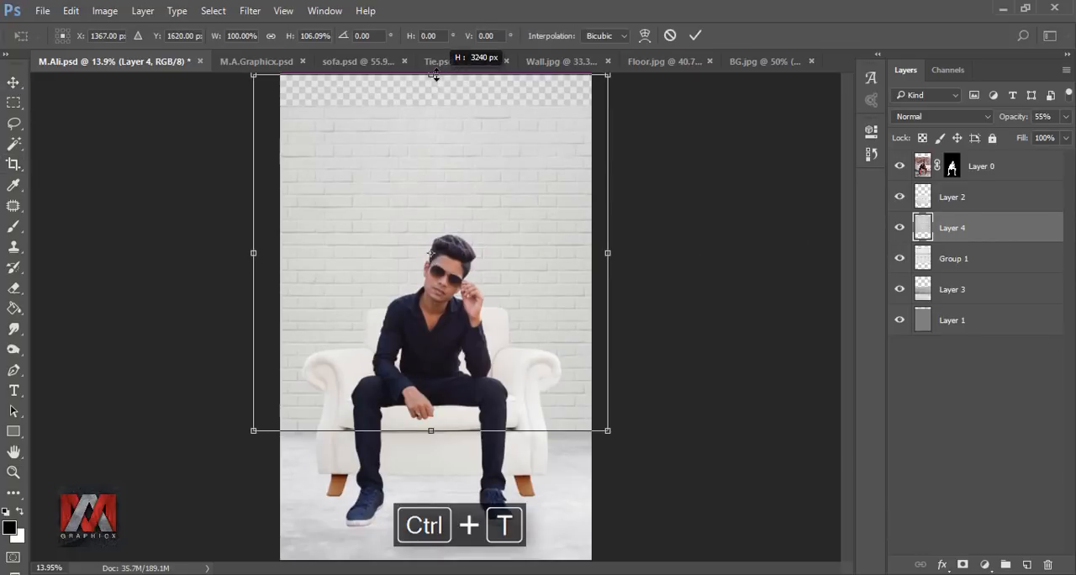
left_click(694, 35)
Step: Duplicate the merged brick wall layer and move the original up to fill the empty strip at the canvas's top
left_click(914, 257)
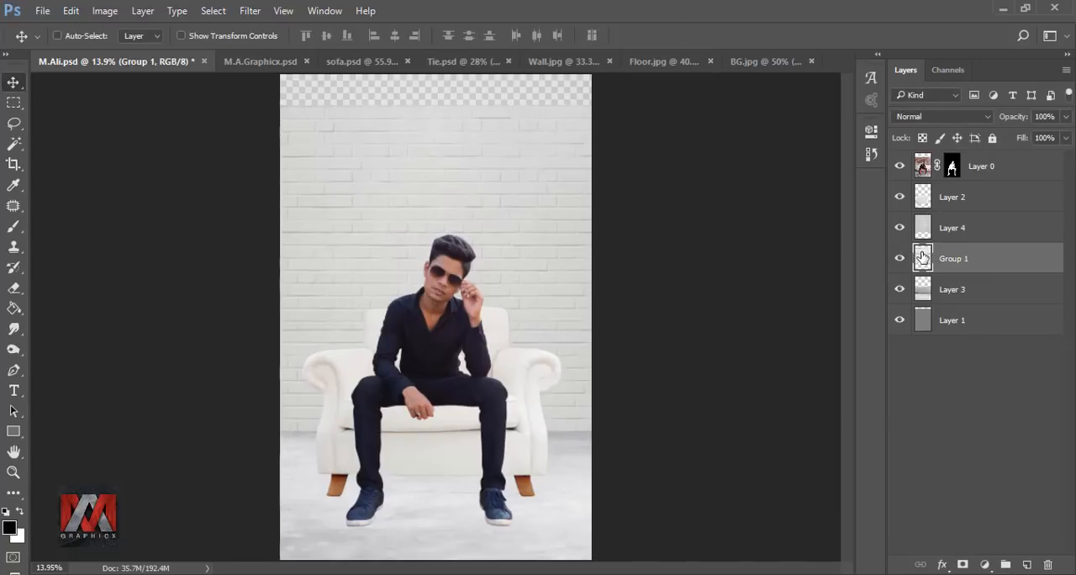
key("ctrl+j")
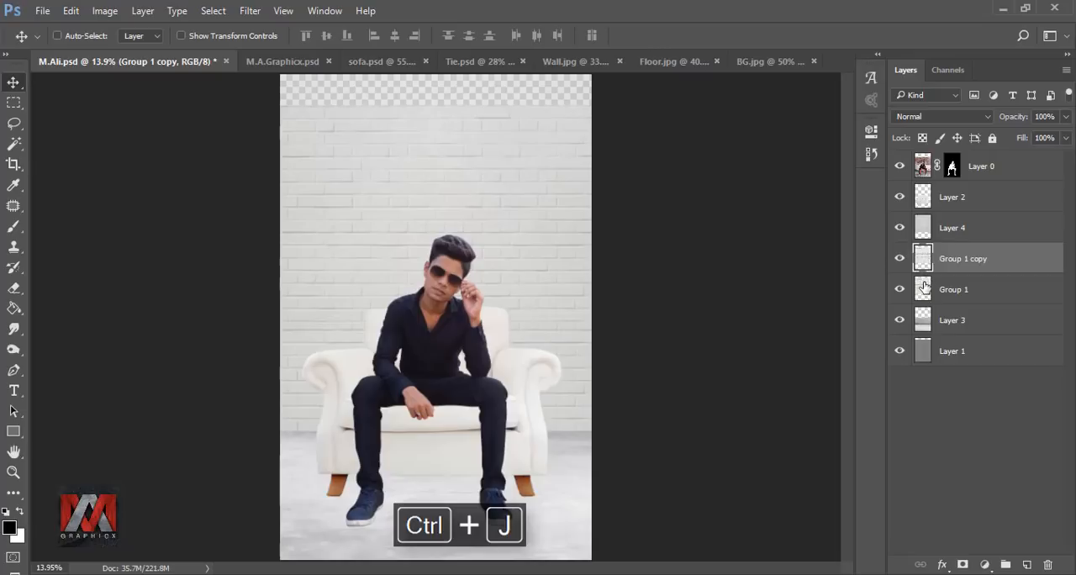
left_click(922, 288)
left_click_drag(523, 251, 527, 202)
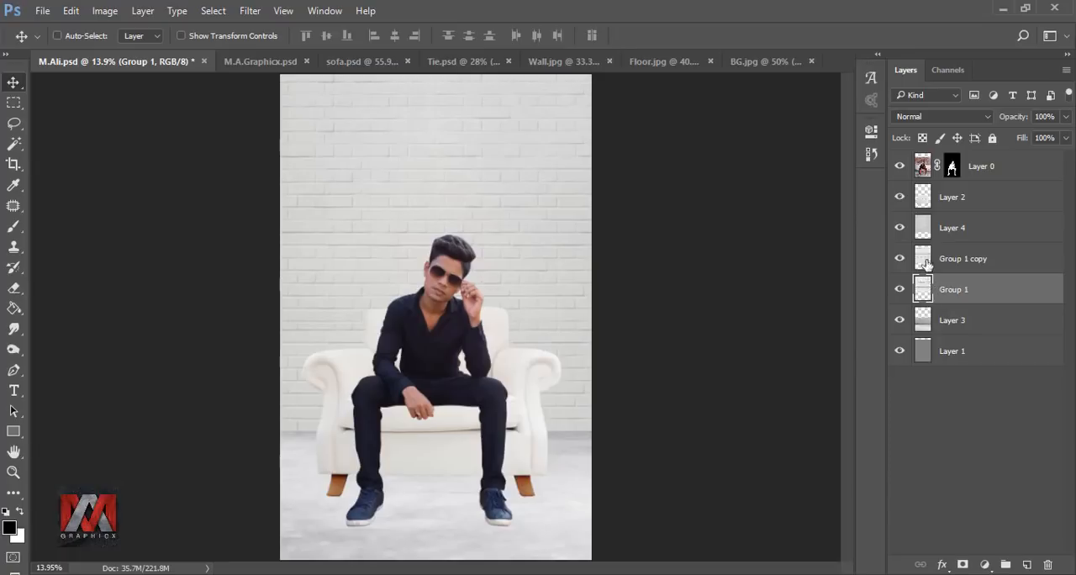
Step: Paint a soft black size 300 brush spot on a new layer above the plaster texture and stretch it to about 416% width
left_click(921, 227)
left_click(1024, 565)
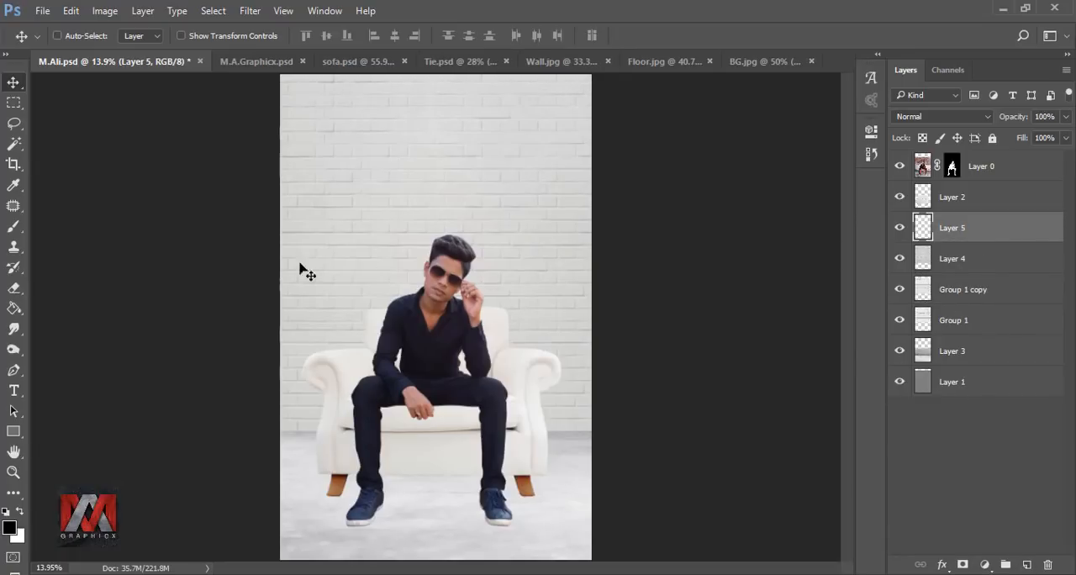
left_click(14, 227)
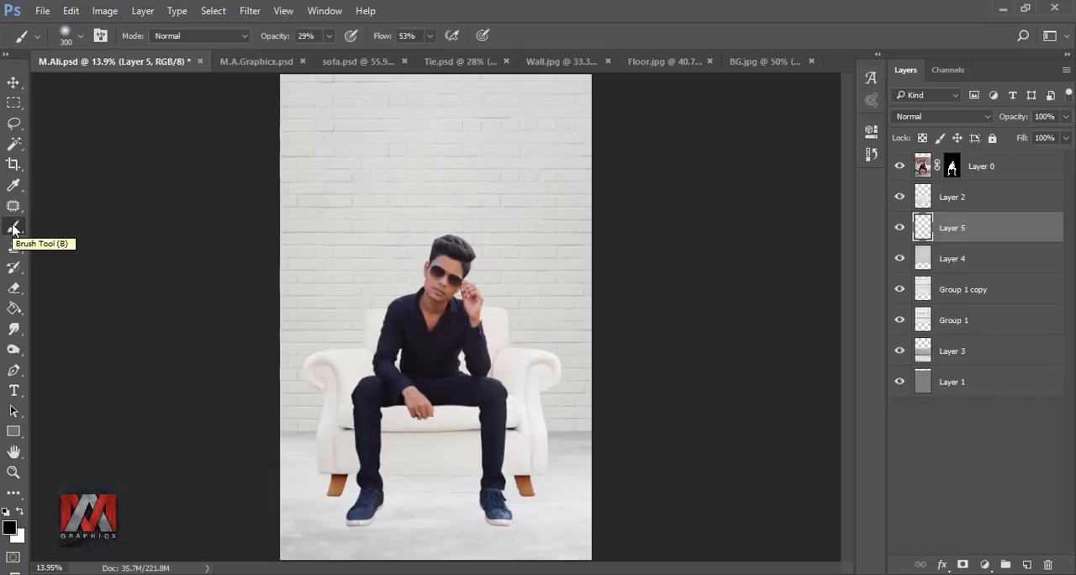
left_click(390, 195)
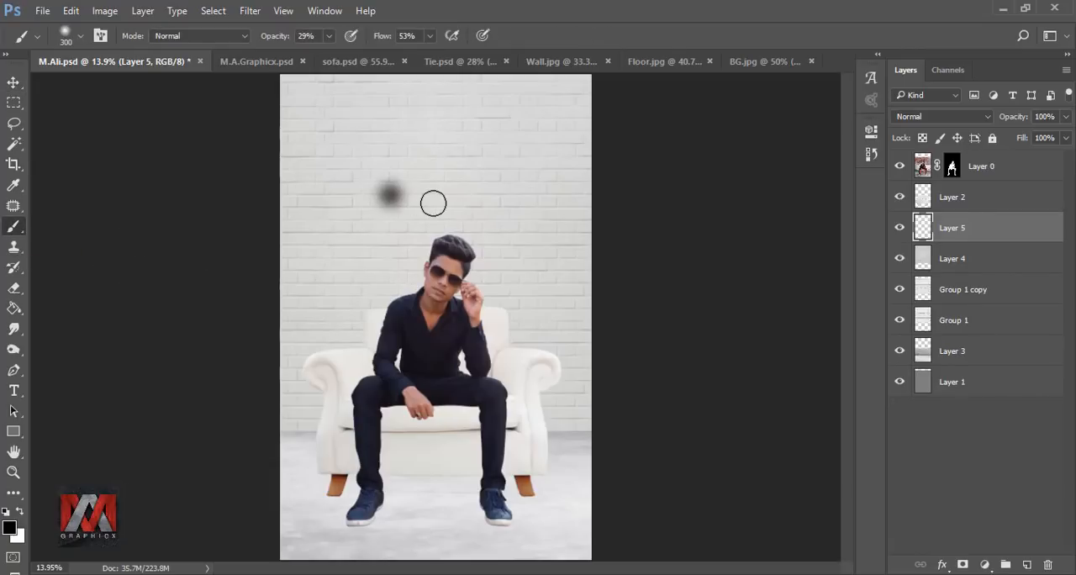
key("ctrl+t")
left_click_drag(419, 197, 561, 195)
left_click(695, 35)
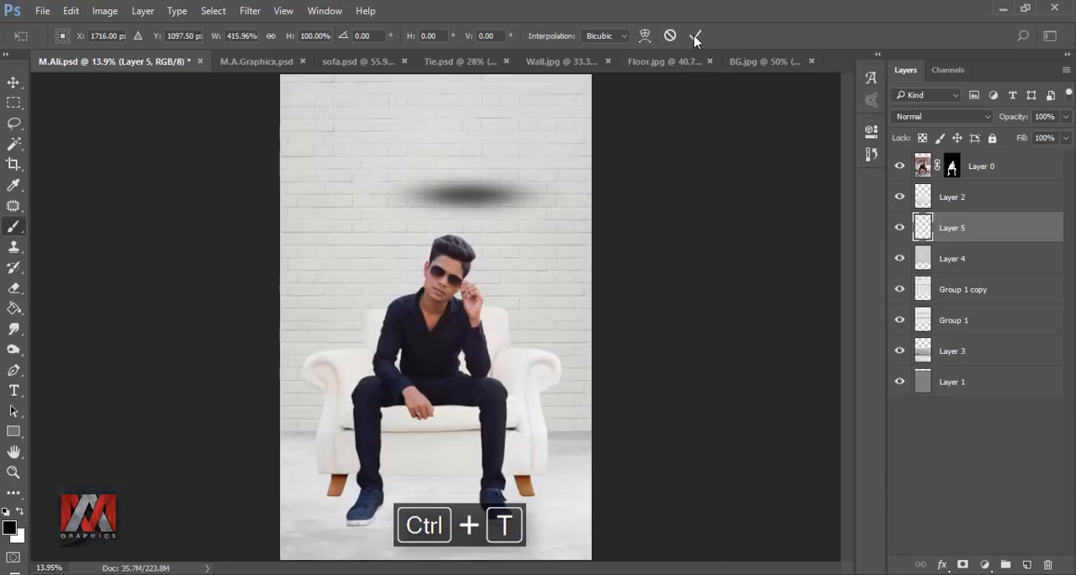
Step: Duplicate the stretched black shadow and shift the copy left to form one longer shadow
key("ctrl+j")
key("ctrl+t")
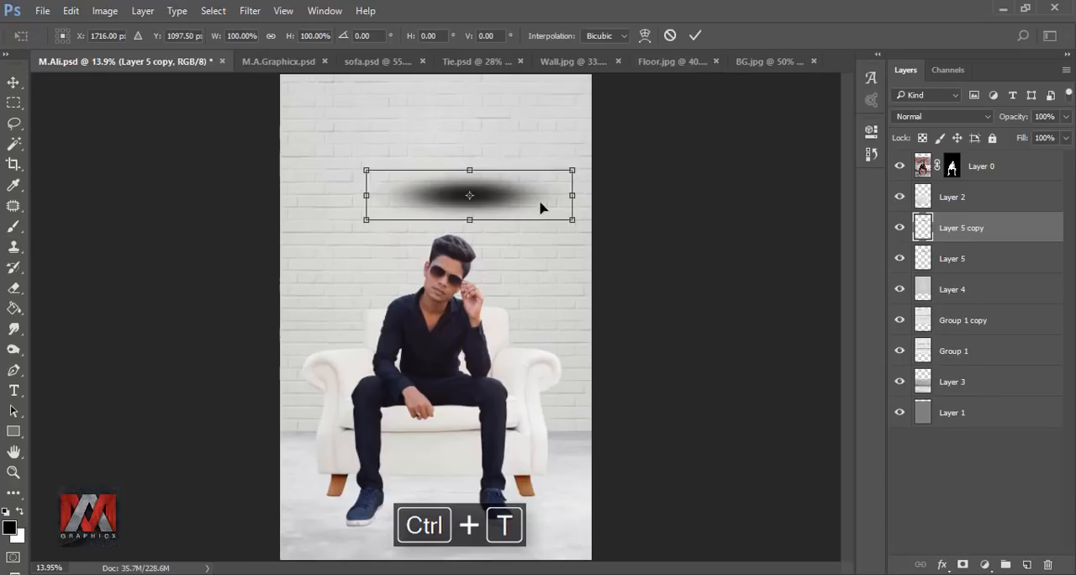
left_click_drag(543, 206, 469, 209)
left_click(695, 36)
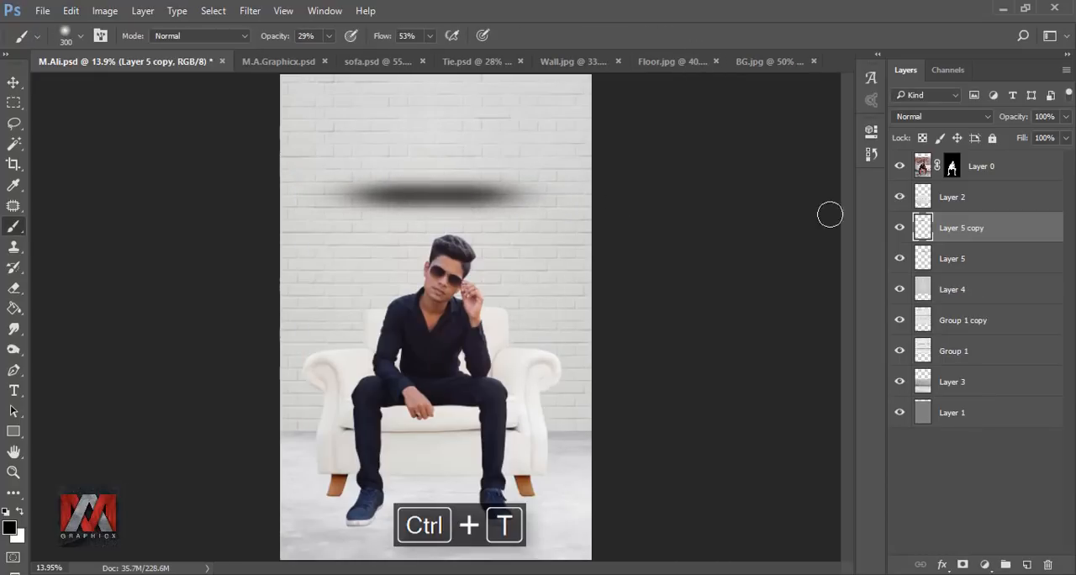
Step: Move both shadow layers together beneath the sofa, then widen and flatten them to fit the floor under it
left_click(952, 258, "shift")
left_click(13, 81)
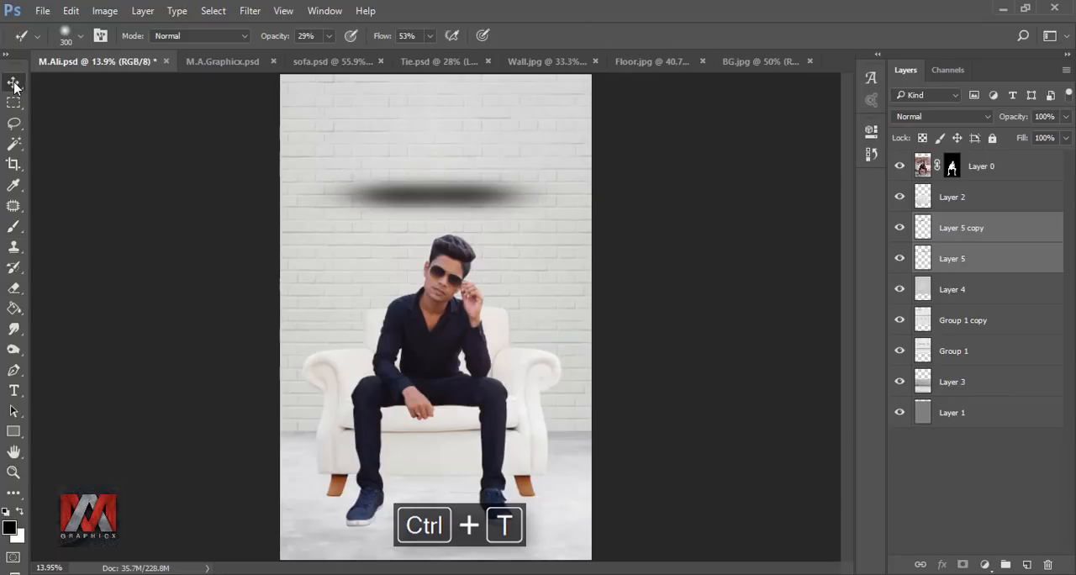
left_click_drag(431, 187, 432, 488)
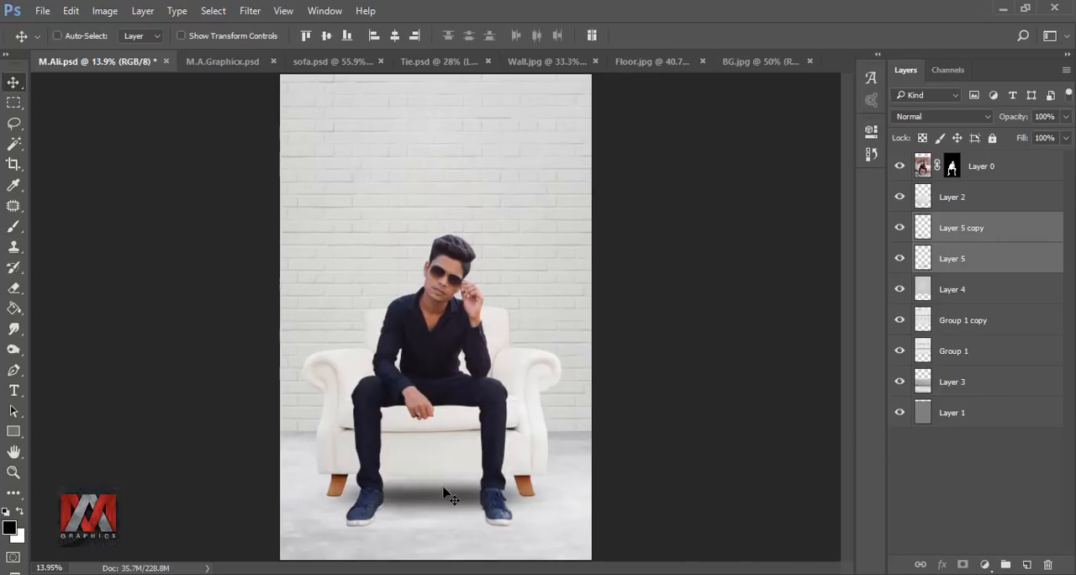
key("ctrl+t")
left_click_drag(571, 496, 580, 496)
left_click_drag(294, 500, 280, 498)
left_click_drag(430, 521, 430, 513)
left_click(696, 36)
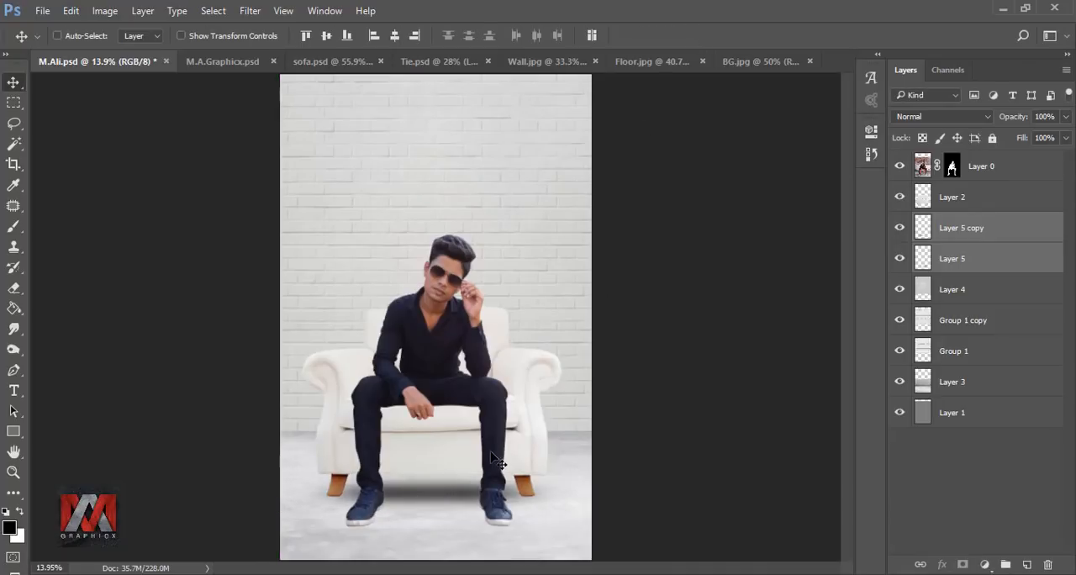
Step: Hide the seated man's layer and add a new empty layer above the two shadow layers
left_click(922, 258)
left_click(899, 166)
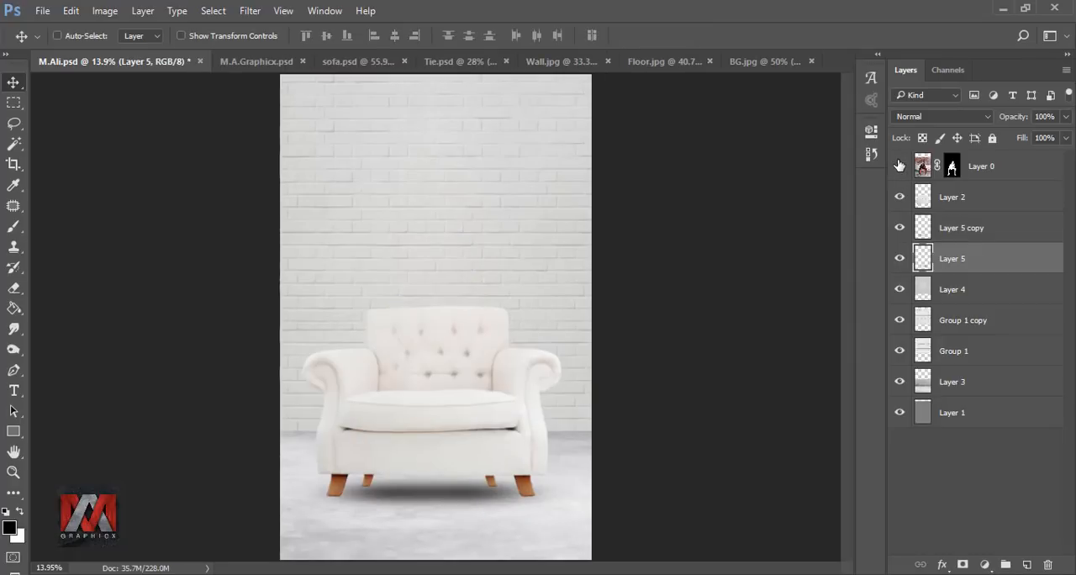
left_click(922, 227)
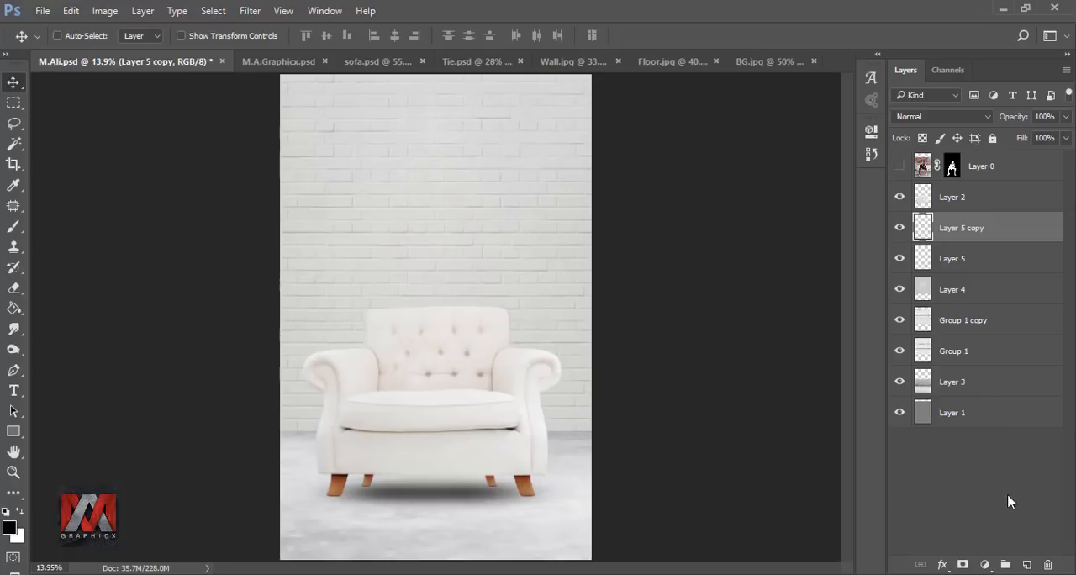
left_click(1026, 564)
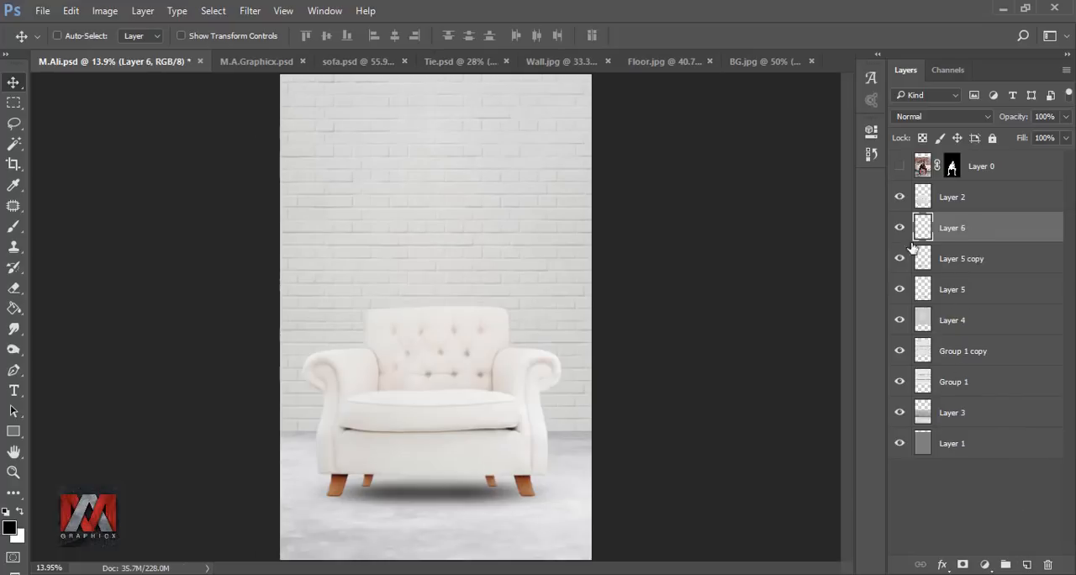
Step: Paint dark contact shadows beneath the sofa's feet with a size 15 brush at 61% opacity, and show the seated man again
scroll(336, 514, "up", 6)
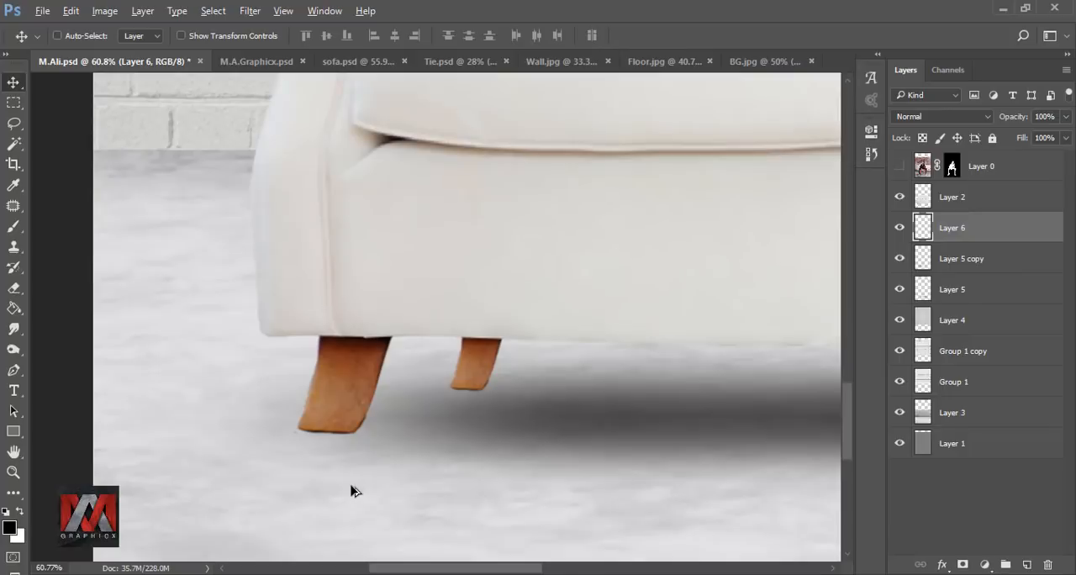
scroll(340, 475, "up", 1)
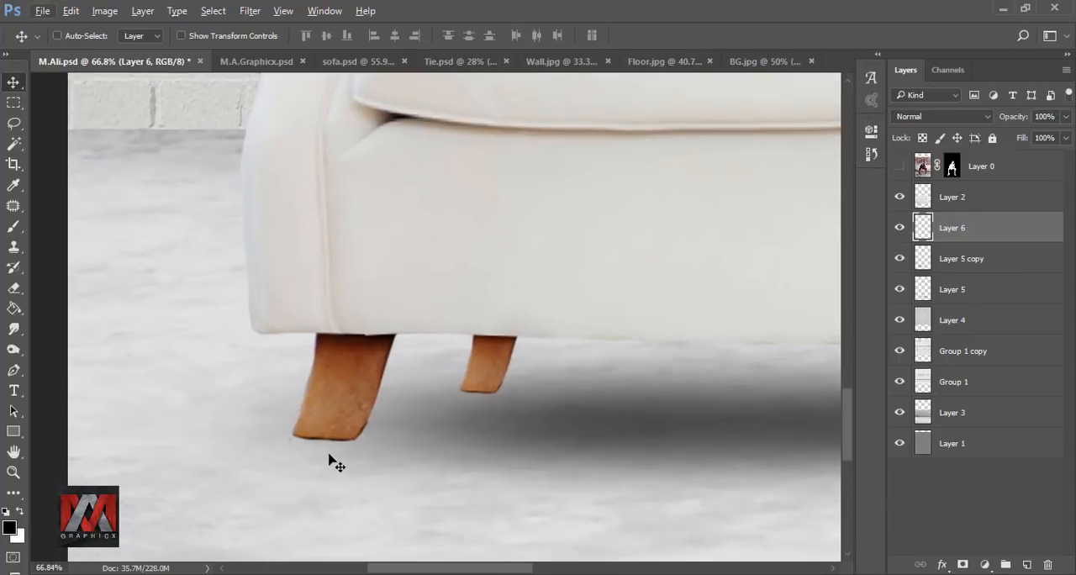
left_click(14, 228)
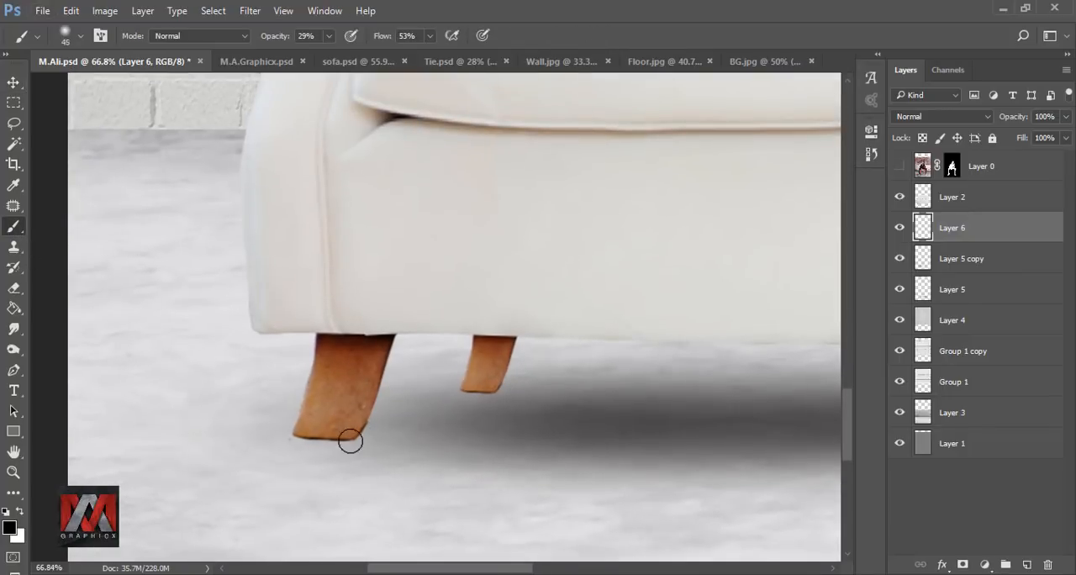
scroll(337, 438, "up", 4)
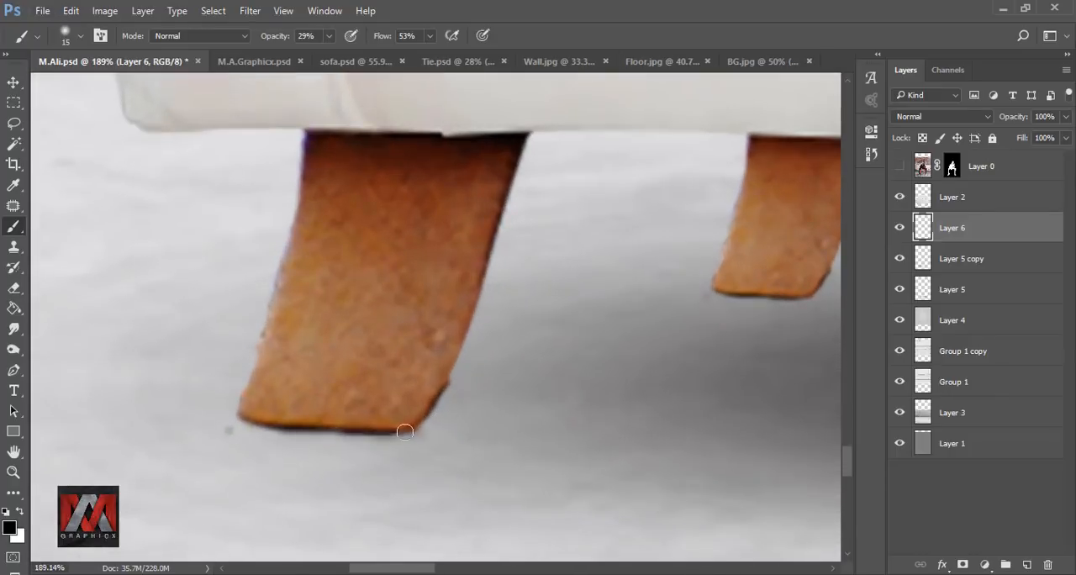
left_click(328, 36)
left_click_drag(250, 421, 320, 422)
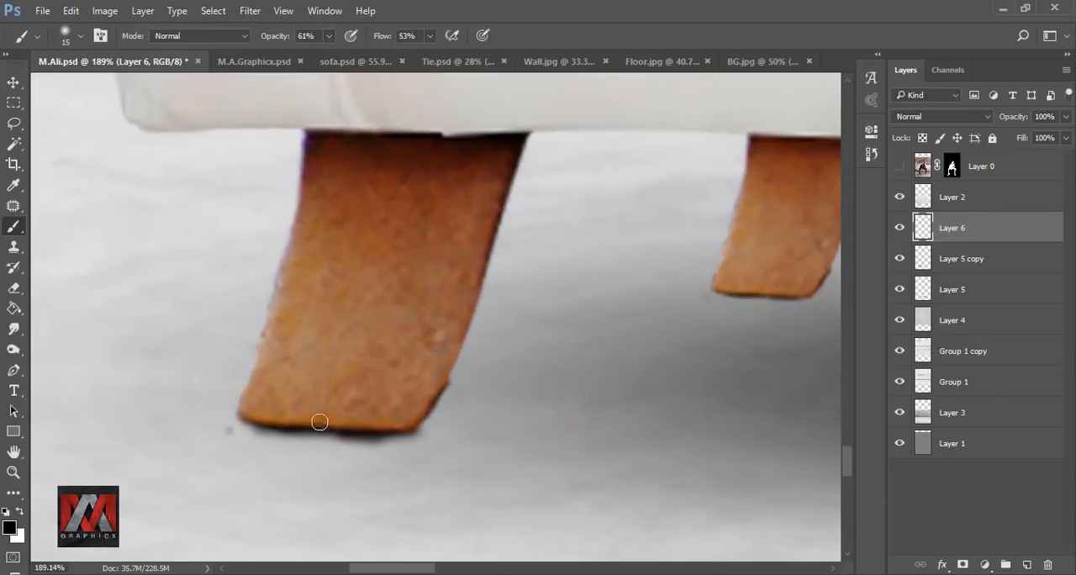
left_click_drag(436, 430, 118, 378)
left_click_drag(526, 451, 238, 499)
left_click_drag(573, 356, 416, 365)
key("ctrl+0")
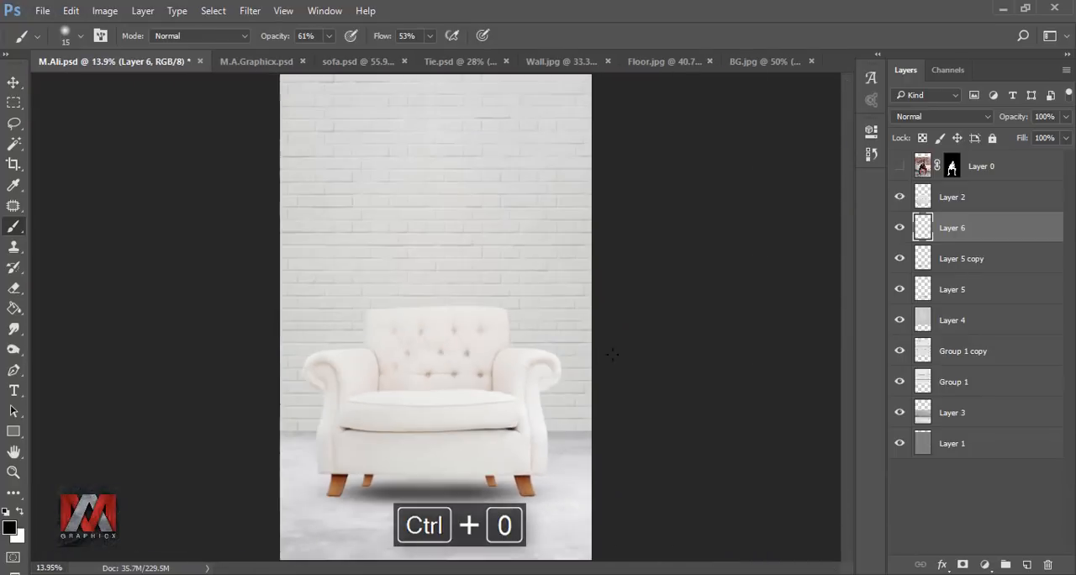
left_click(899, 166)
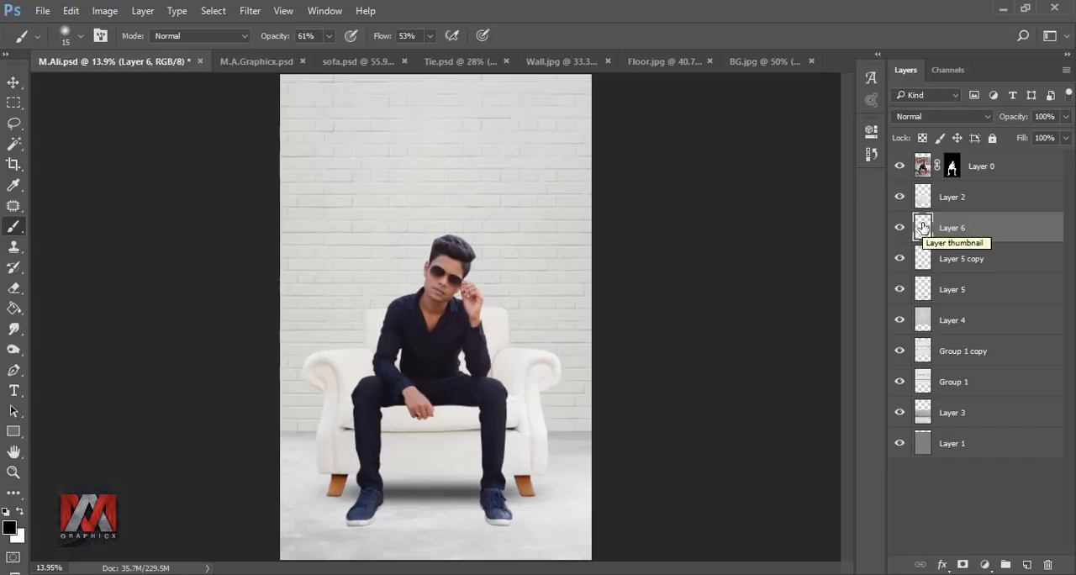
Step: Group the two soft shadow layers under the sofa and widen the group to 146%
left_click(921, 258)
left_click(920, 288, "shift")
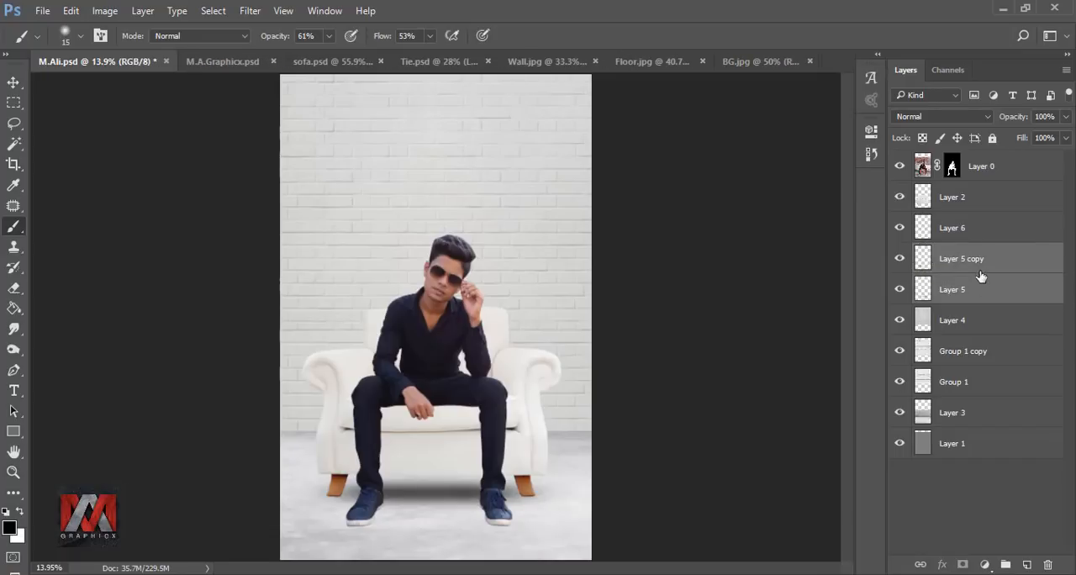
key("ctrl+g")
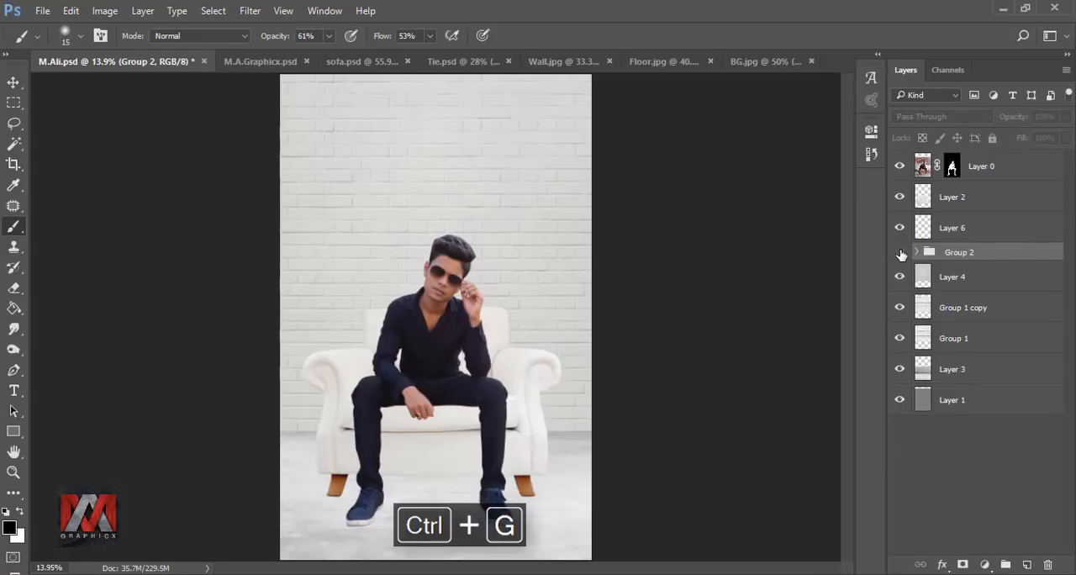
key("ctrl+t")
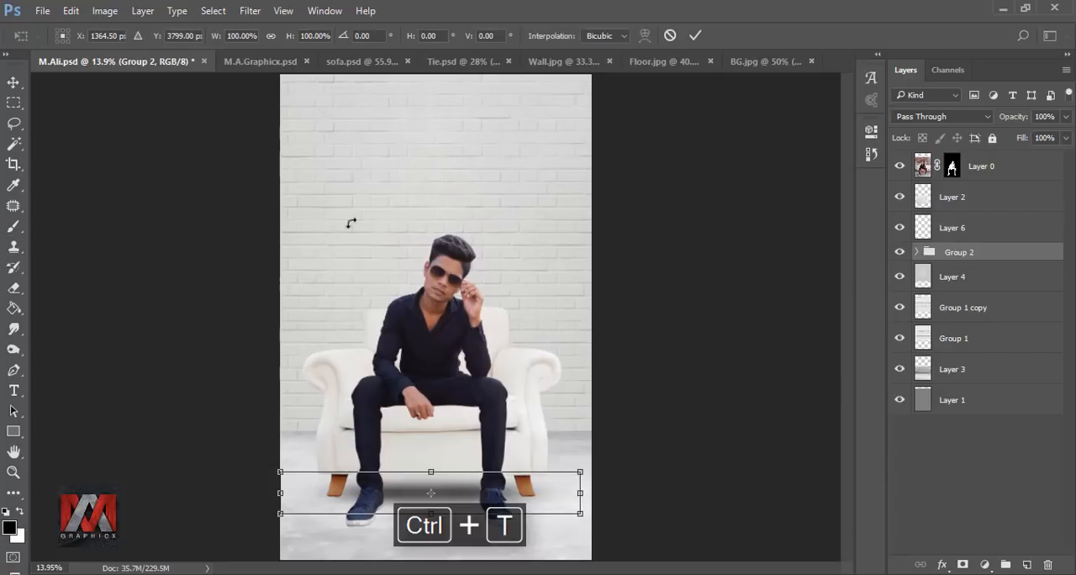
left_click_drag(223, 42, 254, 41)
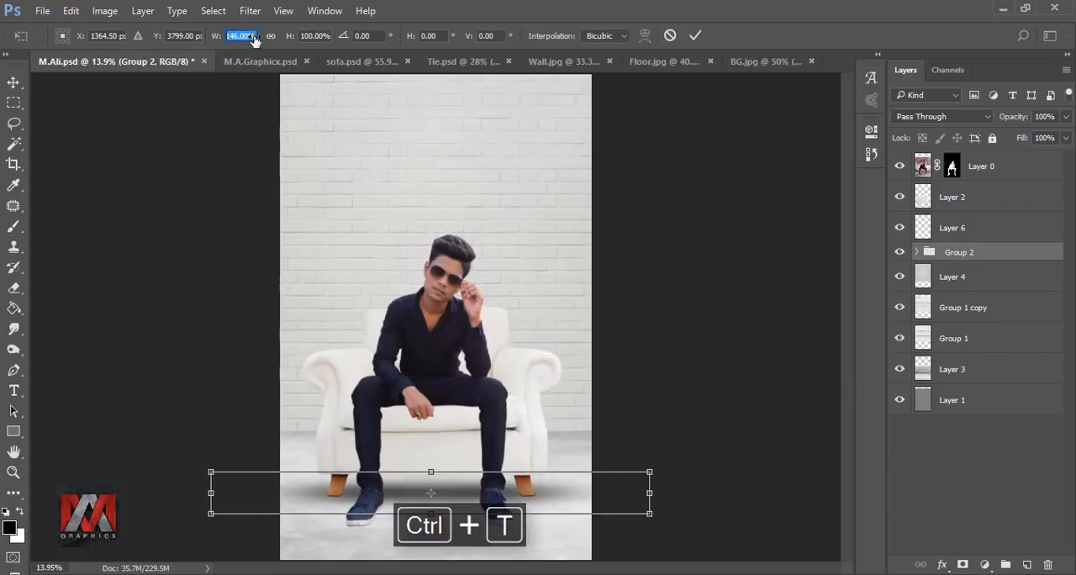
left_click(695, 37)
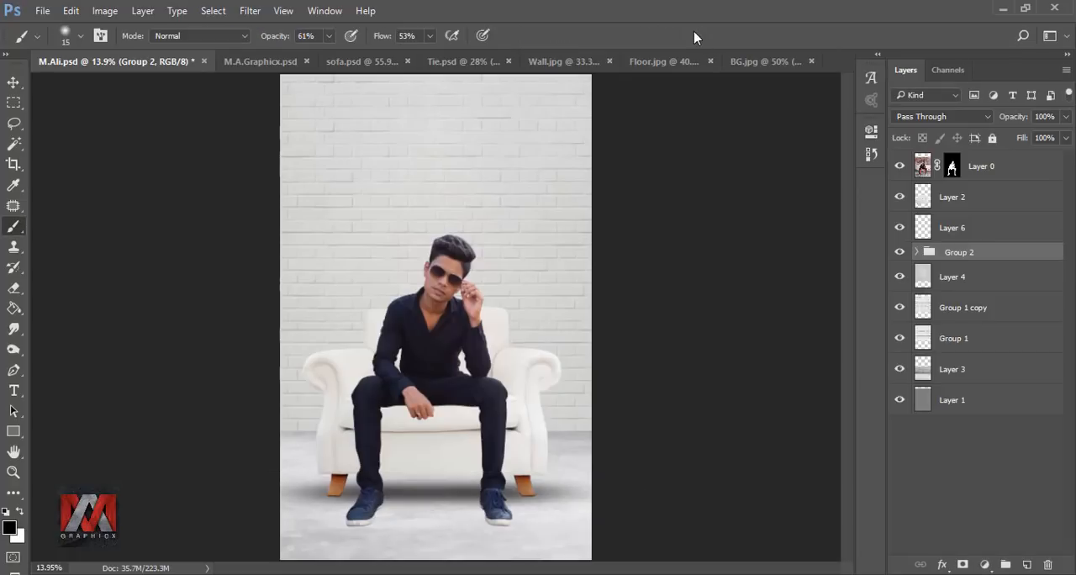
Step: Merge the floor shadow group into a single layer and compare the image with and without it
left_click(900, 252)
left_click(900, 252)
right_click(974, 256)
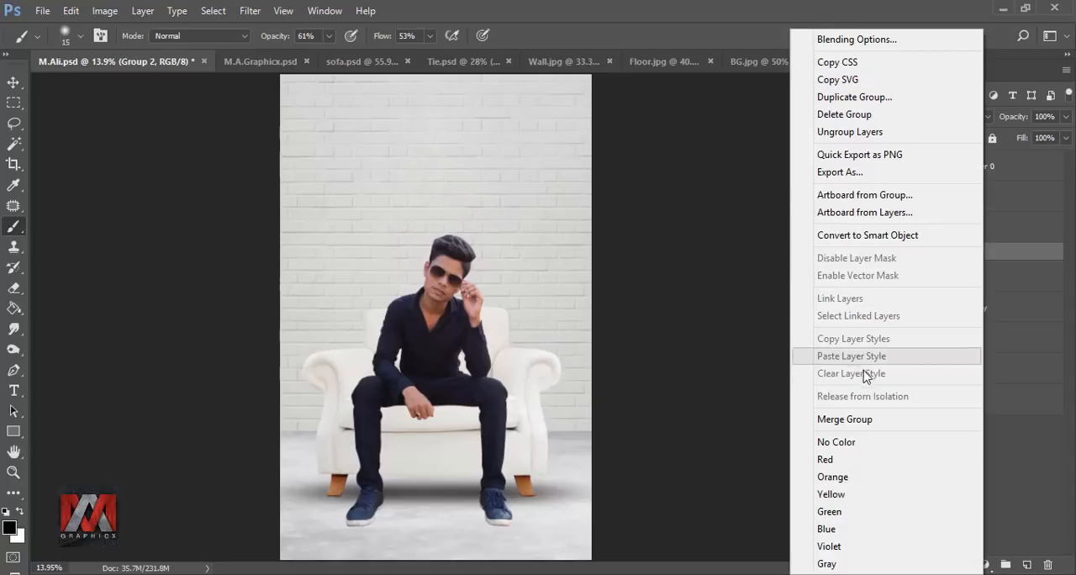
left_click(854, 419)
left_click(900, 259)
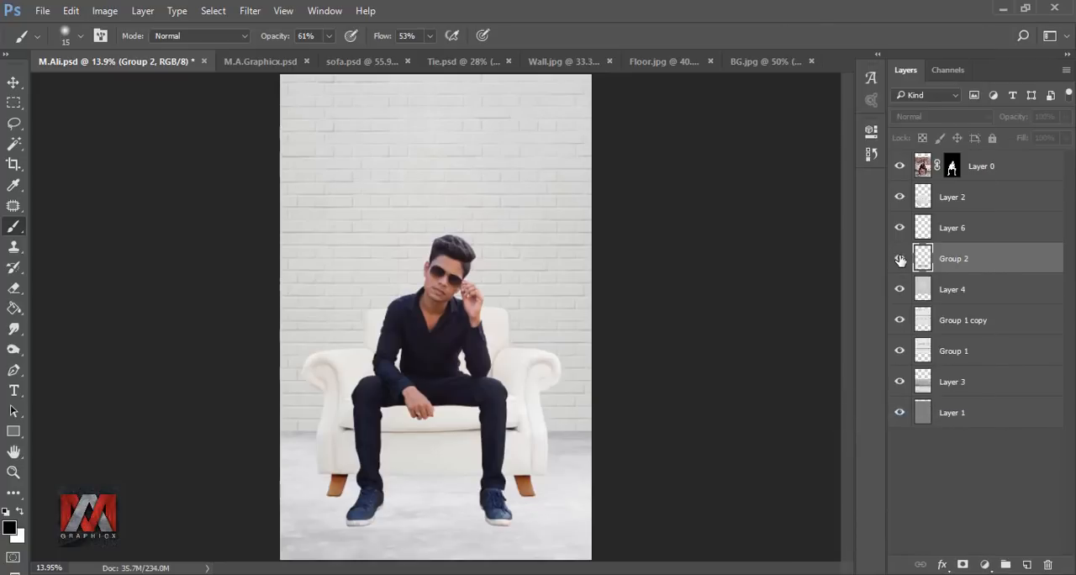
left_click(900, 260)
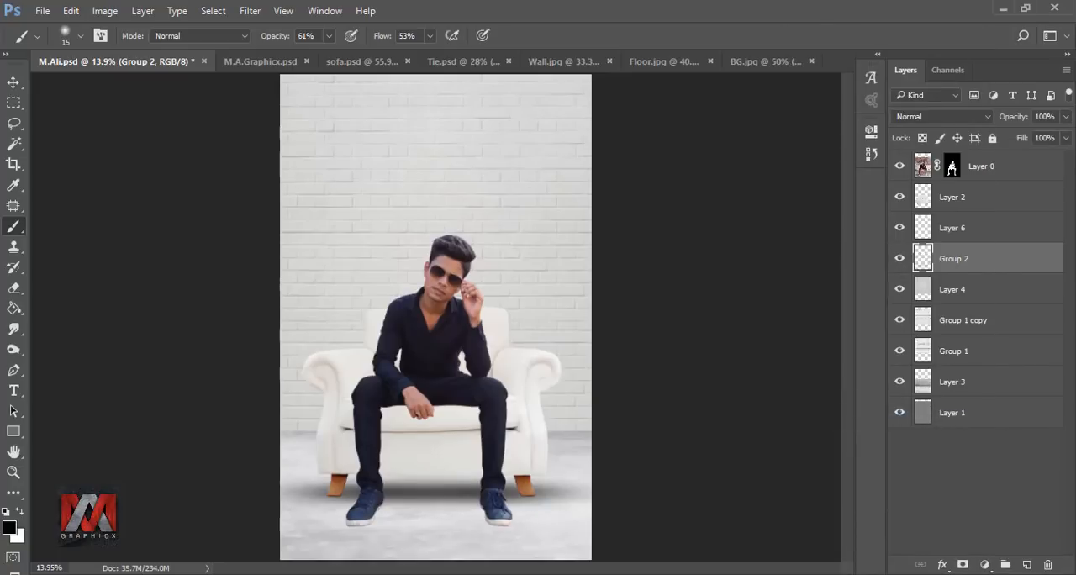
Step: Erase the outer ends of the merged floor shadow with a soft size 700 eraser at 75% opacity
left_click(15, 289)
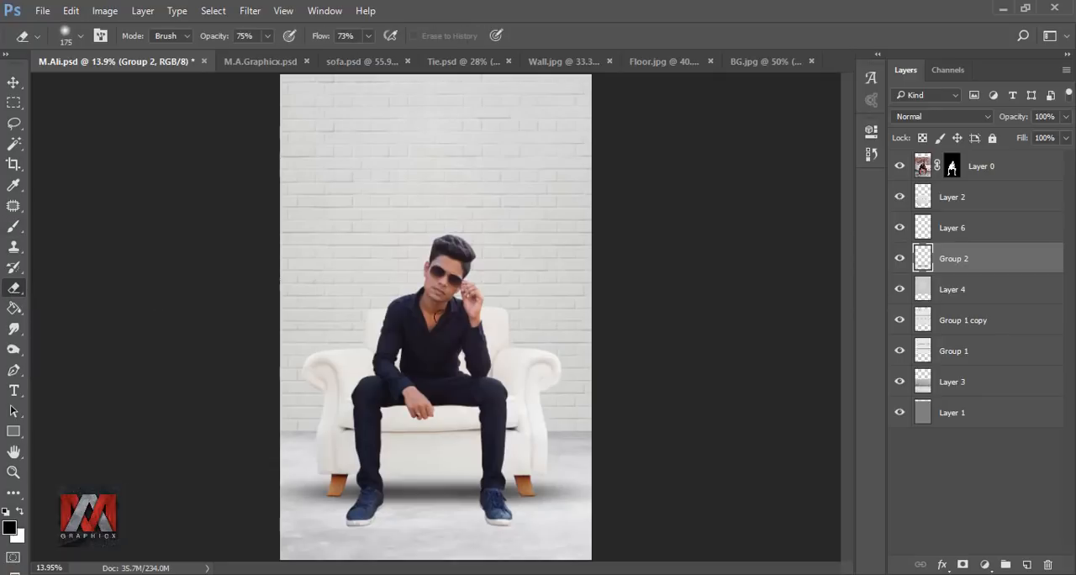
key("bracketright")
key("bracketright")
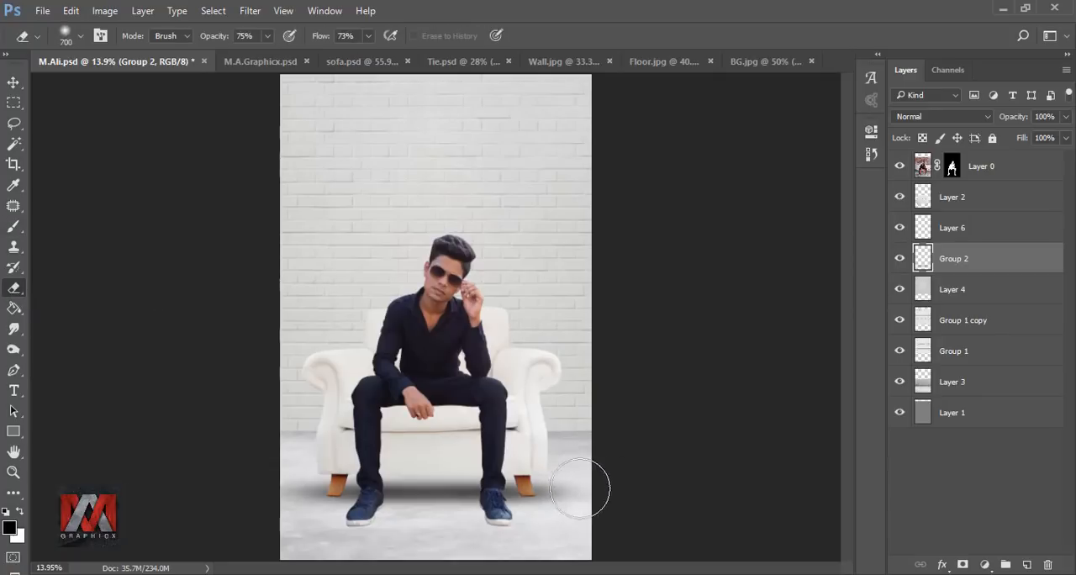
mouse_move(280, 477)
left_mouse_down()
mouse_move(270, 511)
mouse_move(239, 532)
mouse_move(328, 536)
left_mouse_up()
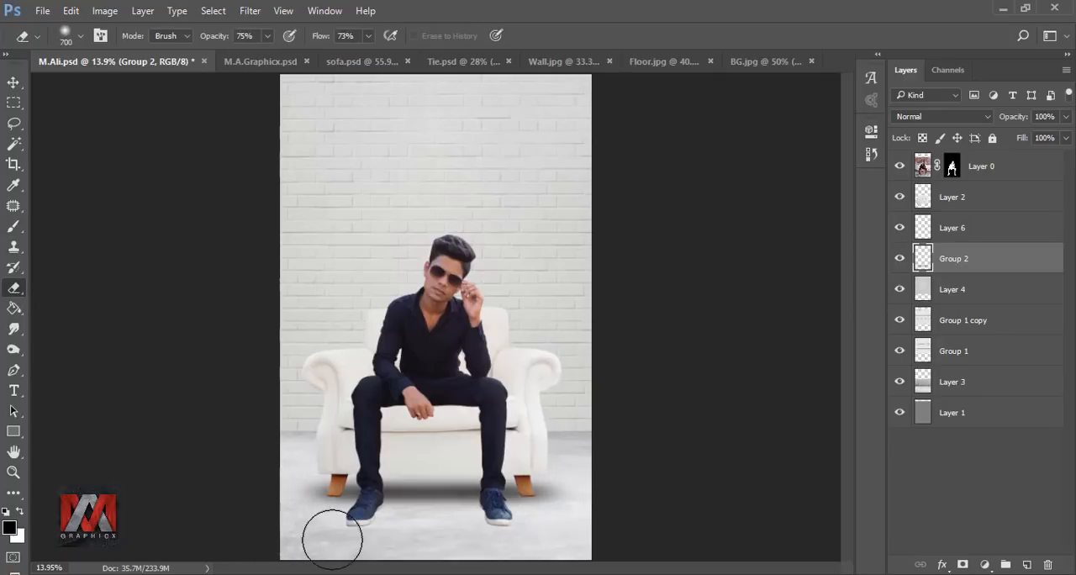
left_click(899, 260)
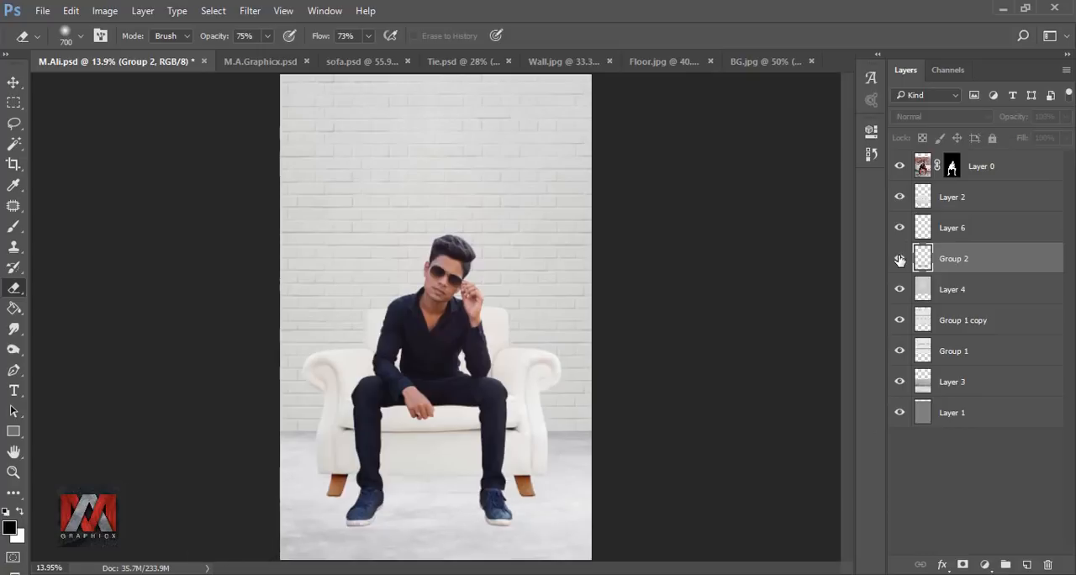
left_click(900, 260)
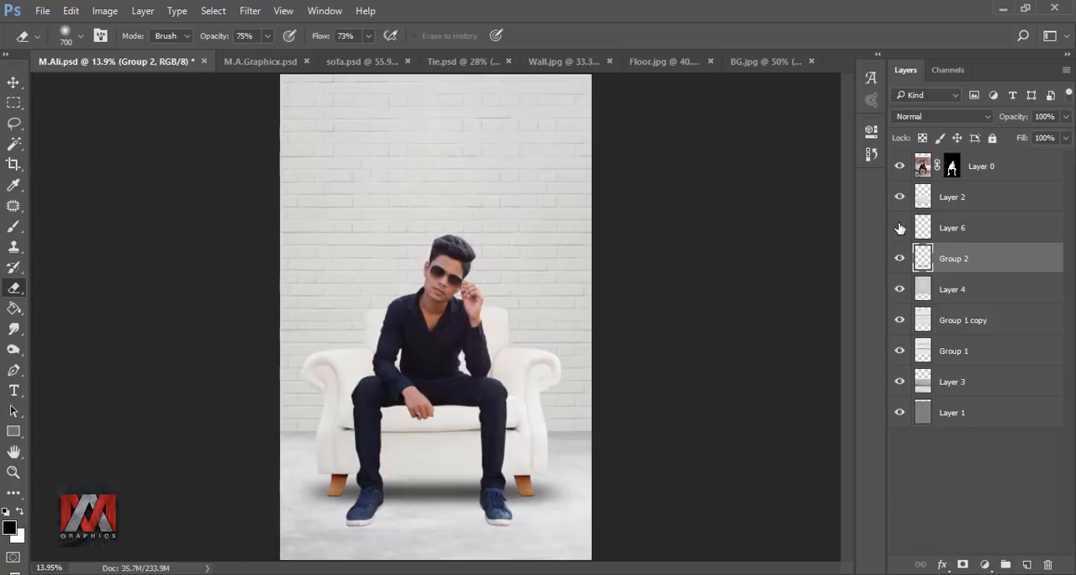
Step: Add a new layer above the foot contact shadows and paint one soft black size 175 spot on the floor beside the left shoe
left_click(922, 227)
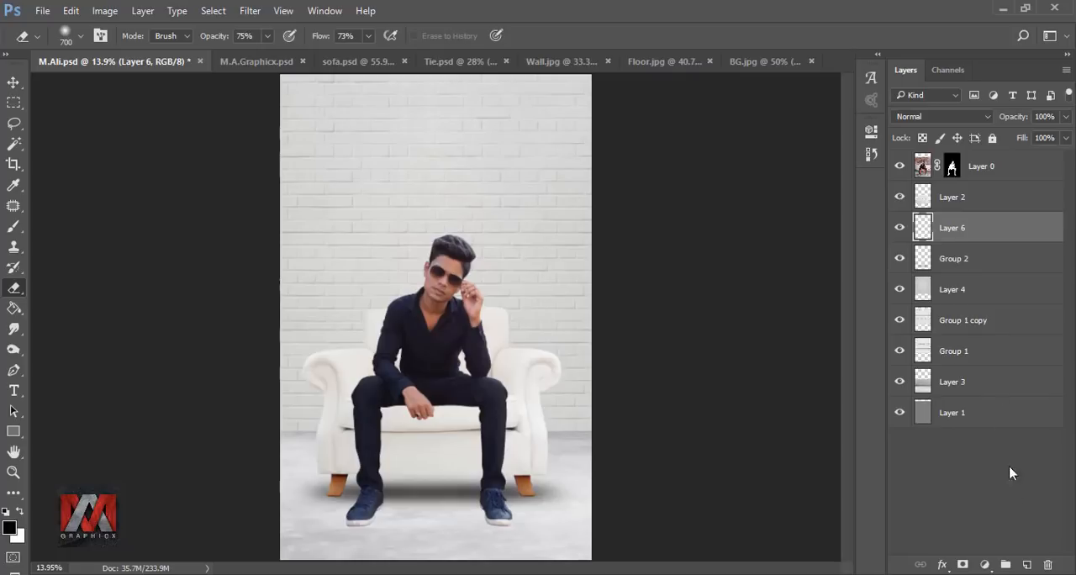
left_click(1026, 563)
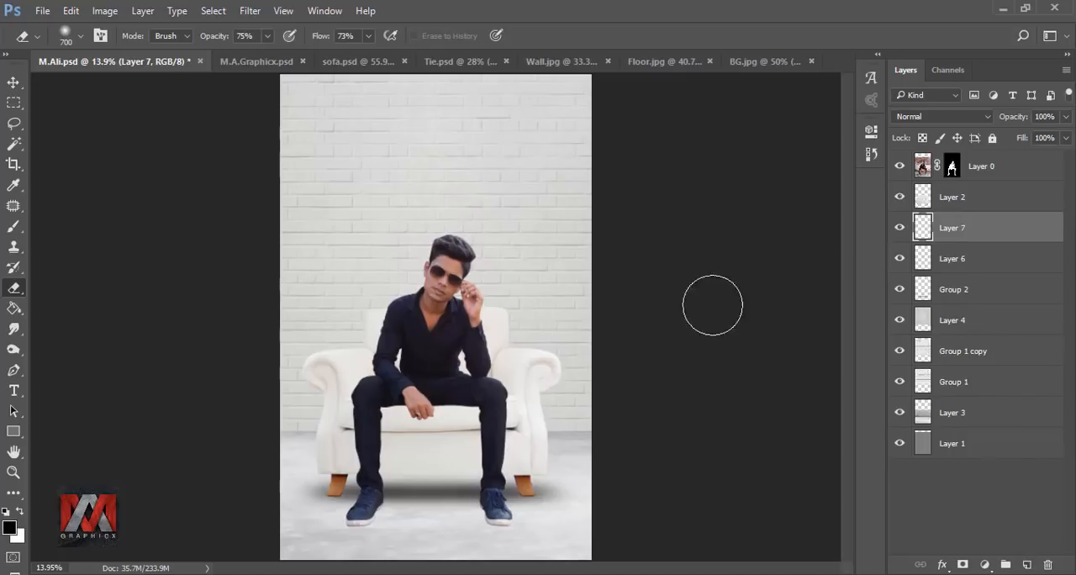
left_click(13, 225)
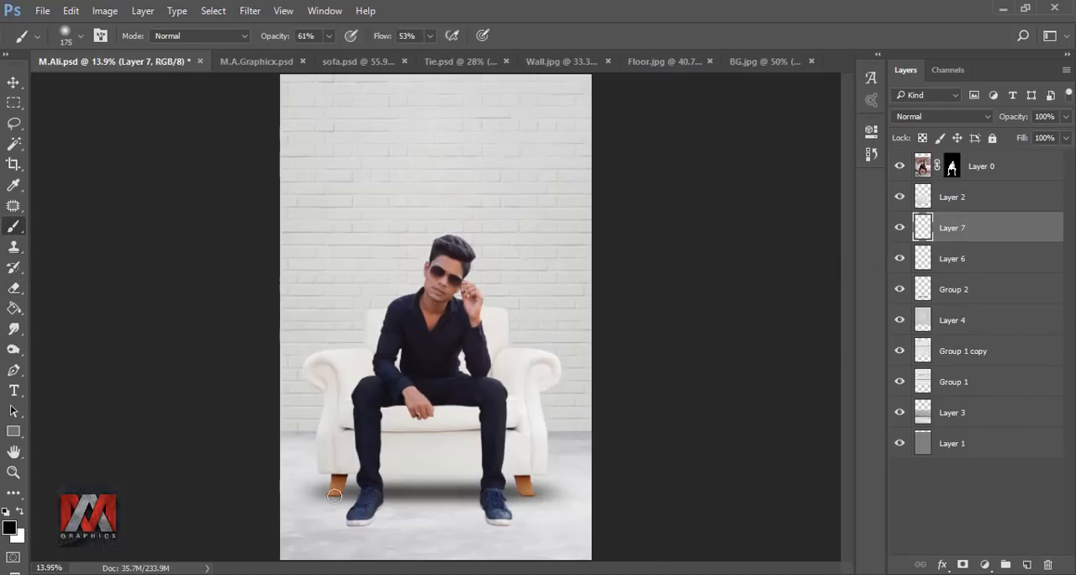
scroll(334, 499, "up", 15)
left_click_drag(381, 477, 424, 261)
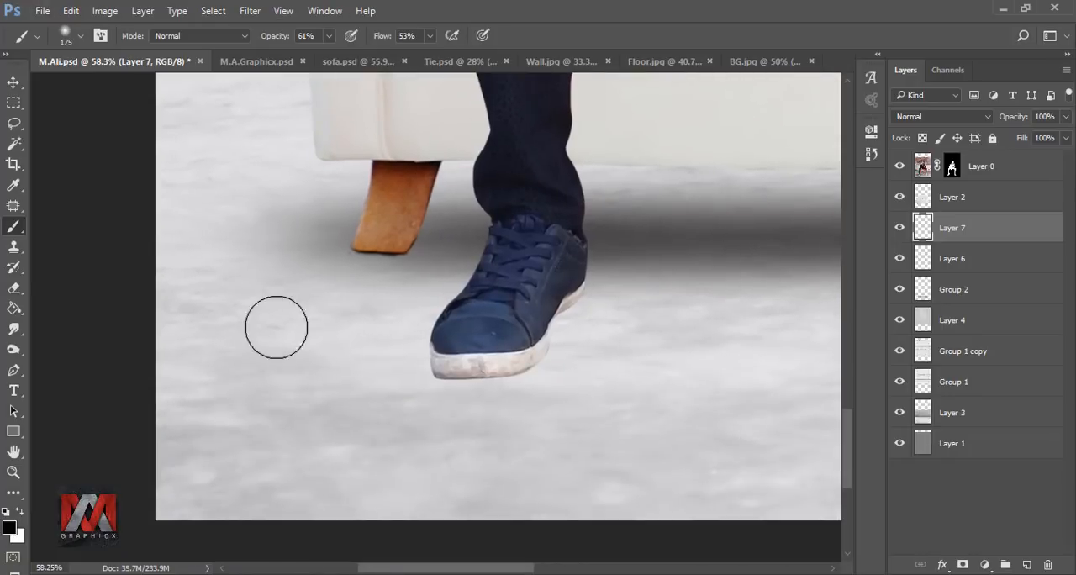
left_click(290, 352)
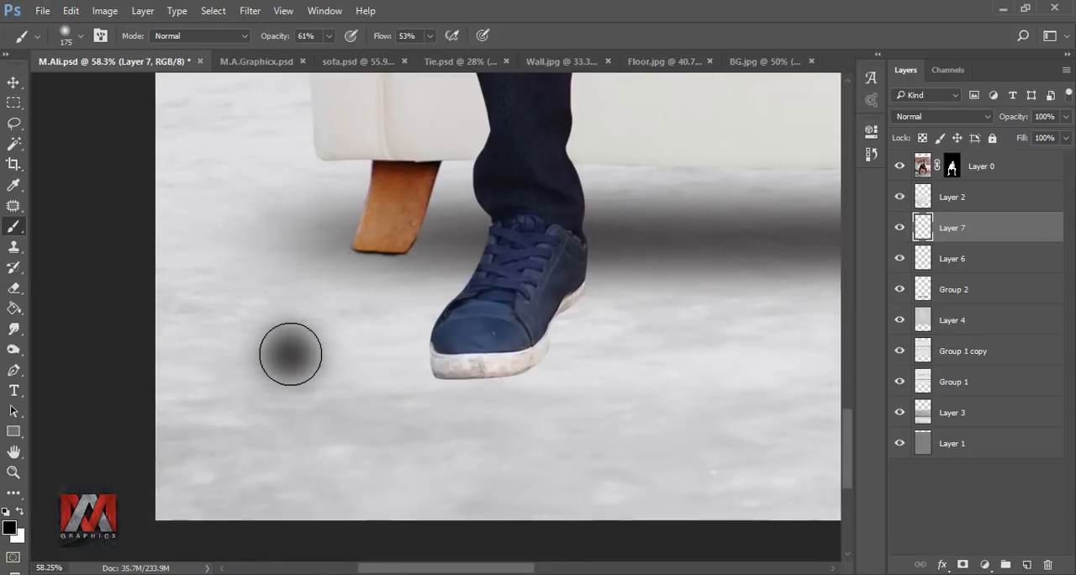
Step: Flatten the black spot into a thin ellipse and move it just beneath the sofa's left front leg
key("ctrl+t")
left_click_drag(289, 292, 384, 260)
left_click(694, 35)
Step: Fit the thin shadow against the base of the left front leg, scaling it to 146.91% width and 177.78% height
scroll(384, 241, "up", 3)
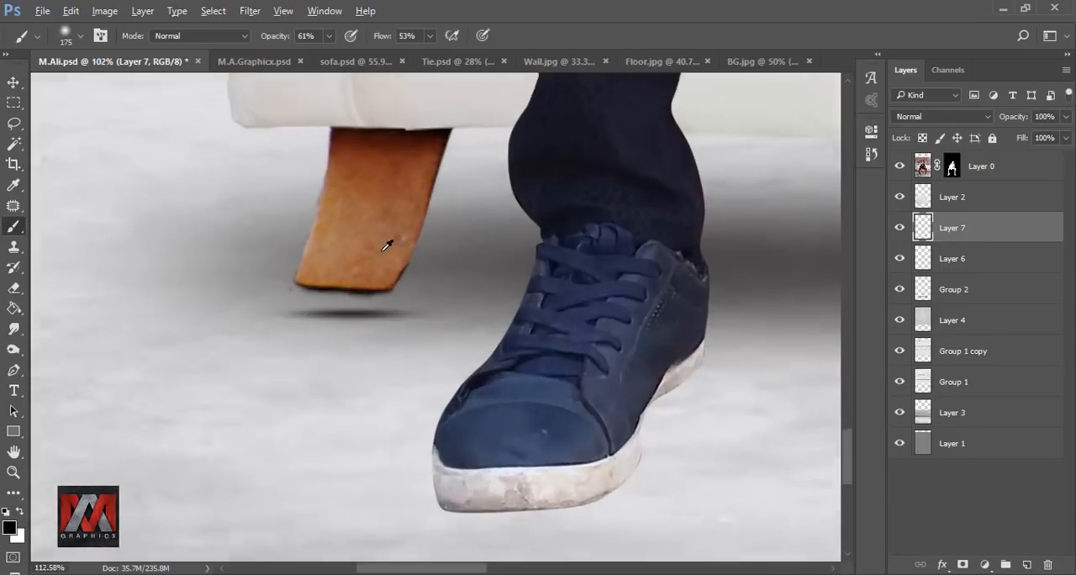
key("ctrl+t")
left_click_drag(342, 330, 346, 272)
left_click_drag(397, 303, 399, 308)
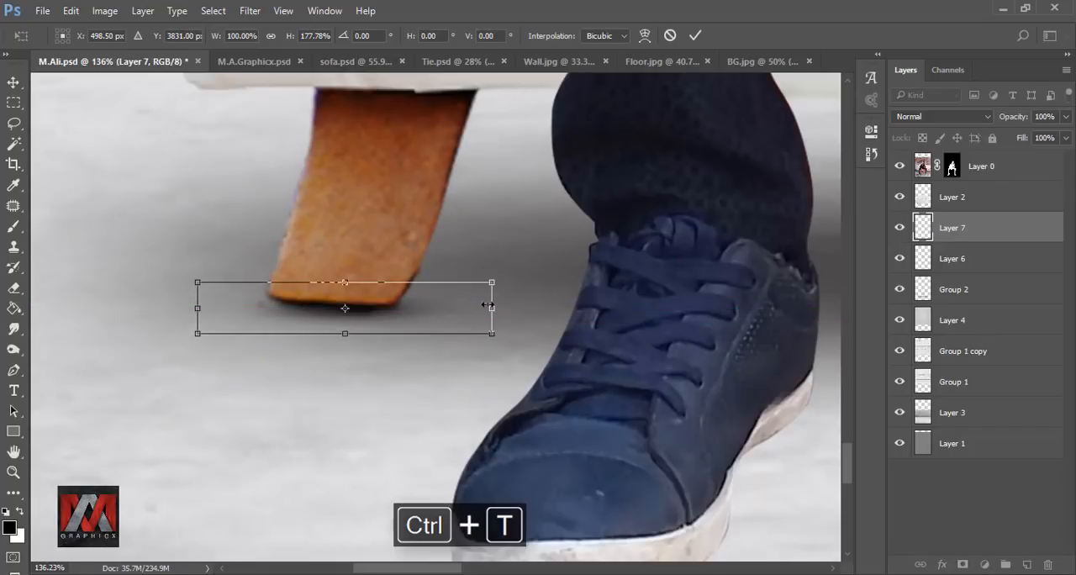
left_click_drag(491, 307, 629, 303)
left_click_drag(551, 310, 527, 309)
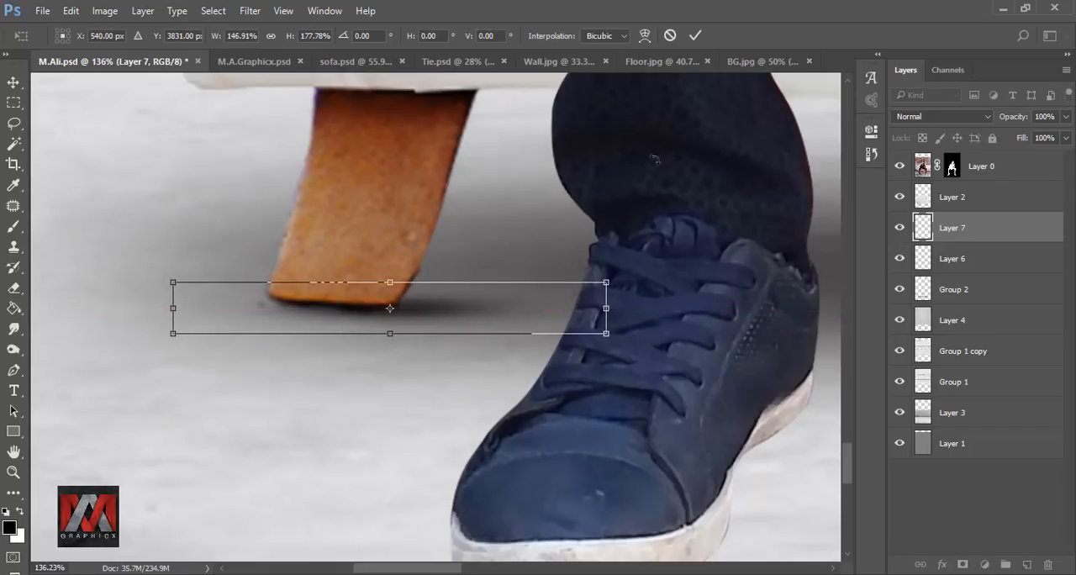
left_click(696, 35)
key("b")
scroll(350, 345, "down", 6)
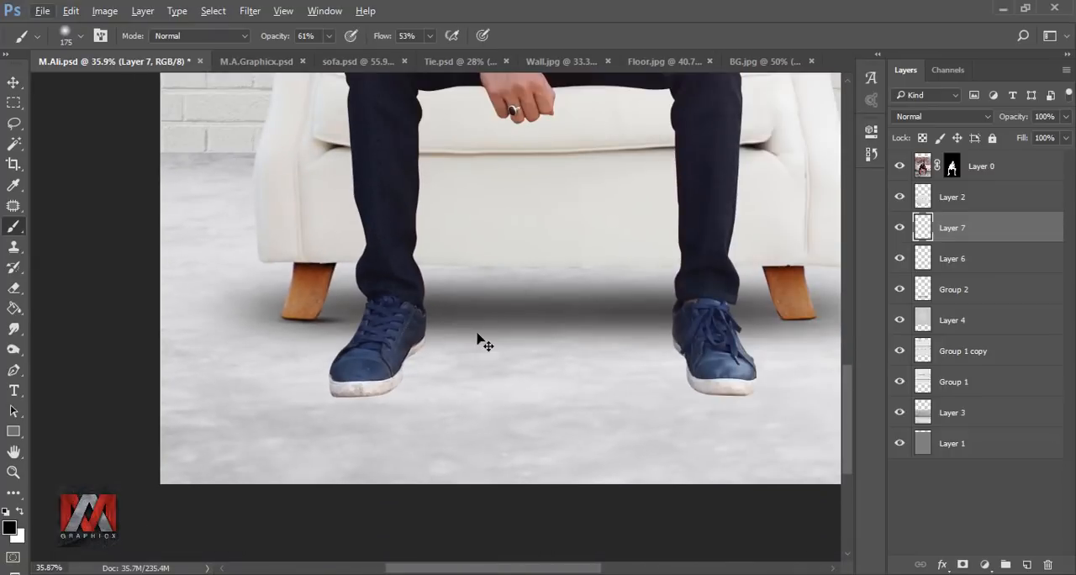
Step: Duplicate the leg shadow and place the copy under the sofa's right front leg
key("ctrl+j")
key("ctrl+t")
left_click_drag(336, 321, 812, 324)
left_click(696, 36)
key("b")
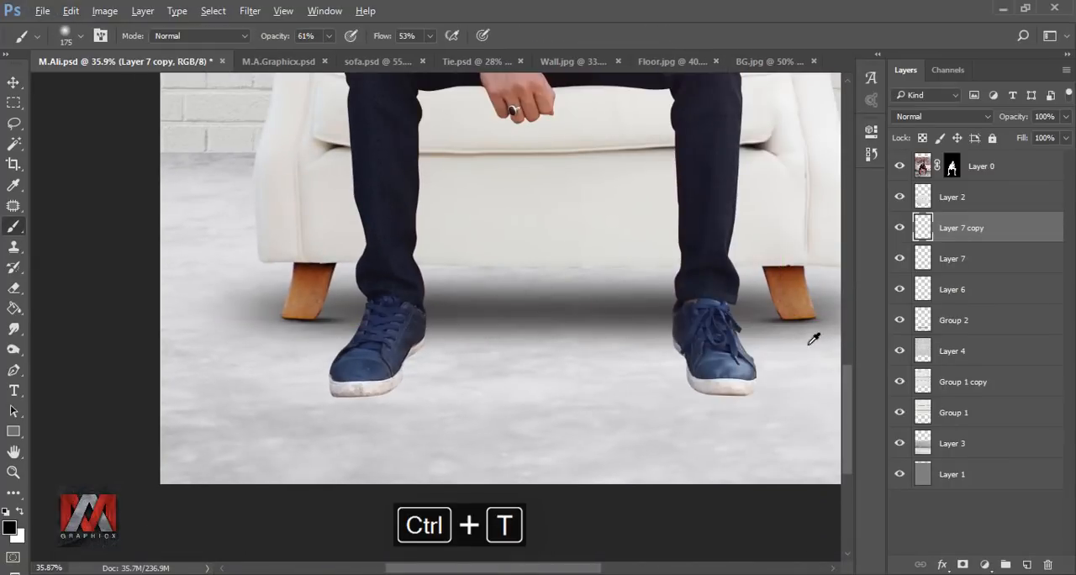
scroll(353, 384, "down", 3)
key("ctrl+0")
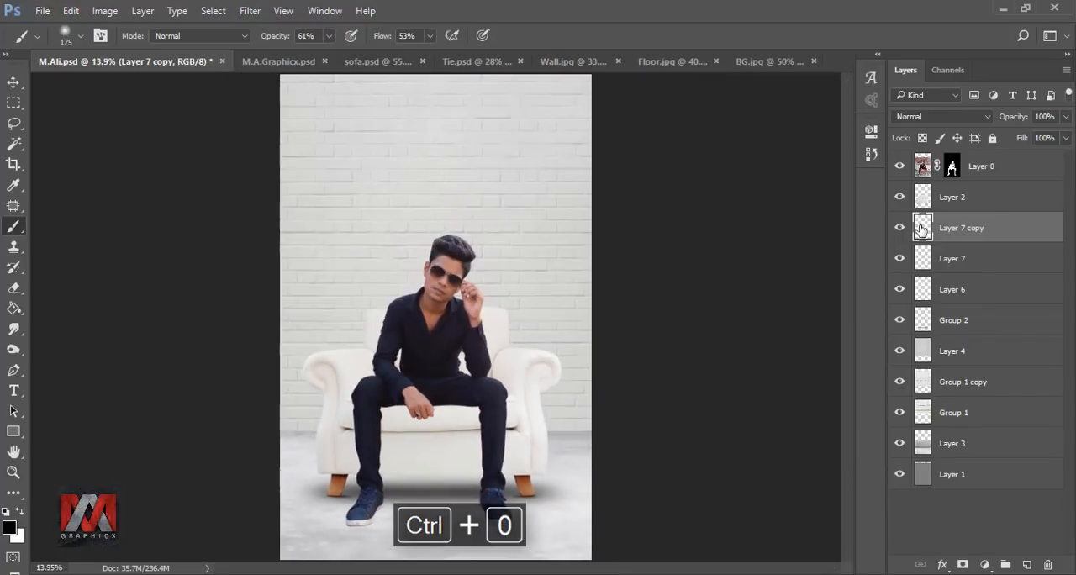
Step: Group all the sofa's floor and leg shadow layers, and add a new empty layer directly above the sofa layer
left_click(961, 321, "shift")
key("ctrl+g")
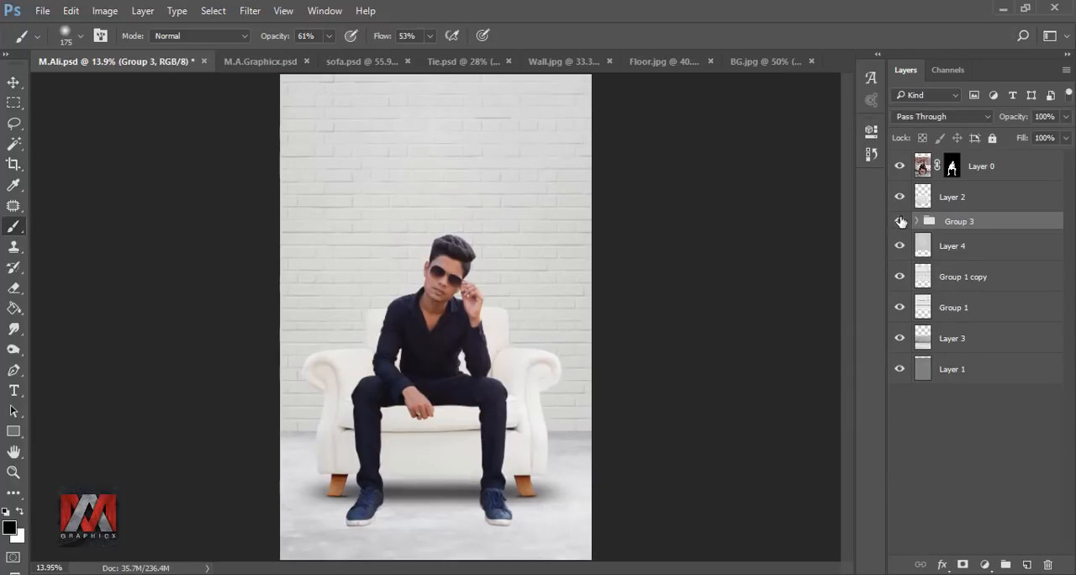
left_click(922, 198)
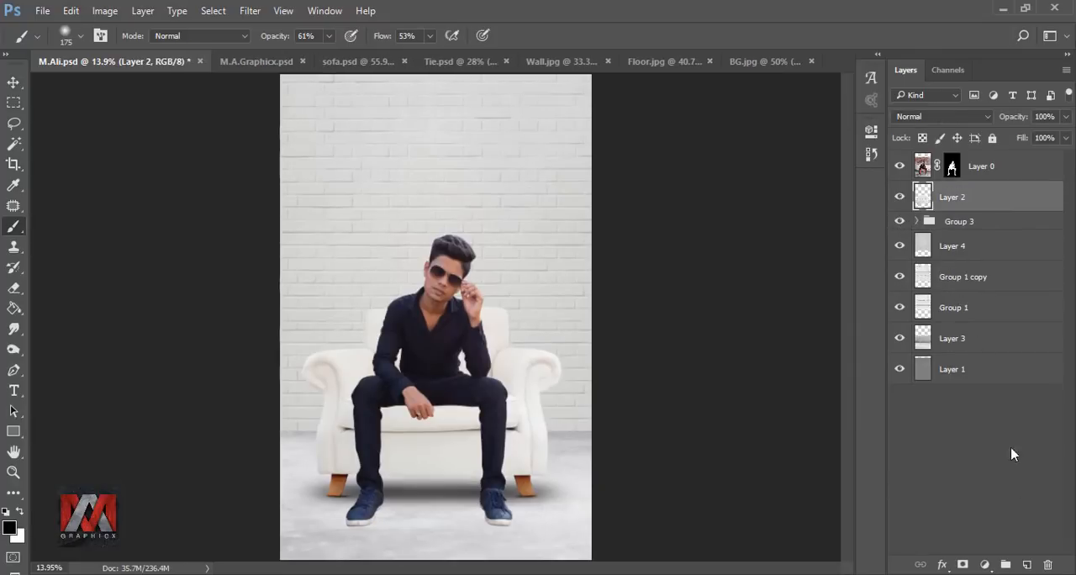
left_click(1026, 565)
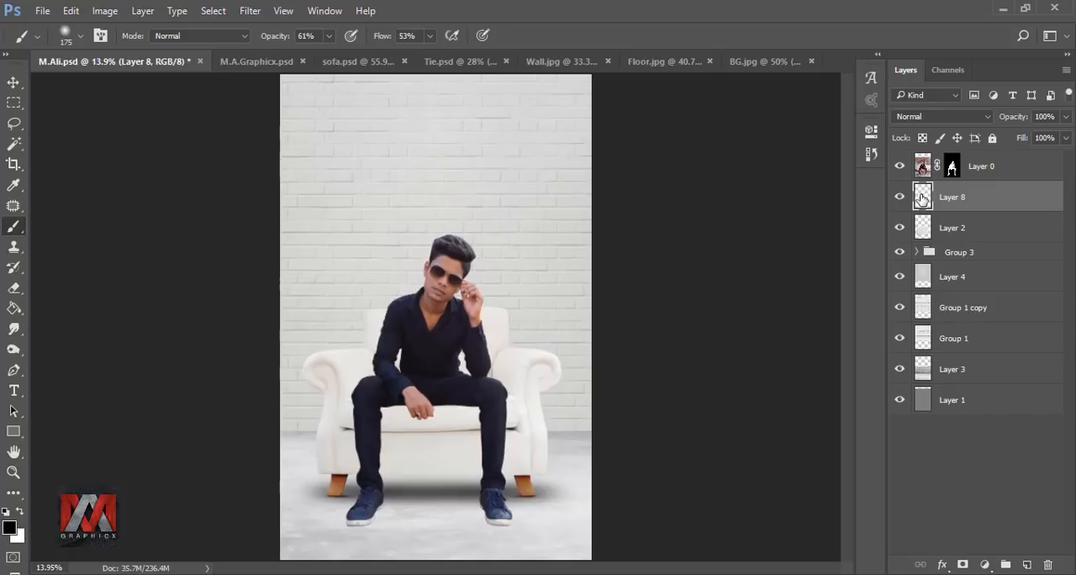
scroll(382, 526, "up", 17)
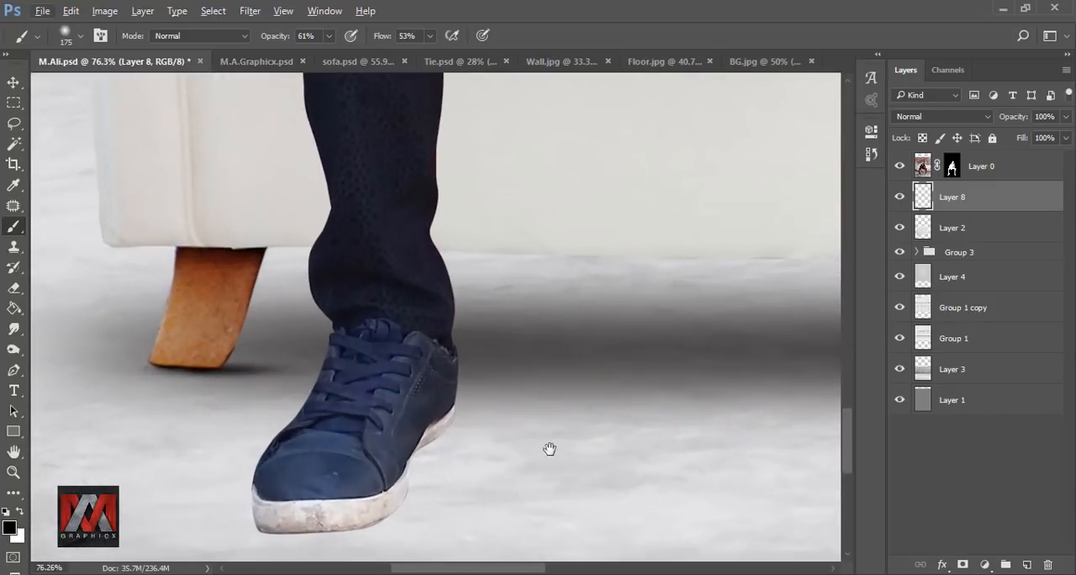
Step: Paint a thin black contact shadow along the sole of the man's left-hand shoe with a 20 px soft brush at 61% opacity
left_click_drag(549, 452, 581, 284)
scroll(463, 281, "up", 4)
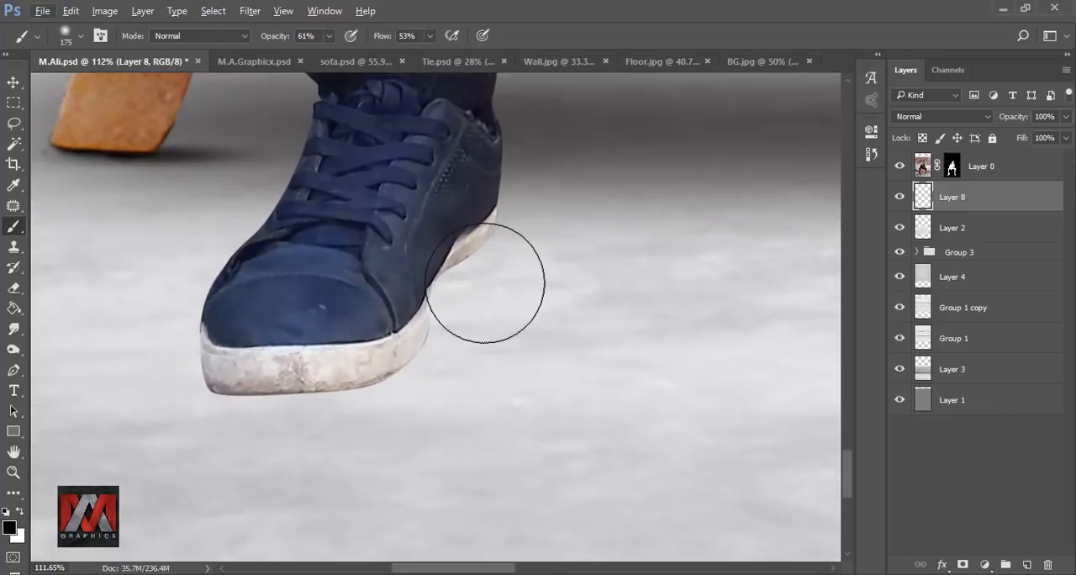
key("bracketleft")
key("bracketleft")
key("bracketleft")
key("bracketleft")
key("bracketleft")
key("bracketleft")
key("bracketleft")
key("bracketleft")
key("bracketleft")
key("bracketleft")
key("bracketleft")
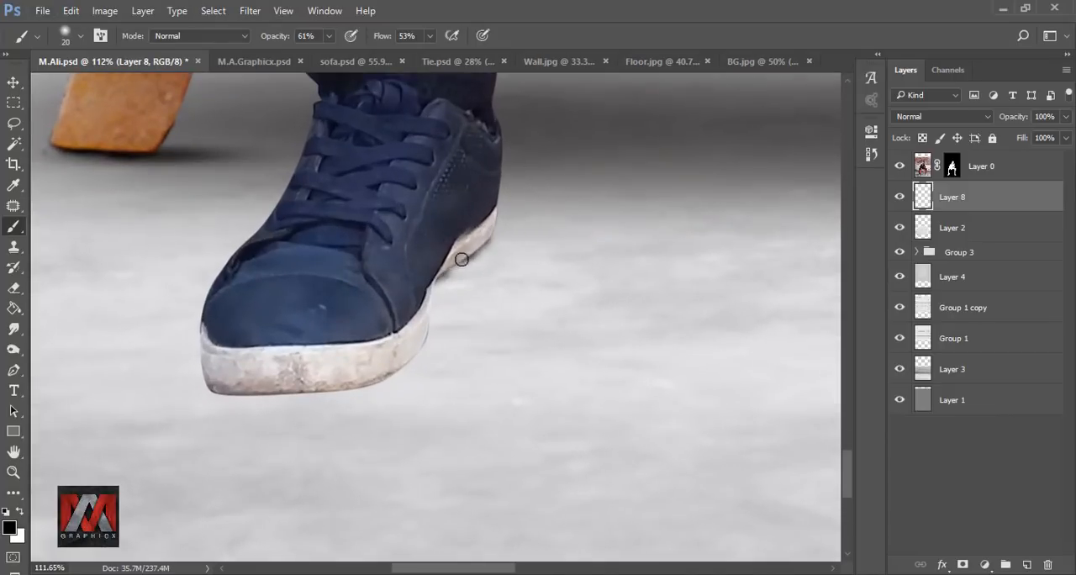
scroll(282, 384, "up", 5)
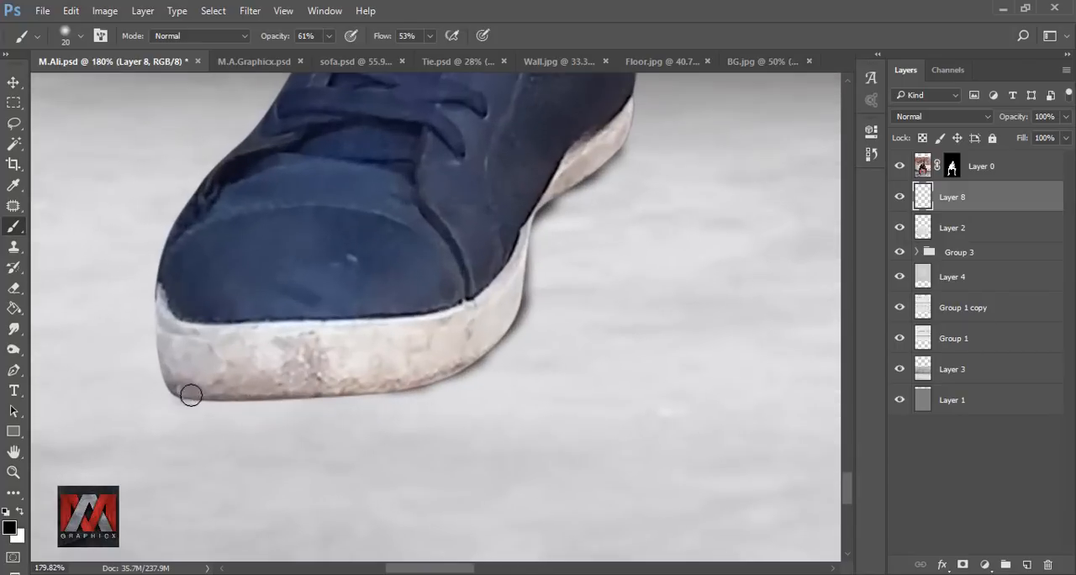
left_click_drag(190, 394, 333, 404)
left_click_drag(355, 405, 302, 440)
left_click_drag(553, 207, 351, 367)
left_click_drag(351, 367, 281, 416)
mouse_move(279, 409)
left_mouse_down()
mouse_move(470, 231)
mouse_move(384, 400)
mouse_move(112, 416)
left_mouse_up()
Step: Paint a matching thin contact shadow under the other shoe and compare the image with the shoe shadow layer toggled
scroll(346, 299, "down", 10)
scroll(457, 311, "up", 10)
mouse_move(344, 178)
left_mouse_down()
mouse_move(380, 228)
mouse_move(412, 333)
mouse_move(513, 404)
mouse_move(658, 410)
mouse_move(364, 168)
mouse_move(363, 199)
mouse_move(402, 272)
left_mouse_up()
mouse_move(406, 318)
left_mouse_down()
mouse_move(427, 367)
mouse_move(490, 398)
mouse_move(612, 408)
mouse_move(697, 396)
left_mouse_up()
scroll(579, 336, "down", 10)
key("ctrl+0")
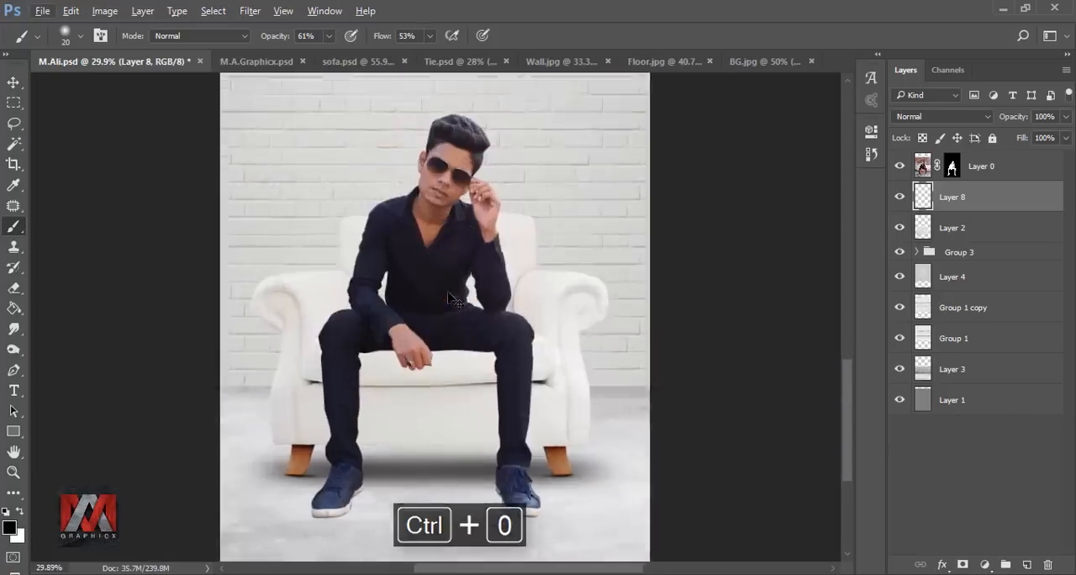
left_click(898, 198)
Step: Add a new layer directly above the sofa layer and clip it to the sofa
key("bracketright")
key("bracketright")
key("bracketright")
key("bracketright")
key("bracketright")
key("bracketright")
key("bracketright")
key("bracketright")
key("bracketright")
key("bracketright")
key("bracketright")
key("bracketright")
key("bracketright")
key("bracketright")
key("bracketright")
key("bracketright")
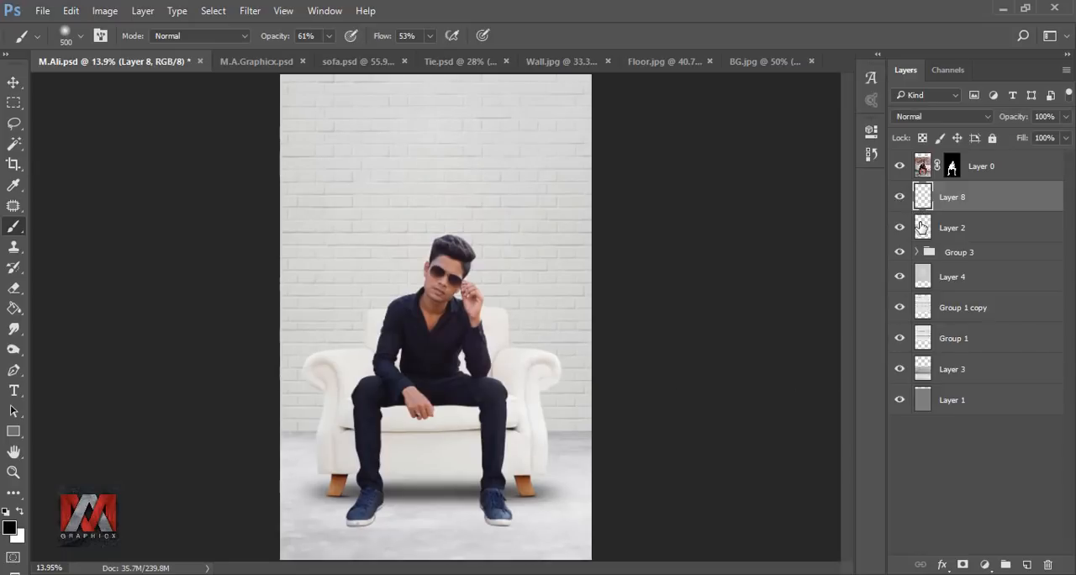
left_click(921, 227)
left_click(1026, 564)
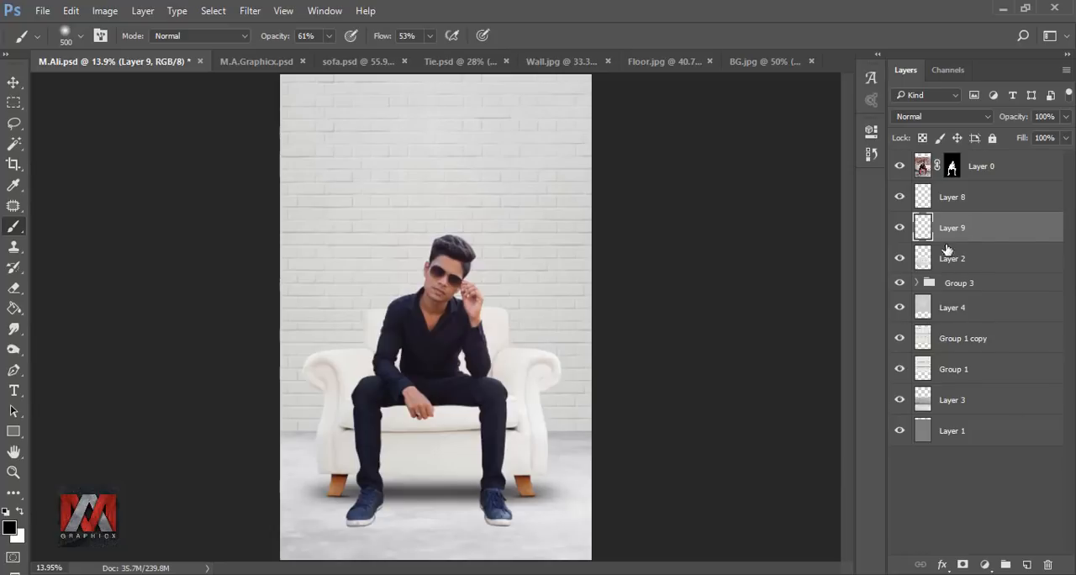
right_click(986, 230)
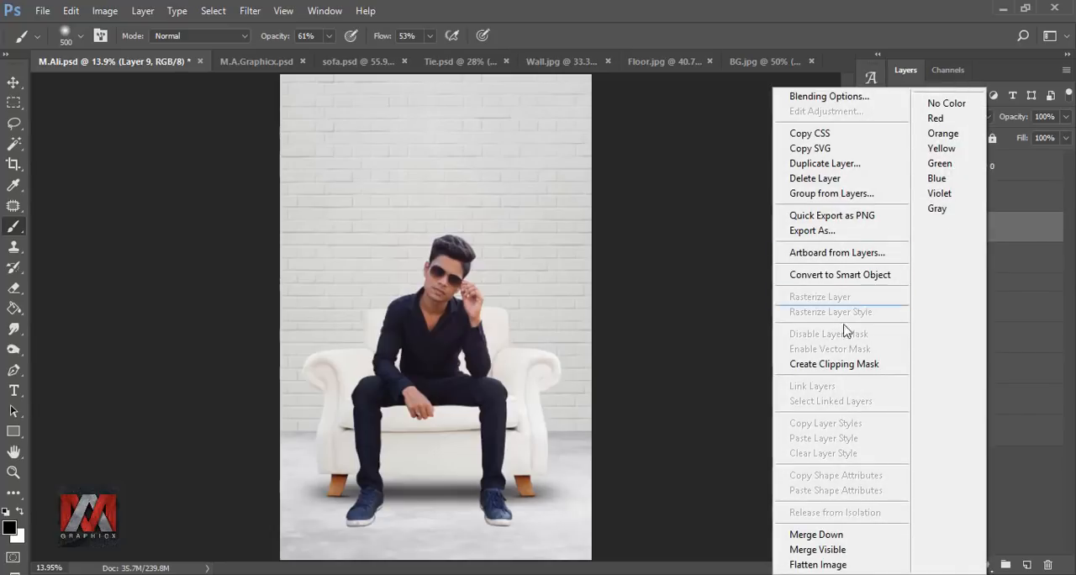
left_click(834, 364)
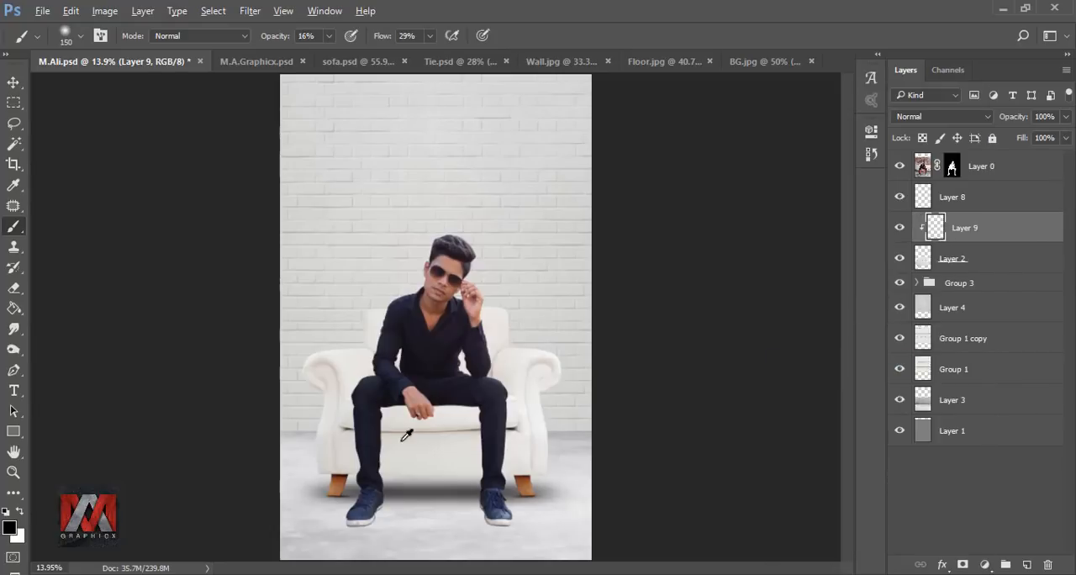
Step: Paint a dark contact shadow on the seat cushion just beneath the thighs using an 80 px brush at 84% opacity and 29% flow
scroll(406, 434, "up", 5)
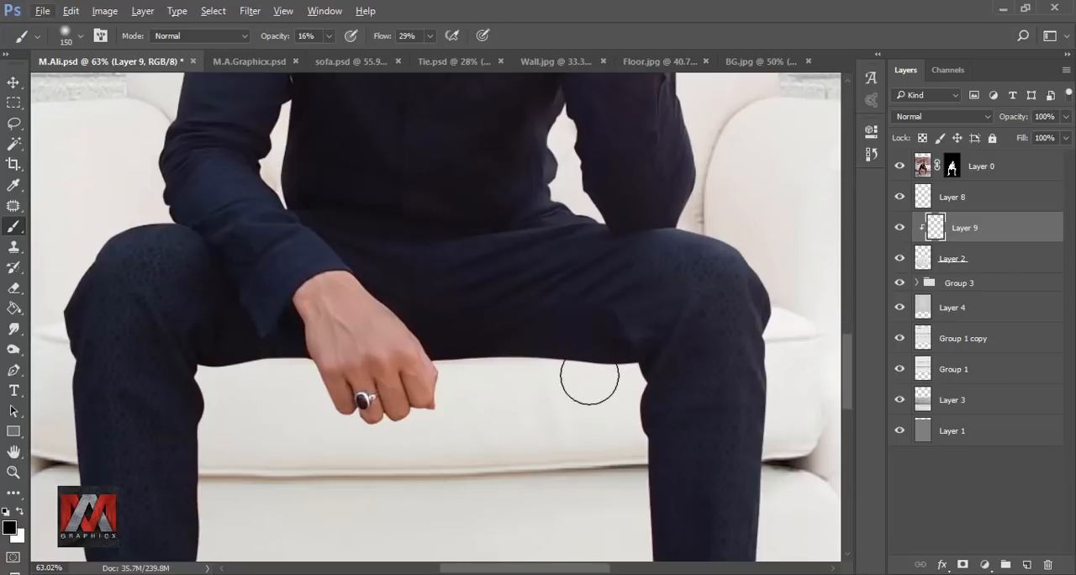
left_click(329, 35)
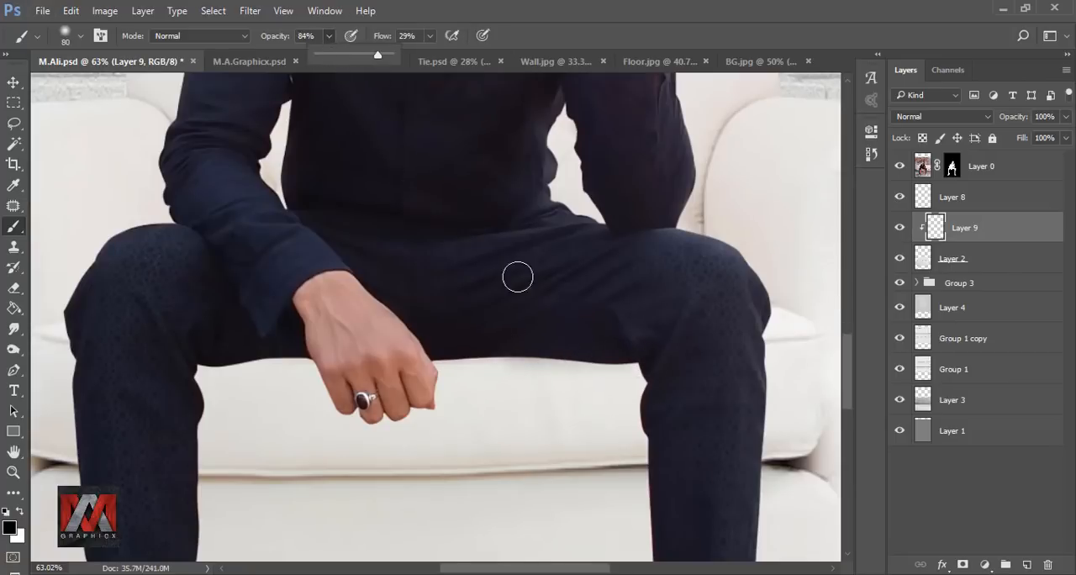
mouse_move(631, 357)
left_mouse_down()
mouse_move(182, 352)
mouse_move(294, 346)
left_mouse_up()
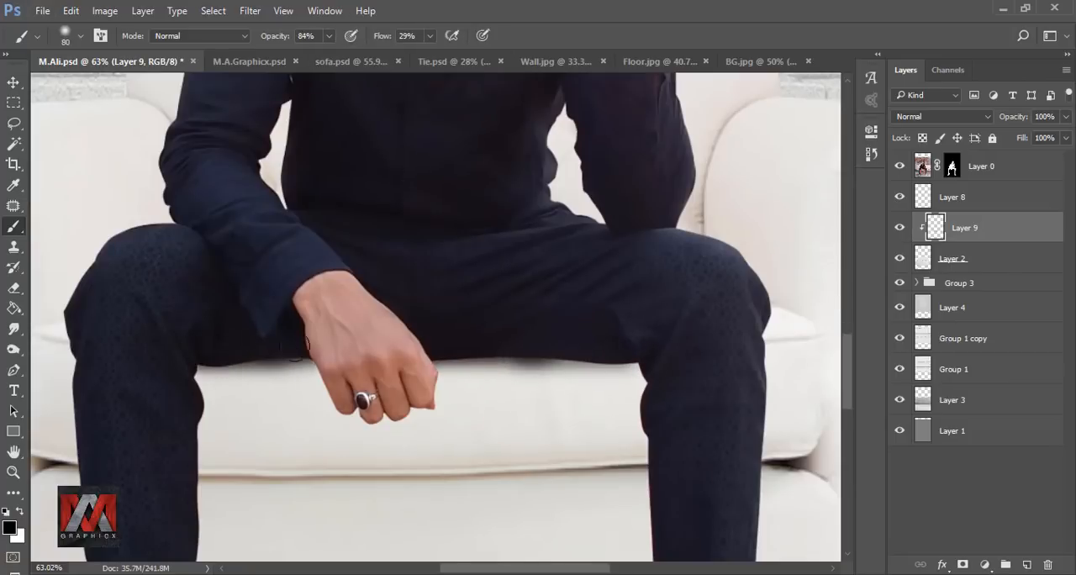
left_click_drag(577, 347, 261, 346)
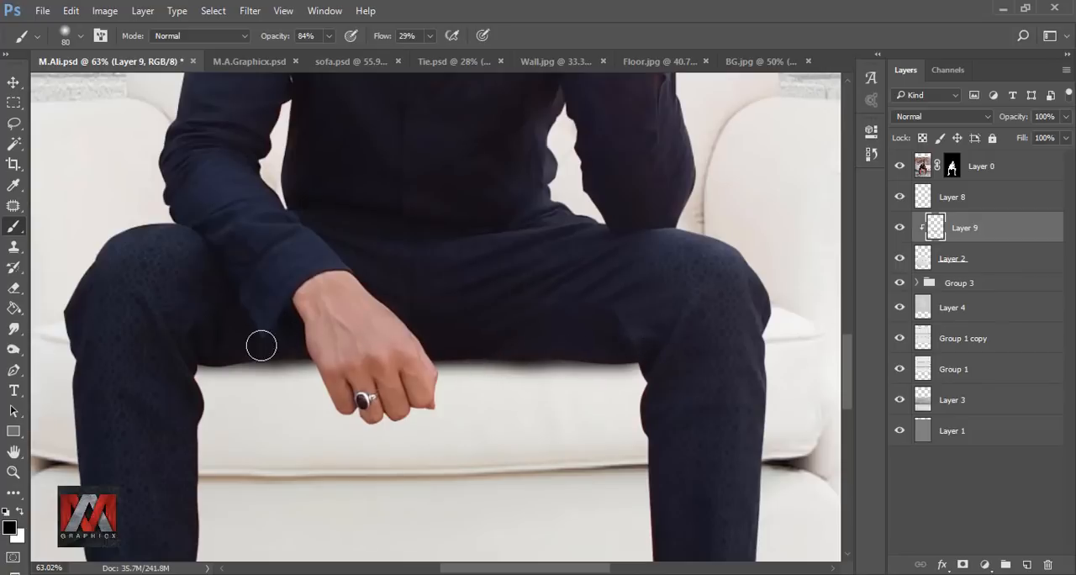
key("ctrl+0")
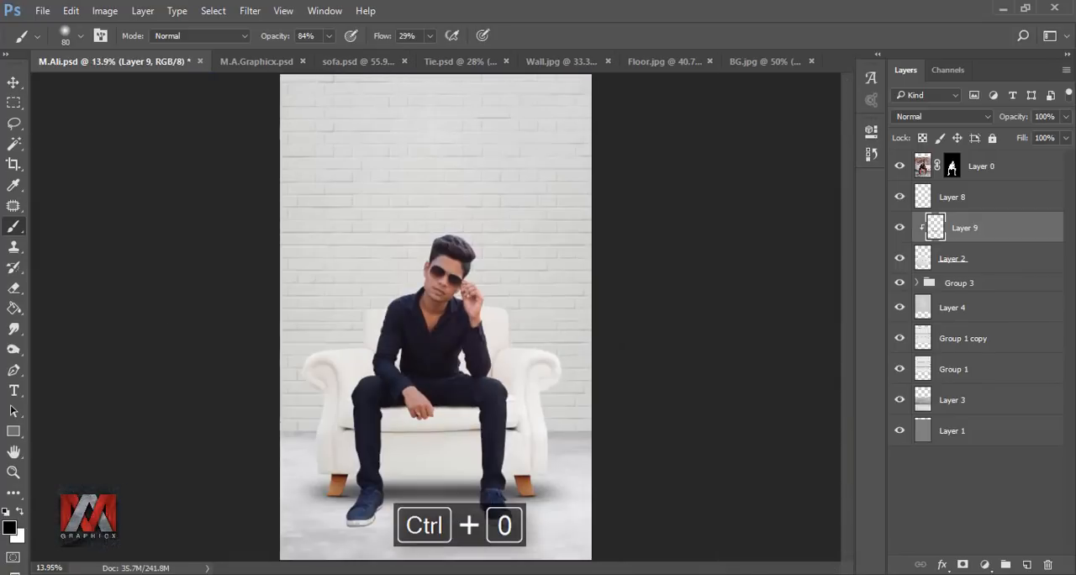
Step: Add another clipped layer directly above the sofa layer and set the brush opacity to 23%
left_click(922, 258)
left_click(1023, 565)
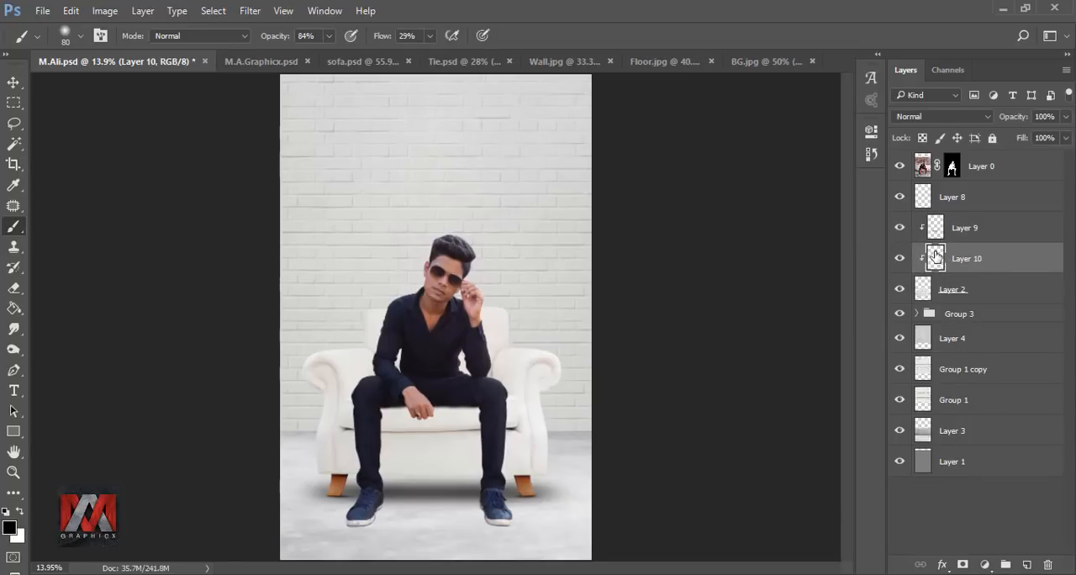
left_click(329, 35)
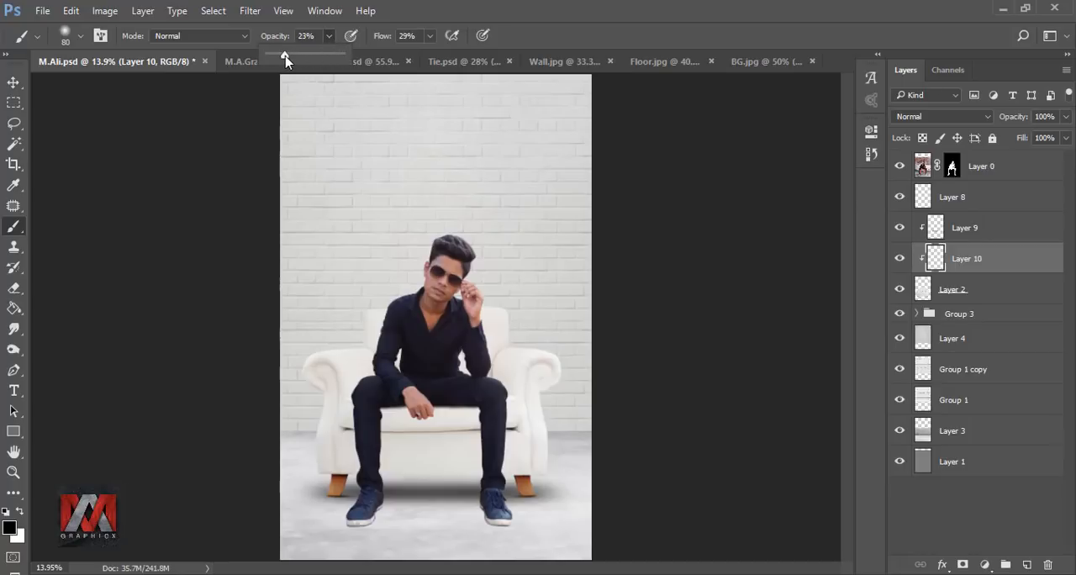
left_click_drag(285, 59, 286, 59)
Step: Paint soft shadows down the sofa front along the inner edges of both legs with a 250 px brush, and compare before and after
scroll(487, 482, "up", 5)
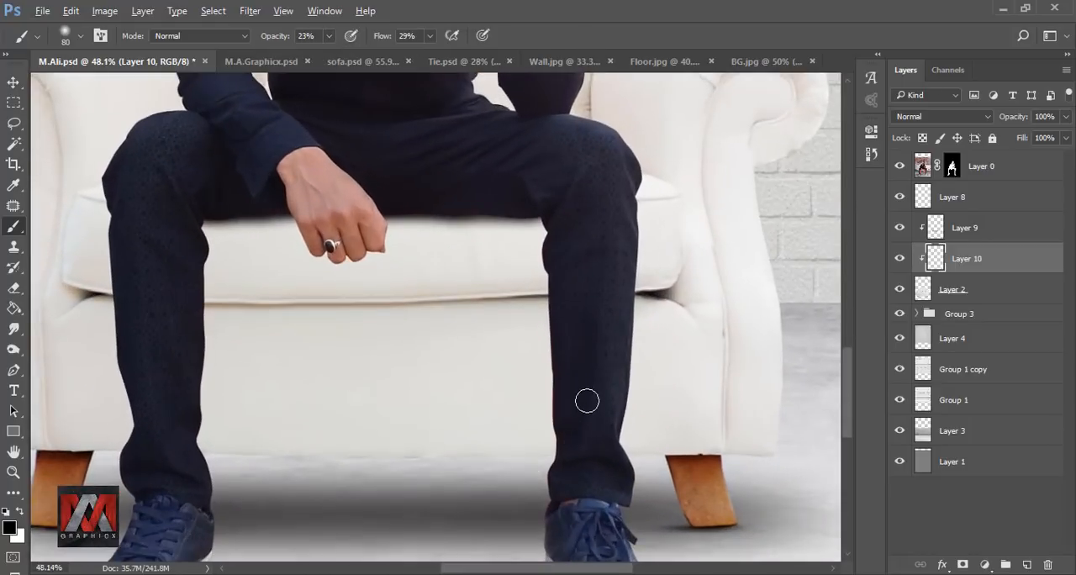
key("bracketright")
key("bracketright")
key("bracketright")
key("bracketright")
key("bracketright")
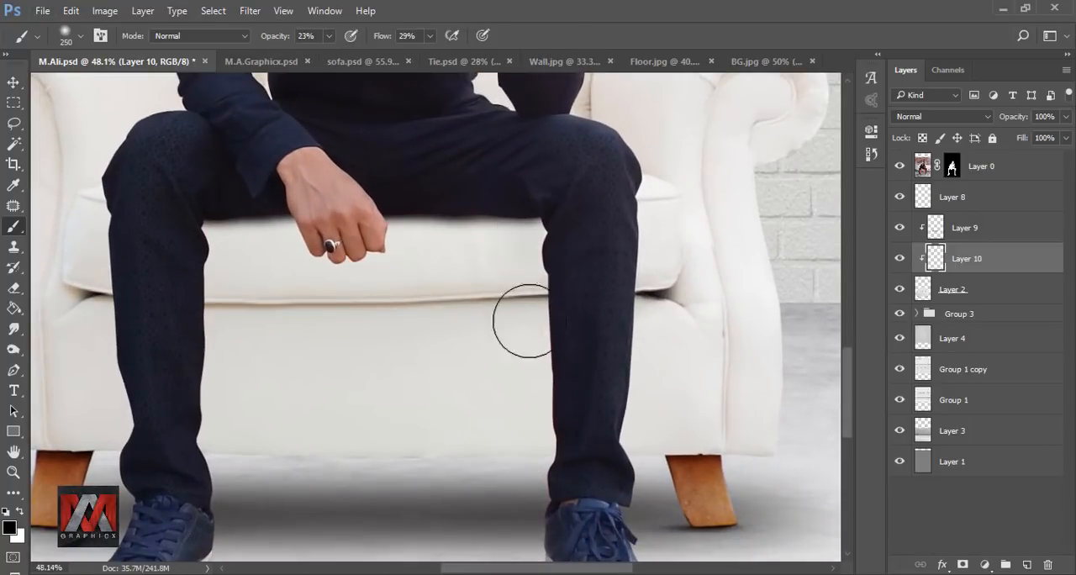
mouse_move(545, 226)
left_mouse_down()
mouse_move(549, 423)
mouse_move(540, 363)
mouse_move(544, 412)
mouse_move(514, 493)
left_mouse_up()
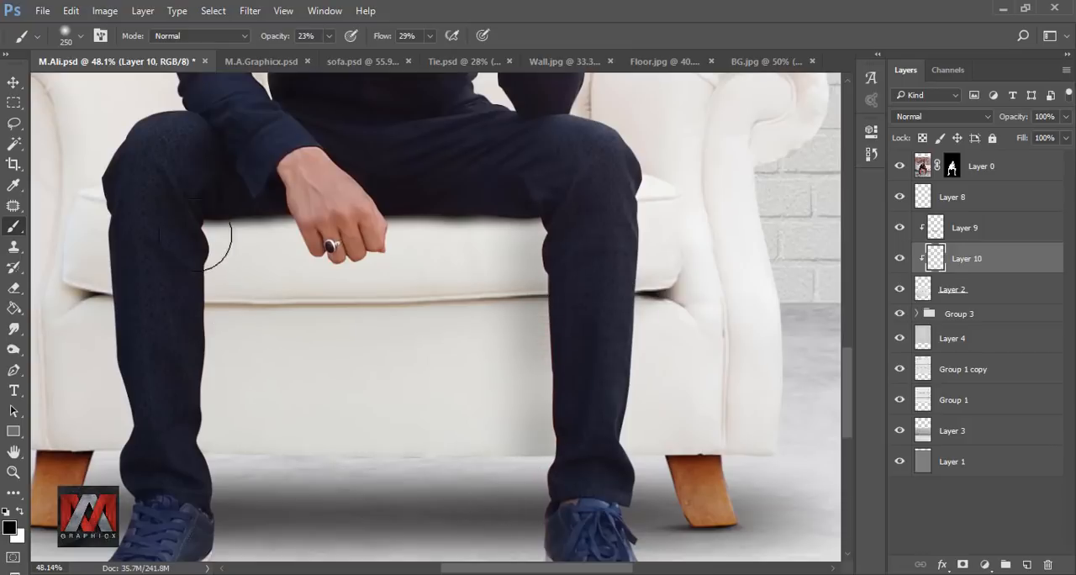
mouse_move(197, 239)
left_mouse_down()
mouse_move(196, 325)
mouse_move(189, 222)
mouse_move(194, 455)
left_mouse_up()
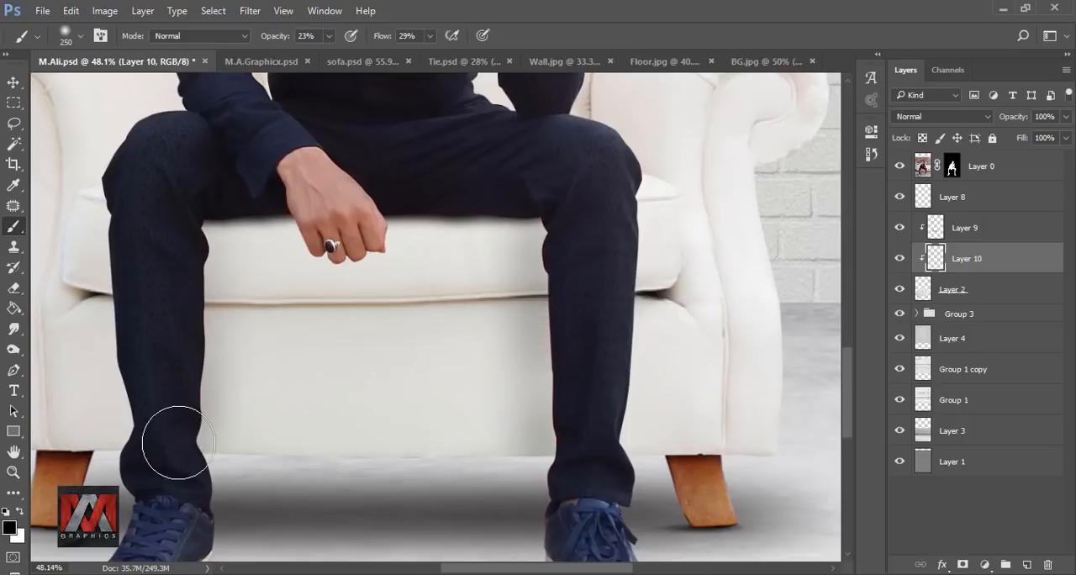
key("ctrl+0")
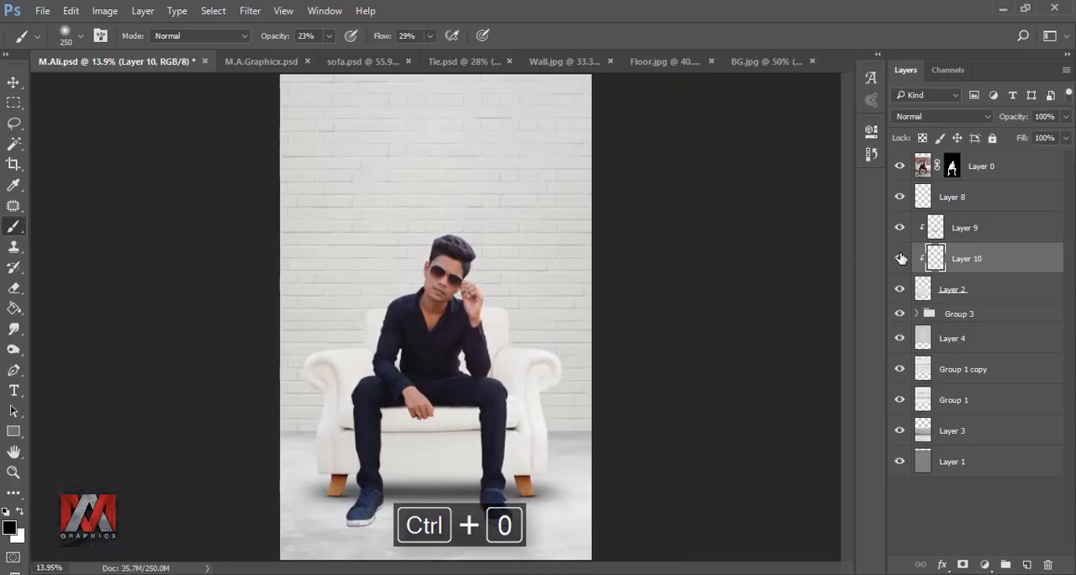
scroll(481, 481, "up", 4)
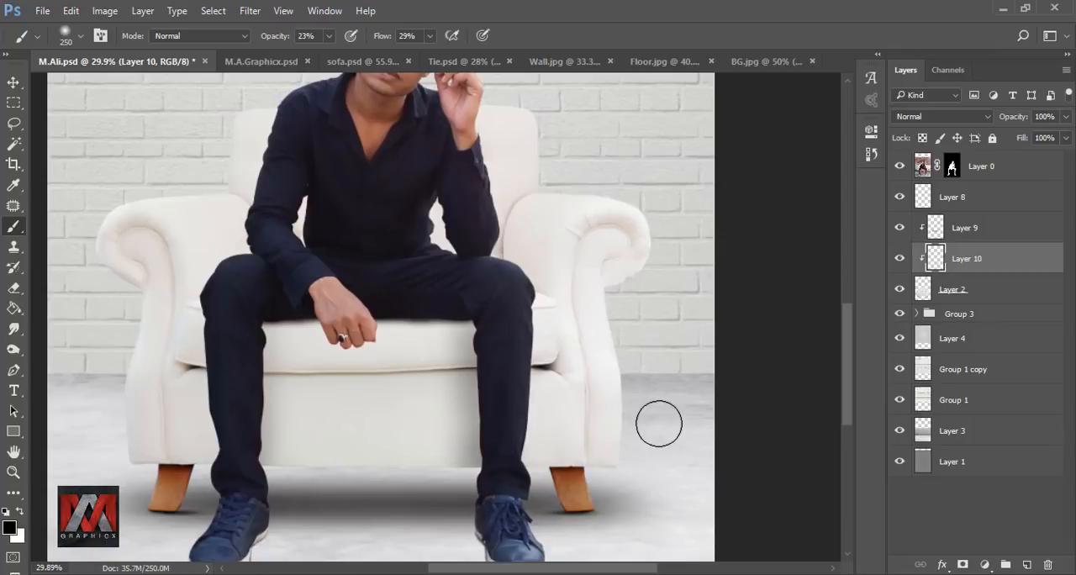
key("ctrl+0")
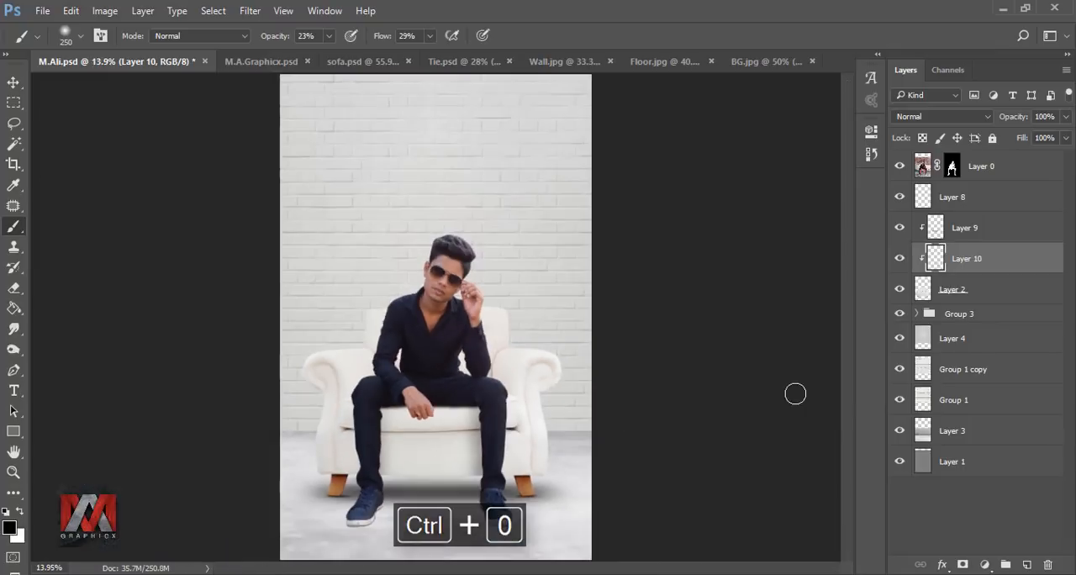
left_click(899, 259)
left_click(899, 259)
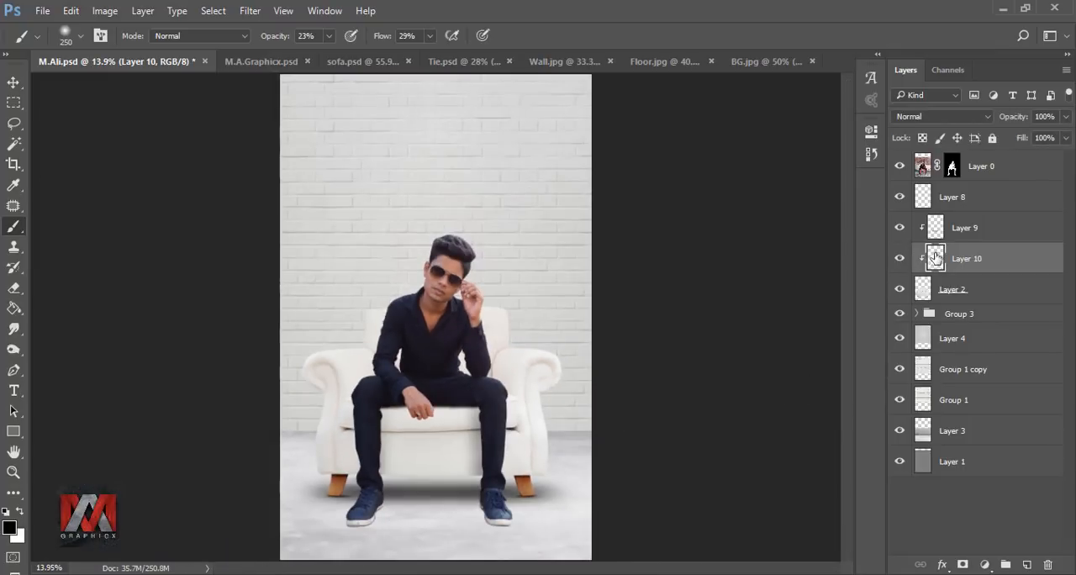
Step: Duplicate the masked man layer, hide the original, and bake in the copy's mask by converting it to a smart object and rasterizing it
left_click(980, 168)
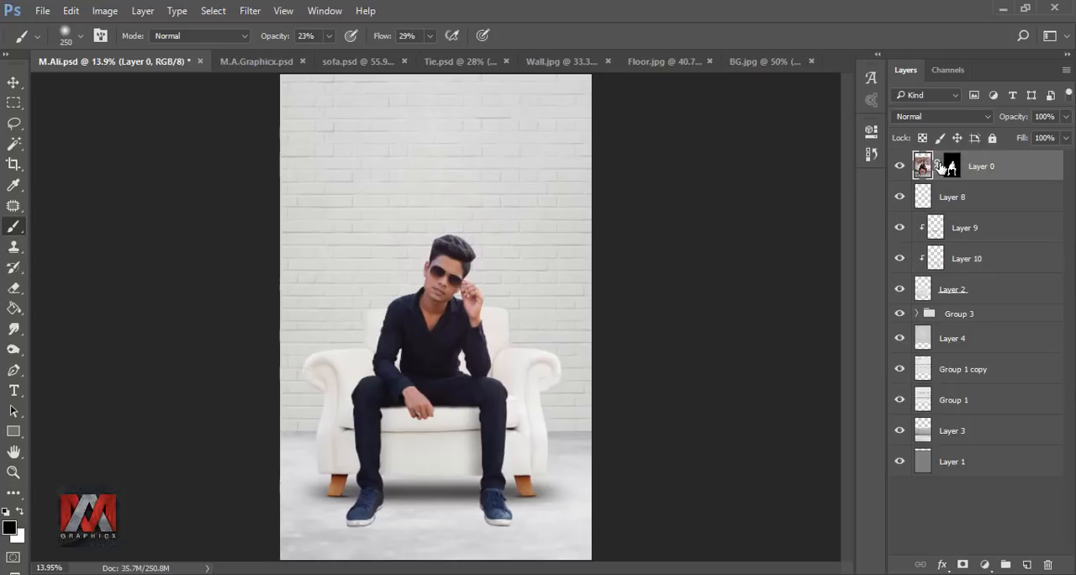
key("ctrl+j")
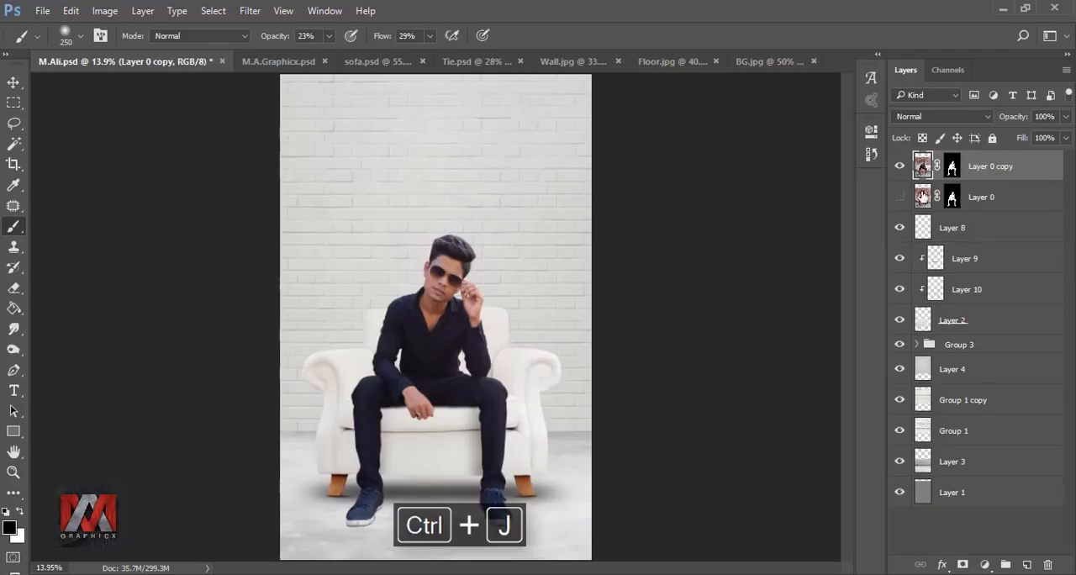
right_click(987, 171)
left_click(857, 273)
right_click(960, 178)
left_click(782, 352)
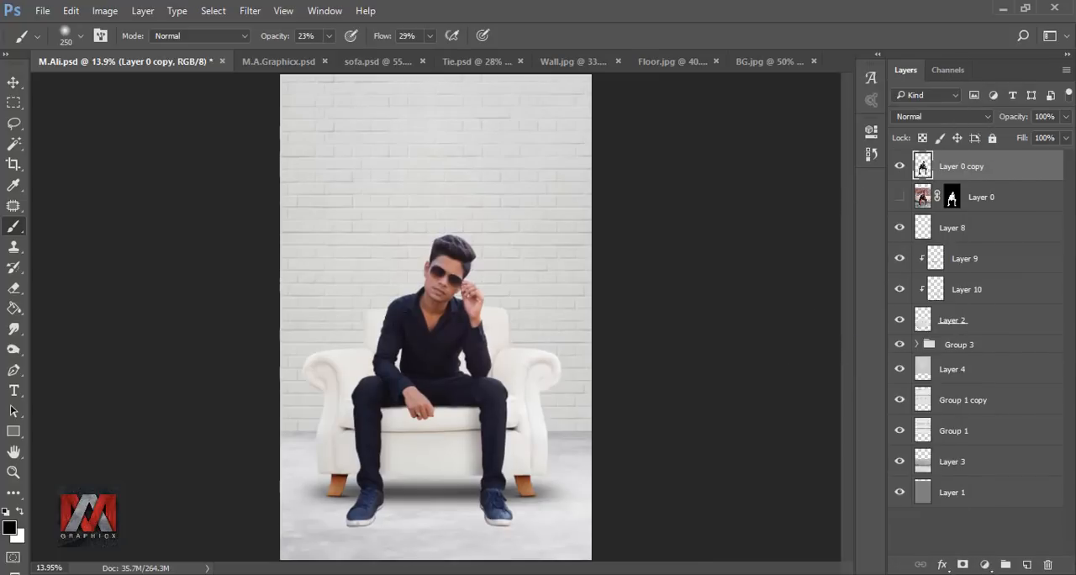
Step: Choose the Smudge tool and load the man cutout's outline as a selection on the copied layer
left_click(13, 330)
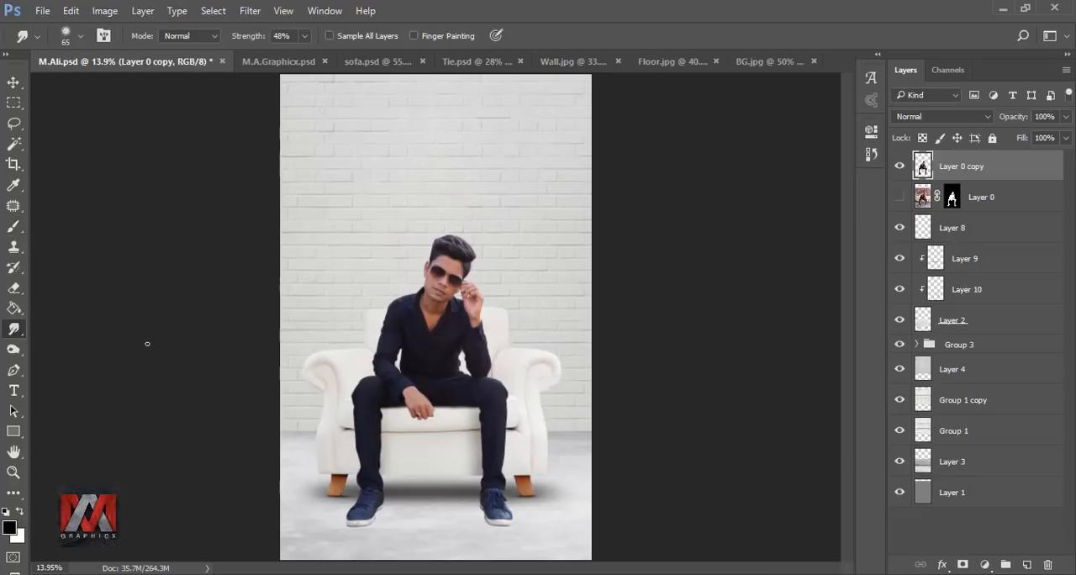
scroll(445, 248, "up", 10)
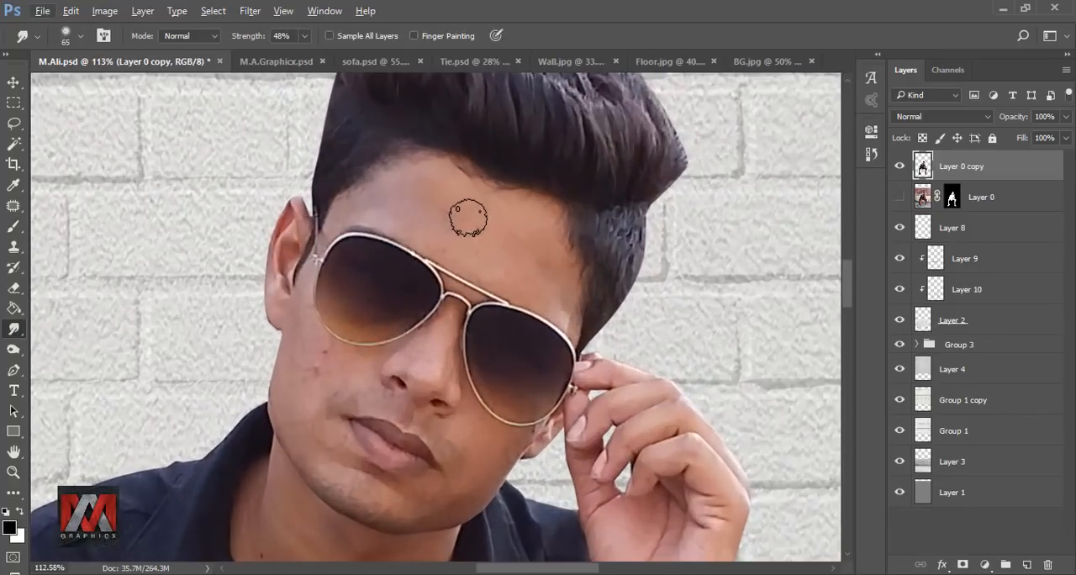
left_click(923, 167, "ctrl")
scroll(444, 190, "up", 2)
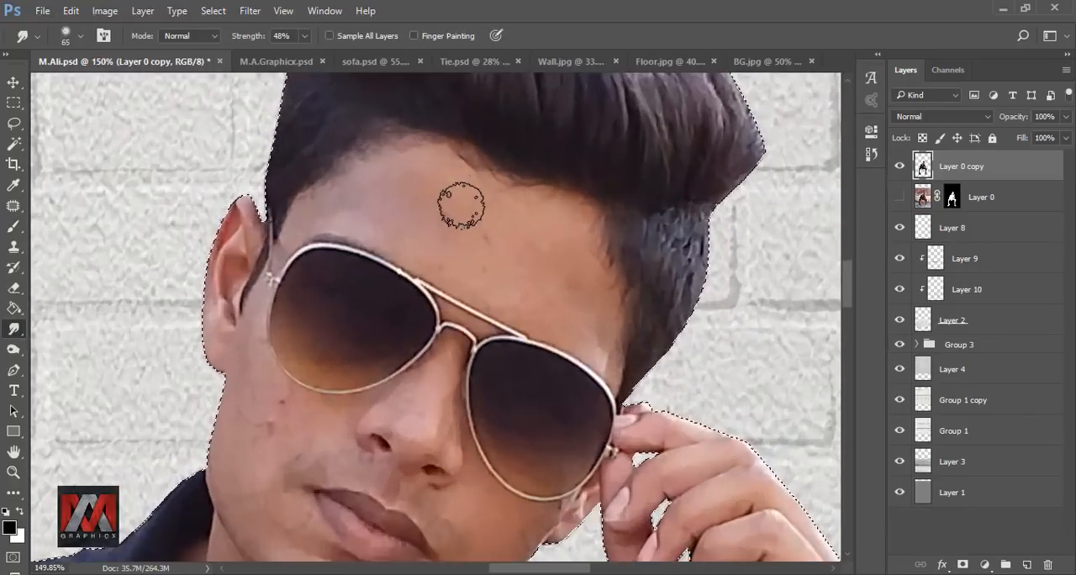
Step: Smooth the forehead skin with the Smudge tool at 31% strength, using brush sizes of 35 to 45 px
key("bracketleft")
key("bracketleft")
key("bracketleft")
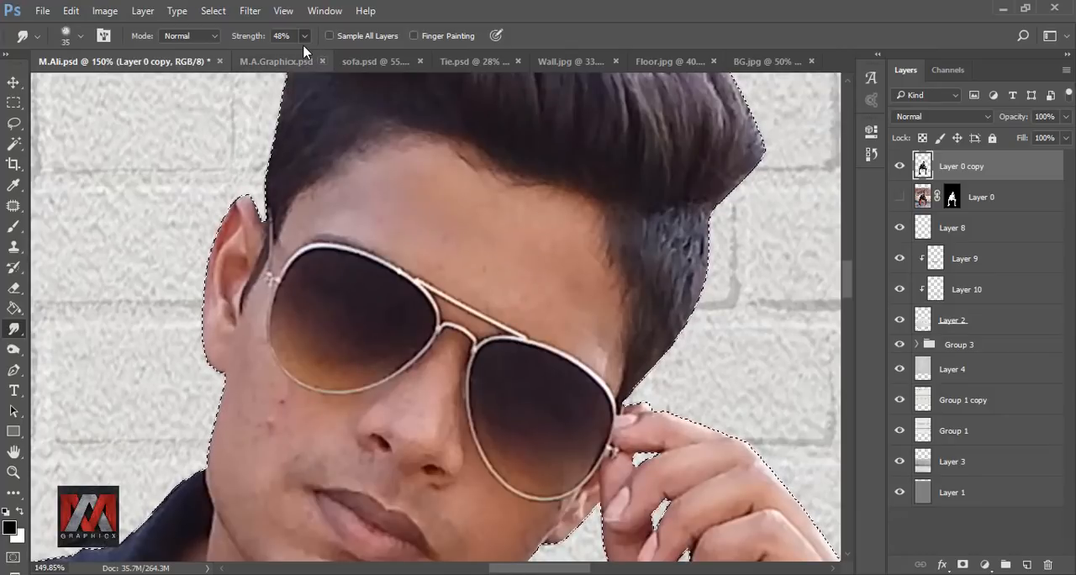
left_click_drag(305, 35, 292, 58)
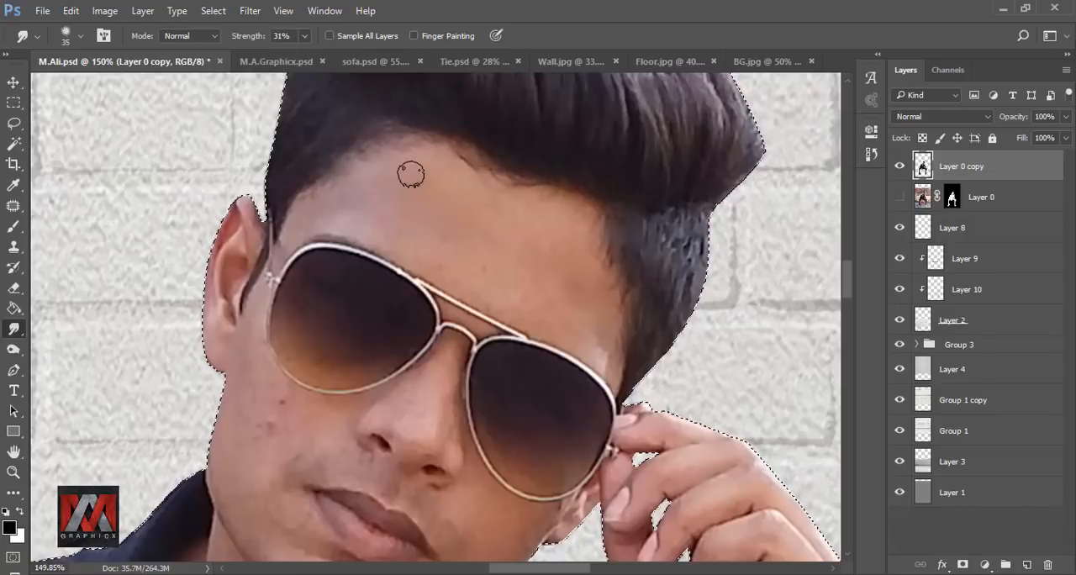
key("bracketright")
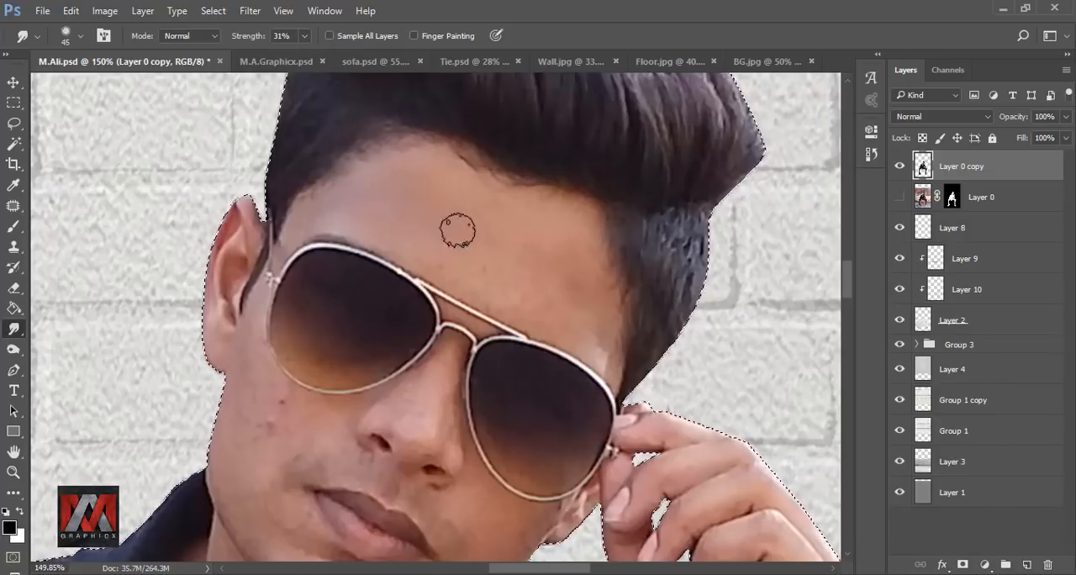
key("bracketleft")
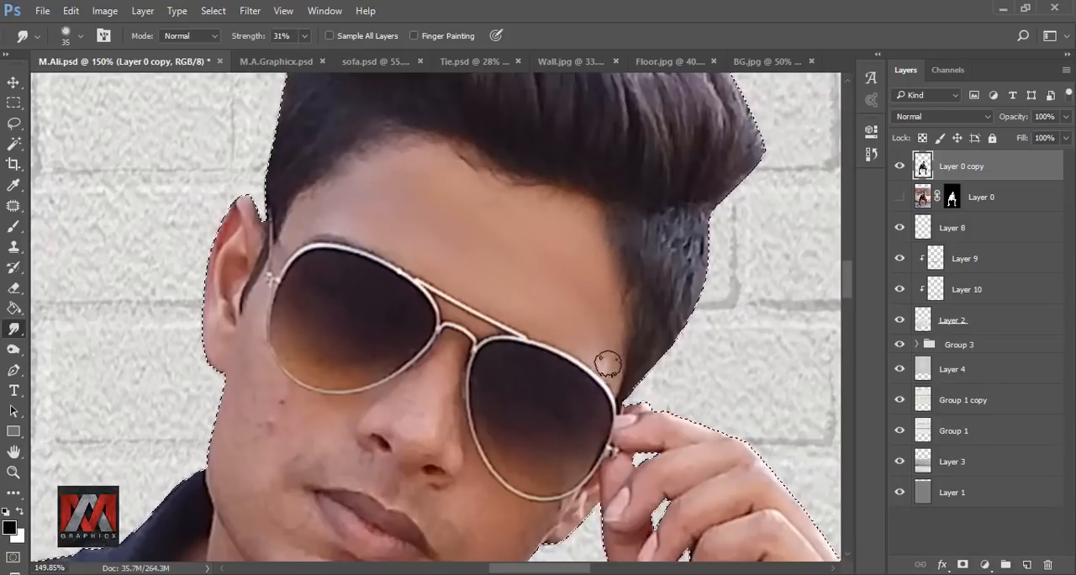
Step: Smooth the cheek, mouth area and chin skin with the Smudge tool at 31% strength and a 35 px brush
mouse_move(226, 425)
left_mouse_down()
mouse_move(261, 311)
mouse_move(293, 344)
mouse_move(295, 300)
left_mouse_up()
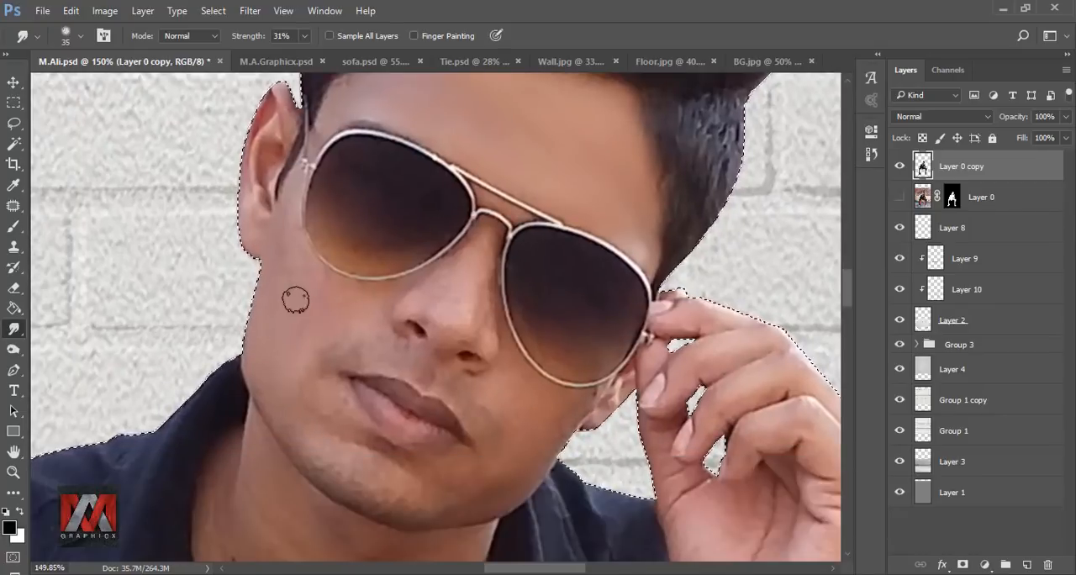
left_click_drag(271, 341, 451, 357)
left_click_drag(474, 430, 379, 354)
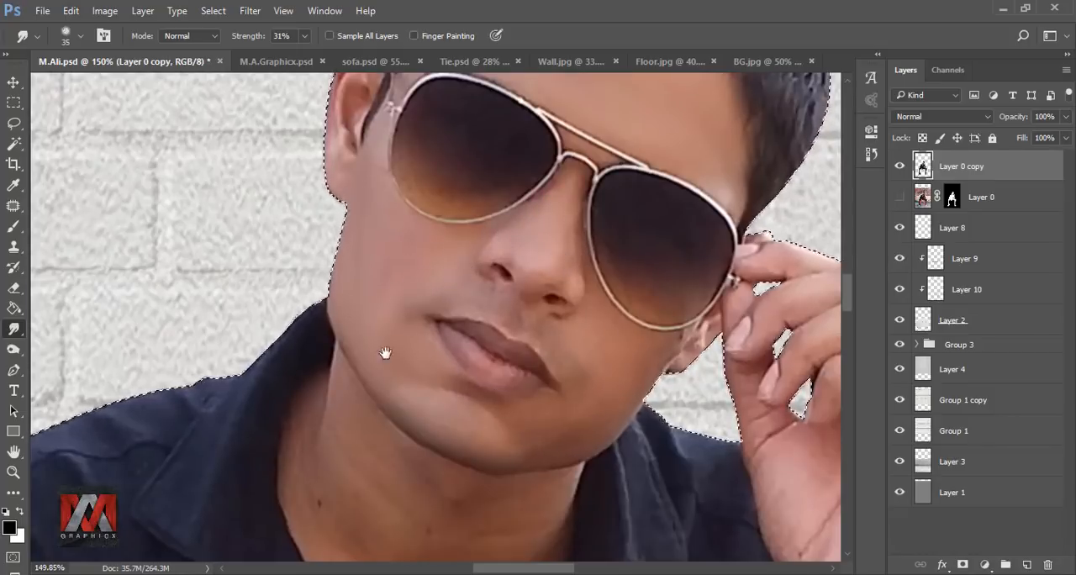
Step: Smooth the neck and open-collar chest skin with the Smudge tool, using 50 px and 30 px brush sizes
left_click_drag(385, 353, 429, 153)
key("]")
key("]")
key("]")
left_click_drag(432, 521, 430, 404)
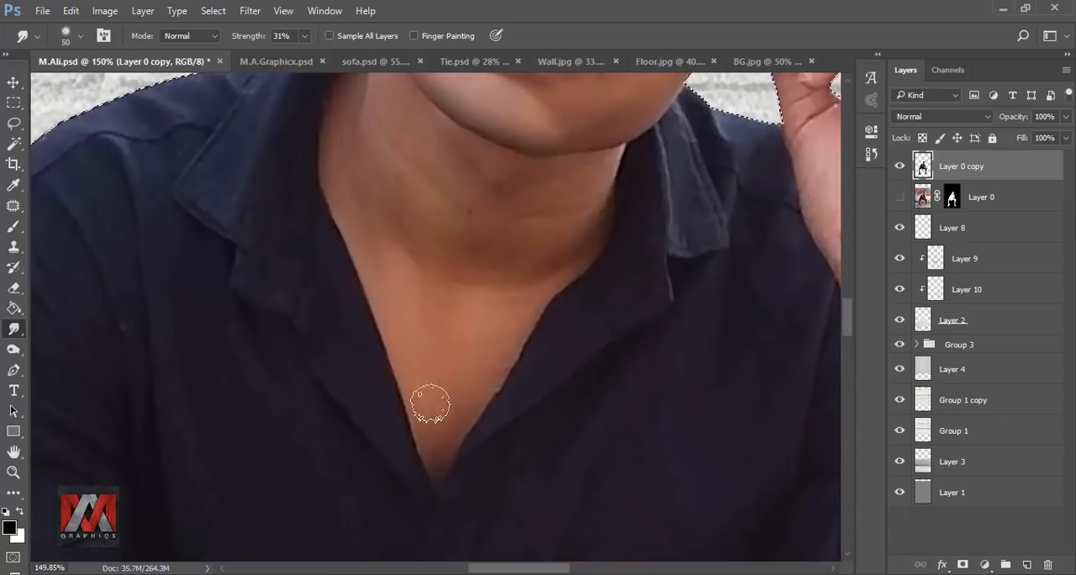
left_click_drag(458, 277, 456, 427)
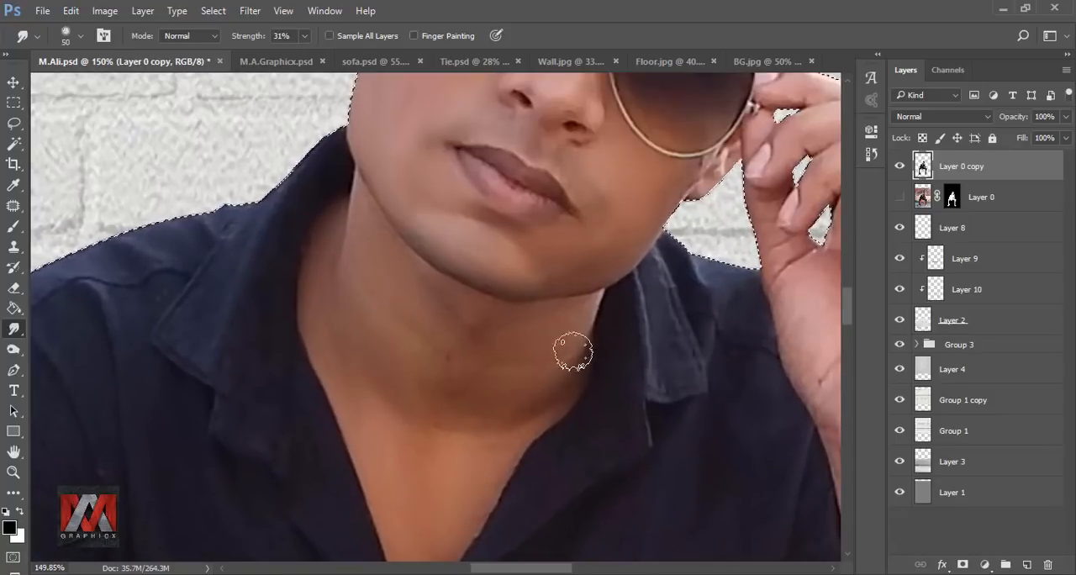
scroll(482, 289, "up", 4)
key("[")
key("[")
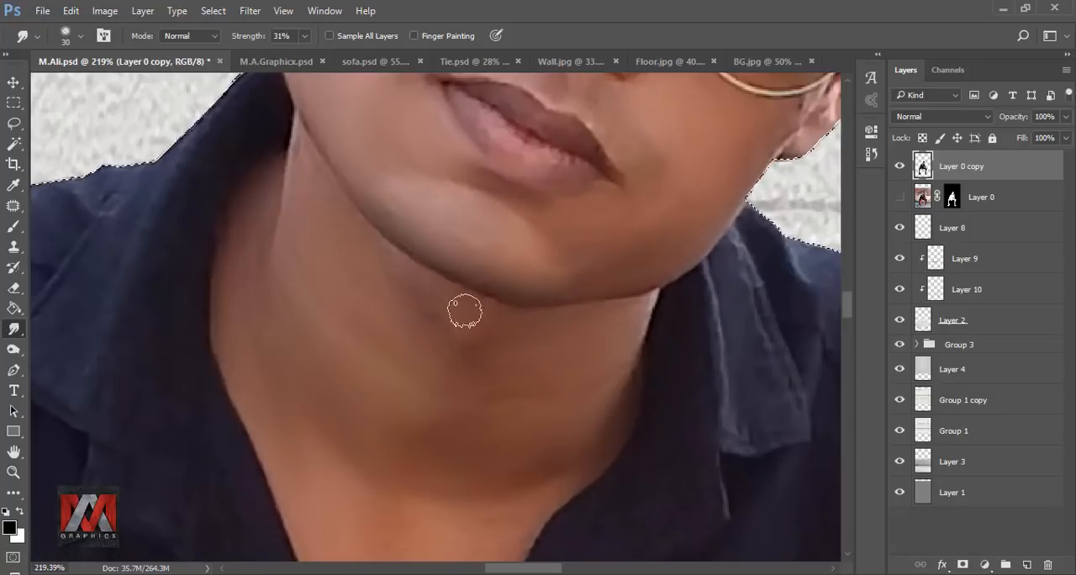
left_click_drag(611, 332, 578, 124)
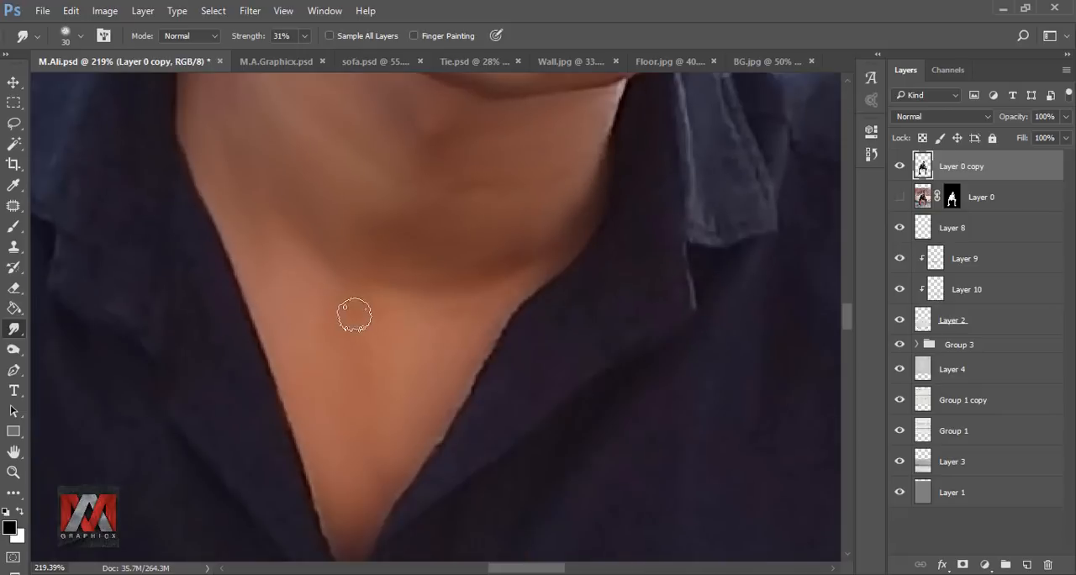
Step: Smooth the lips with the Smudge tool using a 15 px brush
scroll(354, 315, "down", 5)
scroll(456, 180, "up", 5)
key("[")
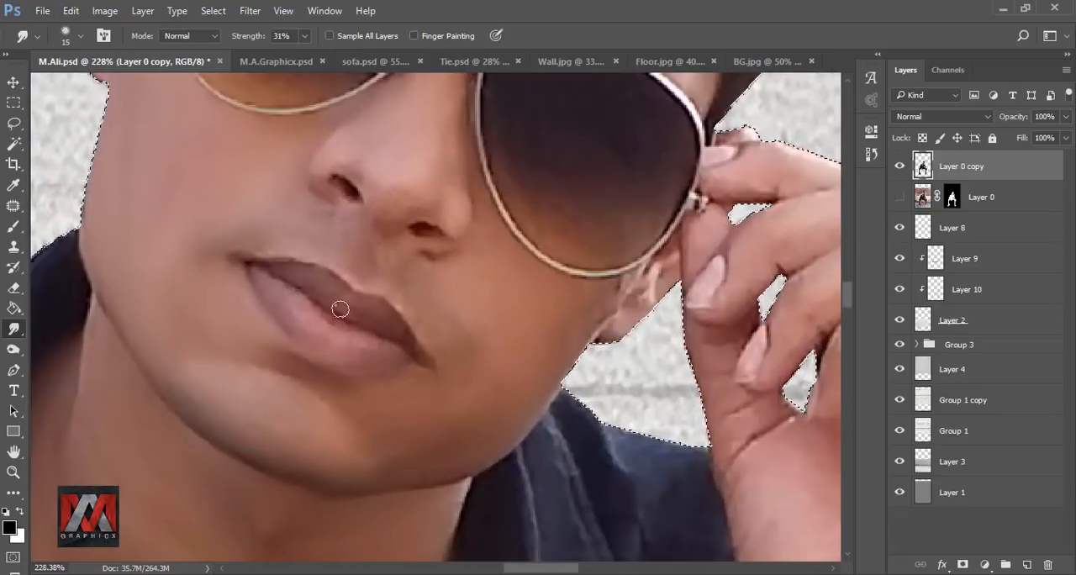
Step: Smooth the skin of the raised hand's palm and wrist with the Smudge tool at 35 px
scroll(493, 401, "up", 2)
mouse_move(819, 458)
left_mouse_down()
mouse_move(483, 399)
mouse_move(498, 182)
left_mouse_up()
key("bracketright")
key("bracketright")
key("bracketright")
key("bracketright")
left_click_drag(522, 430, 495, 336)
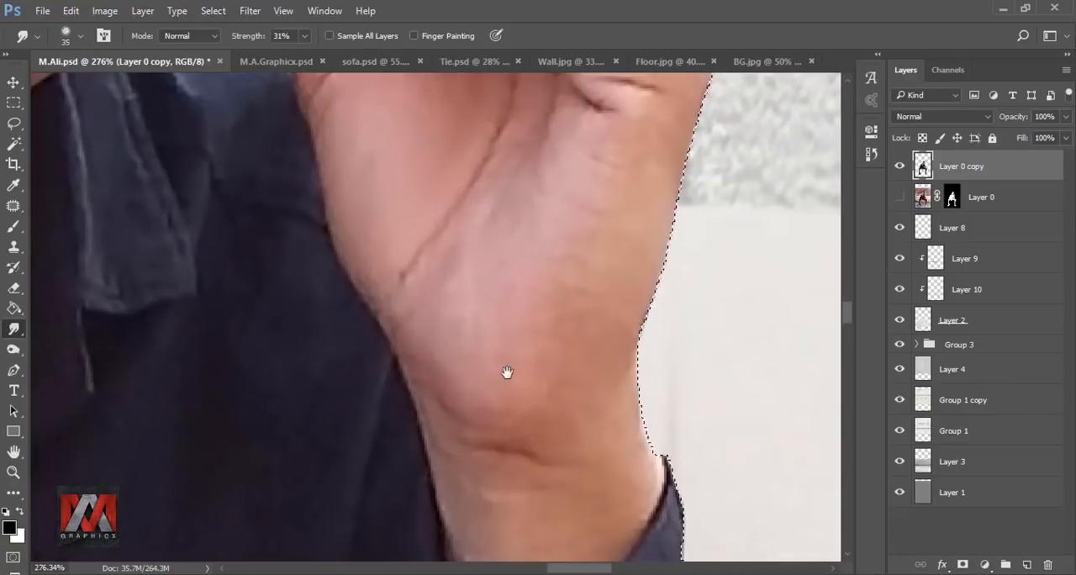
mouse_move(585, 187)
left_mouse_down()
mouse_move(511, 194)
mouse_move(521, 180)
left_mouse_up()
left_click_drag(406, 520, 368, 327)
mouse_move(486, 113)
left_mouse_down()
mouse_move(480, 303)
mouse_move(517, 458)
left_mouse_up()
Step: Smooth the fingers holding the sunglasses with the Smudge tool using a 20 px brush
key("bracketleft")
key("bracketleft")
key("bracketleft")
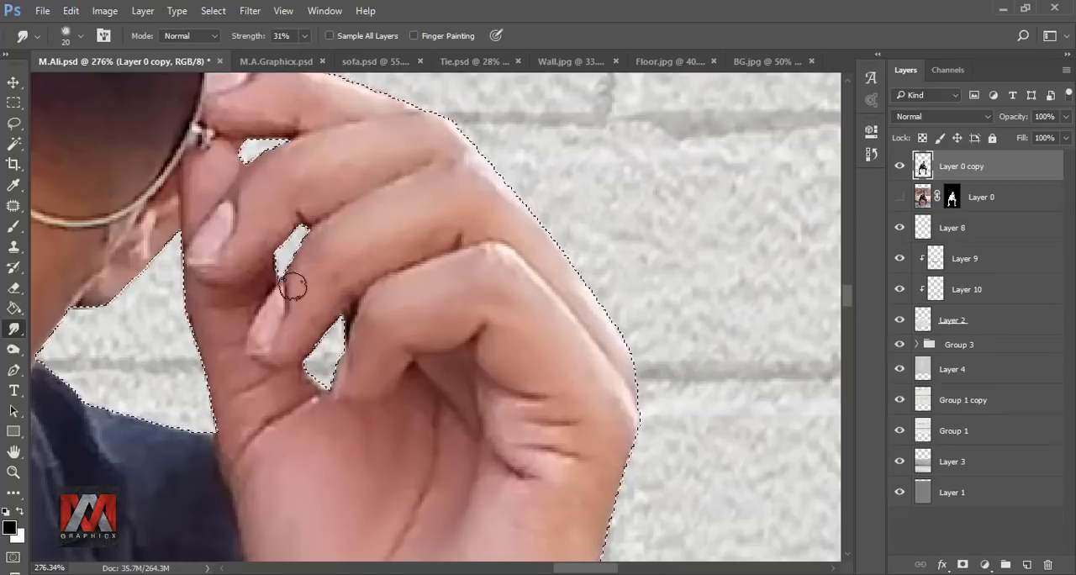
left_click_drag(318, 128, 339, 292)
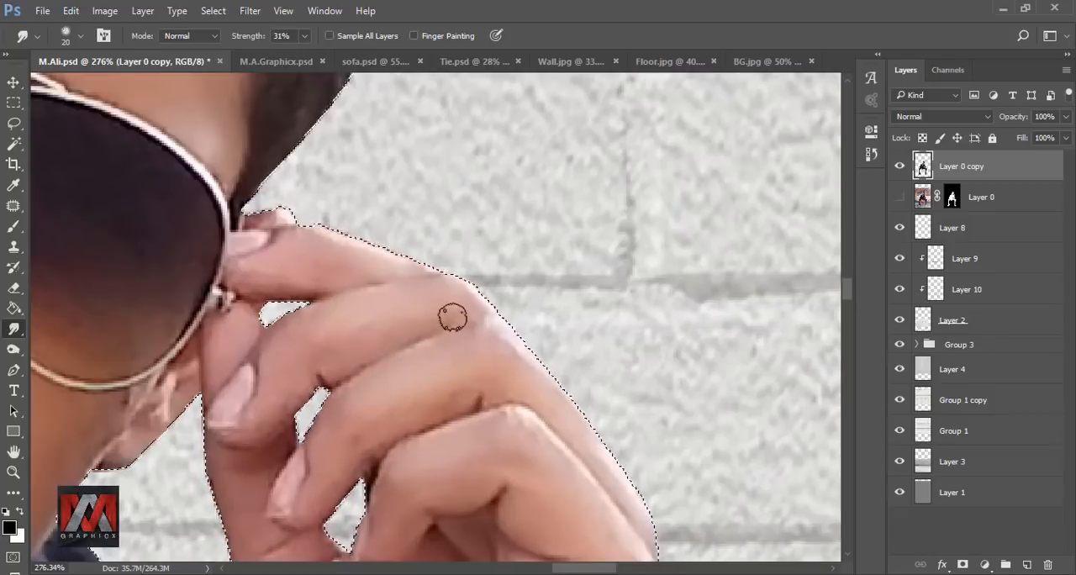
left_click_drag(493, 403, 449, 193)
left_click_drag(475, 269, 329, 234)
Step: Clear the selection and compare the smoothed man layer with the original, leaving only the smoothed copy visible
scroll(378, 412, "down", 8)
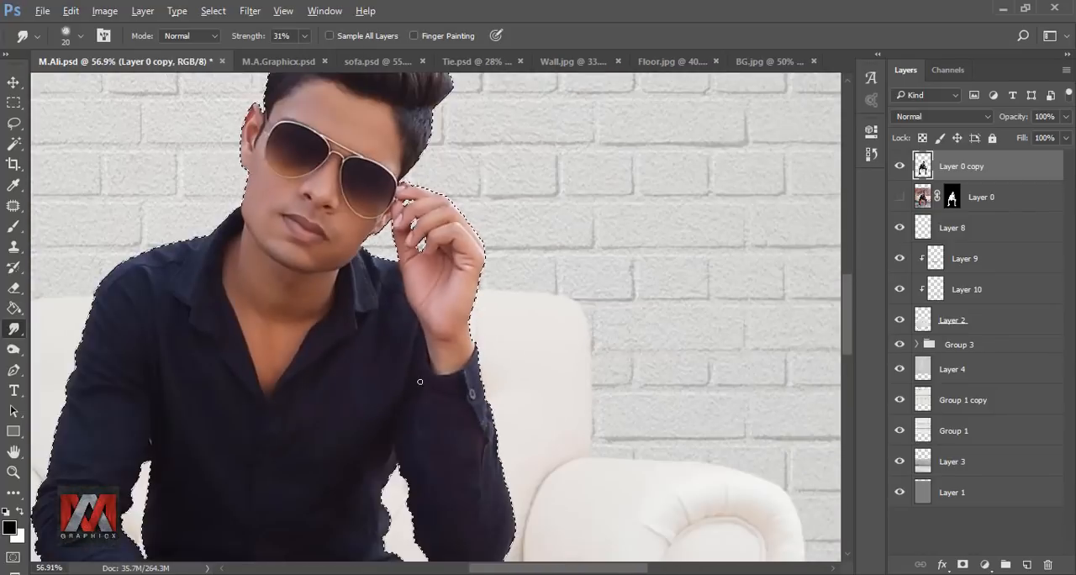
scroll(479, 339, "up", 5)
scroll(492, 339, "down", 7)
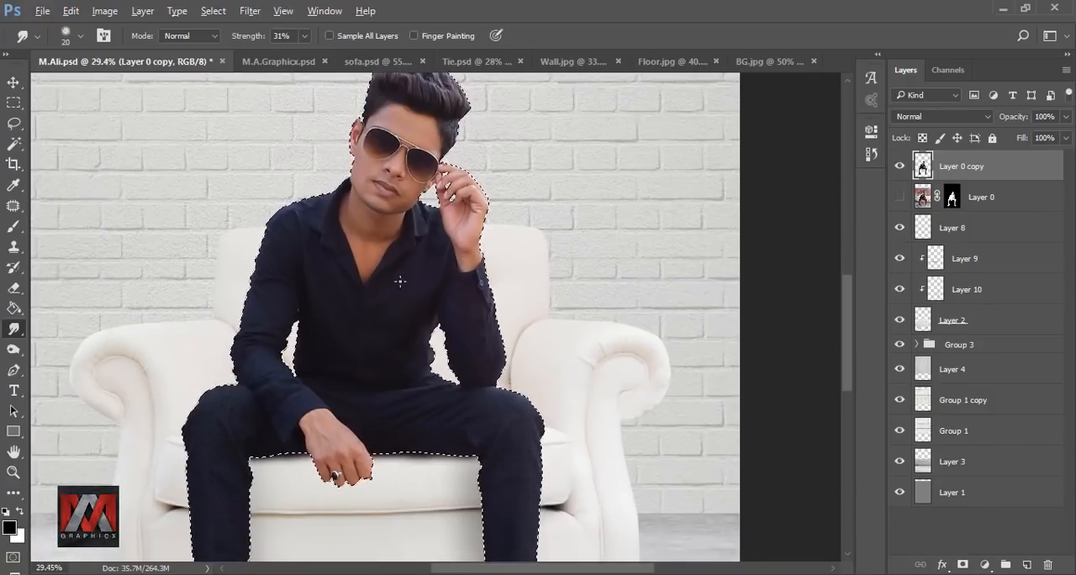
scroll(324, 356, "up", 1)
key("ctrl+0")
key("ctrl+d")
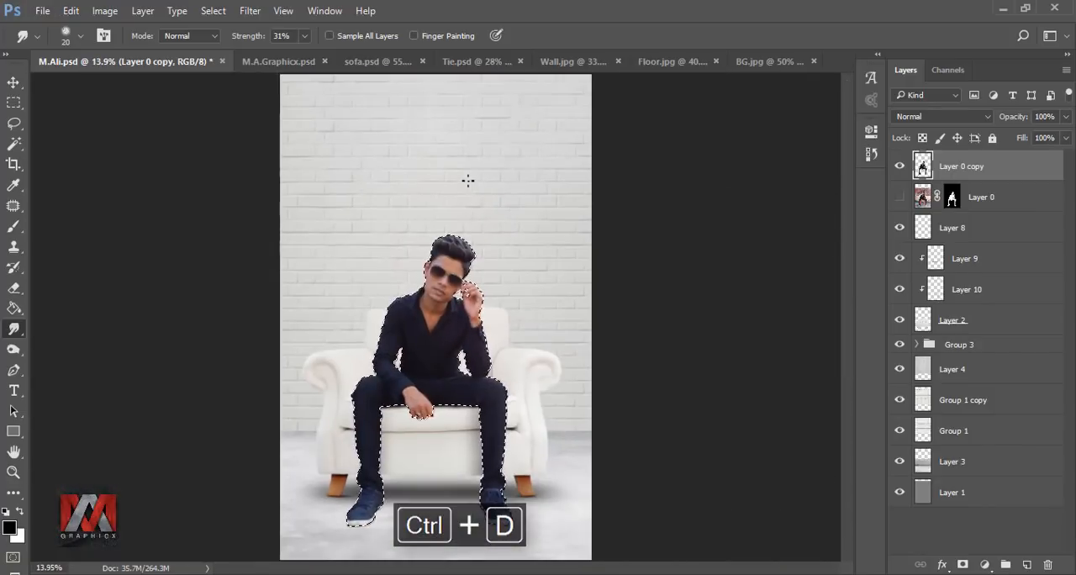
left_click(900, 196)
left_click(899, 166)
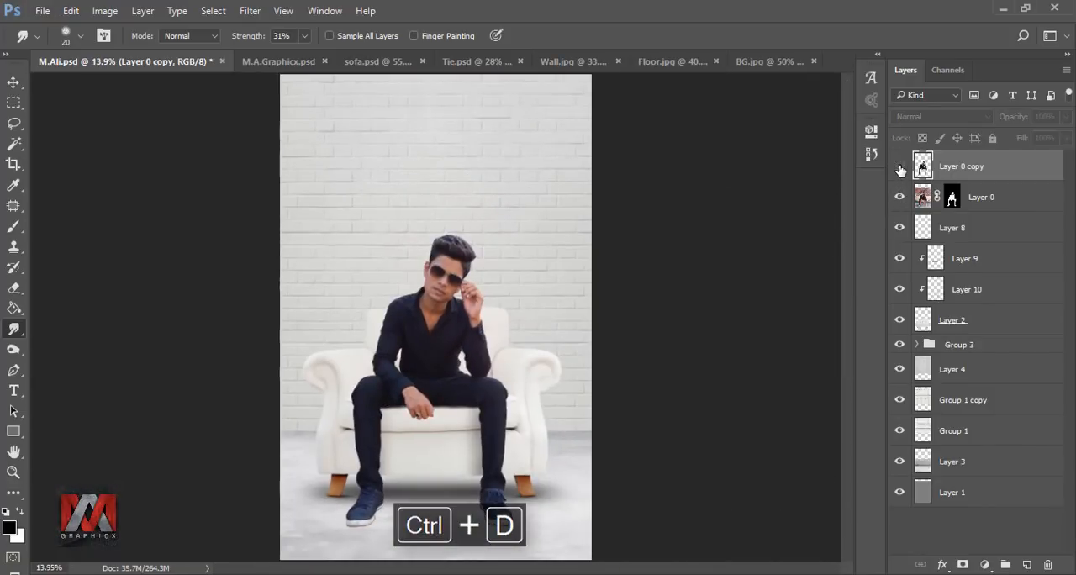
left_click(899, 166)
left_click(898, 197)
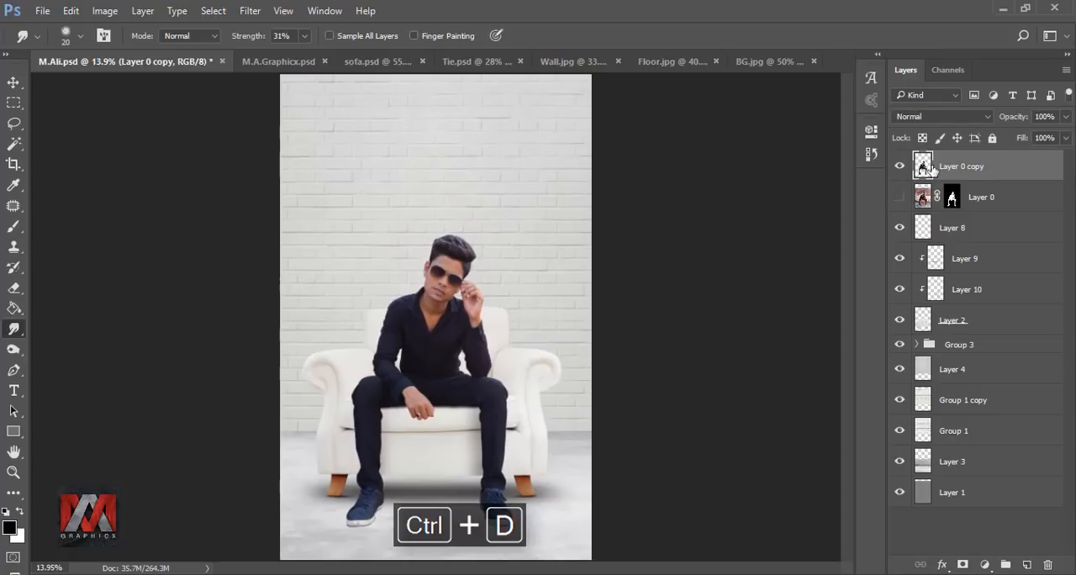
Step: Duplicate the smoothed man layer, hide the source copy, and choose the 34 px spatter tip for the Smudge tool
key("ctrl+j")
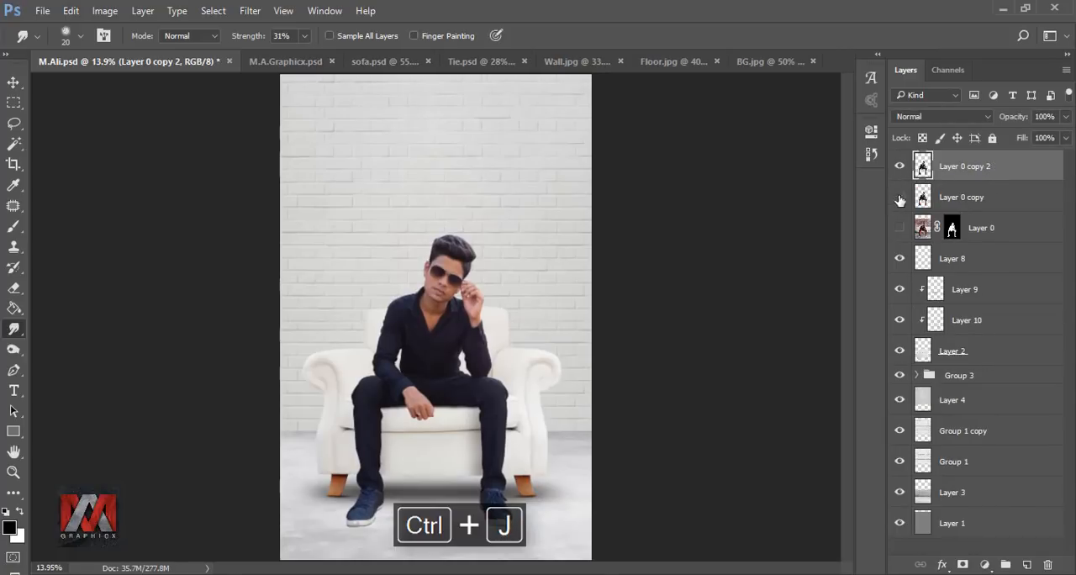
left_click(899, 198)
left_click(66, 36)
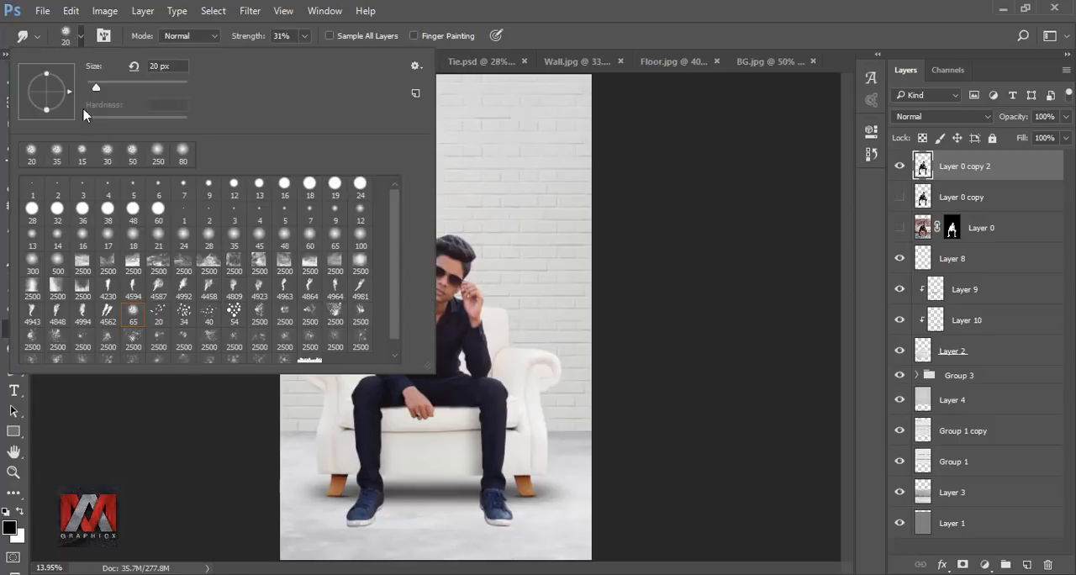
left_click(183, 314)
left_click(571, 34)
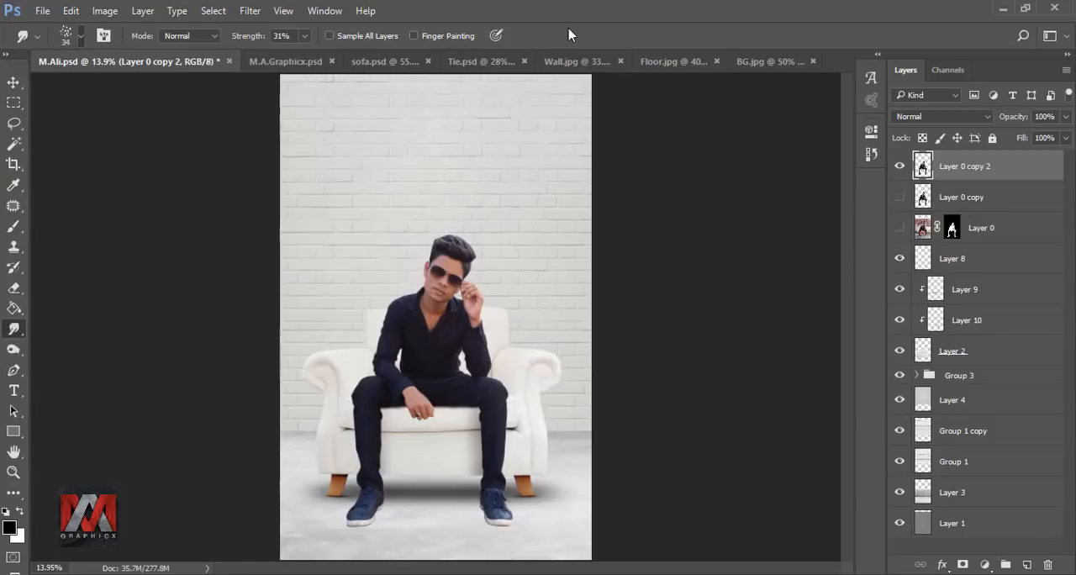
Step: Smudge the hair strands outward at the quiff's front tip beside the raised hand, using 43% strength and a 40 px brush
scroll(464, 247, "up", 12)
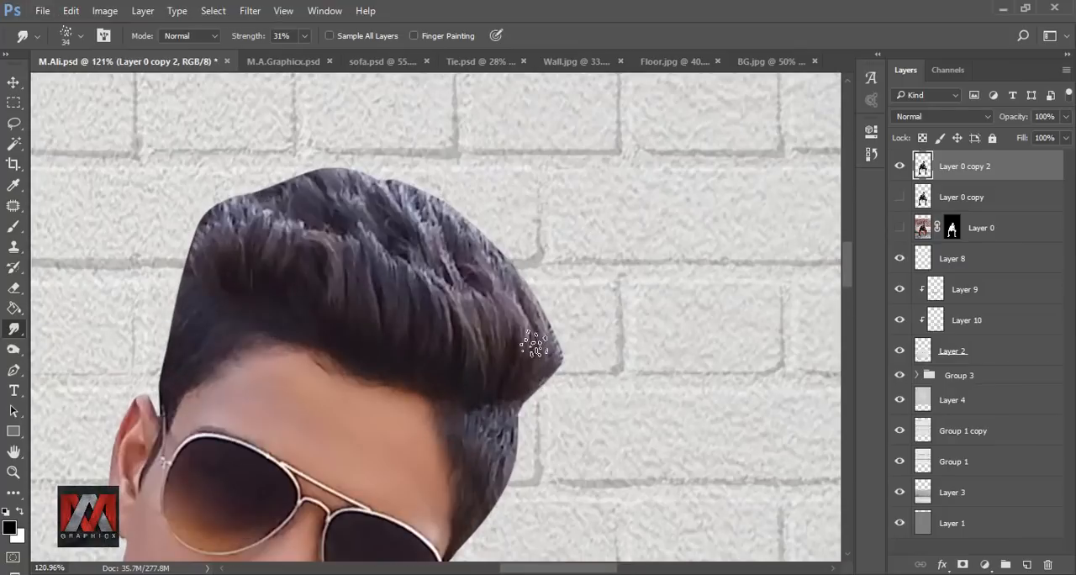
left_click(305, 35)
key("bracketright")
key("bracketright")
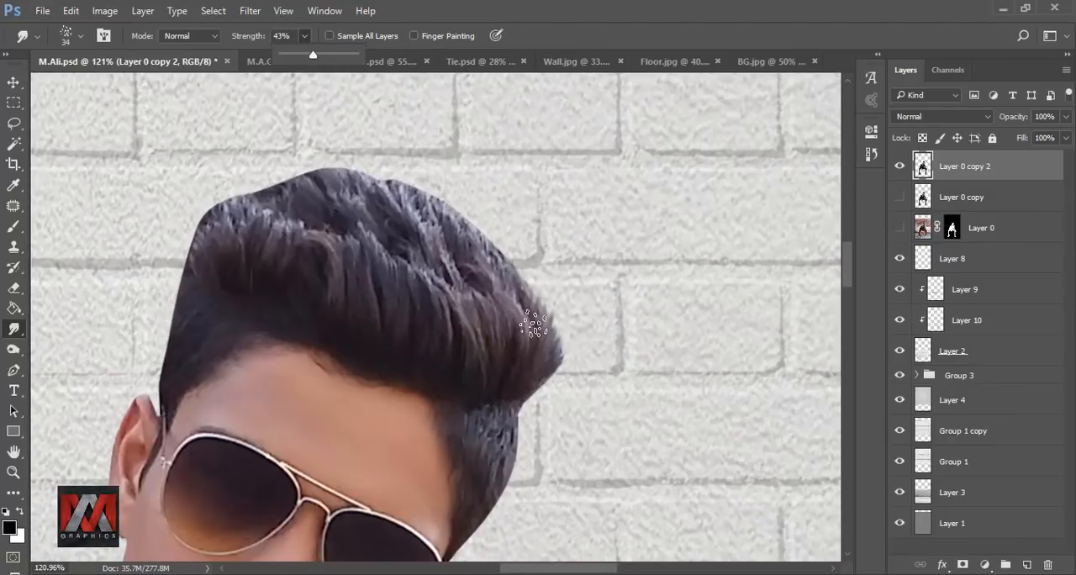
left_click_drag(537, 326, 570, 343)
left_click_drag(536, 378, 568, 312)
mouse_move(530, 359)
left_mouse_down()
mouse_move(551, 284)
mouse_move(519, 255)
left_mouse_up()
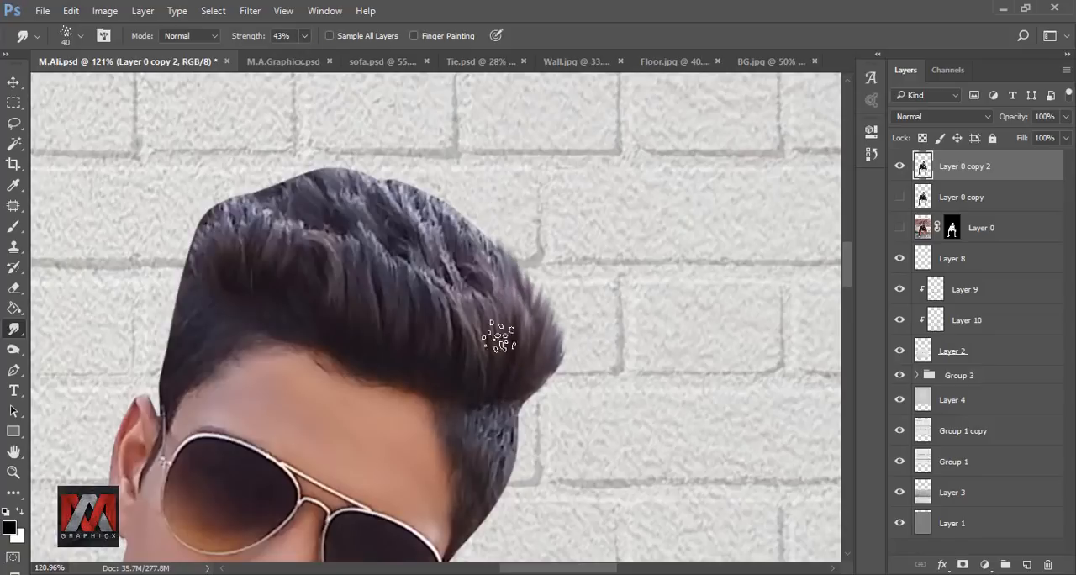
mouse_move(500, 336)
left_mouse_down()
mouse_move(457, 205)
mouse_move(538, 275)
left_mouse_up()
Step: Pull hair strands upward along the ear-side edge of the quiff with the 40 px spatter Smudge brush
mouse_move(220, 243)
left_mouse_down()
mouse_move(214, 192)
mouse_move(239, 187)
left_mouse_up()
left_click_drag(255, 241, 256, 178)
left_click_drag(275, 250, 311, 153)
left_click_drag(192, 278, 206, 186)
left_click_drag(244, 236, 267, 172)
left_click_drag(298, 244, 326, 154)
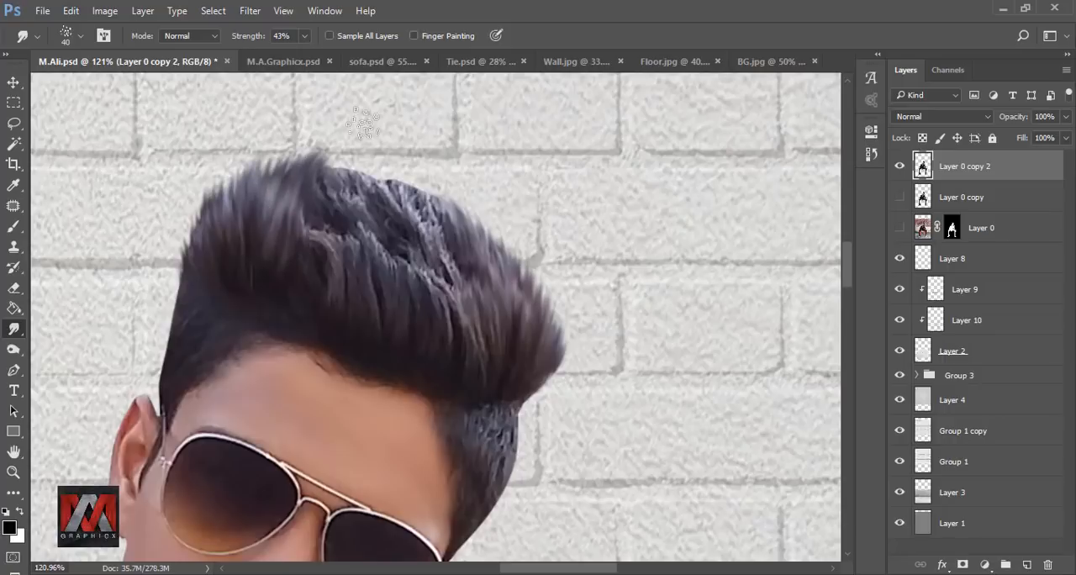
Step: Smudge the strands upward across the middle of the hair and along the sloping crown edge at 40 px
mouse_move(318, 259)
left_mouse_down()
mouse_move(356, 162)
mouse_move(398, 165)
left_mouse_up()
left_click_drag(378, 258, 464, 159)
left_click_drag(439, 294, 431, 200)
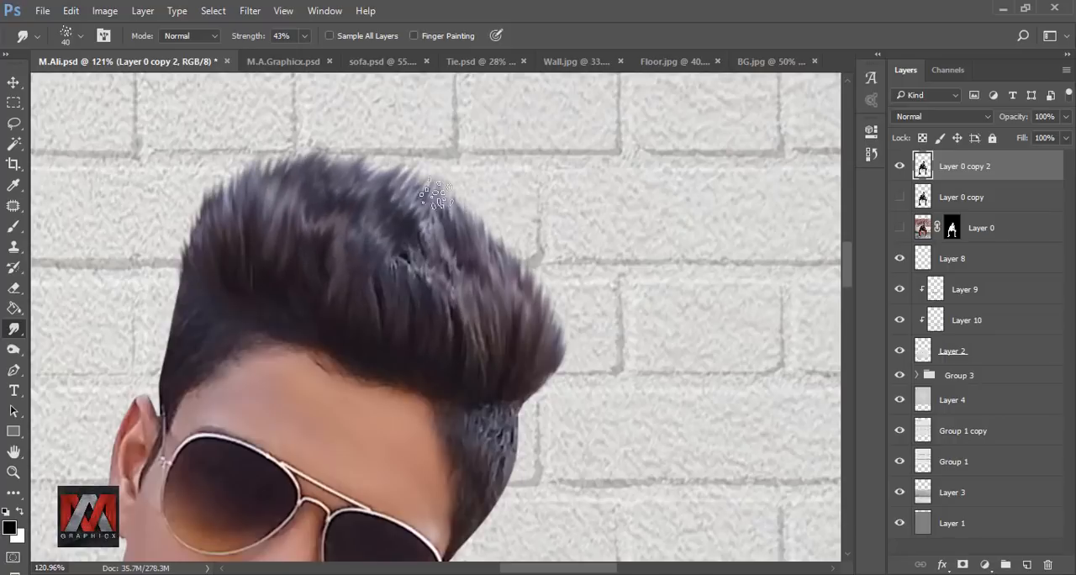
left_click_drag(458, 314, 410, 184)
left_click_drag(363, 323, 417, 171)
left_click_drag(471, 316, 482, 178)
left_click_drag(480, 274, 496, 208)
left_click_drag(506, 301, 519, 220)
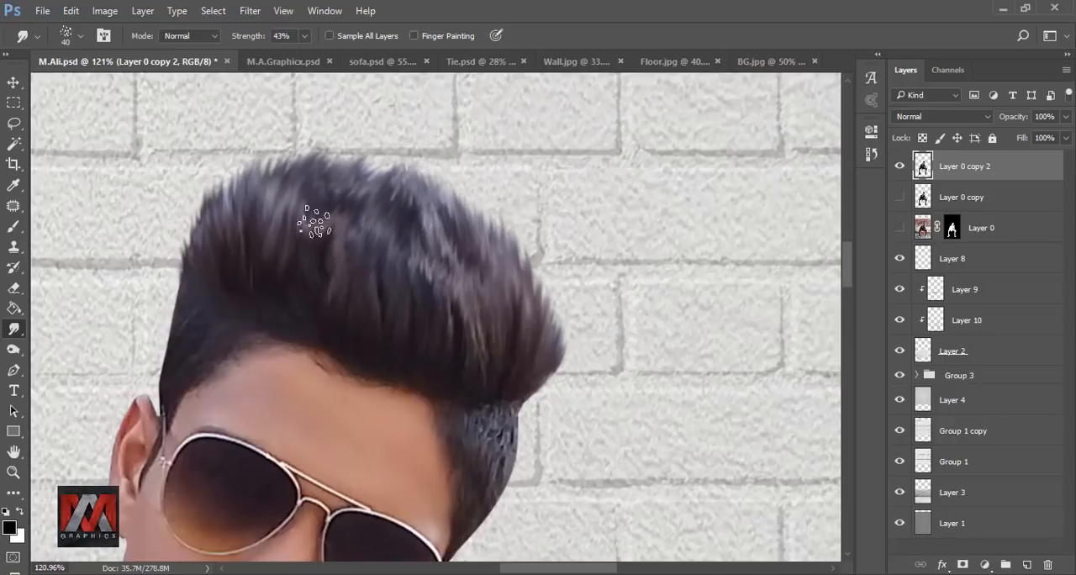
Step: Refine the ear-side hair tufts with further upward smudge strokes to soften the cutout edge
left_click_drag(314, 221, 336, 155)
left_click_drag(221, 246, 232, 170)
left_click_drag(194, 300, 191, 209)
mouse_move(206, 277)
left_mouse_down()
mouse_move(273, 180)
mouse_move(250, 154)
left_mouse_up()
mouse_move(270, 215)
left_mouse_down()
mouse_move(285, 152)
mouse_move(247, 153)
left_mouse_up()
left_click_drag(259, 226, 270, 155)
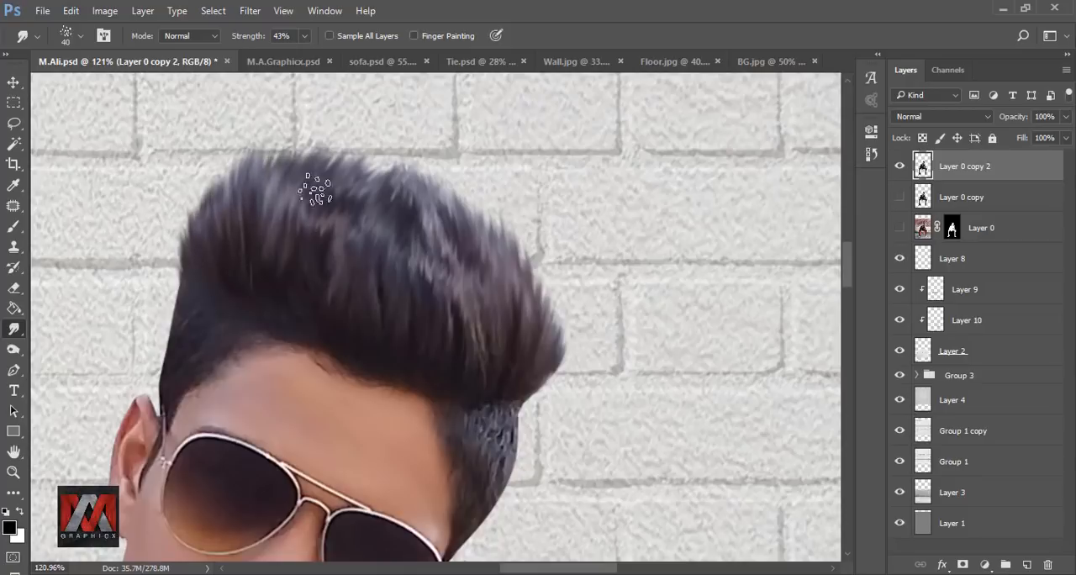
Step: Blend the strands over the whole top of the hair with long upward smudge strokes at 40 px
scroll(488, 237, "down", 2)
scroll(344, 180, "up", 5)
left_click_drag(606, 362, 610, 274)
left_click_drag(521, 363, 533, 220)
left_click_drag(489, 375, 458, 171)
left_click_drag(425, 306, 452, 122)
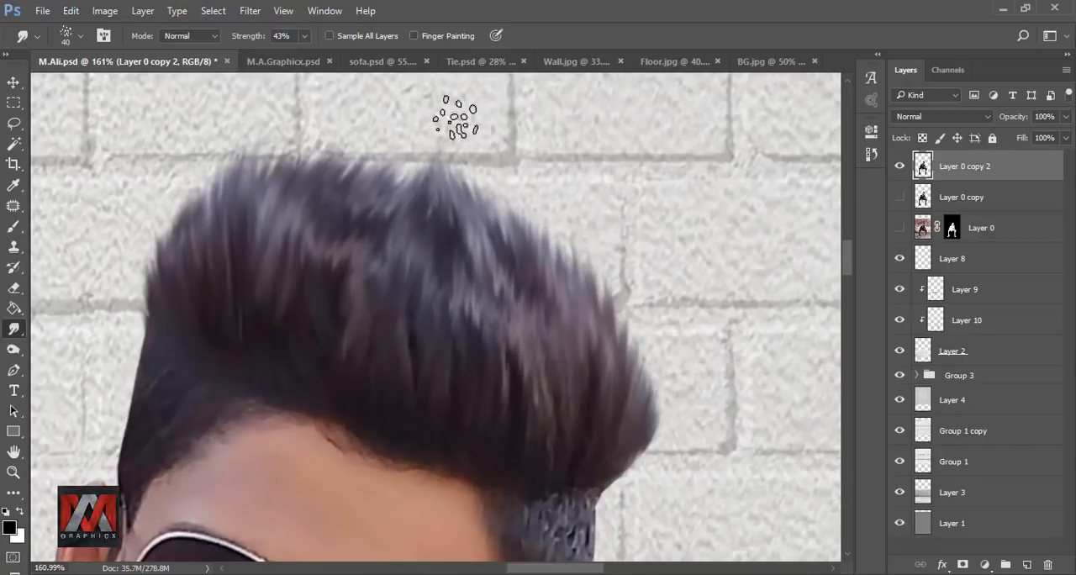
left_click_drag(383, 307, 401, 154)
left_click_drag(345, 333, 378, 137)
left_click_drag(312, 260, 326, 133)
left_click_drag(276, 249, 289, 139)
Step: Soften the short side hair's edge above the visible ear with the spatter Smudge brush at 20 px
scroll(208, 319, "up", 4)
key("bracketleft")
key("bracketleft")
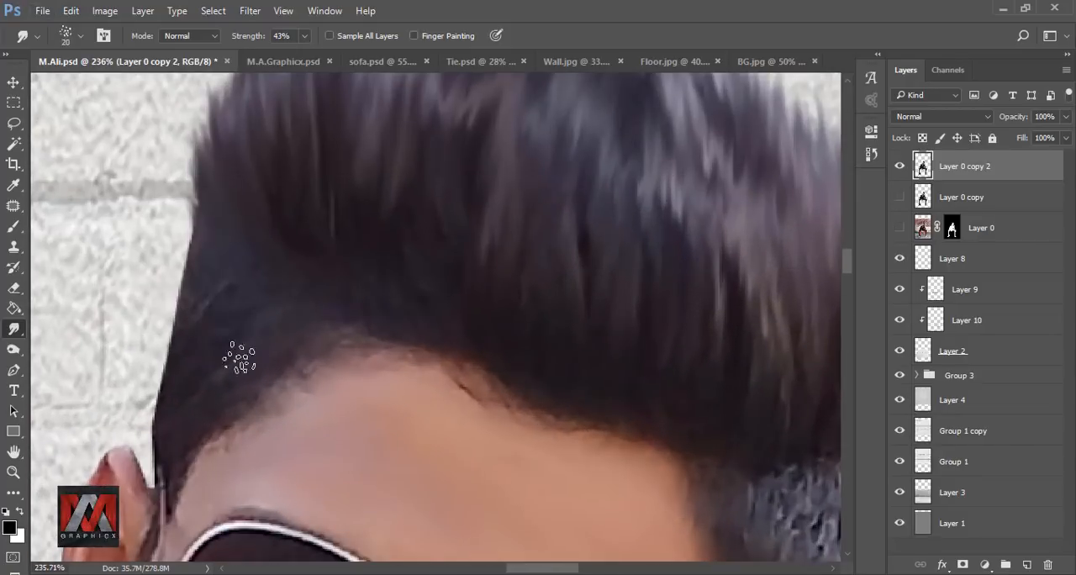
left_click_drag(174, 378, 170, 322)
left_click_drag(192, 290, 190, 220)
left_click_drag(181, 349, 182, 262)
left_click_drag(167, 404, 163, 311)
Step: Smudge the rough bluish side hair beside the raised hand downward into smooth strands with the 20 px brush
mouse_move(830, 508)
left_mouse_down()
mouse_move(388, 328)
mouse_move(417, 351)
left_mouse_up()
left_click_drag(407, 321, 412, 413)
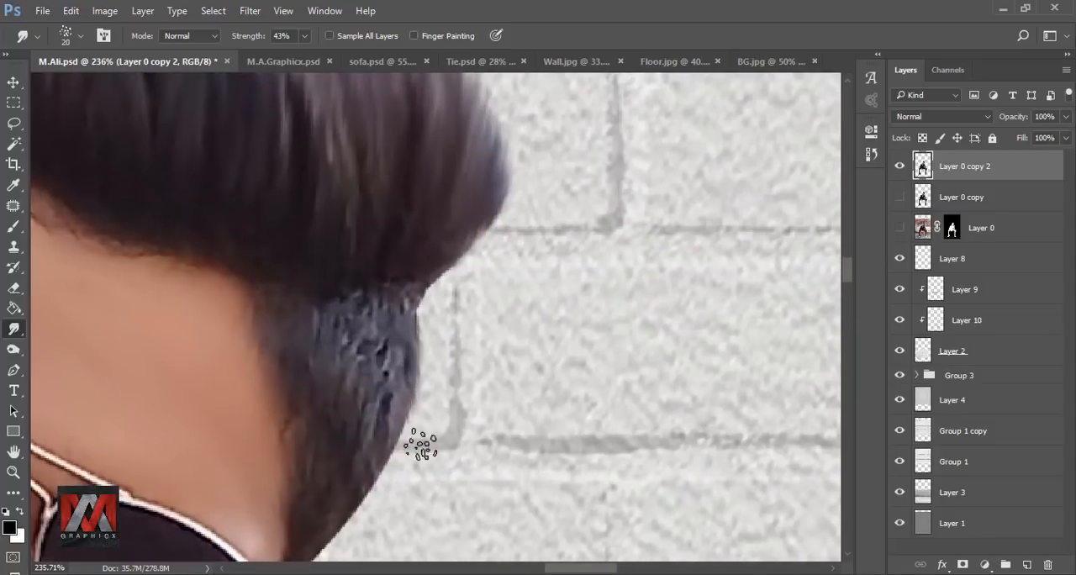
left_click_drag(401, 375, 392, 452)
left_click_drag(366, 330, 384, 391)
left_click_drag(321, 449, 355, 343)
left_click_drag(410, 305, 422, 380)
left_click_drag(514, 290, 603, 144)
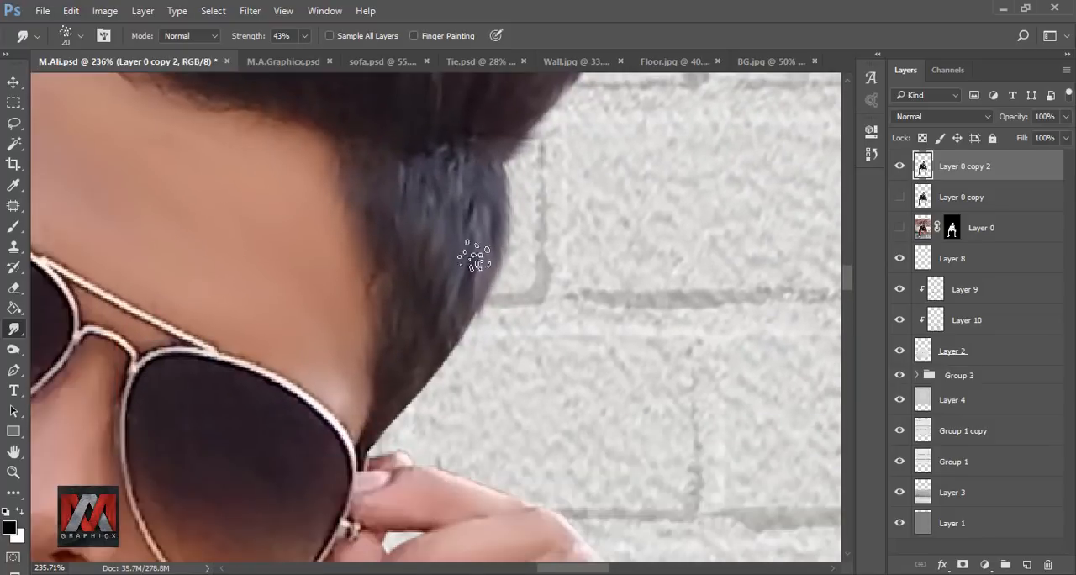
left_click_drag(475, 254, 392, 424)
mouse_move(497, 220)
left_mouse_down()
mouse_move(460, 344)
mouse_move(384, 429)
left_mouse_up()
mouse_move(506, 199)
left_mouse_down()
mouse_move(509, 166)
mouse_move(550, 273)
left_mouse_up()
Step: Set the Smudge brush to 40 px, touch up the top of the hair, and review the whole composite
scroll(519, 338, "down", 4)
scroll(550, 202, "up", 2)
key("bracketright")
key("bracketright")
scroll(525, 237, "down", 3)
left_click_drag(502, 136, 533, 257)
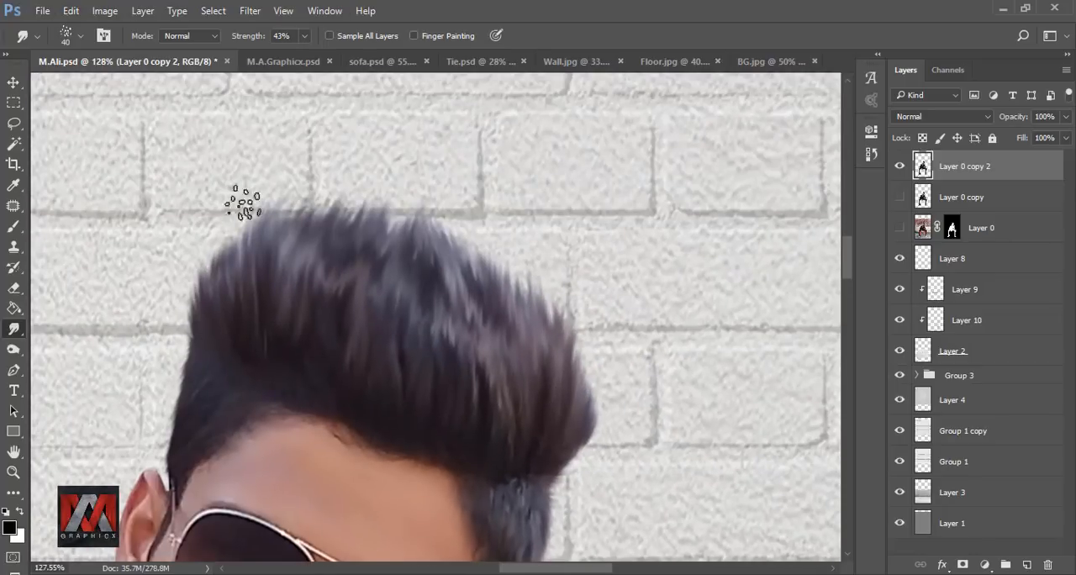
scroll(384, 209, "down", 6)
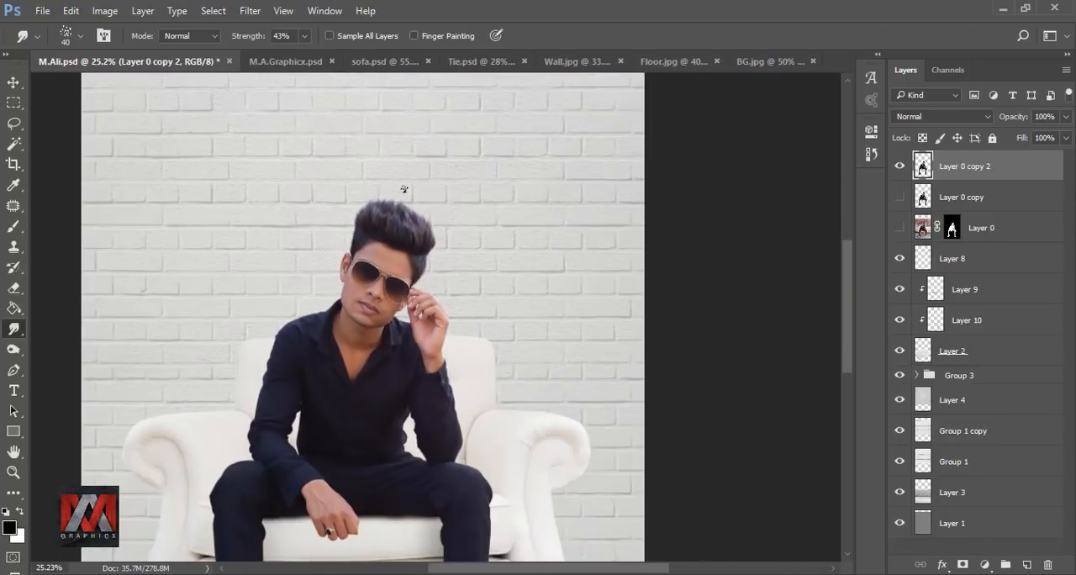
key("ctrl+0")
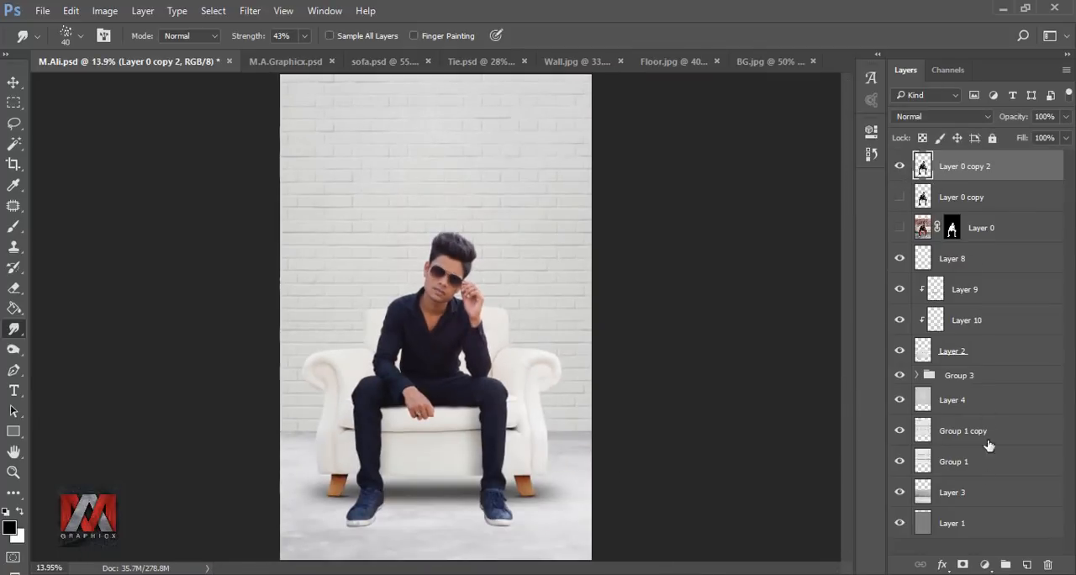
Step: Add a Selective Color adjustment layer above the man and set Black in the Reds to -71%
left_click(984, 565)
left_click(990, 549)
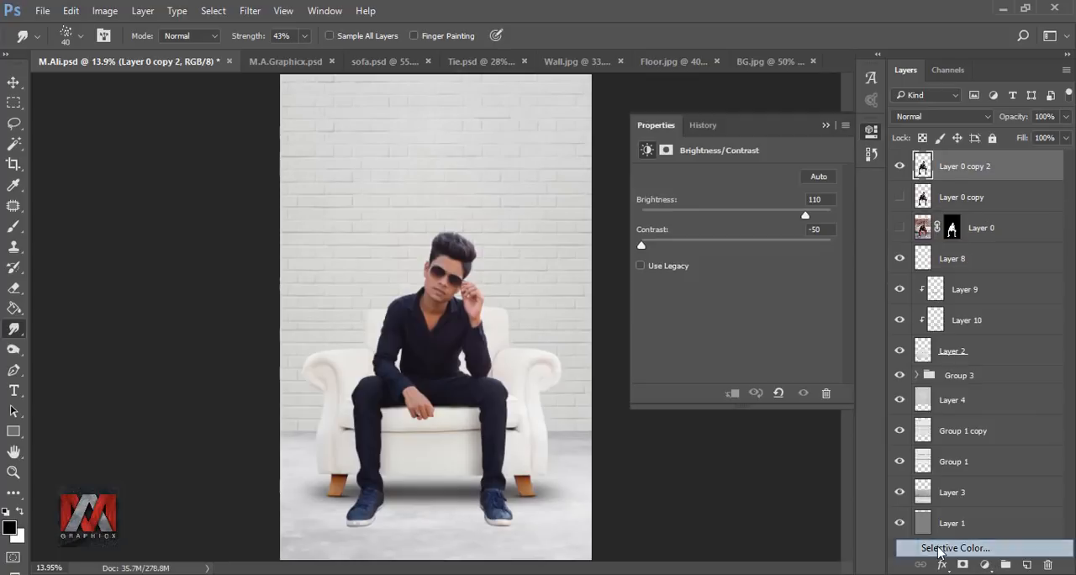
left_click(704, 195)
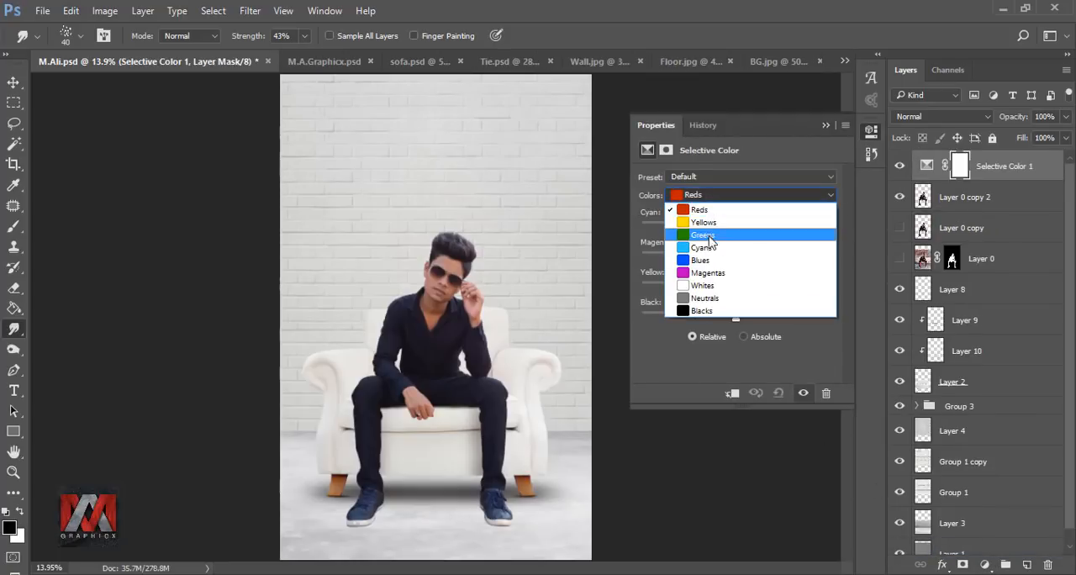
left_click(723, 211)
left_click_drag(736, 324, 672, 324)
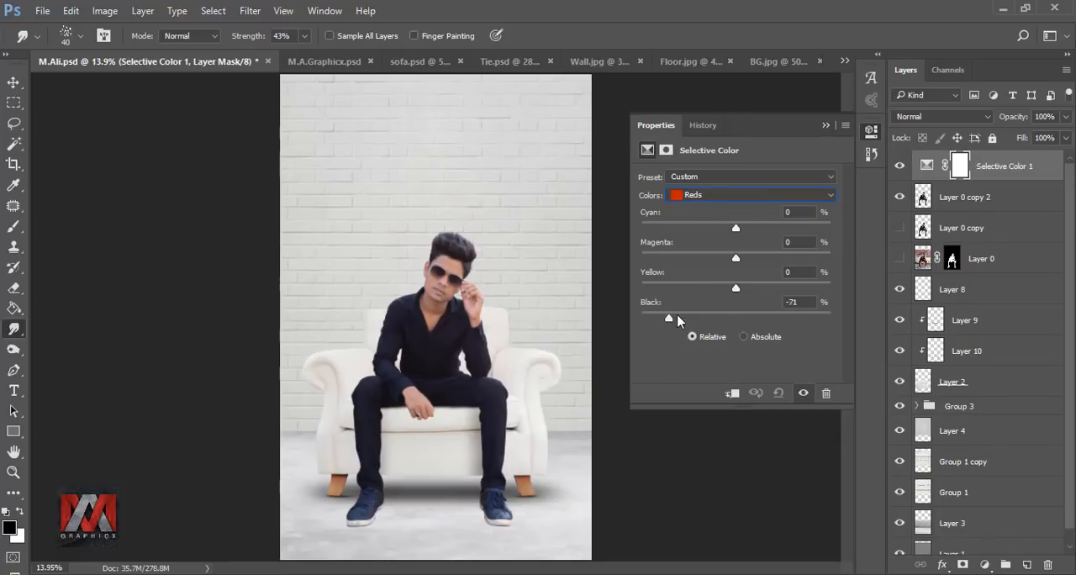
Step: Mask the Selective Color adjustment off both wooden sofa legs with a black brush at 100% opacity, comparing with and without the adjustment
left_click(828, 126)
left_click(897, 166)
left_click(898, 166)
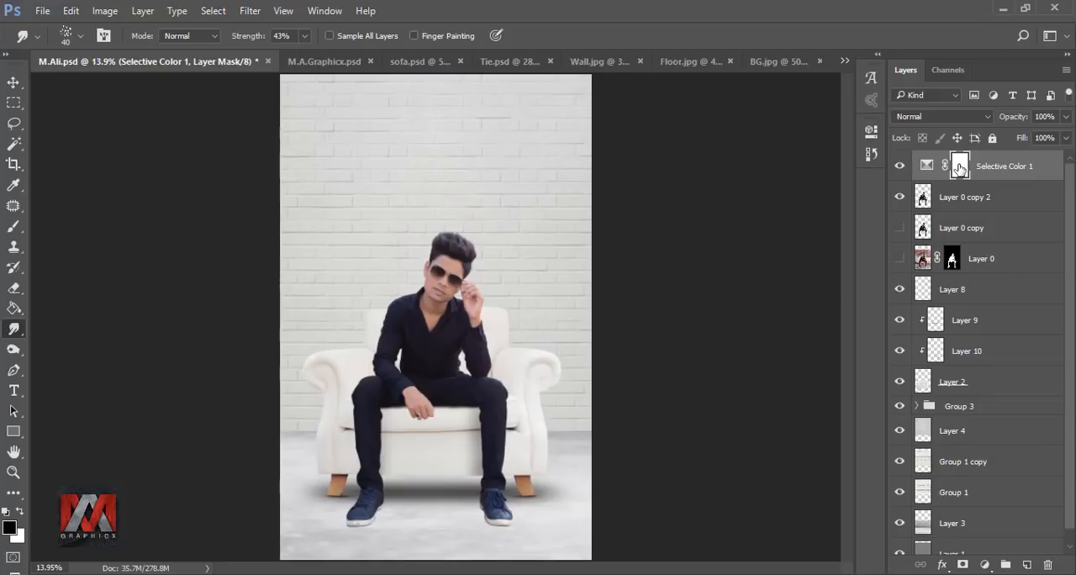
left_click(12, 227)
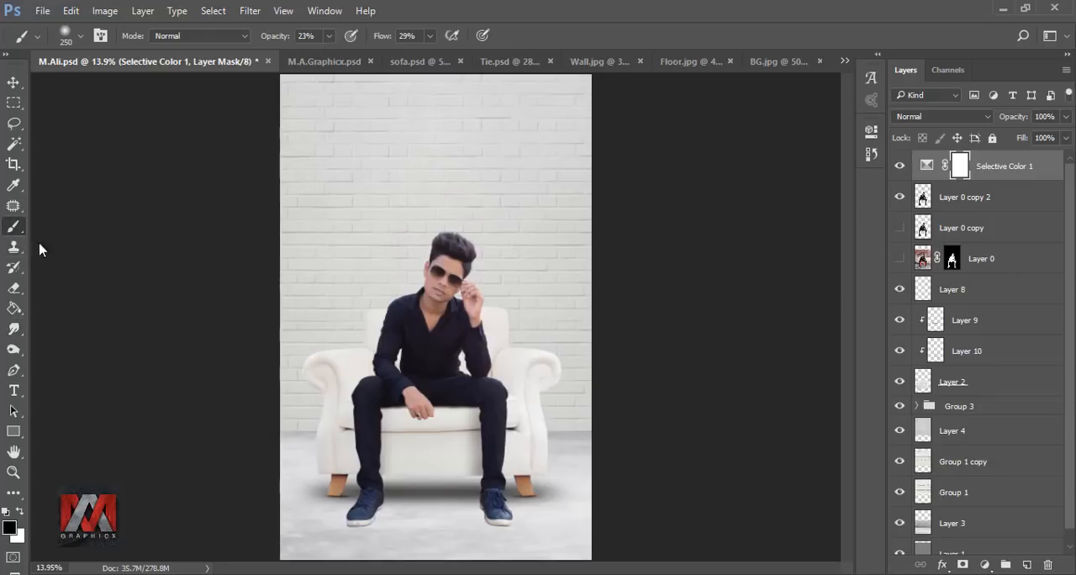
scroll(332, 457, "up", 3)
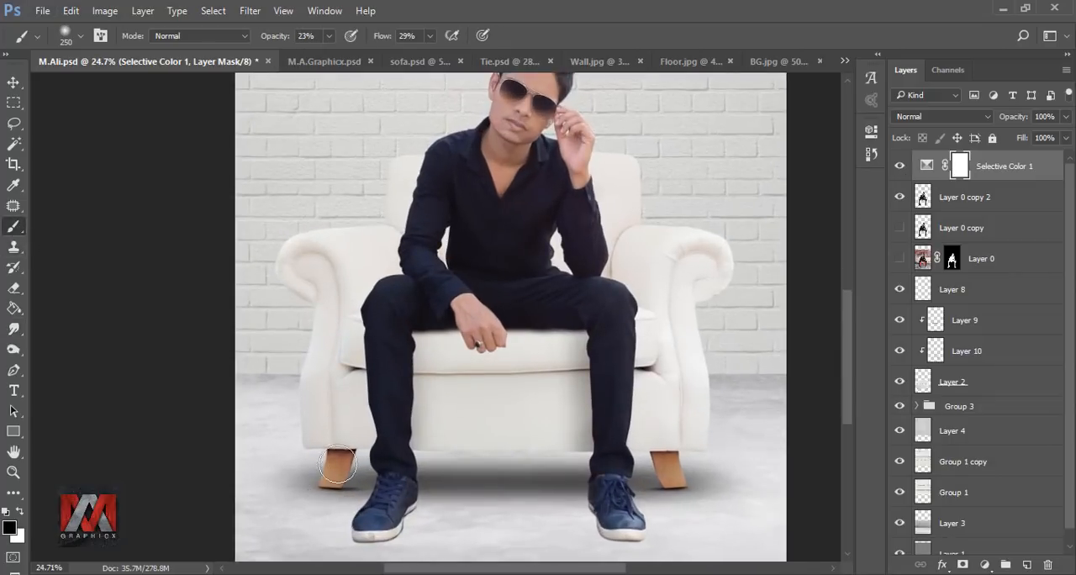
left_click(328, 35)
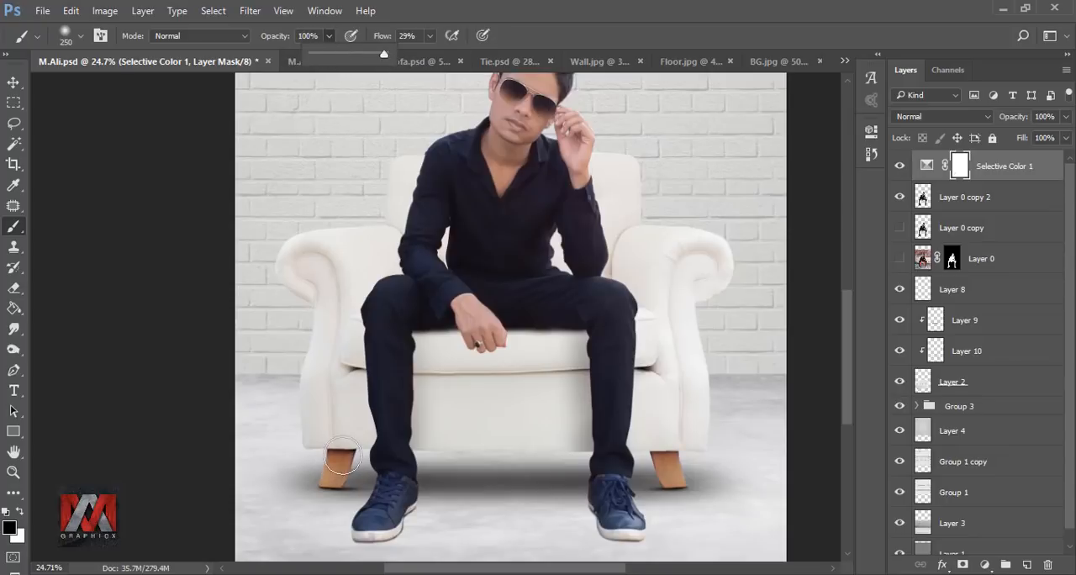
mouse_move(341, 458)
left_mouse_down()
mouse_move(347, 480)
mouse_move(336, 484)
left_mouse_up()
left_click_drag(661, 449, 674, 472)
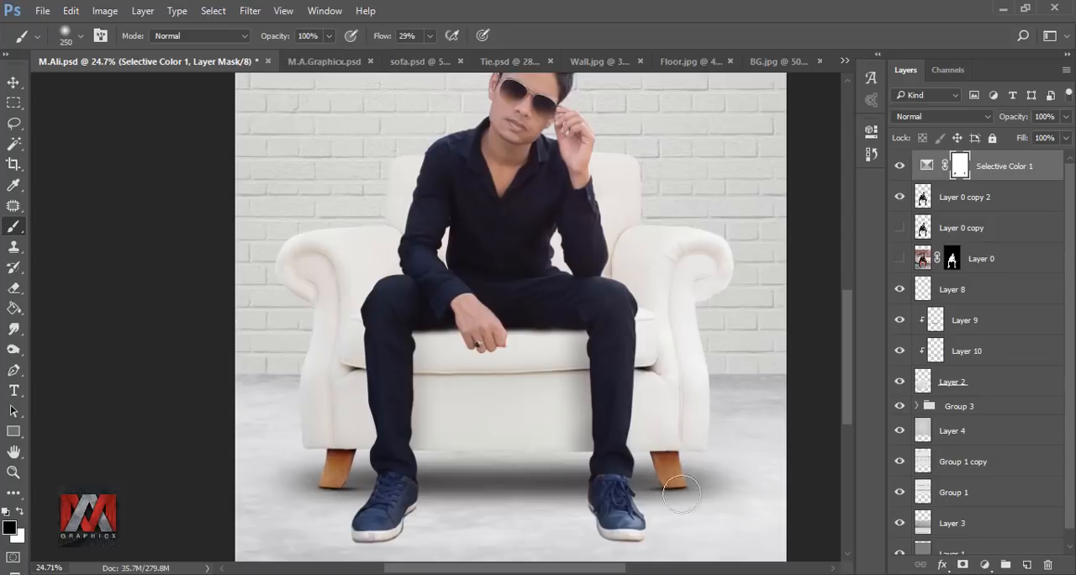
key("ctrl+0")
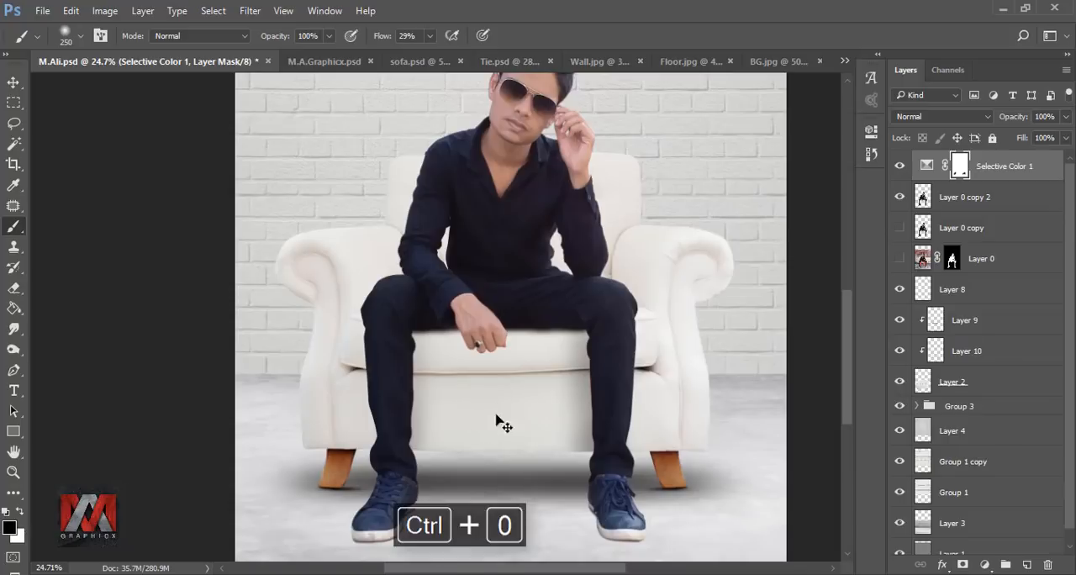
left_click(900, 166)
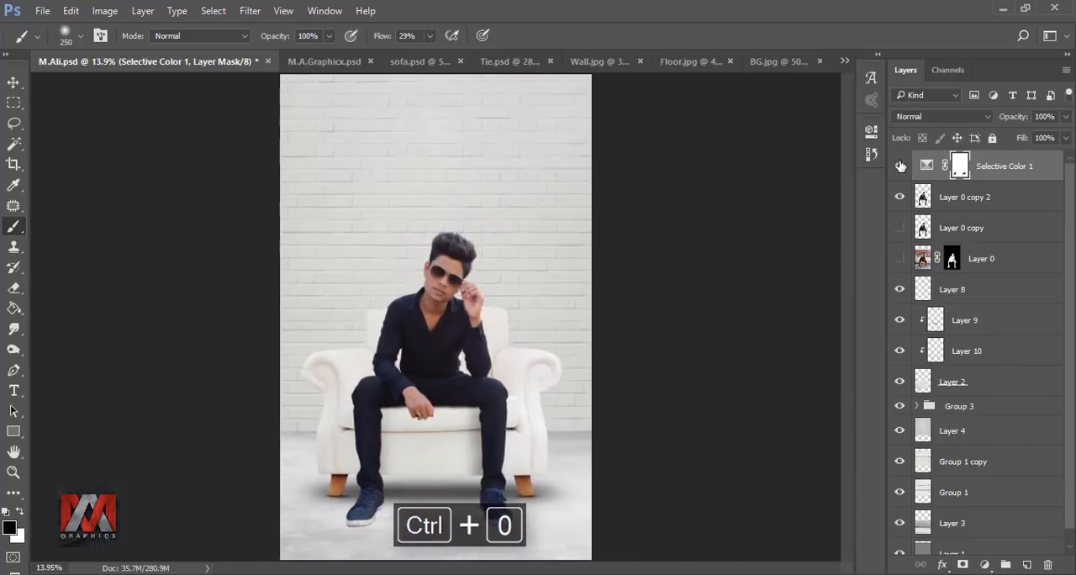
left_click(900, 166)
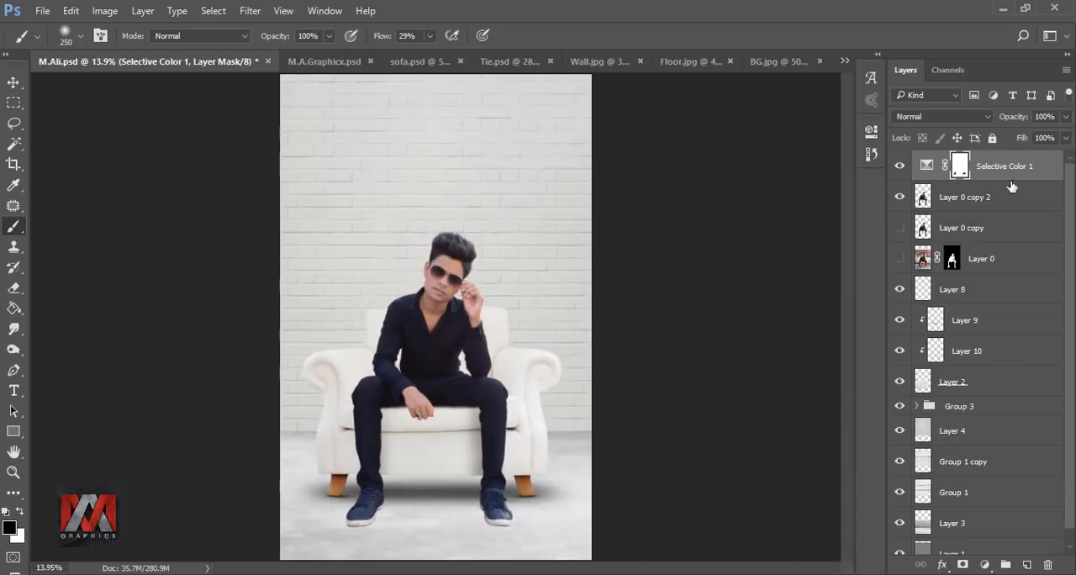
Step: Clip a 90° black-to-transparent linear Gradient Fill to the Group 1 copy wall layer, shift it downward to shade the lower wall, and compare
left_click_drag(1071, 198, 1072, 286)
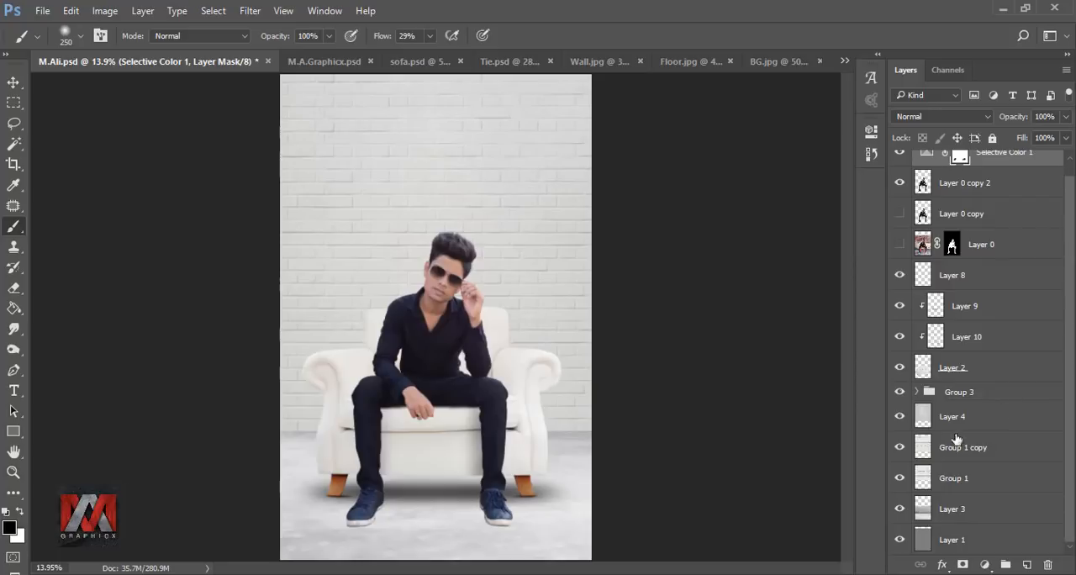
left_click(923, 451)
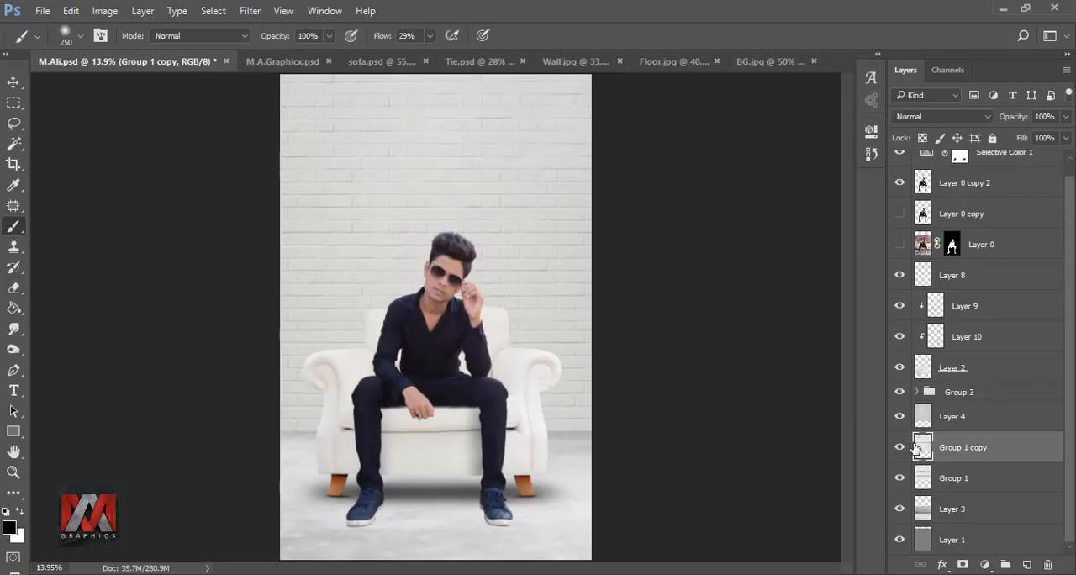
left_click(1024, 563)
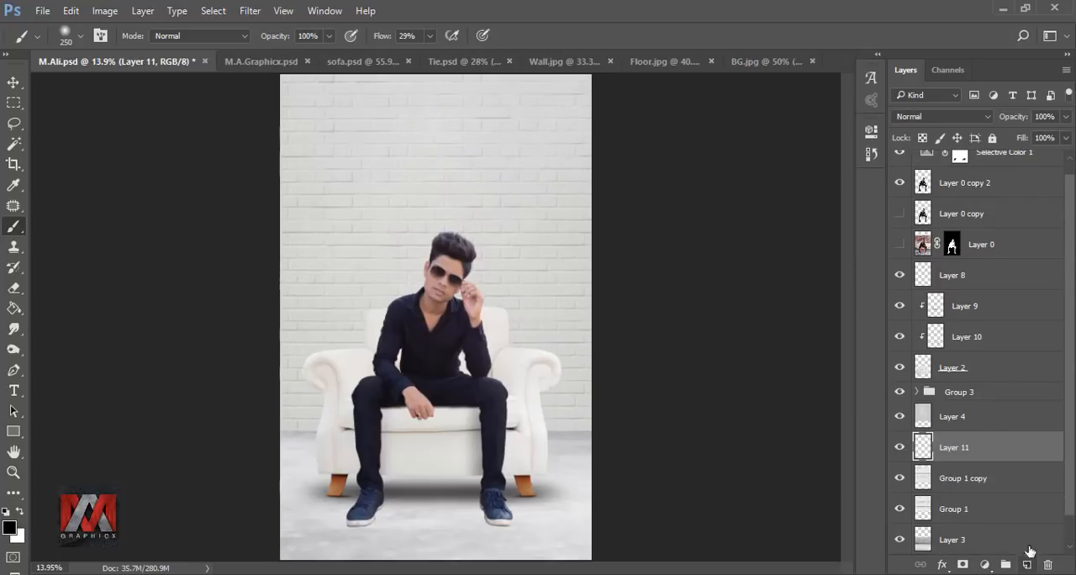
right_click(994, 447)
left_click(872, 367)
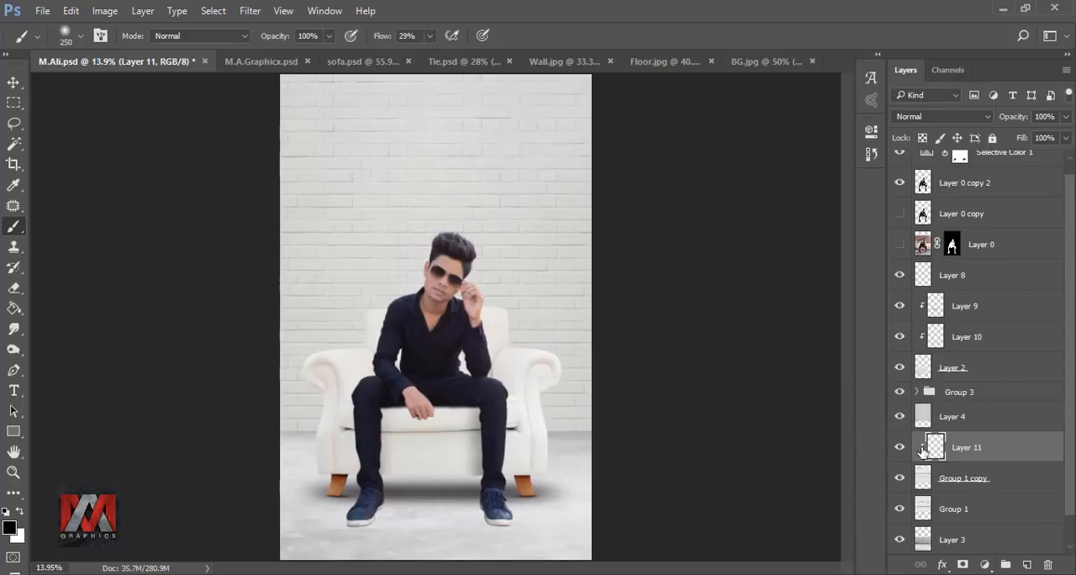
left_click(987, 564)
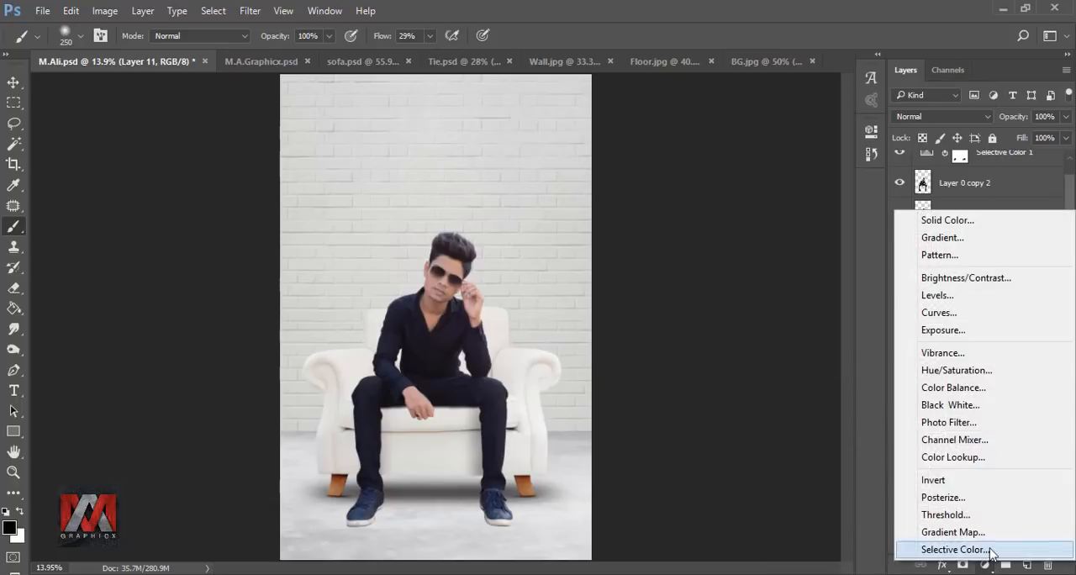
left_click(975, 242)
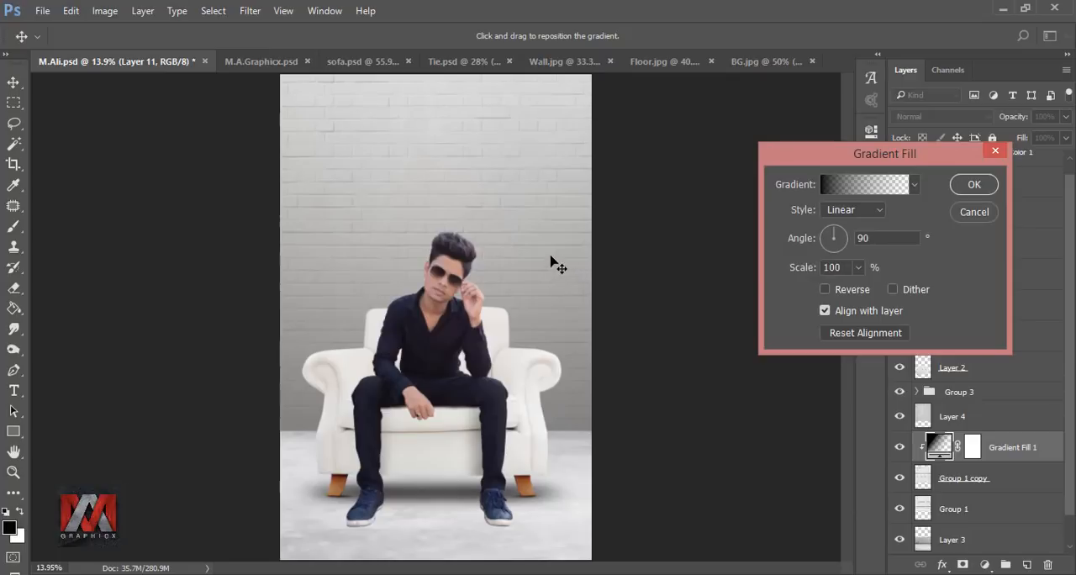
left_click_drag(550, 263, 568, 345)
left_click(977, 192)
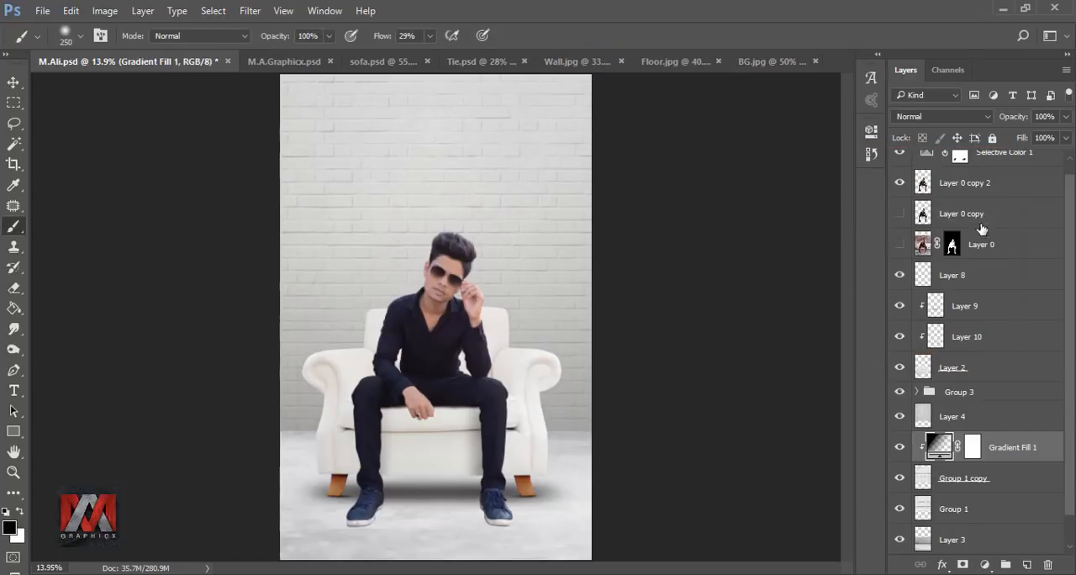
left_click(900, 448)
left_click(899, 448)
Step: Add a 90° black-to-transparent linear Gradient Fill above the Layer 3 floor and shift it downward to darken the foreground
left_click_drag(1066, 431, 1071, 475)
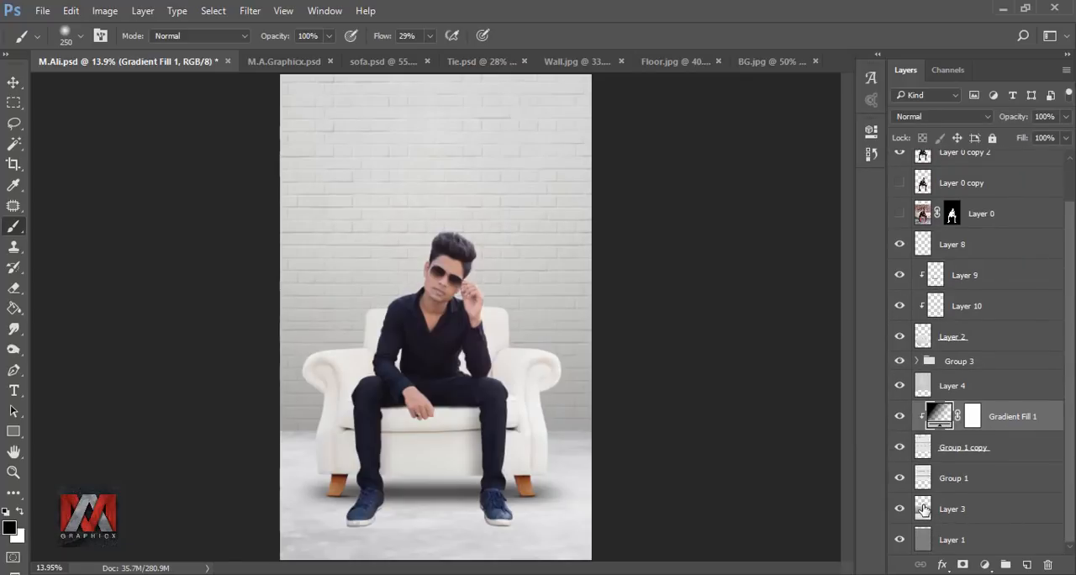
left_click(924, 509)
left_click(986, 565)
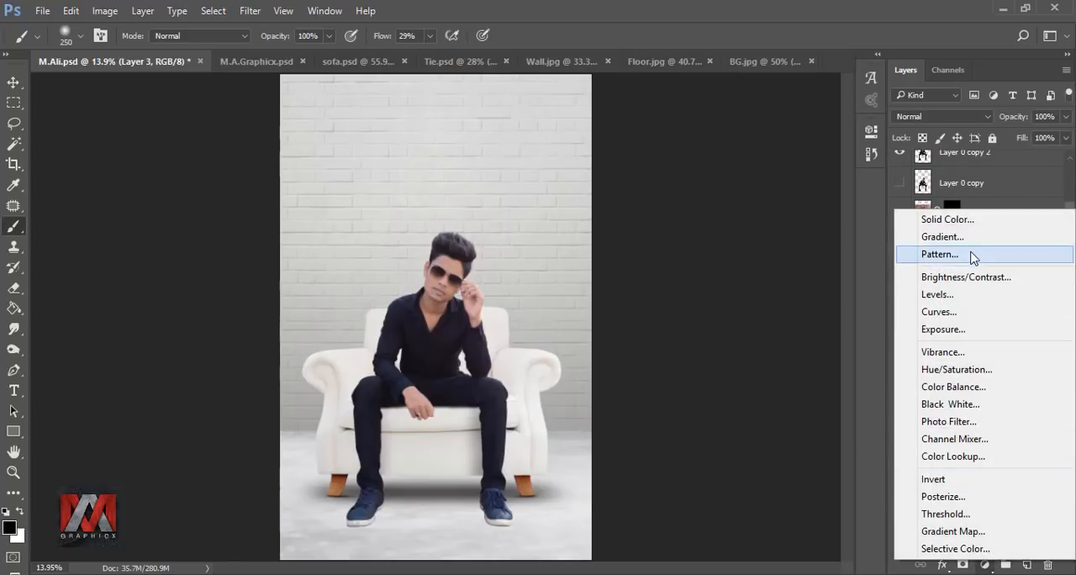
left_click(967, 237)
left_click_drag(567, 377, 561, 499)
left_click(974, 184)
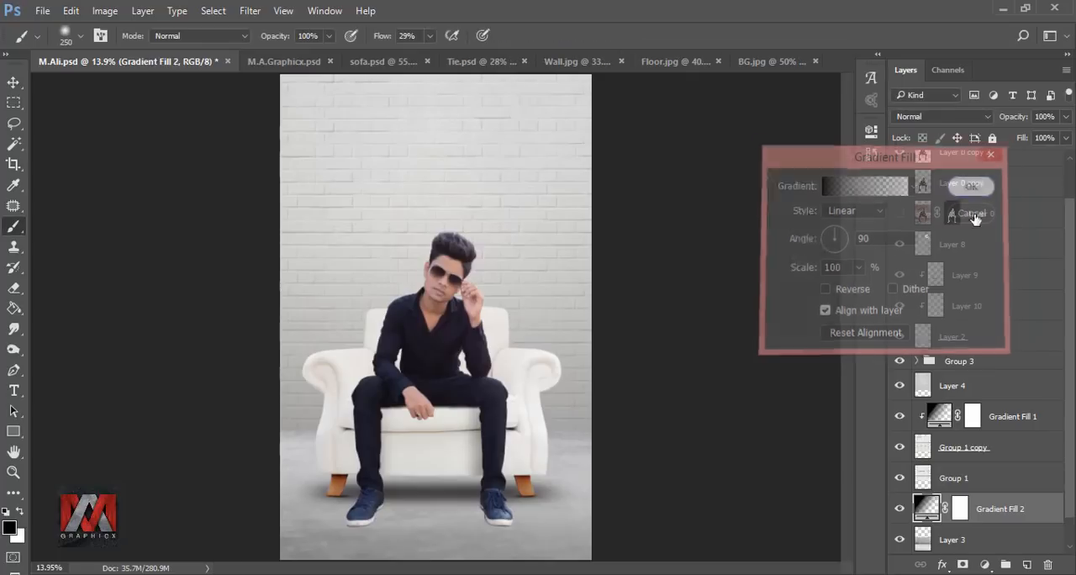
left_click(899, 509)
left_click(899, 508)
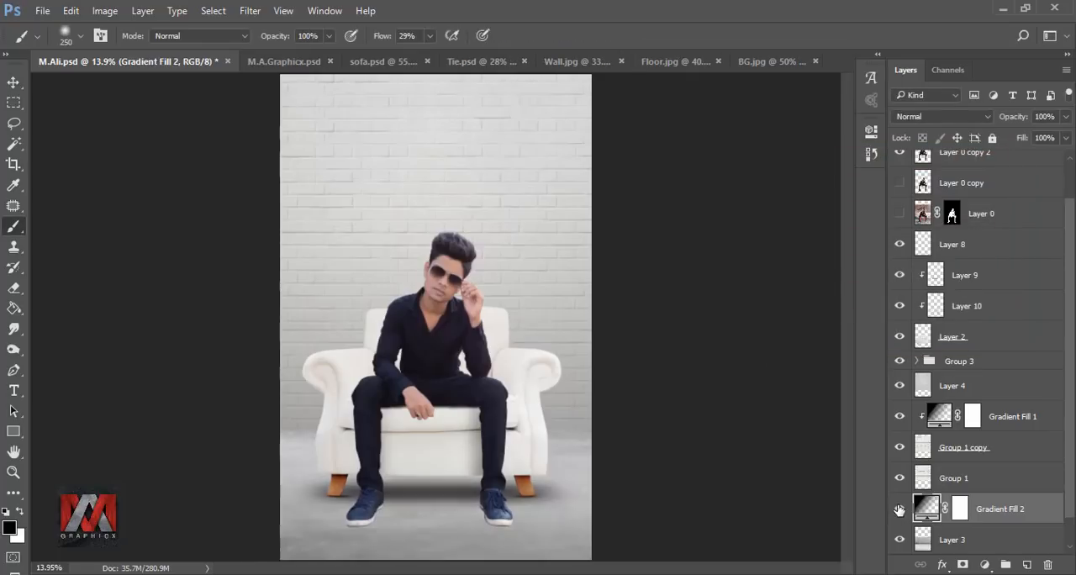
Step: Paint black on the floor gradient's mask along the wall edge with a 900 px brush and set the gradient layer's opacity to 77%
left_click(959, 507)
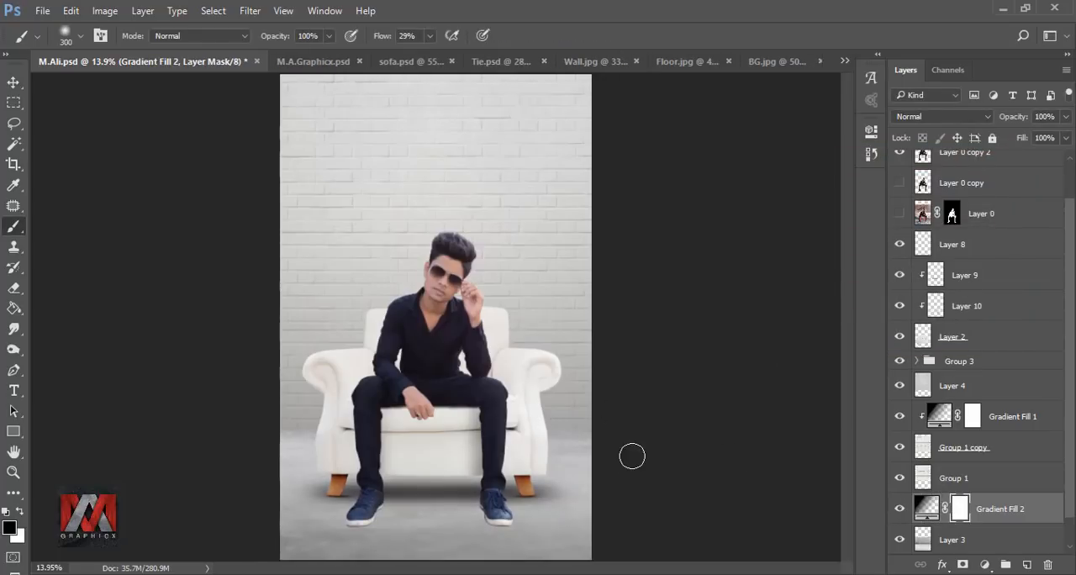
key("bracketright")
mouse_move(588, 448)
left_mouse_down()
mouse_move(476, 425)
mouse_move(547, 444)
mouse_move(221, 451)
mouse_move(569, 454)
mouse_move(555, 467)
mouse_move(221, 451)
mouse_move(430, 475)
mouse_move(655, 454)
left_mouse_up()
left_click(898, 510)
left_click(897, 510)
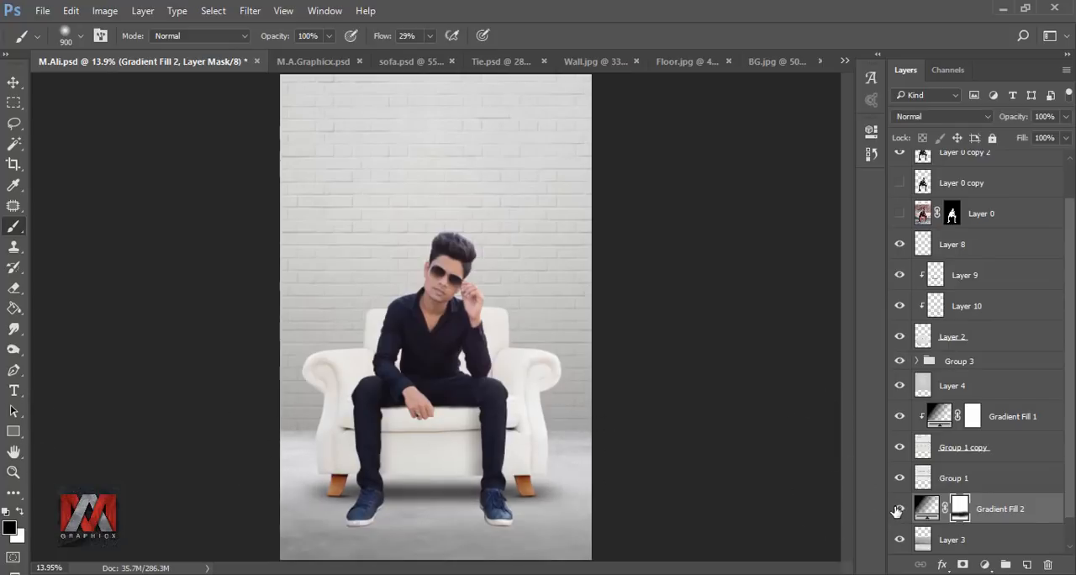
left_click(1065, 118)
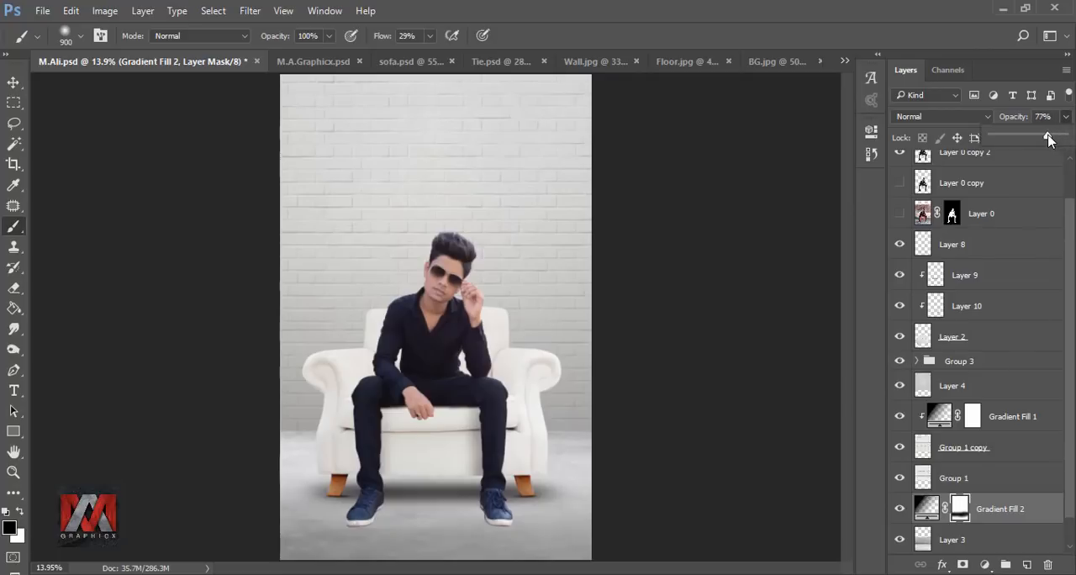
left_click(897, 509)
left_click(897, 508)
left_click(897, 509)
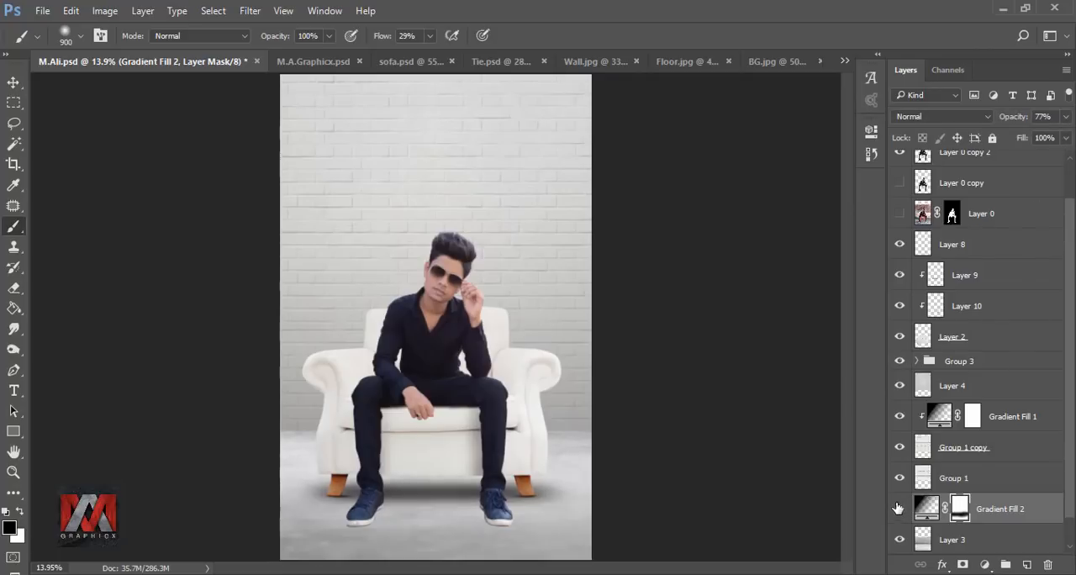
Step: Duplicate the man's Layer 0 copy 2 twice and clip a new empty layer to the uppermost copy
scroll(1072, 363, "up", 1)
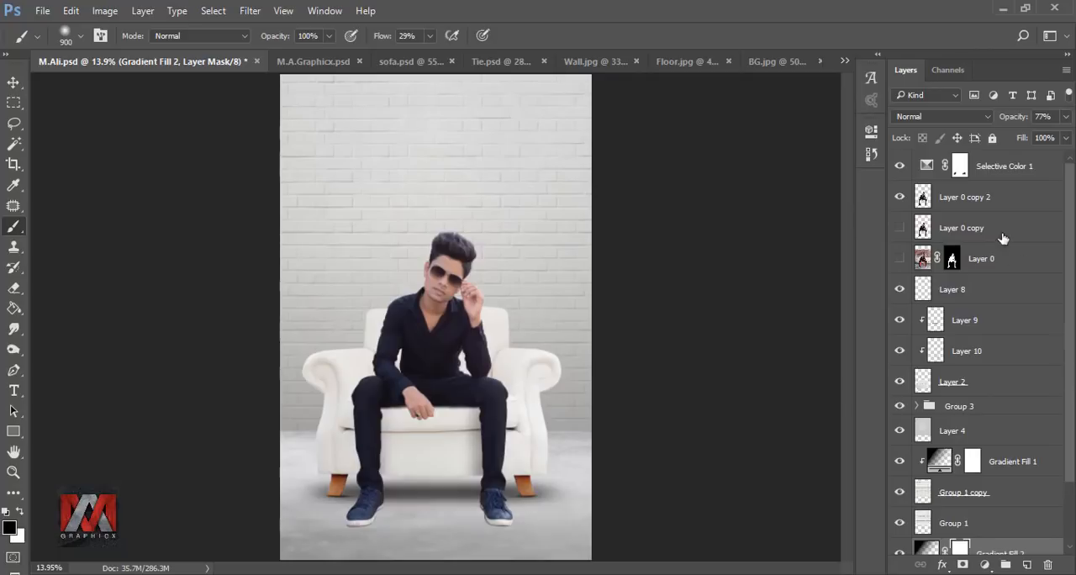
left_click(923, 197)
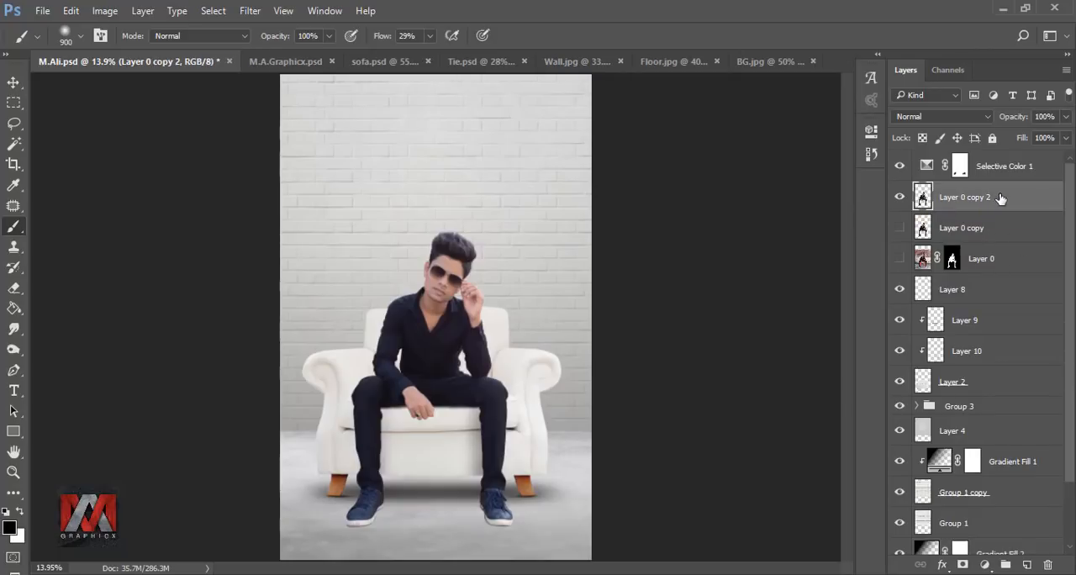
key("ctrl+j")
key("ctrl+j")
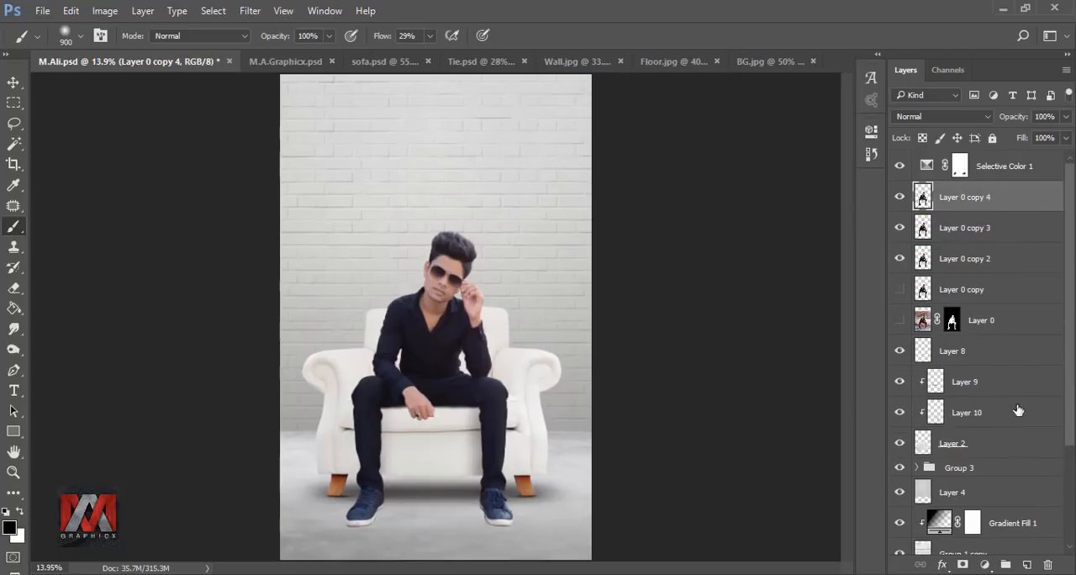
left_click(1026, 564)
right_click(995, 204)
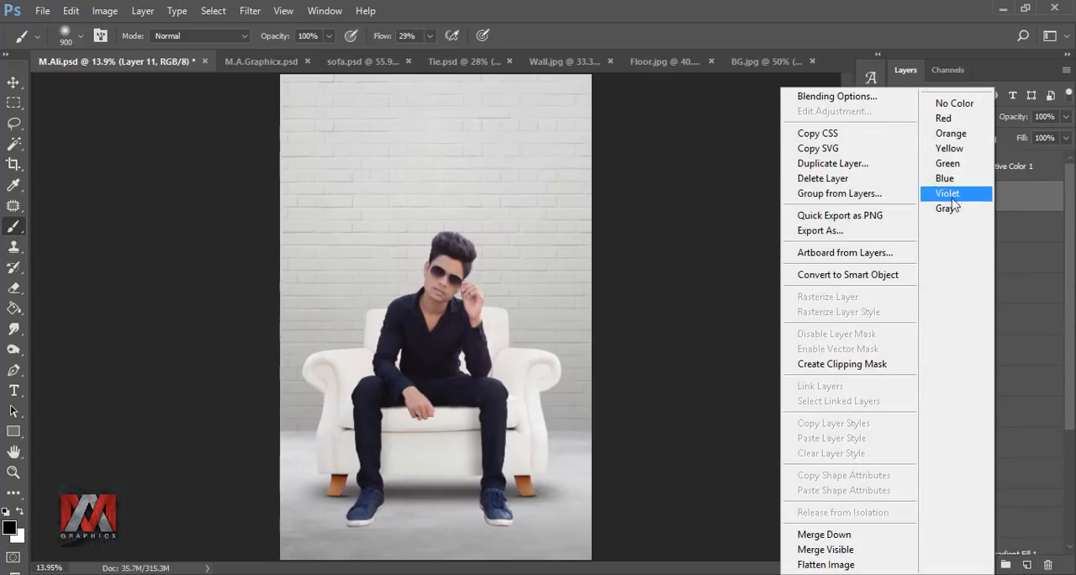
left_click(838, 363)
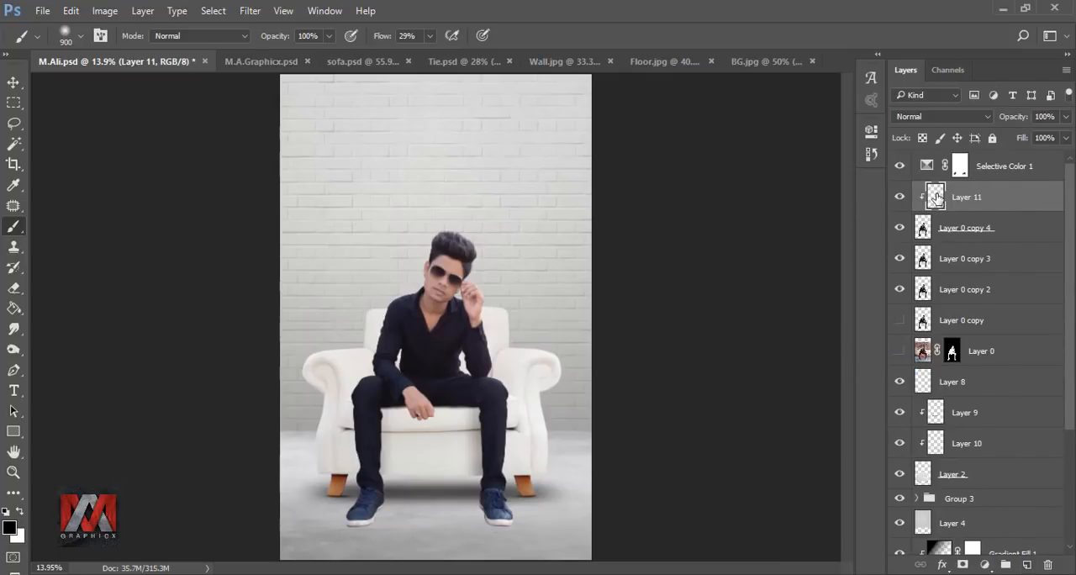
Step: Fill the clipped empty layer above the man with 50% Gray and set its blending mode to Overlay
key("shift+F5")
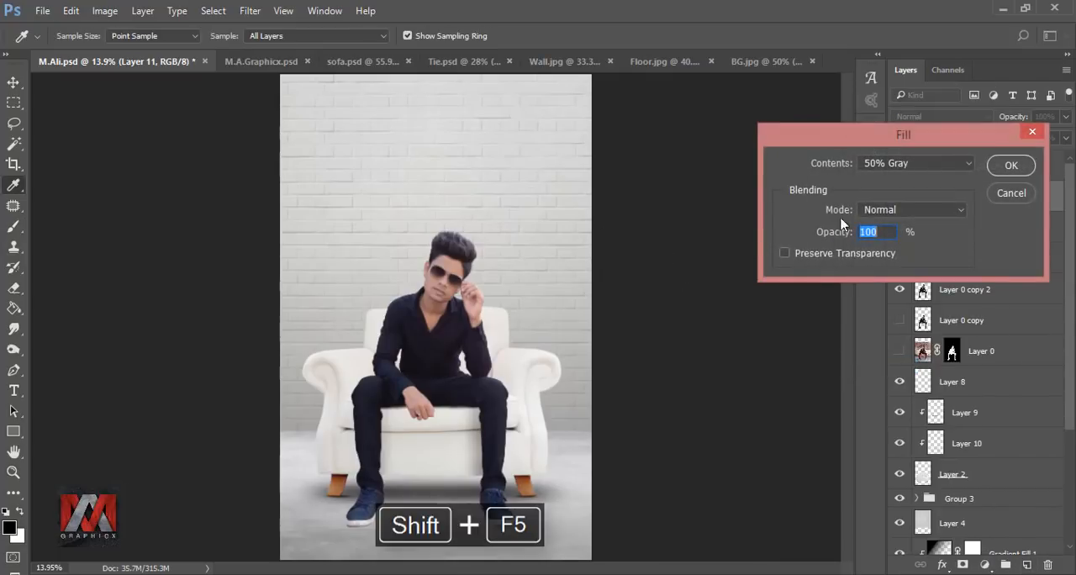
left_click(920, 162)
left_click(908, 274)
left_click(1009, 165)
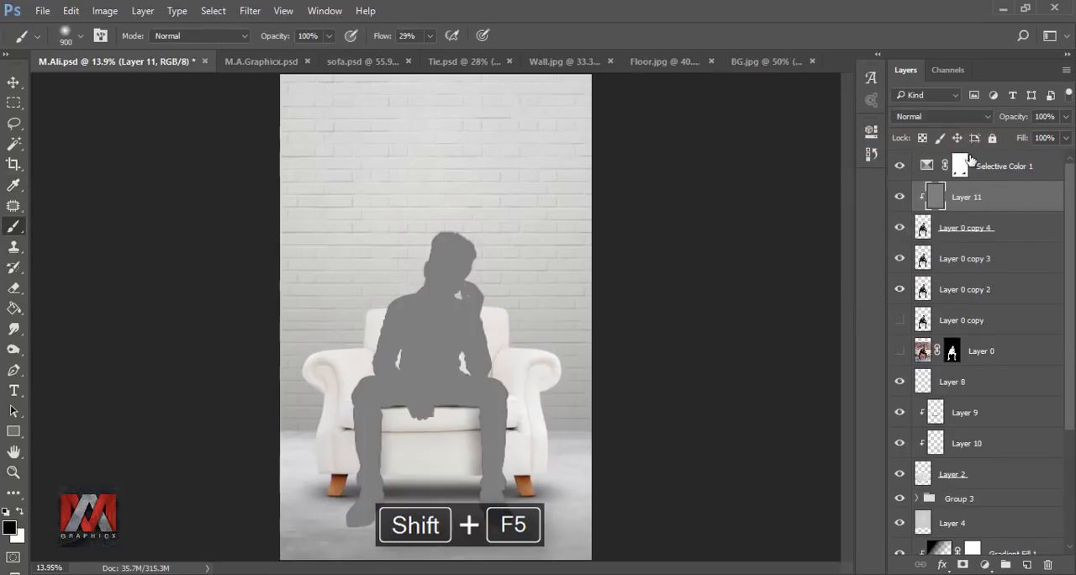
left_click(941, 116)
left_click(946, 275)
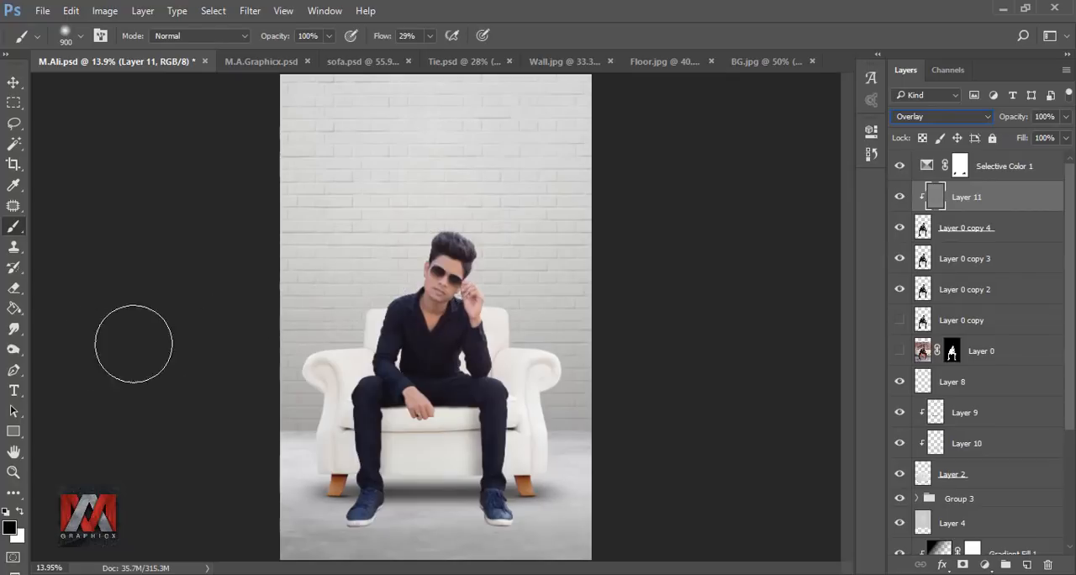
Step: Dodge the midtones of the resting arm's sleeve and shoulder on Layer 11 with a soft 50 to 40 px brush at 29% exposure
left_click(14, 329)
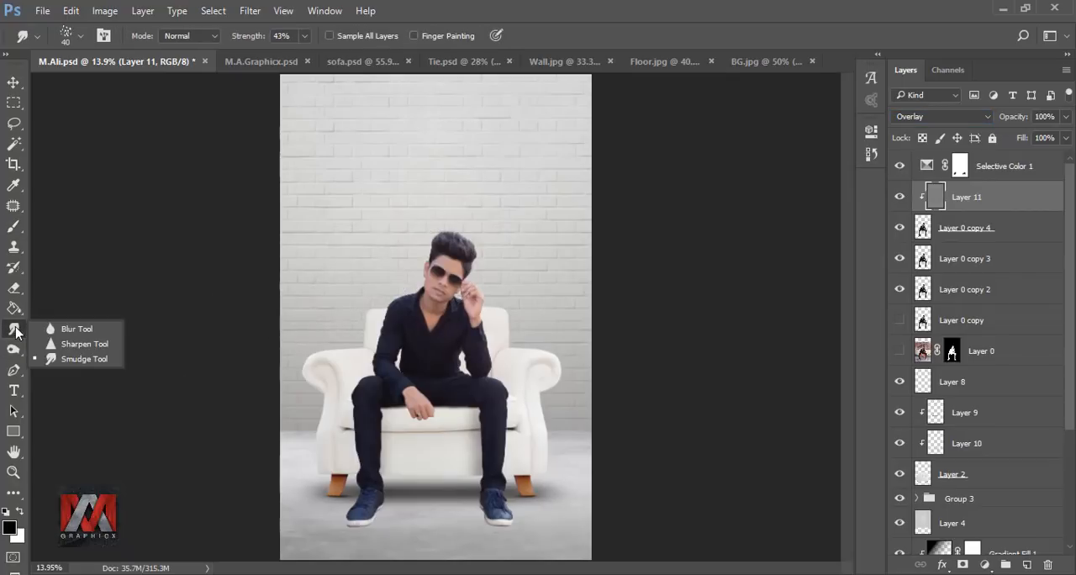
left_click(14, 350)
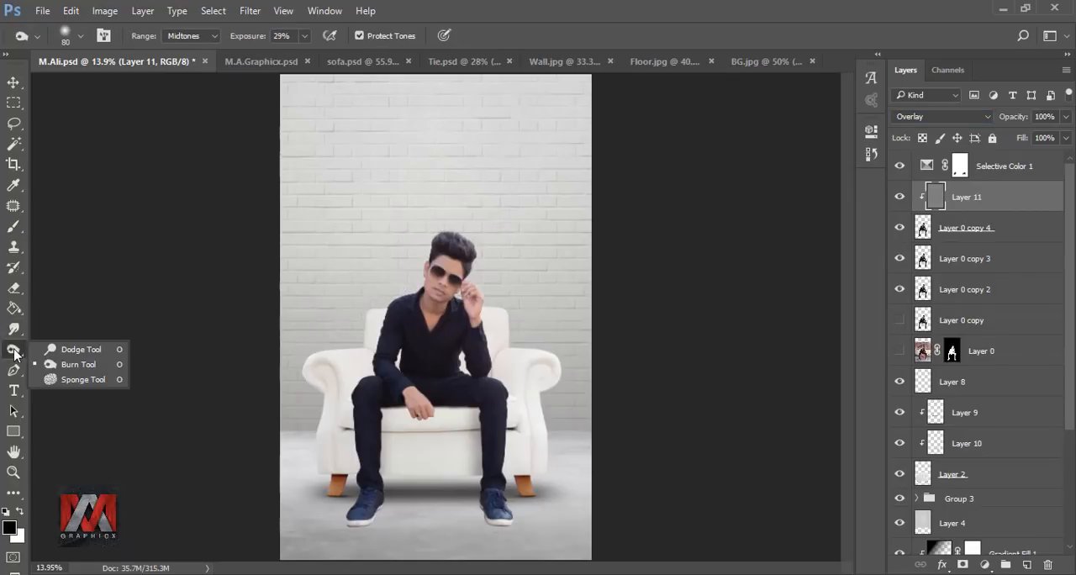
left_click(84, 352)
scroll(407, 419, "up", 10)
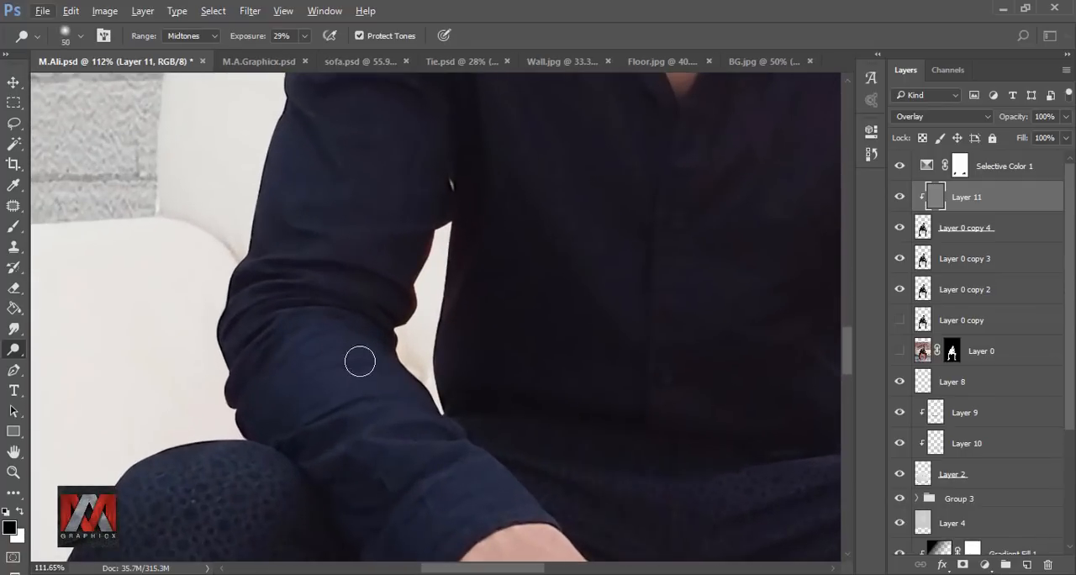
left_click_drag(341, 258, 331, 375)
left_click_drag(346, 92, 293, 414)
key("bracketleft")
key("bracketleft")
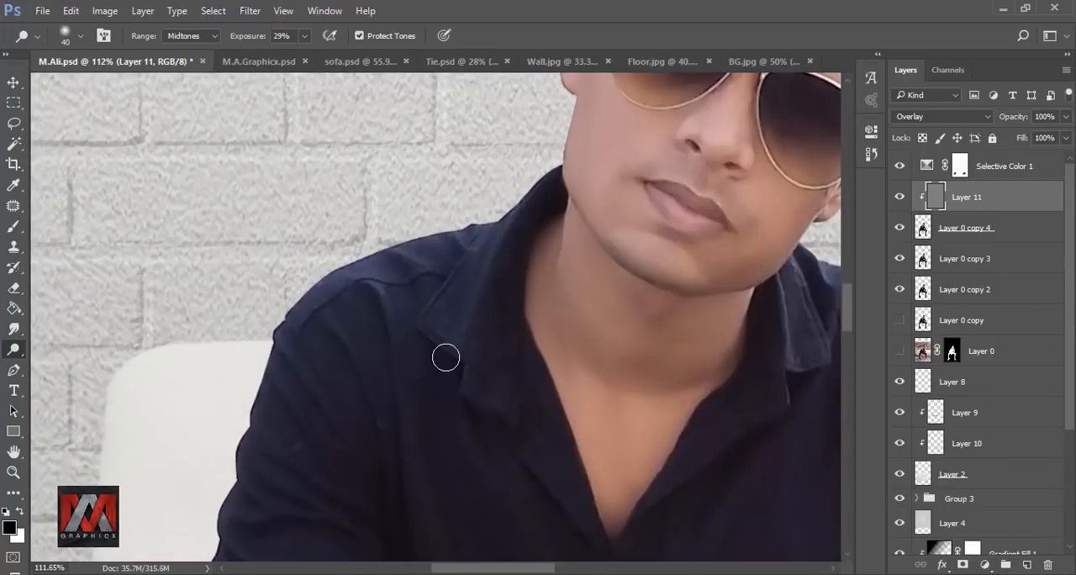
mouse_move(409, 471)
left_mouse_down()
mouse_move(406, 300)
mouse_move(468, 316)
left_mouse_up()
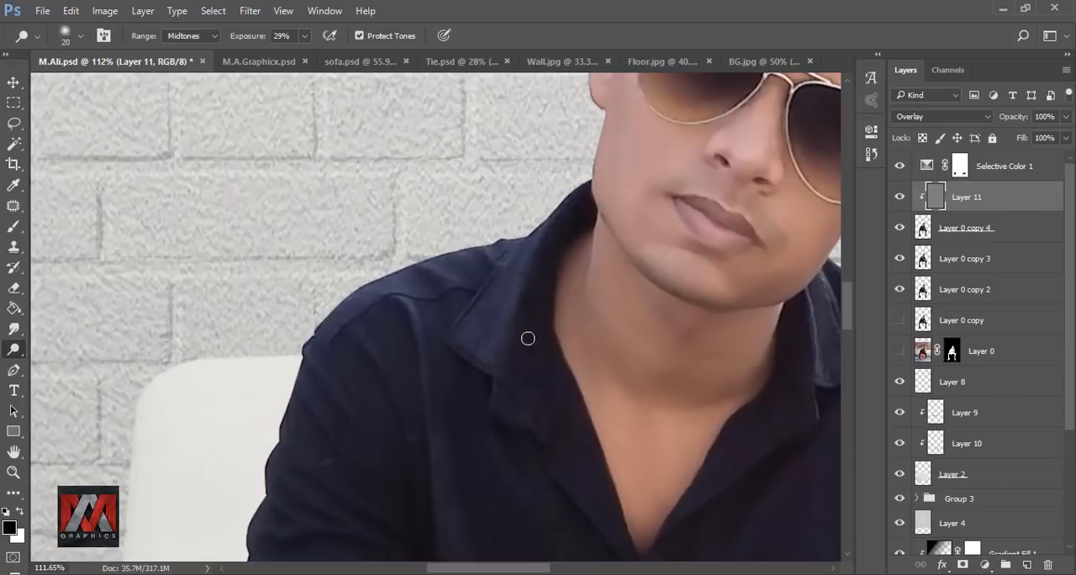
Step: Raise the Dodge exposure to 43% and lighten the collar edge, shoulder and upper-sleeve folds with a fine brush of about 9 px
key("bracketleft")
key("bracketleft")
left_click_drag(359, 339, 426, 209)
left_click(304, 36)
left_click_drag(305, 60, 316, 60)
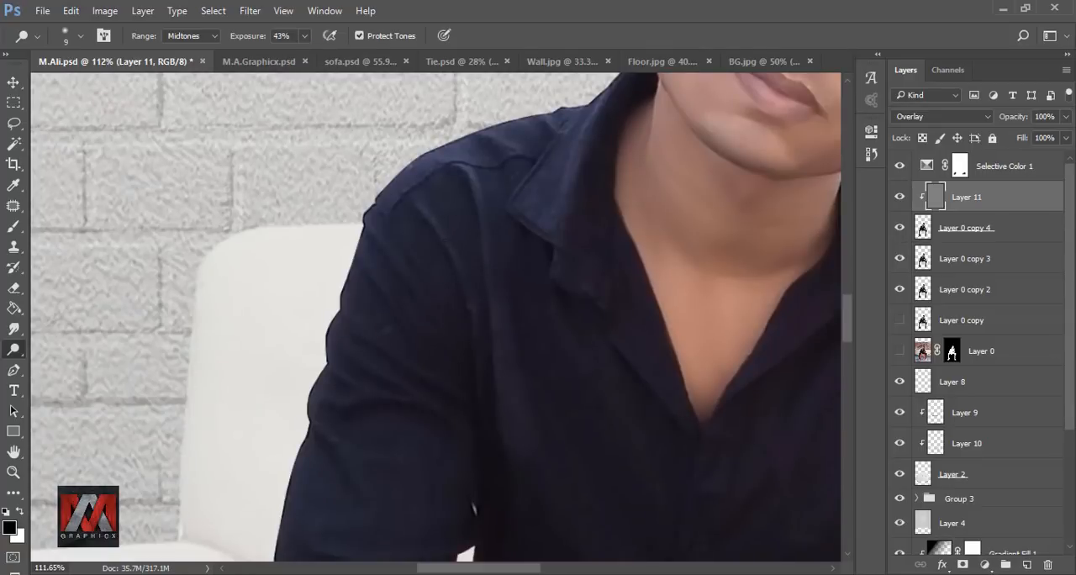
left_click_drag(426, 399, 411, 303)
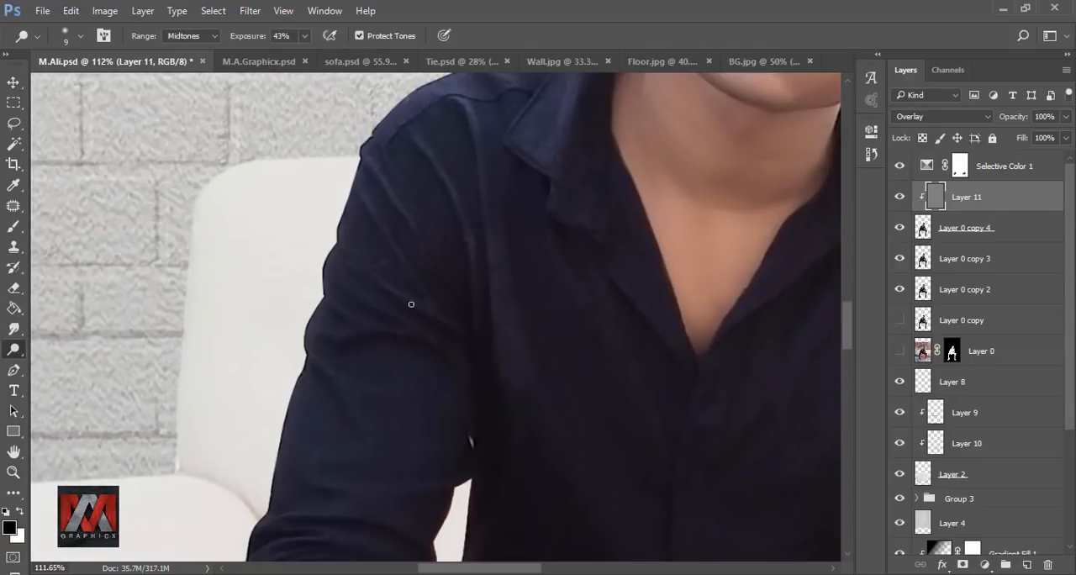
left_click_drag(329, 373, 335, 226)
left_click_drag(346, 232, 372, 283)
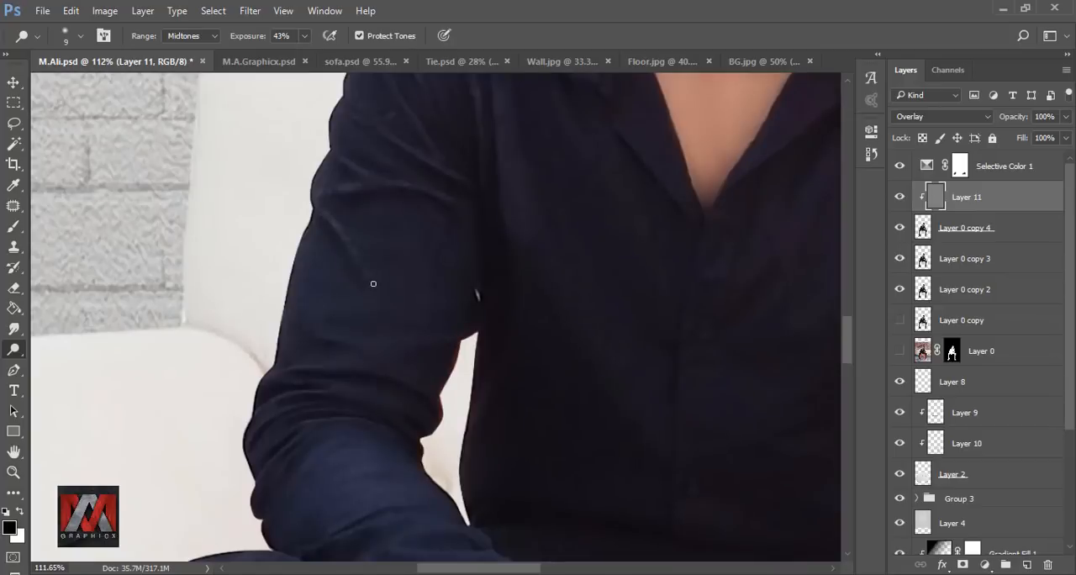
Step: Dodge the elbow, forearm and cuff folds of the resting arm's sleeve with the 9 px brush
left_click_drag(367, 342, 400, 265)
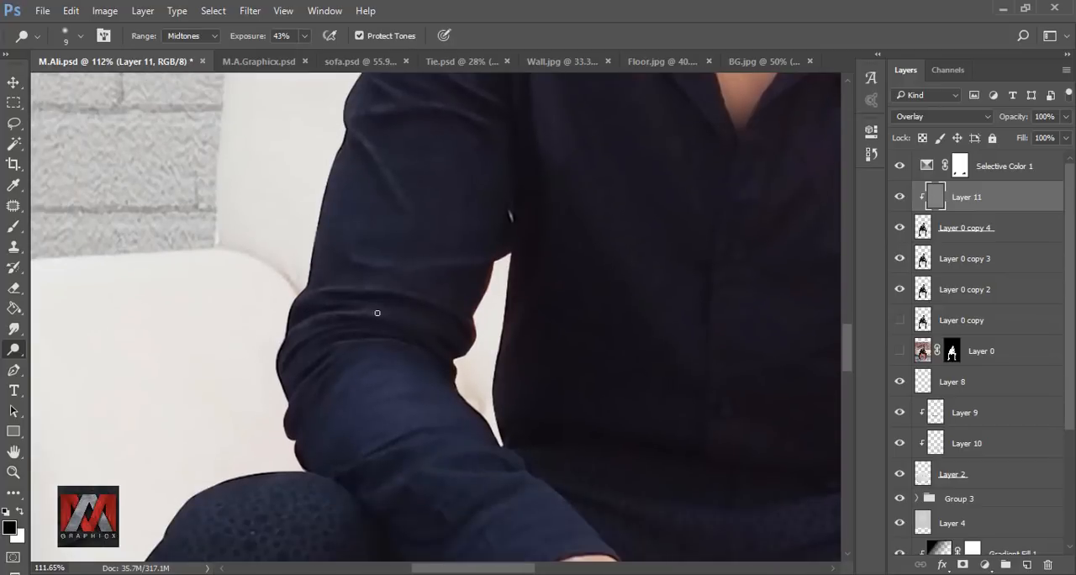
left_click_drag(311, 385, 253, 242)
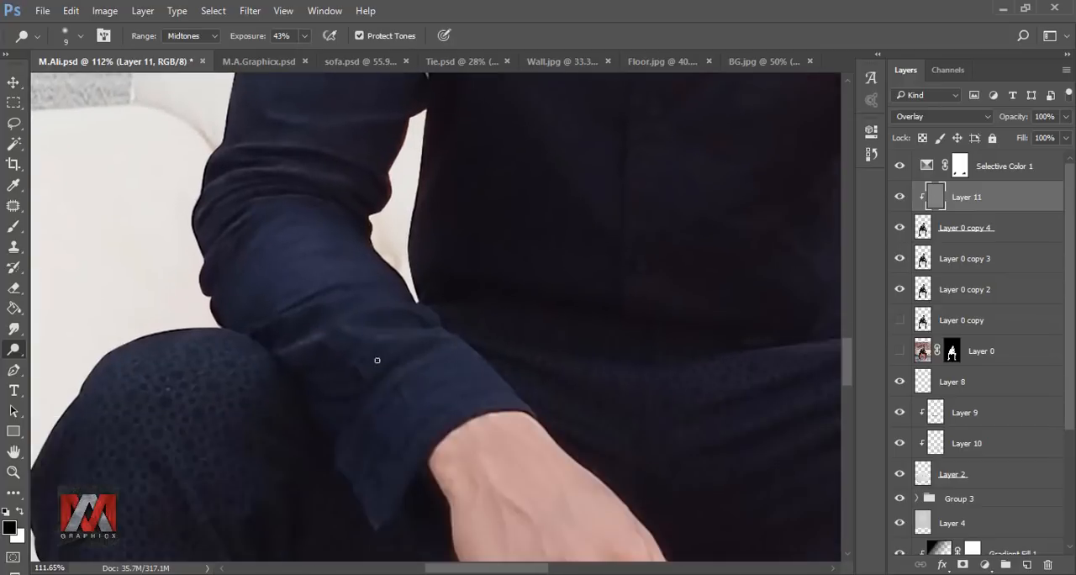
left_click_drag(376, 359, 445, 332)
left_click_drag(378, 437, 408, 243)
left_click_drag(390, 408, 362, 172)
left_click_drag(395, 437, 369, 212)
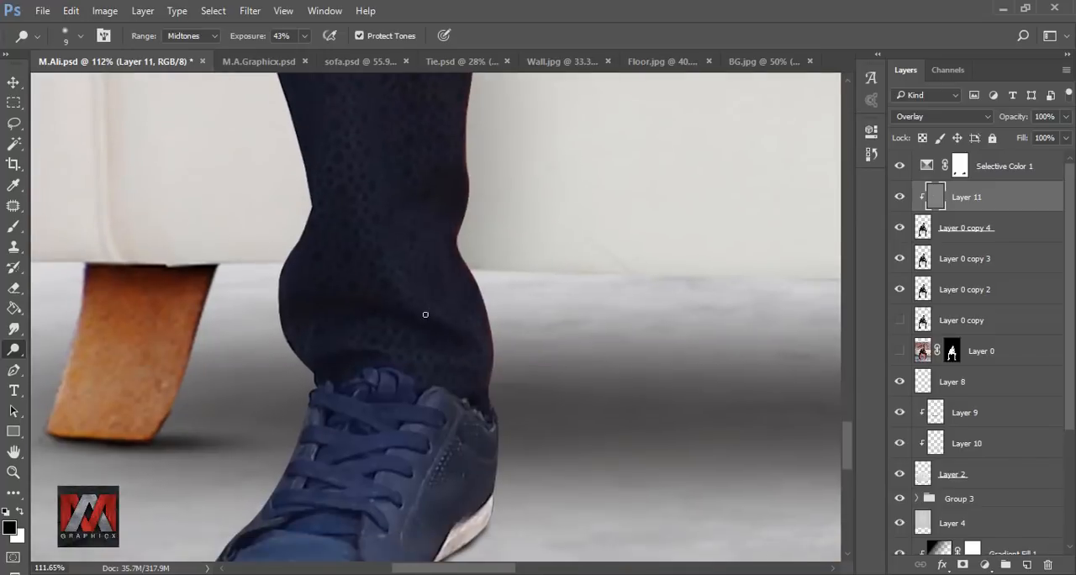
Step: Enlarge the Dodge brush to 40 px and lighten the centre of the trouser leg below the resting arm, from ankle to knee
key("bracketright")
key("bracketright")
key("bracketright")
key("bracketright")
mouse_move(389, 250)
left_mouse_down()
mouse_move(443, 316)
mouse_move(397, 397)
left_mouse_up()
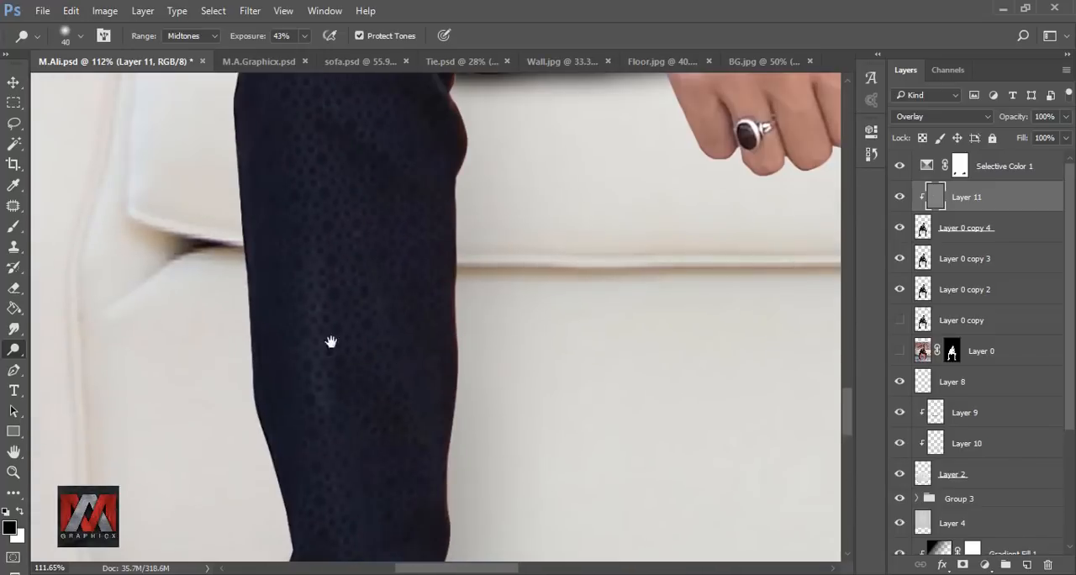
left_click_drag(331, 342, 319, 181)
scroll(307, 374, "down", 5)
left_click_drag(318, 295, 310, 392)
left_click_drag(368, 214, 337, 391)
Step: Dodge the trouser folds across the lap and opposite thigh with a 15 px brush
scroll(370, 357, "up", 4)
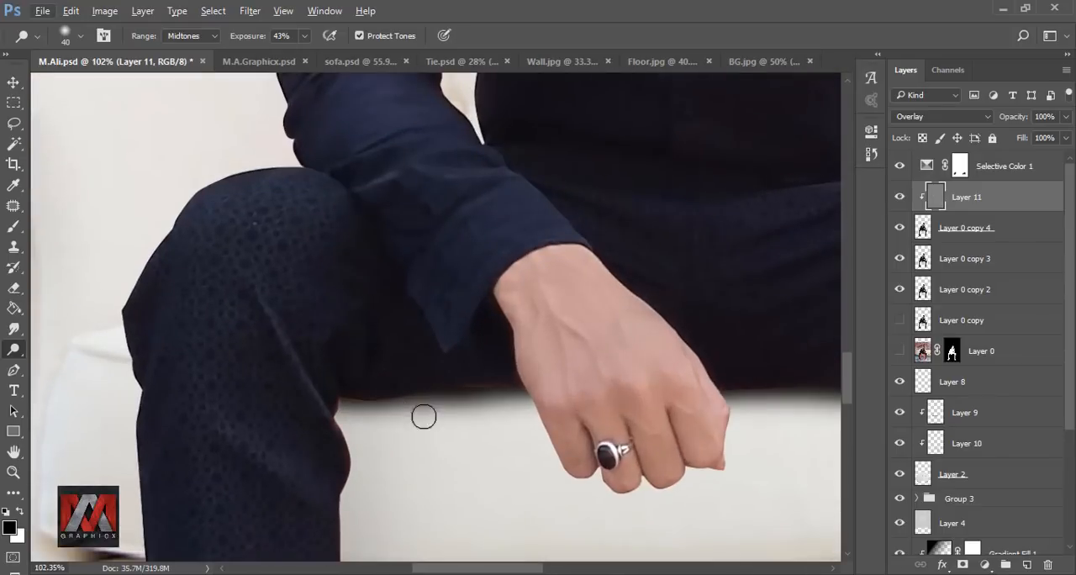
left_click_drag(744, 336, 403, 444)
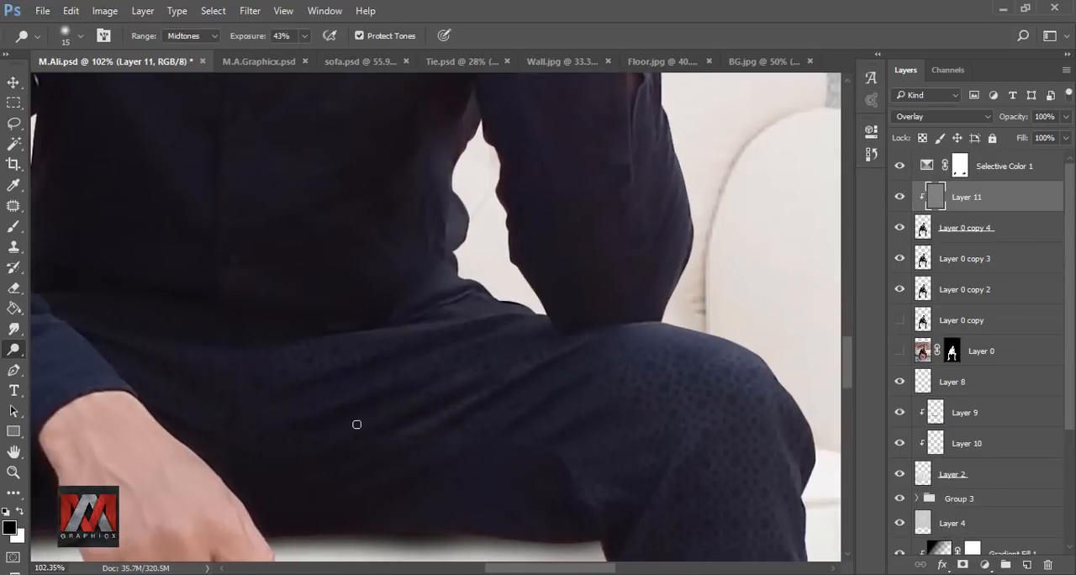
left_click_drag(177, 321, 379, 393)
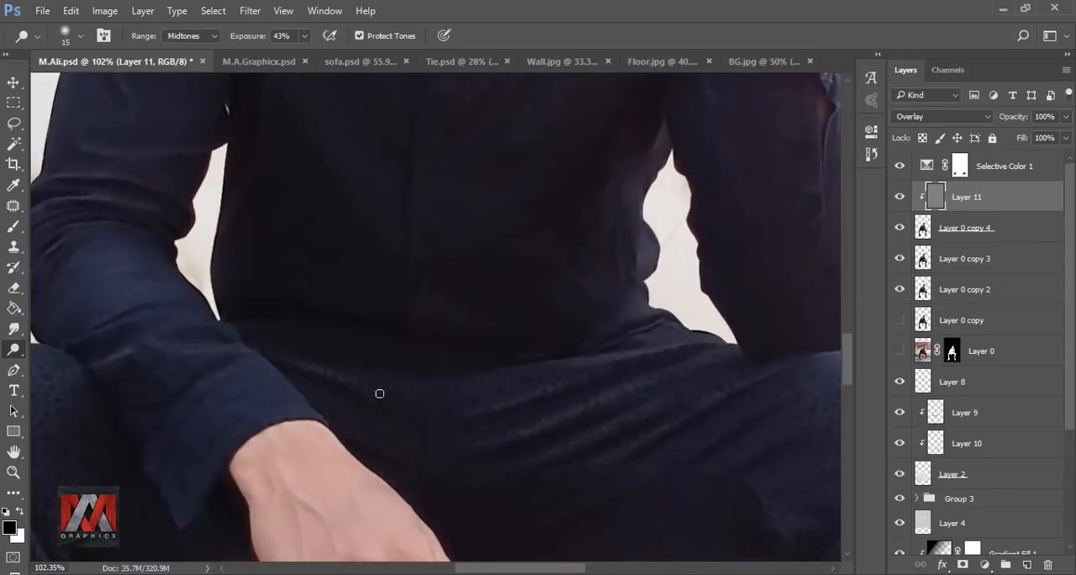
left_click_drag(578, 418, 403, 413)
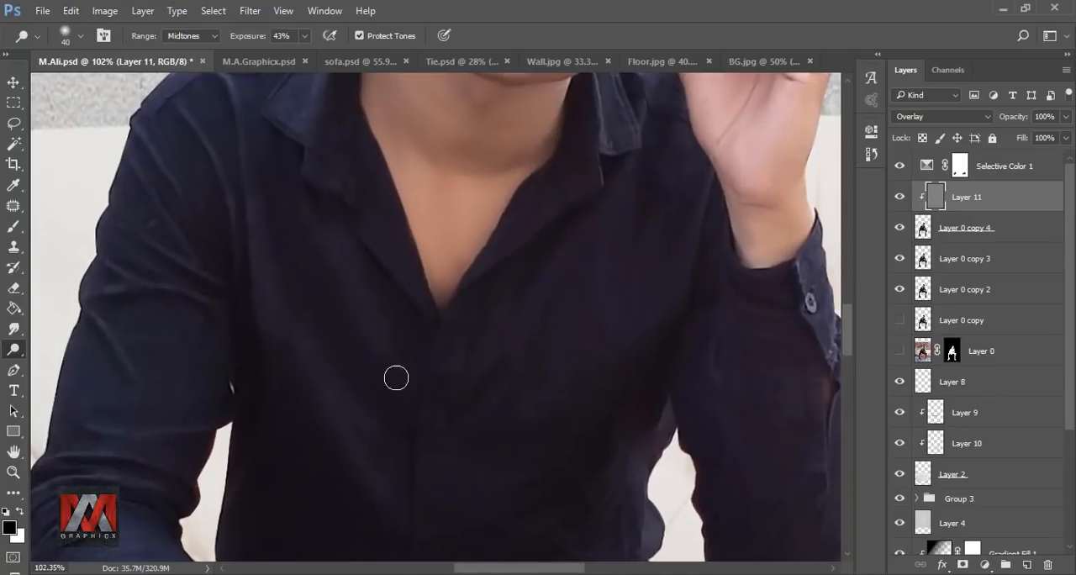
Step: Dodge the fabric folds on the shirt front and chest, reducing the brush from 40 to 15 px
left_click_drag(580, 235, 483, 270)
key("bracketleft")
key("bracketleft")
key("bracketleft")
key("bracketleft")
key("bracketleft")
mouse_move(552, 284)
left_mouse_down()
mouse_move(504, 390)
mouse_move(526, 410)
mouse_move(542, 481)
left_mouse_up()
left_click_drag(478, 326, 477, 372)
left_click_drag(524, 328, 488, 363)
Step: Dodge the sleeve and cuff folds of the raised arm with the 15 px brush
left_click_drag(591, 559, 499, 353)
left_click_drag(504, 486, 489, 358)
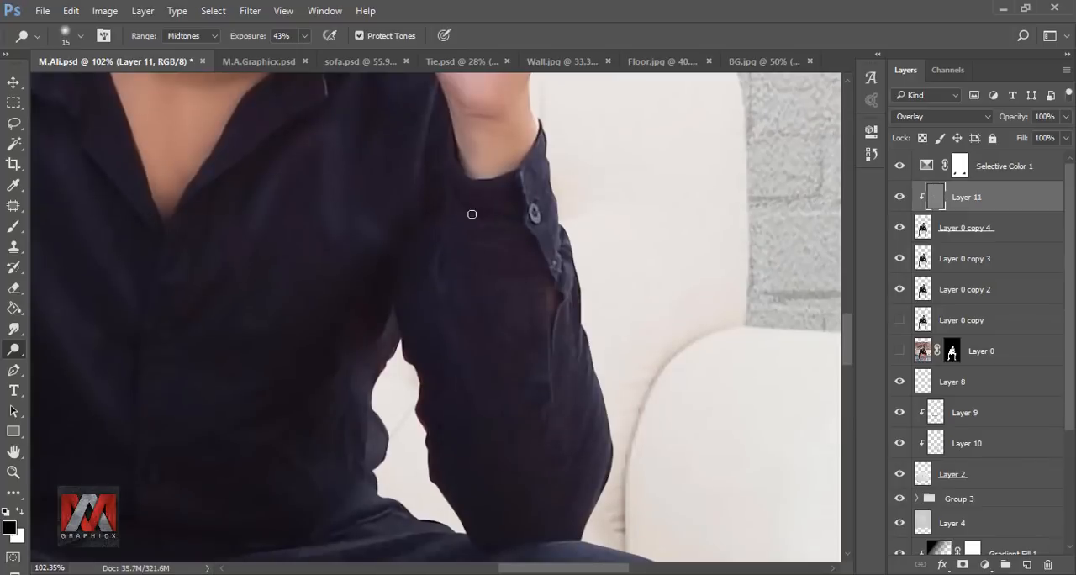
left_click_drag(591, 456, 523, 256)
mouse_move(677, 401)
left_mouse_down()
mouse_move(530, 269)
mouse_move(548, 324)
left_mouse_up()
left_click_drag(550, 432, 572, 280)
Step: Dodge the other trouser leg down to the shoe with a 50 px brush and compare the image with and without Layer 11
key("bracketright")
key("bracketright")
key("bracketright")
scroll(496, 210, "down", 4)
left_click_drag(491, 498, 495, 356)
key("bracketleft")
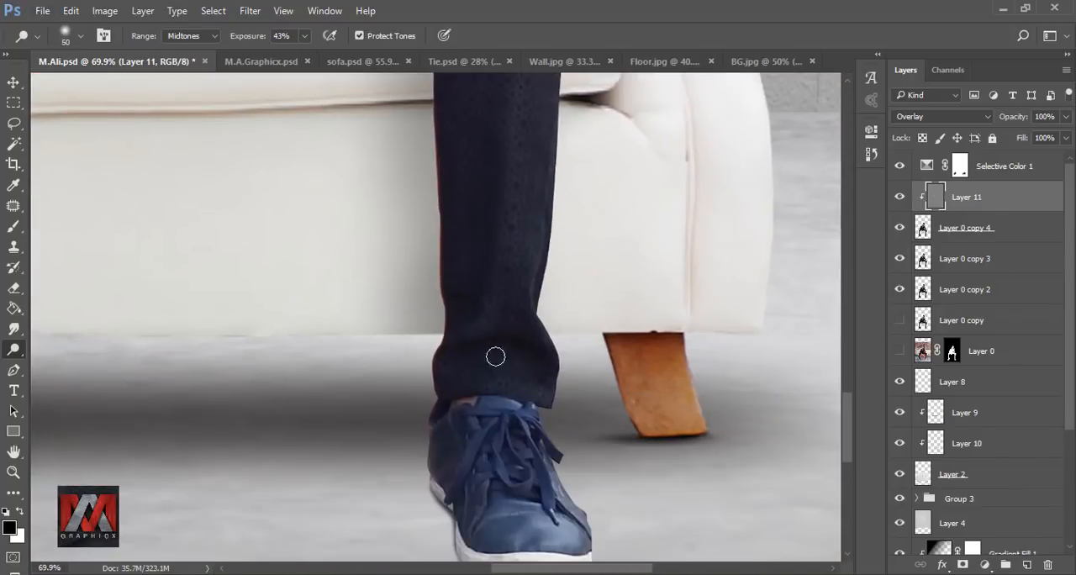
scroll(546, 332, "down", 6)
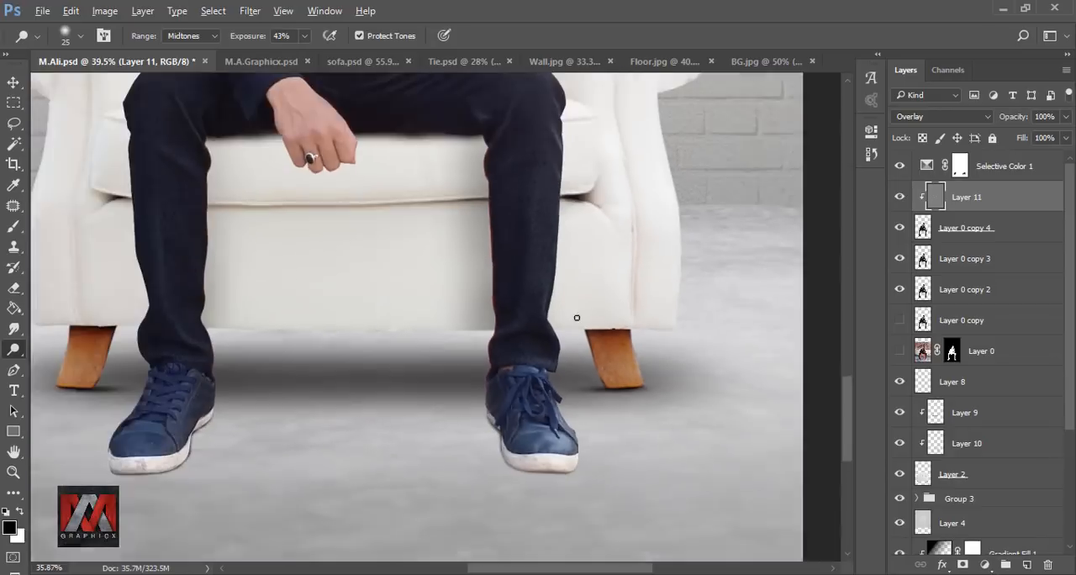
key("ctrl+0")
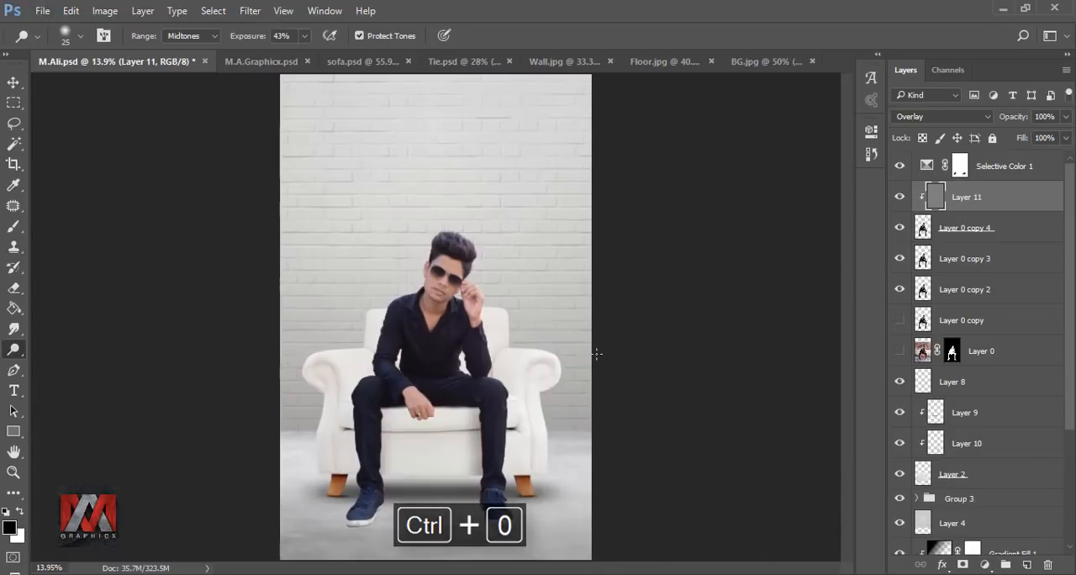
left_click(899, 197)
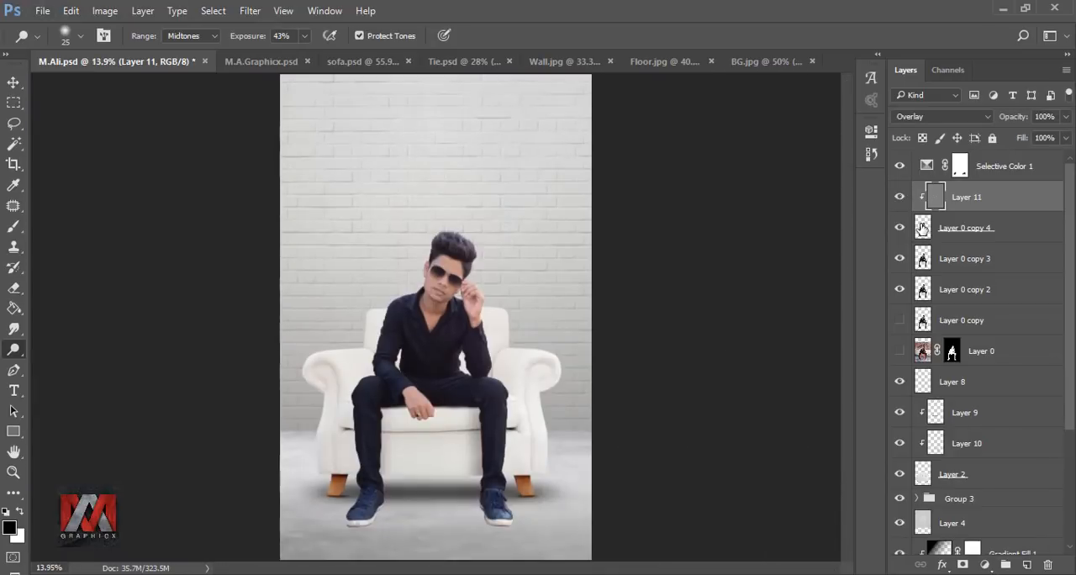
Step: Add an empty clipped layer directly above Layer 0 copy 4 and set the Brush tool to 60 px for the shoes
left_click(922, 228)
left_click(1026, 562)
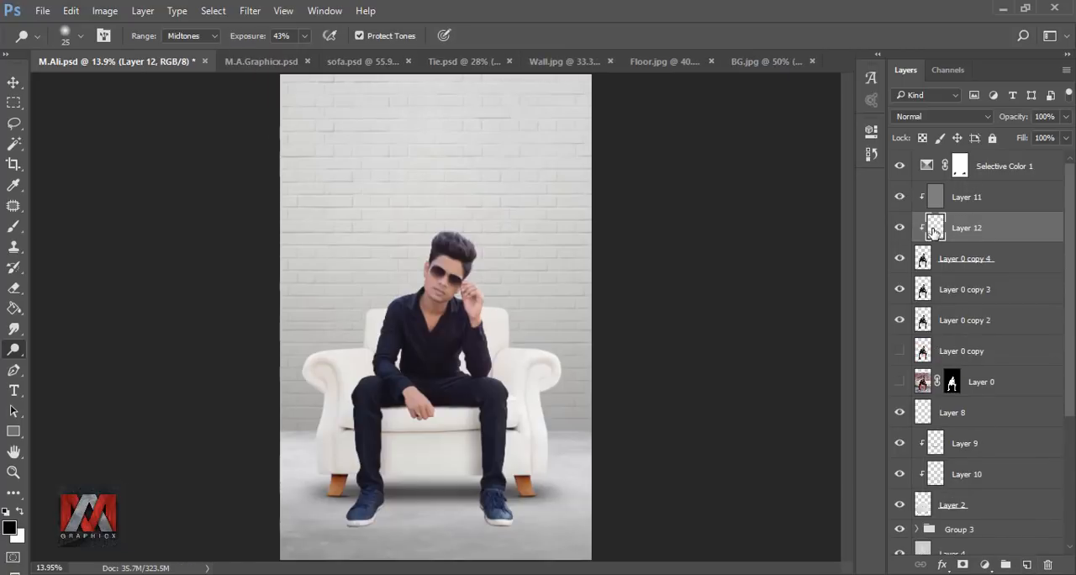
left_click(14, 226)
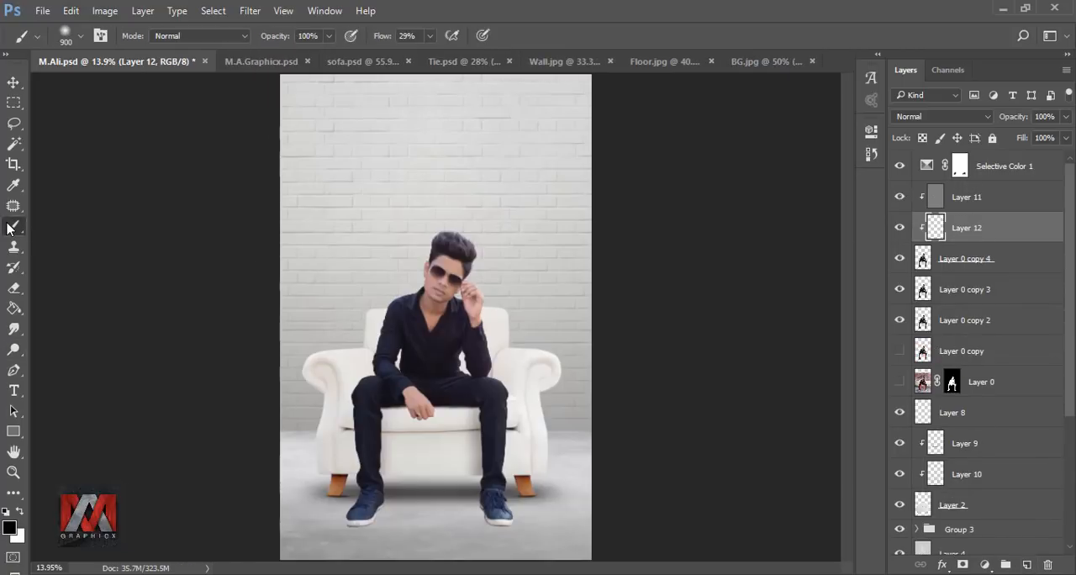
scroll(387, 476, "up", 5)
left_click_drag(478, 453, 535, 236)
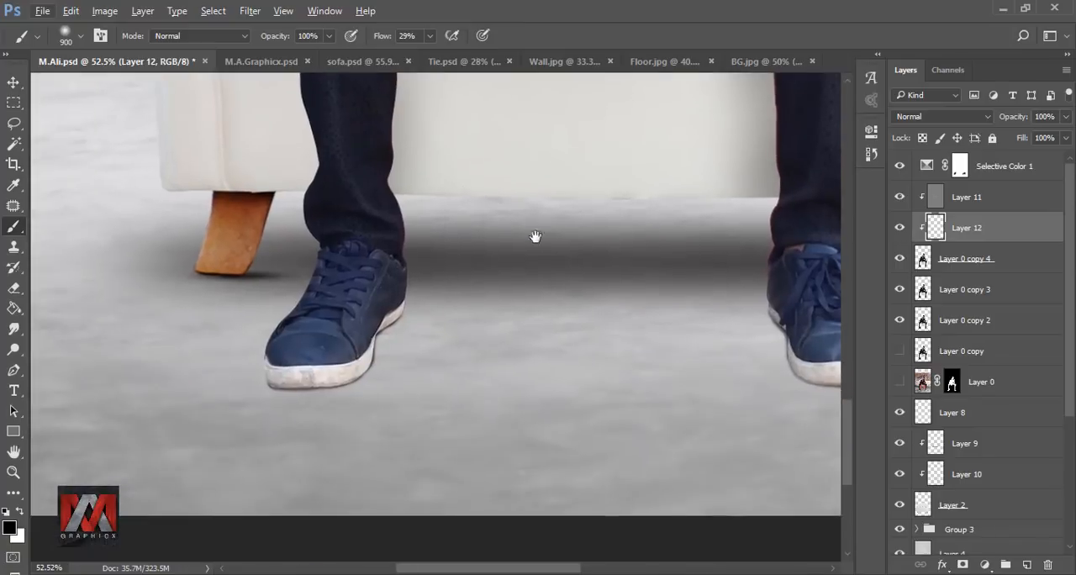
key("bracketleft")
key("bracketleft")
key("bracketleft")
key("bracketleft")
key("bracketleft")
key("bracketleft")
key("bracketleft")
key("bracketleft")
key("bracketleft")
key("bracketleft")
key("bracketleft")
key("bracketleft")
key("bracketleft")
key("bracketleft")
key("bracketleft")
key("bracketleft")
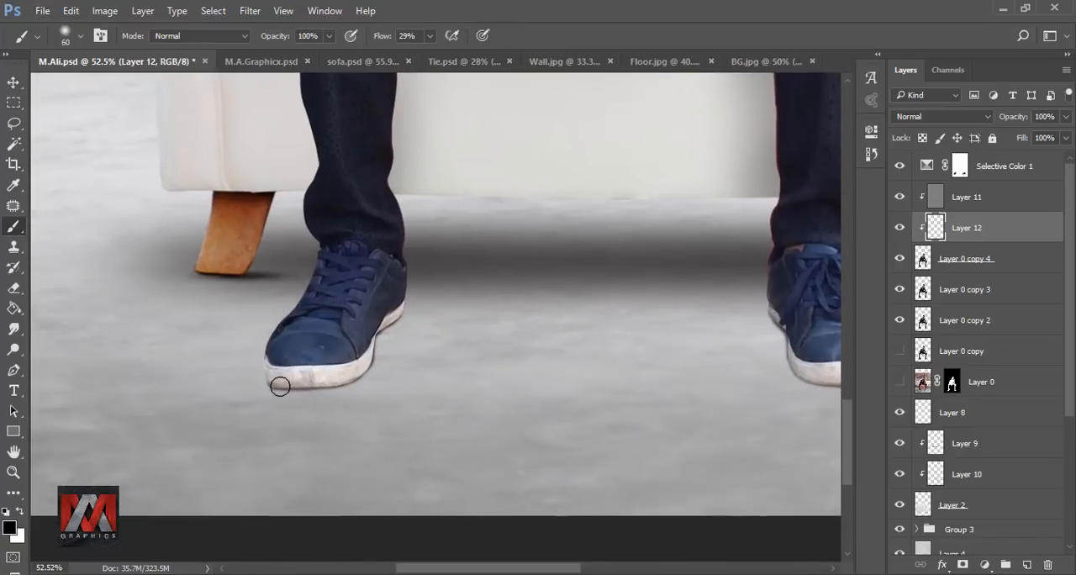
Step: Set the brush opacity to 23%, paint soft black shading along the edges of both shoes, and compare with the layer hidden
left_click_drag(268, 389, 344, 399)
key("ctrl+z")
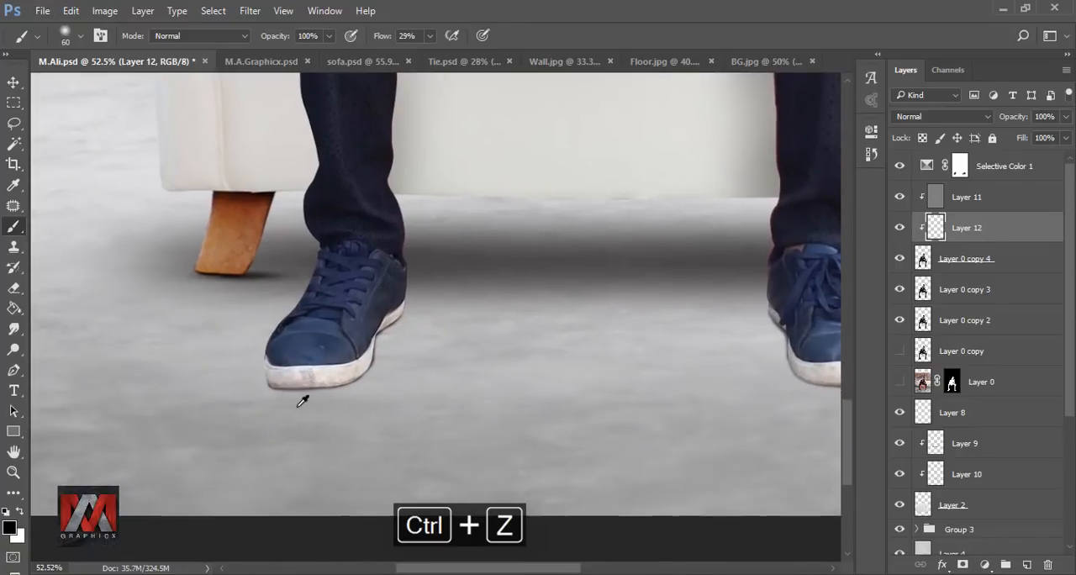
scroll(300, 395, "up", 3, "alt")
mouse_move(328, 35)
left_mouse_down()
mouse_move(332, 60)
mouse_move(274, 59)
left_mouse_up()
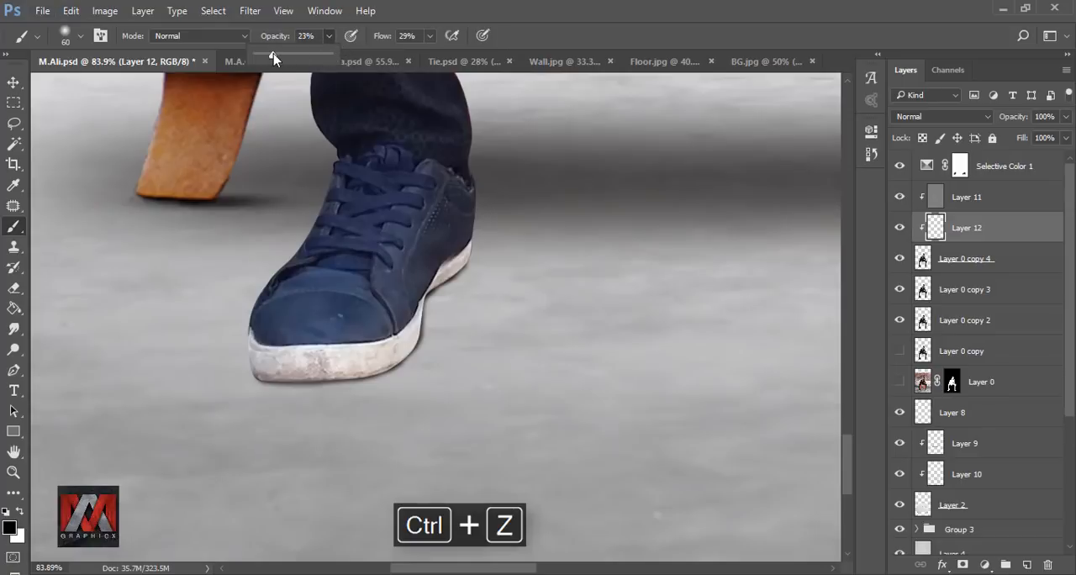
mouse_move(249, 391)
left_mouse_down()
mouse_move(365, 385)
mouse_move(432, 349)
mouse_move(345, 380)
mouse_move(257, 384)
left_mouse_up()
mouse_move(424, 298)
left_mouse_down()
mouse_move(449, 292)
mouse_move(411, 373)
mouse_move(338, 354)
left_mouse_up()
key("space")
mouse_move(424, 332)
left_mouse_down()
mouse_move(619, 358)
mouse_move(411, 367)
left_mouse_up()
left_click_drag(399, 253, 420, 307)
scroll(420, 308, "down", 5)
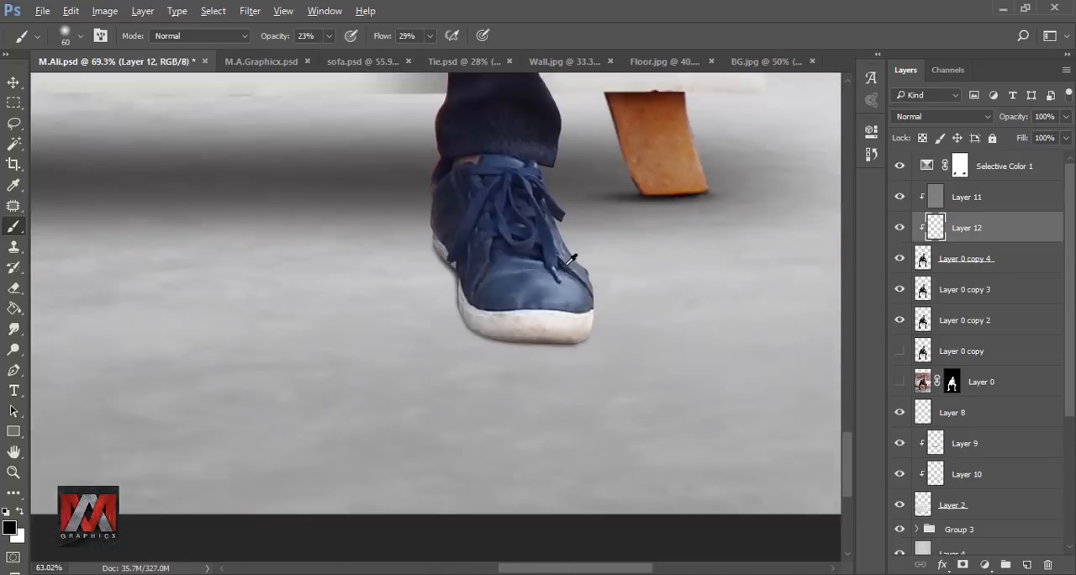
key("ctrl+0")
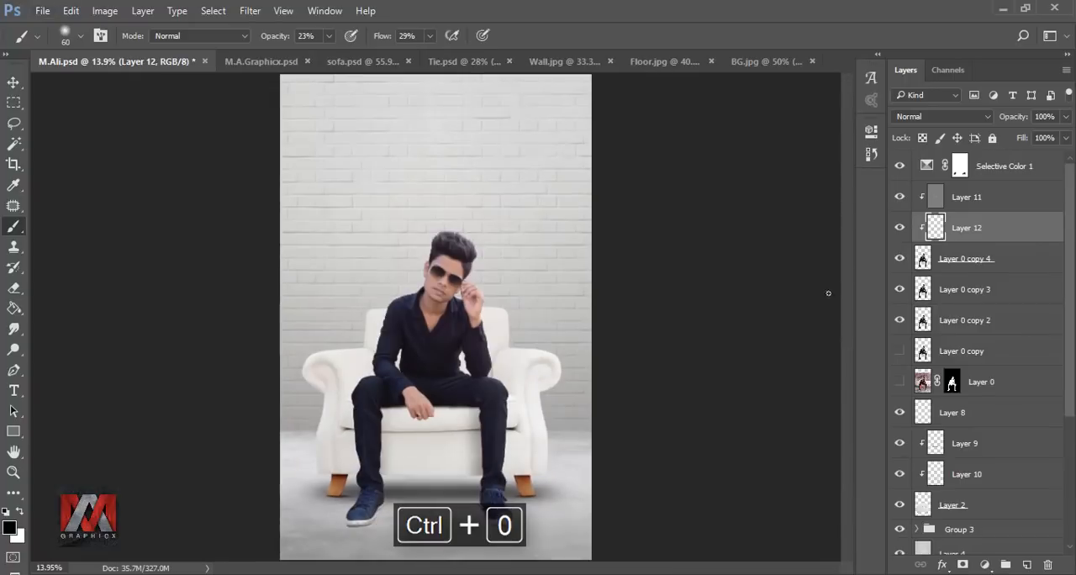
left_click(898, 232)
left_click(899, 232)
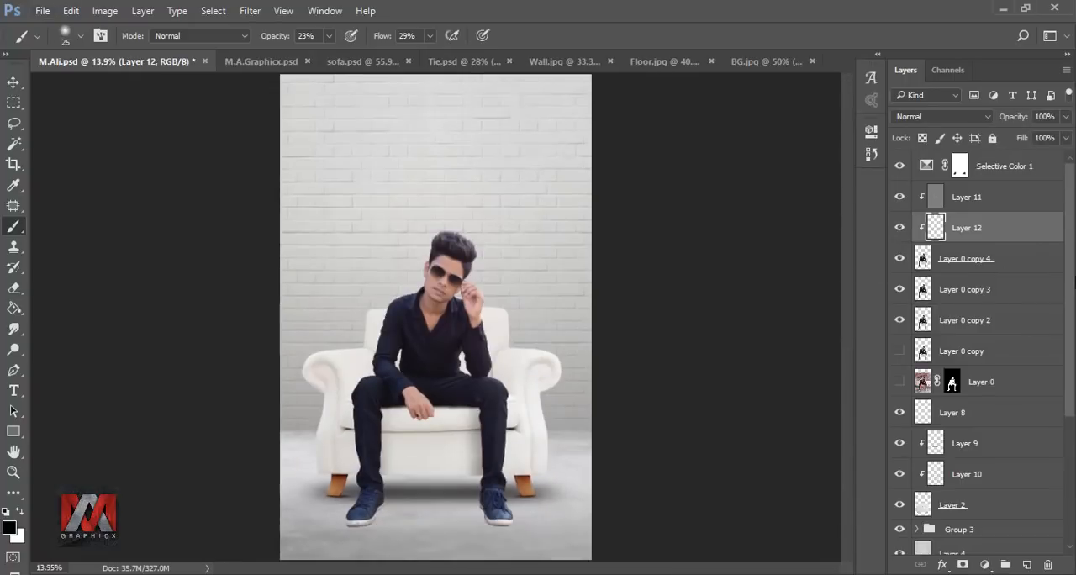
Step: Add a 90° black-to-transparent linear Gradient Fill above the sofa's Layer 2, reposition it over the sofa, and compare with it hidden
scroll(1072, 273, "down", 5)
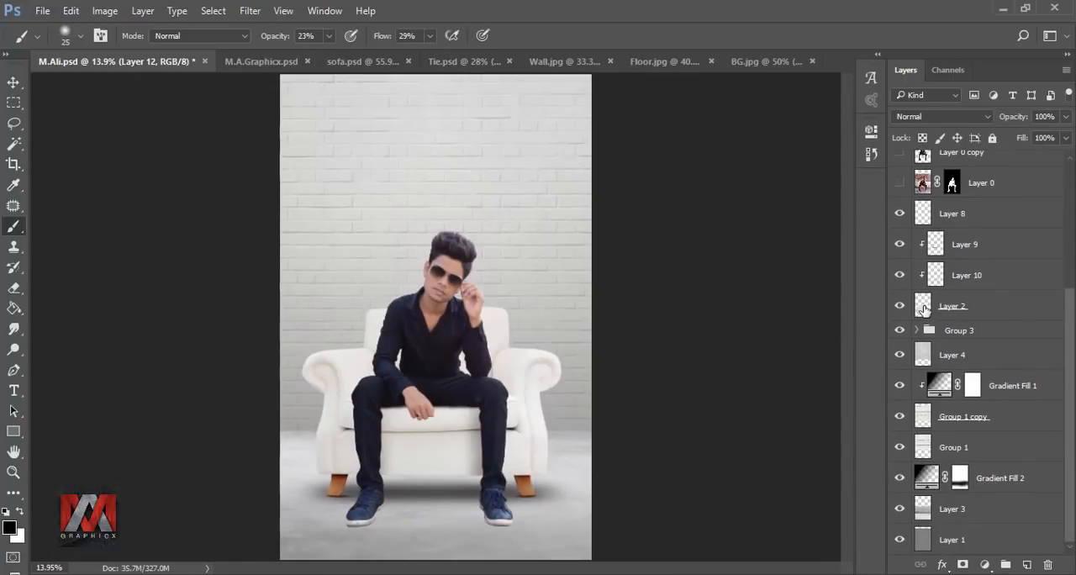
left_click(925, 309)
left_click(984, 564)
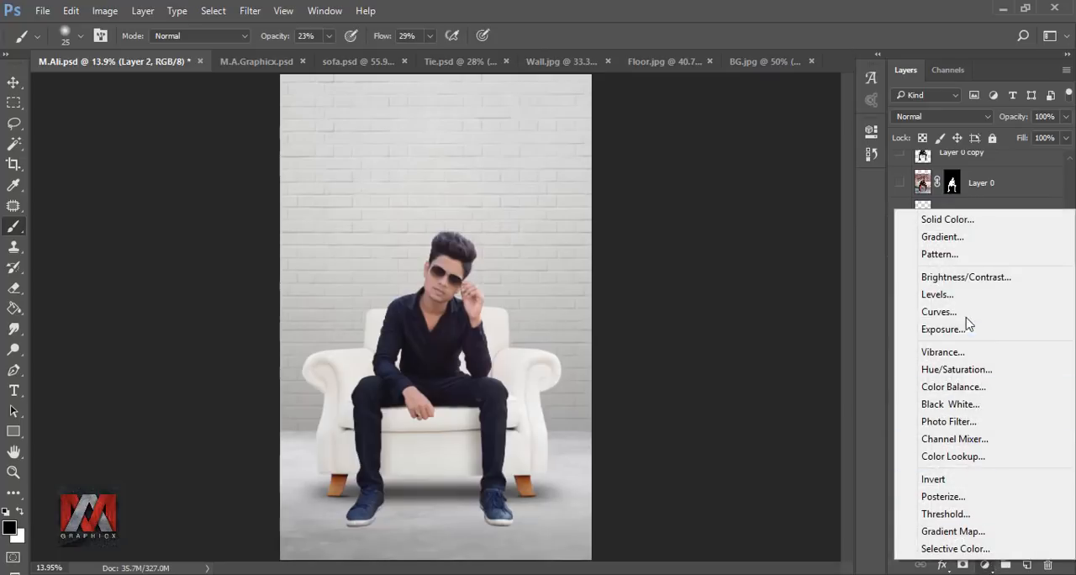
left_click(953, 238)
left_click_drag(718, 393, 537, 455)
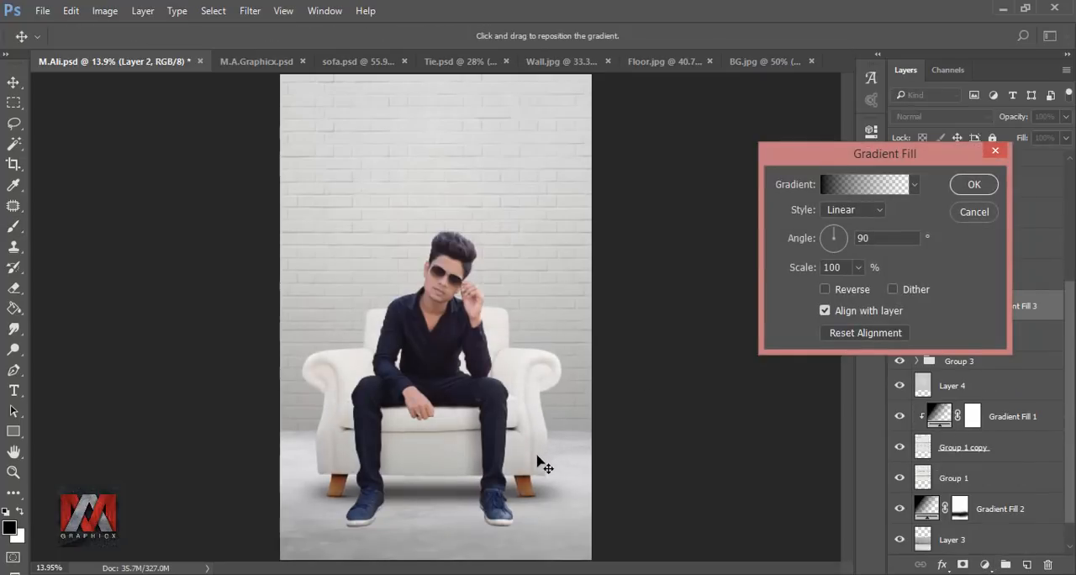
left_click(974, 185)
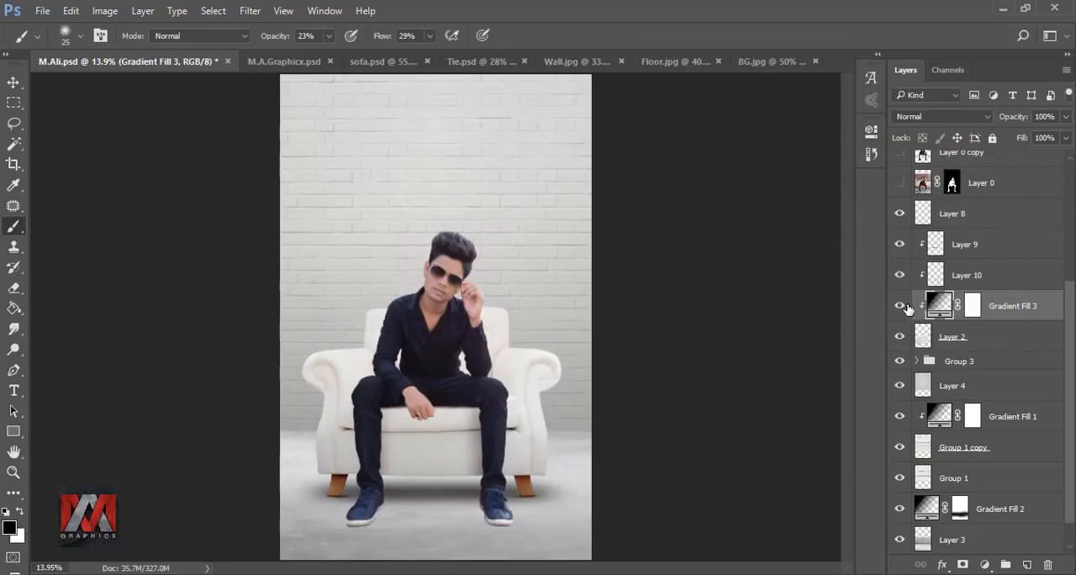
left_click(899, 309)
left_click(899, 310)
scroll(1067, 344, "down", 1)
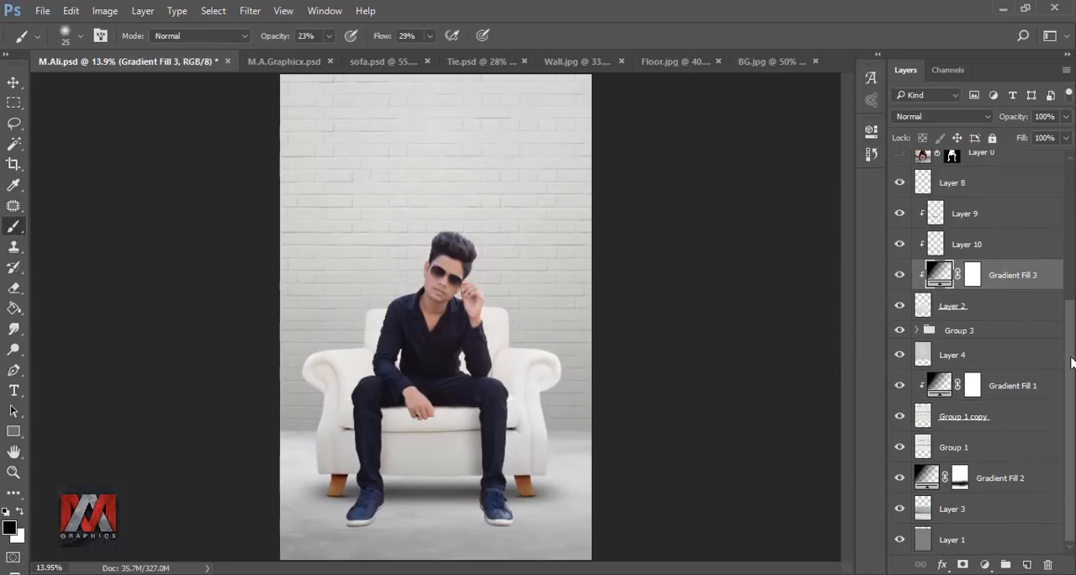
Step: Reduce the opacity of Group 3 to 73% and compare the image with the group hidden and shown
left_click(969, 333)
left_click(900, 330)
left_click(899, 330)
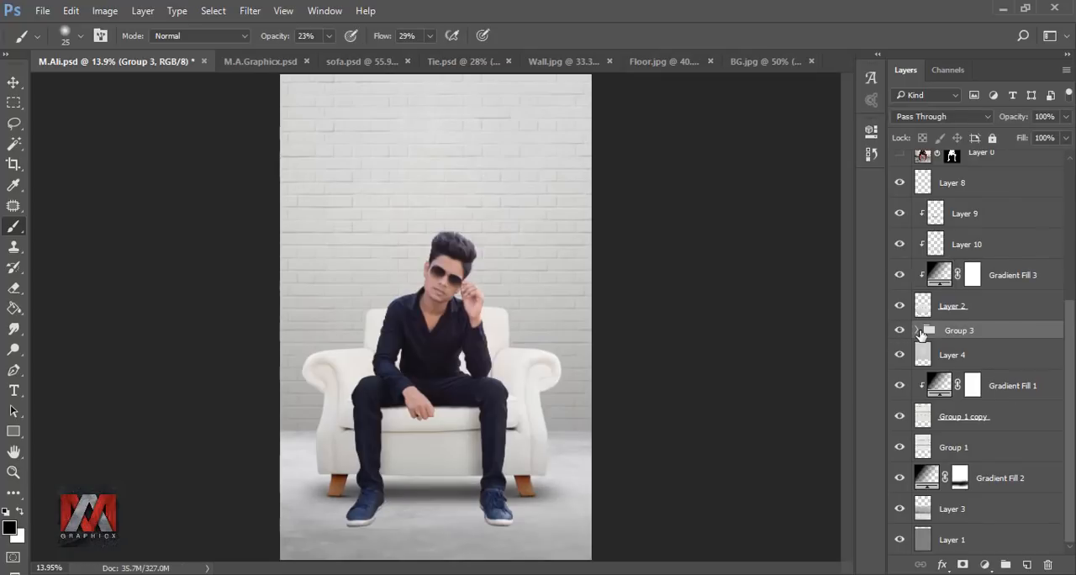
left_click(1064, 120)
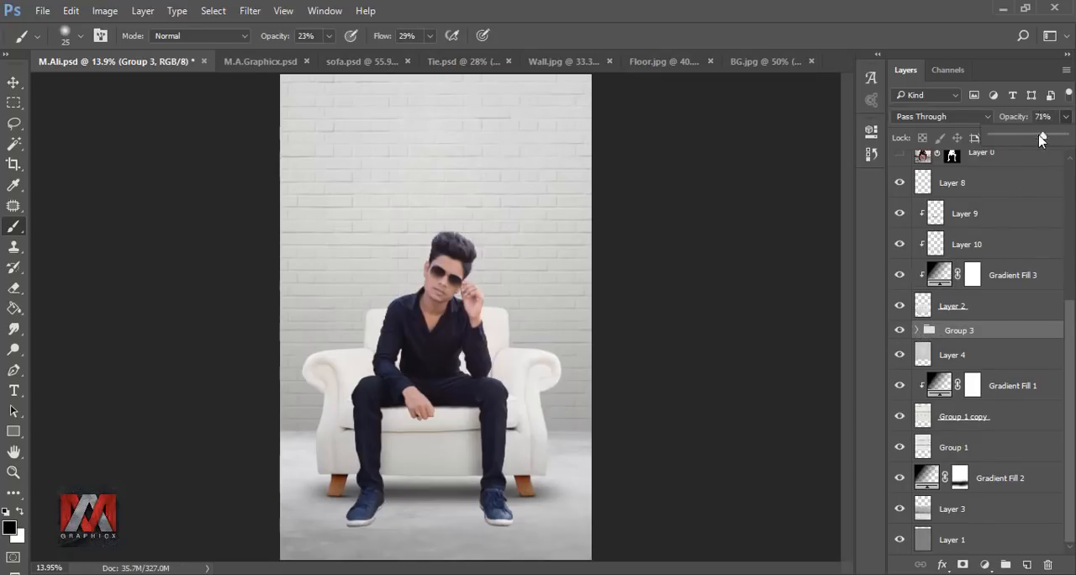
left_click_drag(1061, 139, 1039, 138)
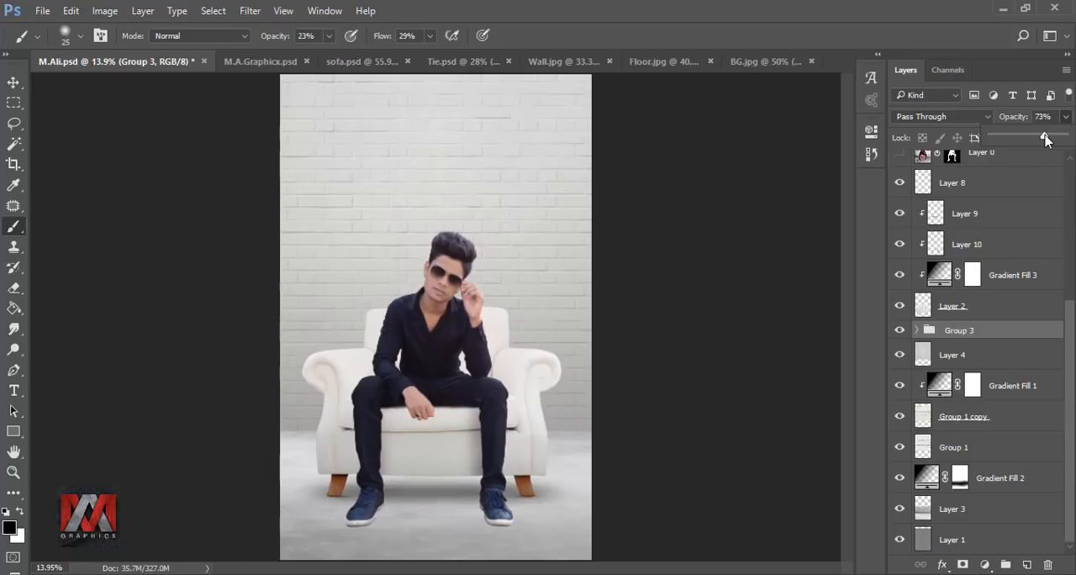
left_click(901, 329)
left_click(901, 329)
left_click(901, 329)
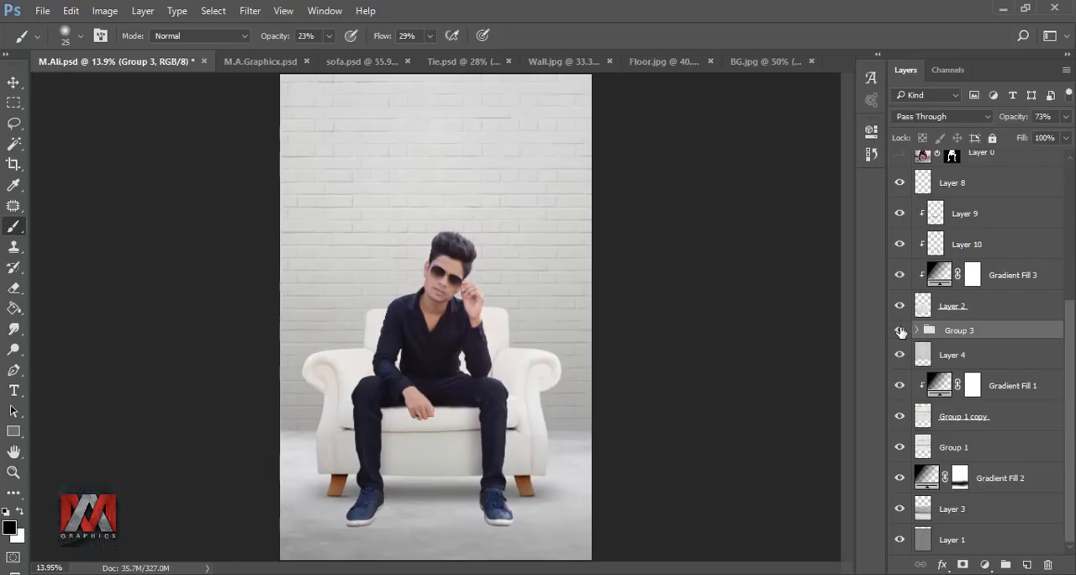
Step: Add an empty layer directly above the hidden Layer 0 copy for the shoe's cast shadow
scroll(1071, 400, "up", 5)
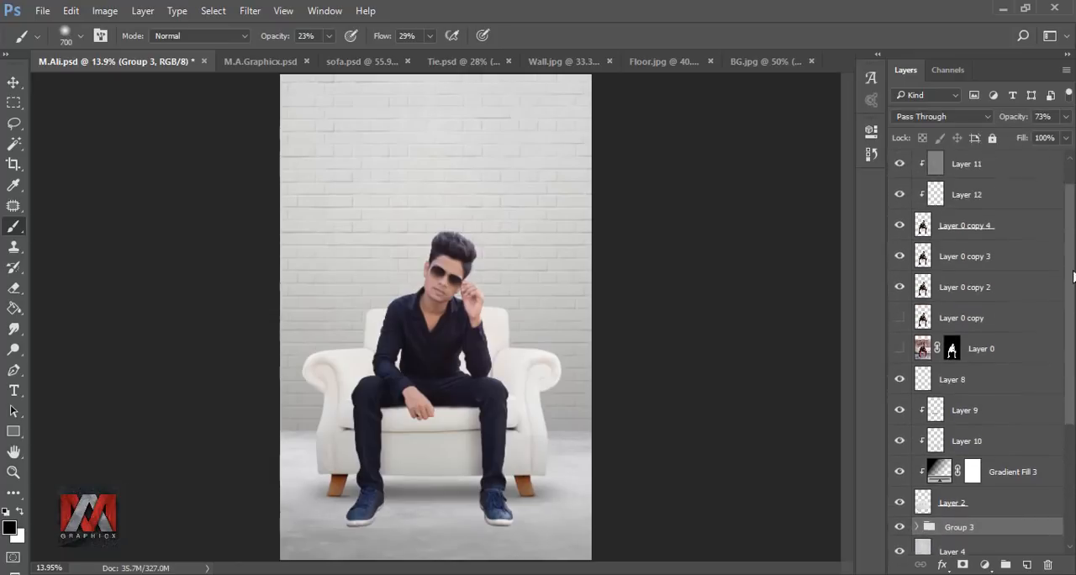
left_click(923, 351)
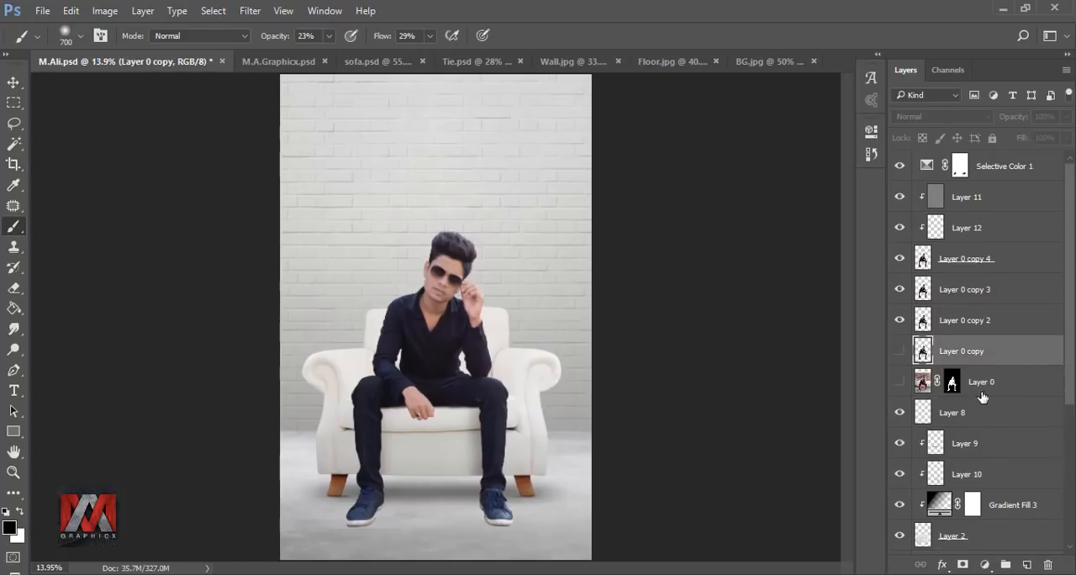
left_click(1026, 563)
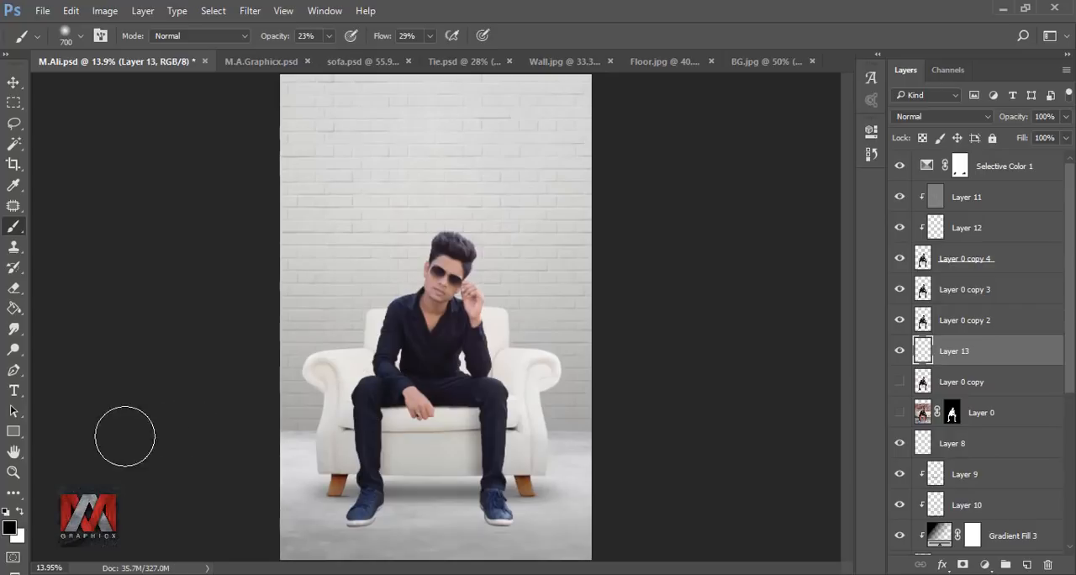
Step: Draw a closed four-sided Pen path on the floor from the left shoe's inner edge and make it a selection with 0 px feather
left_click(14, 371)
scroll(396, 529, "up", 5)
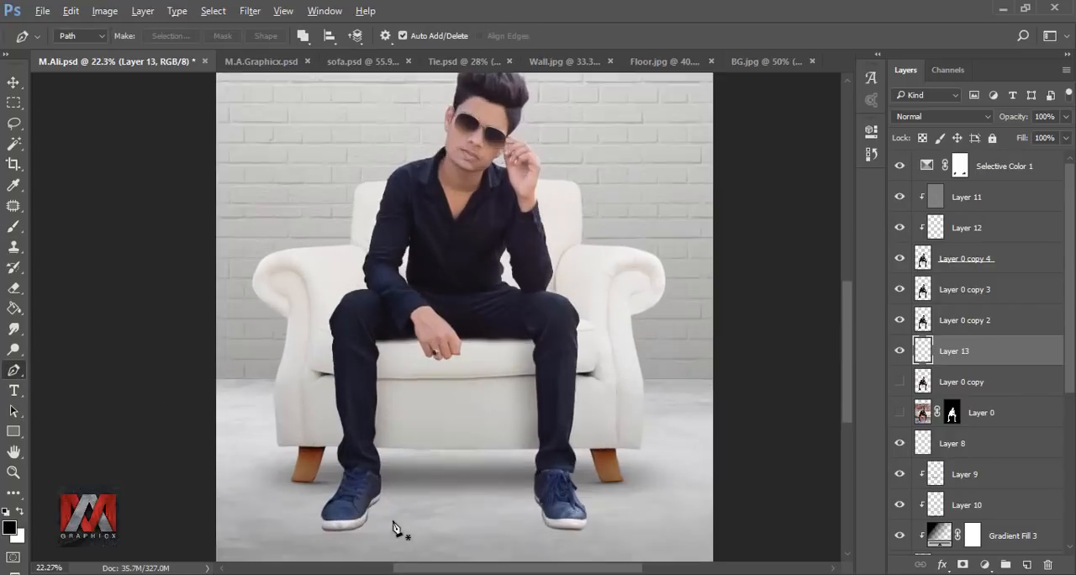
scroll(518, 492, "down", 5)
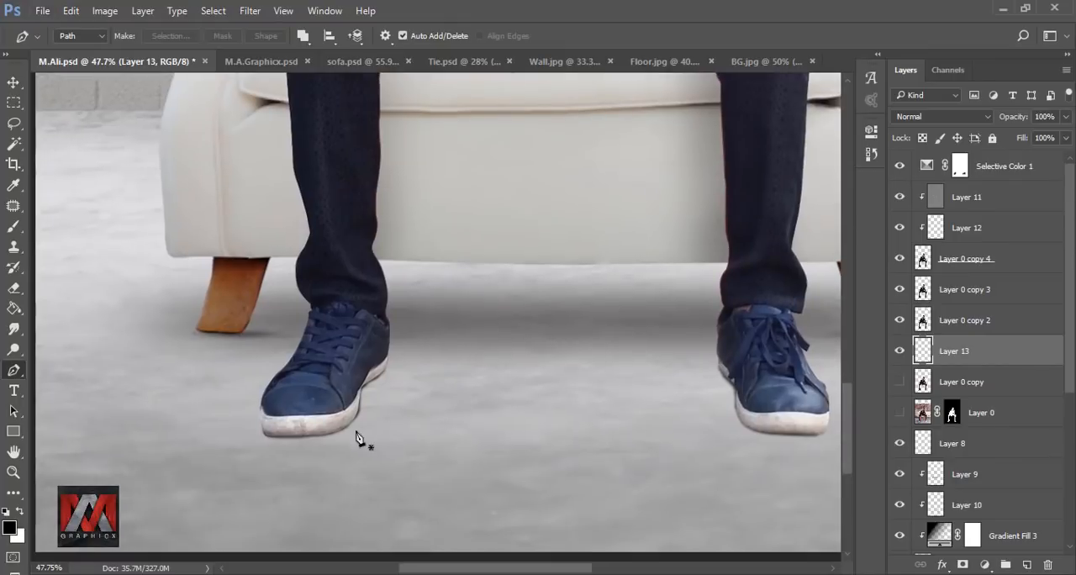
left_click(320, 432)
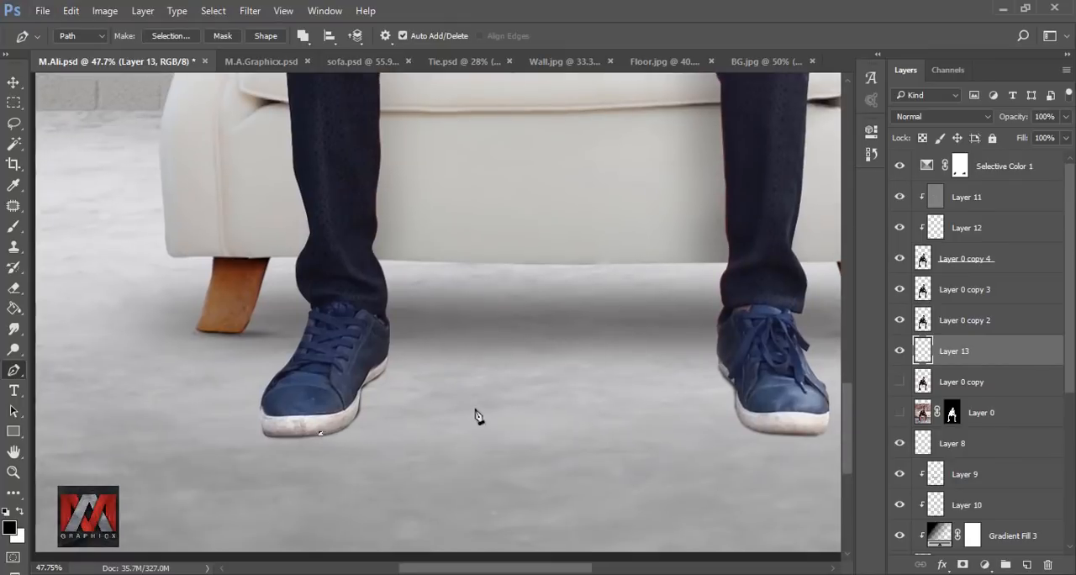
left_click(540, 405)
left_click(322, 432)
right_click(364, 424)
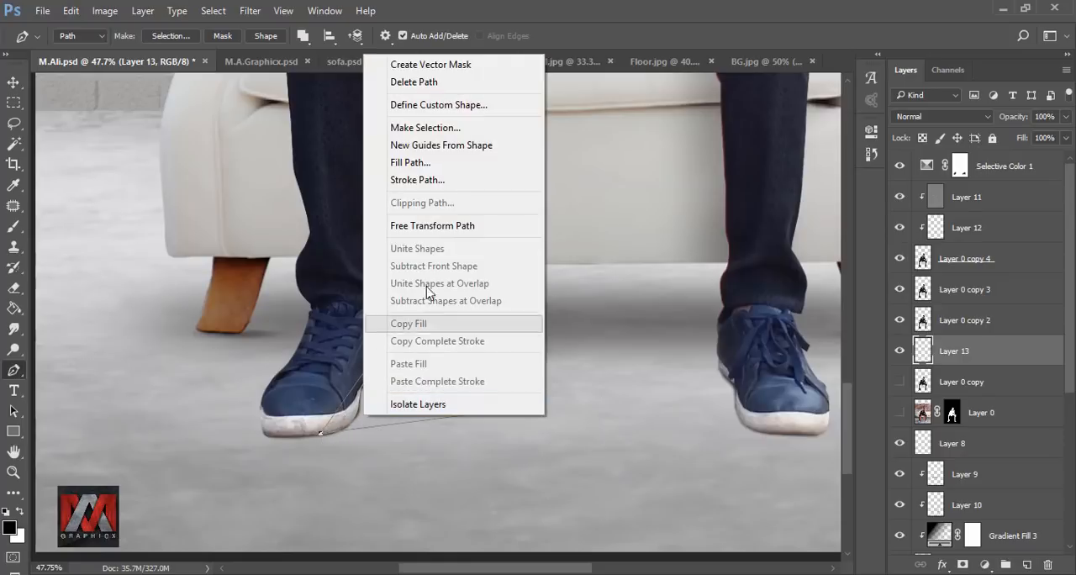
left_click(420, 127)
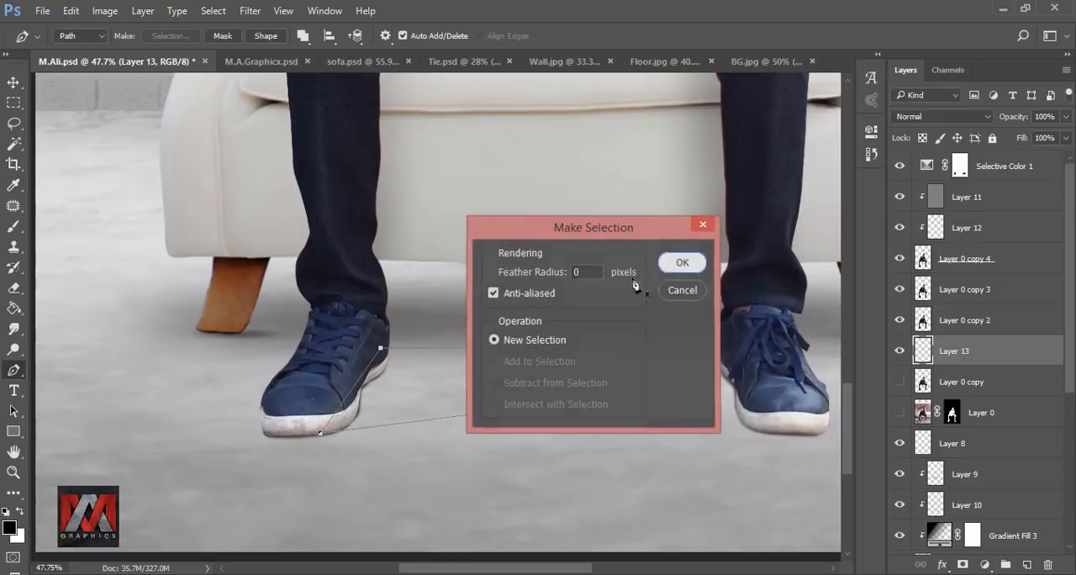
left_click(681, 263)
Step: Fill the selected floor area beside the shoe with black at 100% opacity in Normal mode and deselect
key("shift+F5")
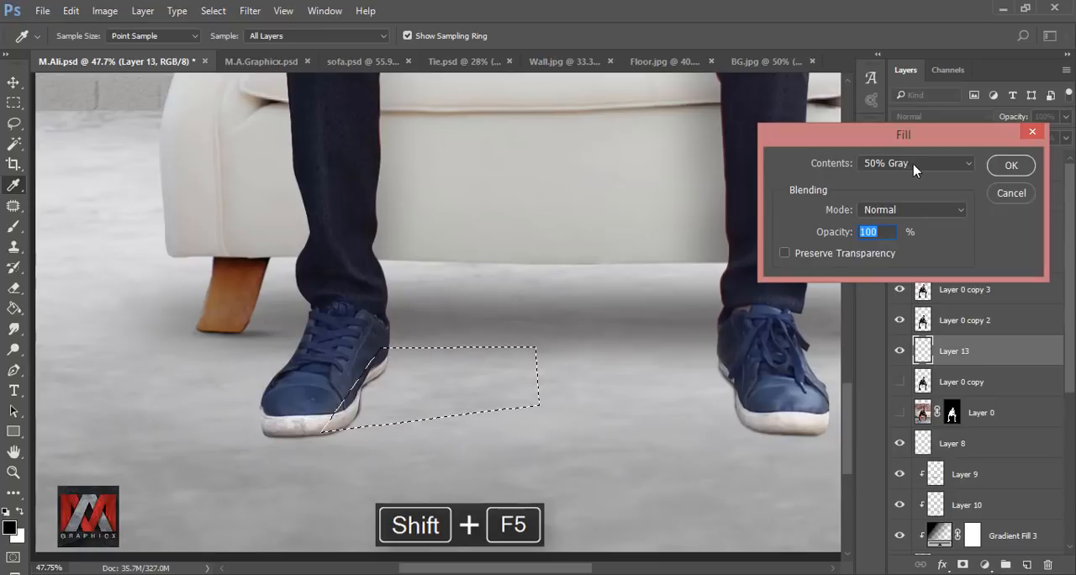
left_click(914, 165)
left_click(907, 266)
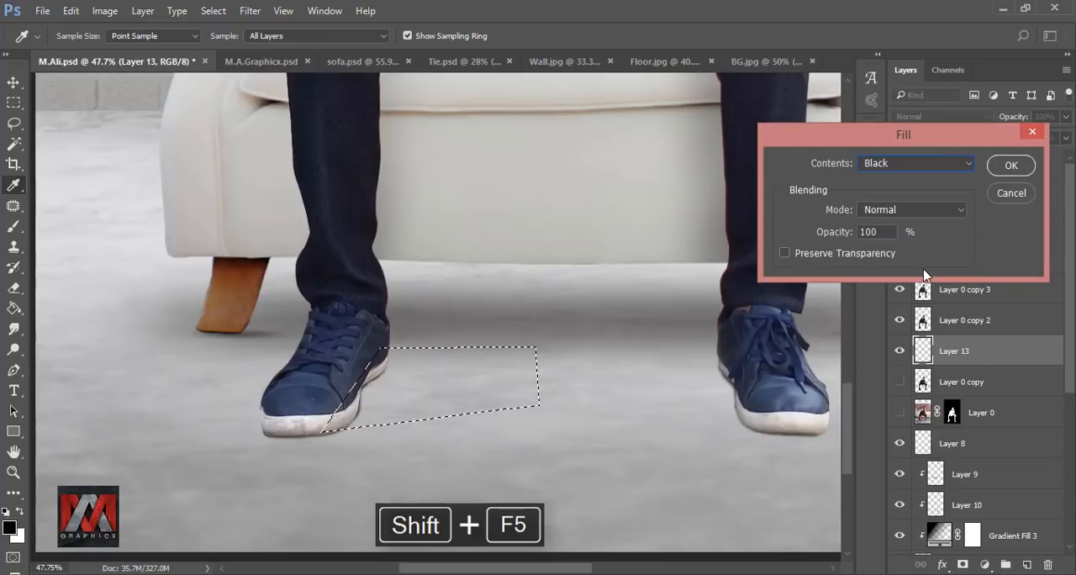
key("Return")
key("ctrl+d")
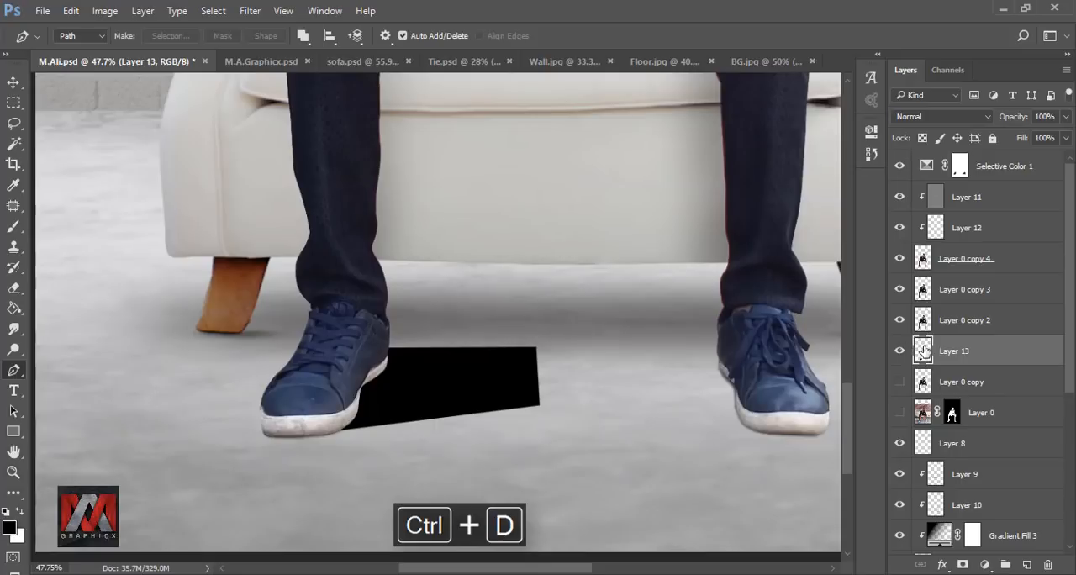
Step: Add a layer mask to the black shadow shape and fade it away from the shoe with a reversed linear black-to-transparent gradient
left_click(962, 564)
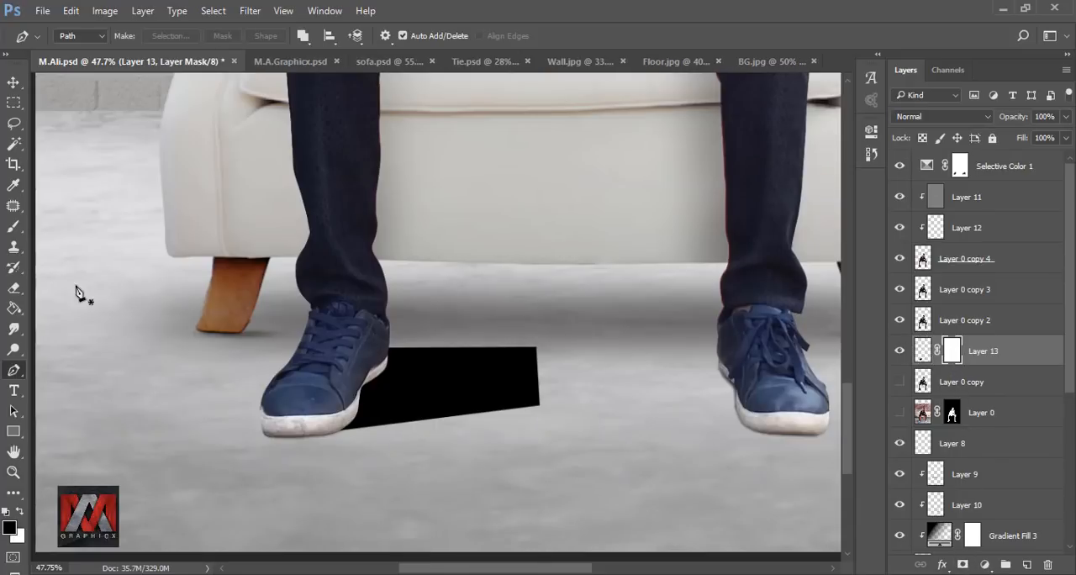
left_click(13, 309)
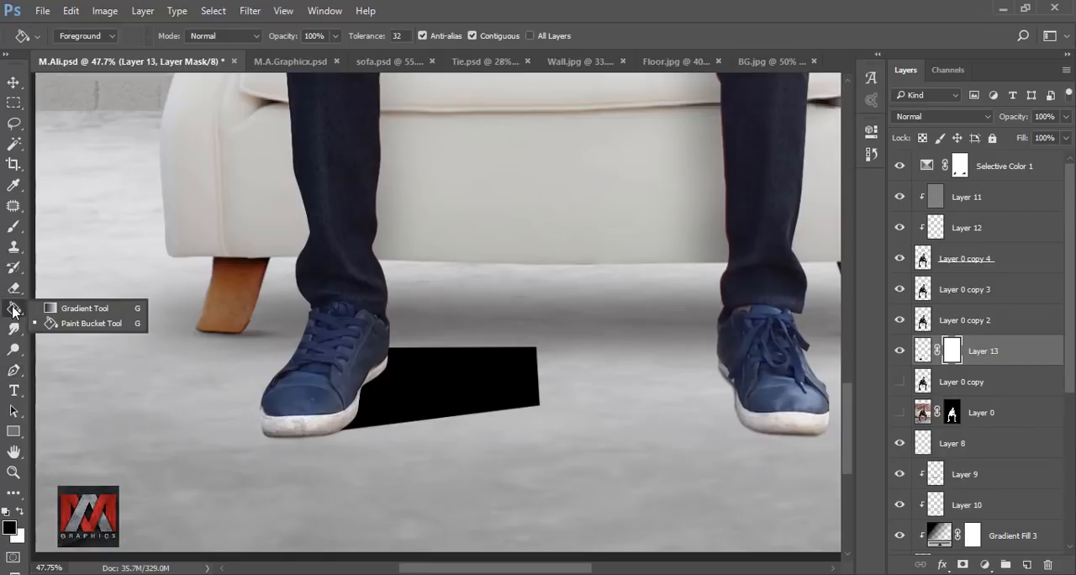
left_click(71, 308)
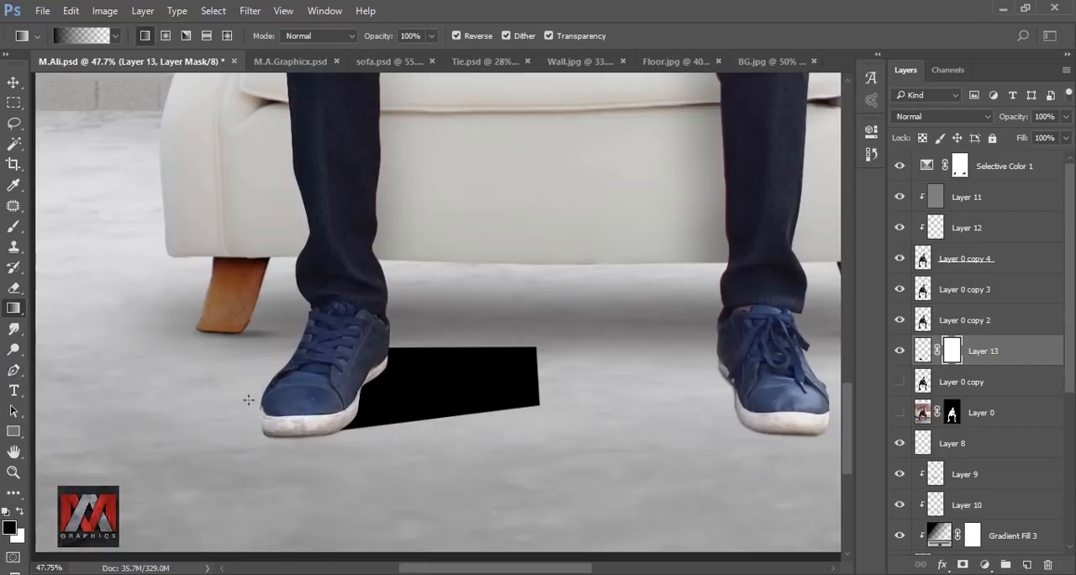
left_click_drag(249, 400, 600, 372)
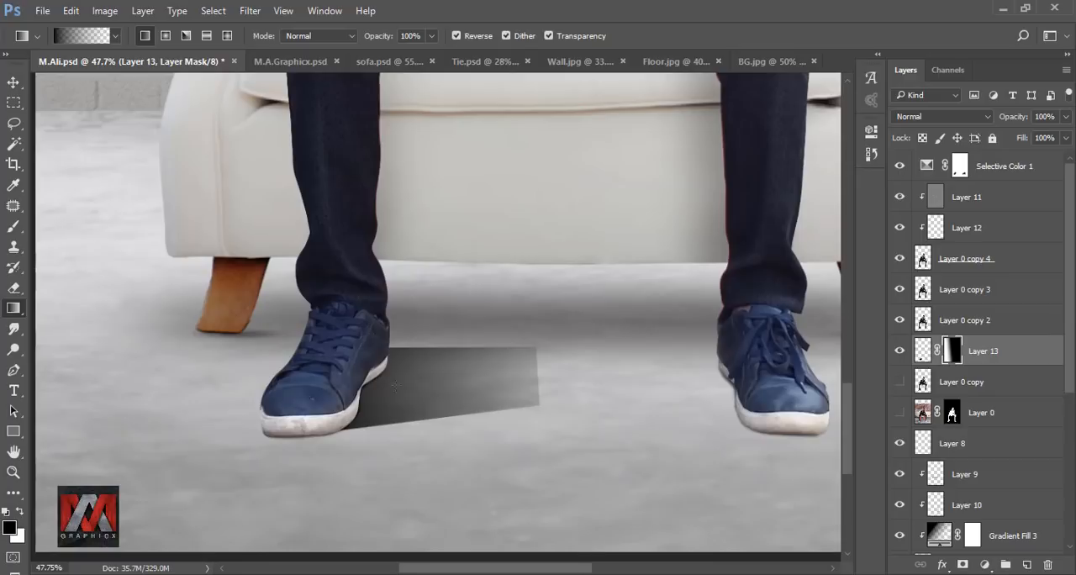
left_click_drag(302, 399, 545, 381)
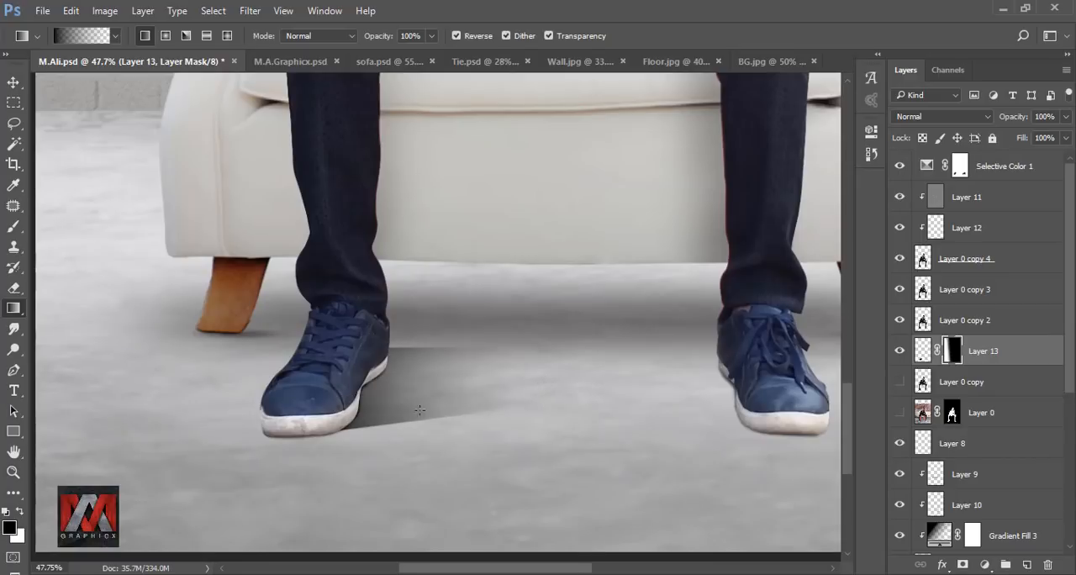
Step: Apply a Gaussian Blur with a 19.4 px radius to the shadow itself, not its mask, and compare with the layer hidden
left_click(921, 352)
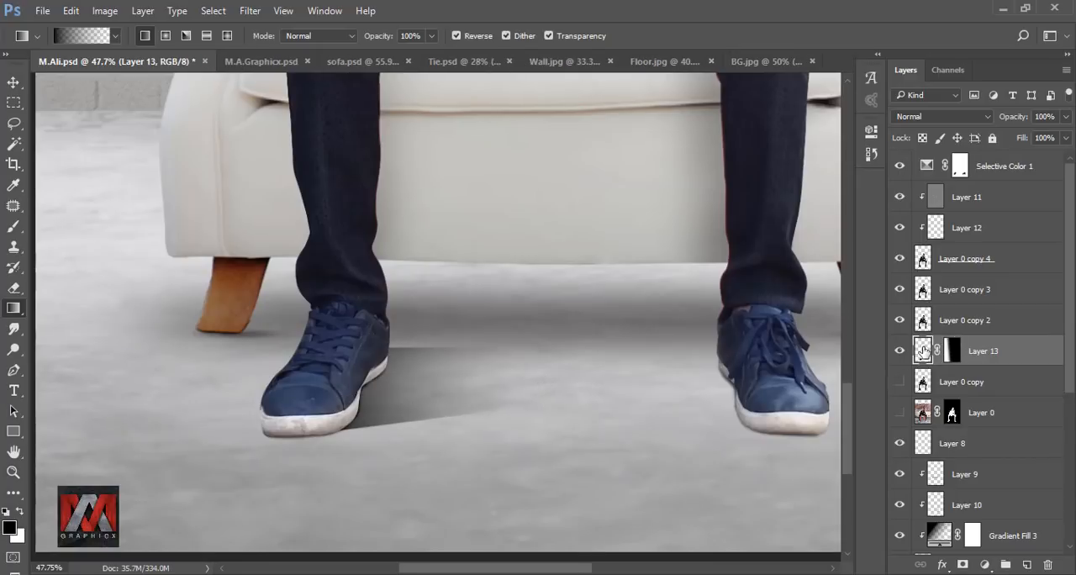
left_click(249, 10)
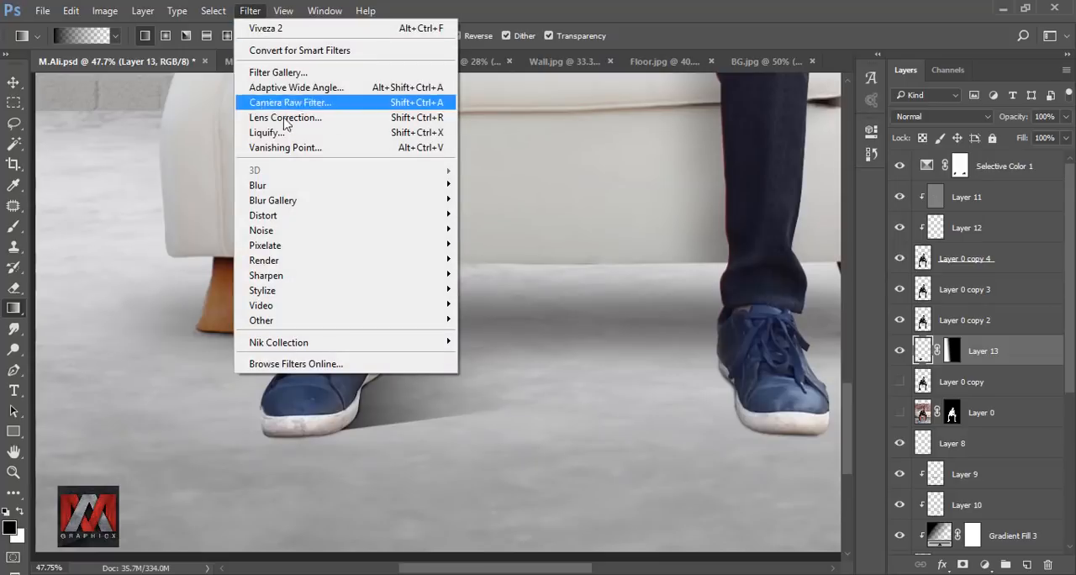
mouse_move(403, 186)
left_click(514, 245)
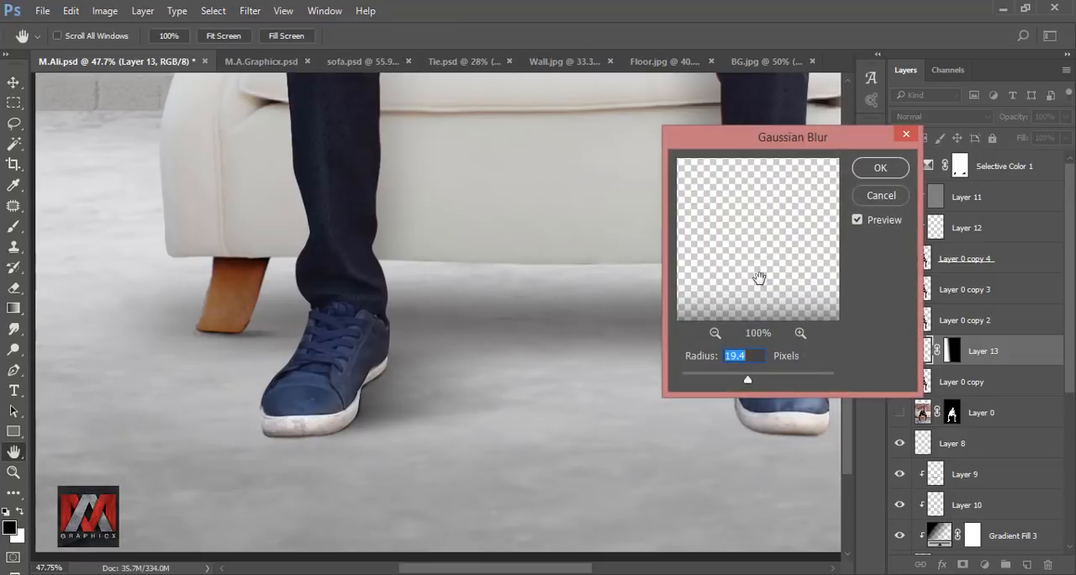
left_click(880, 167)
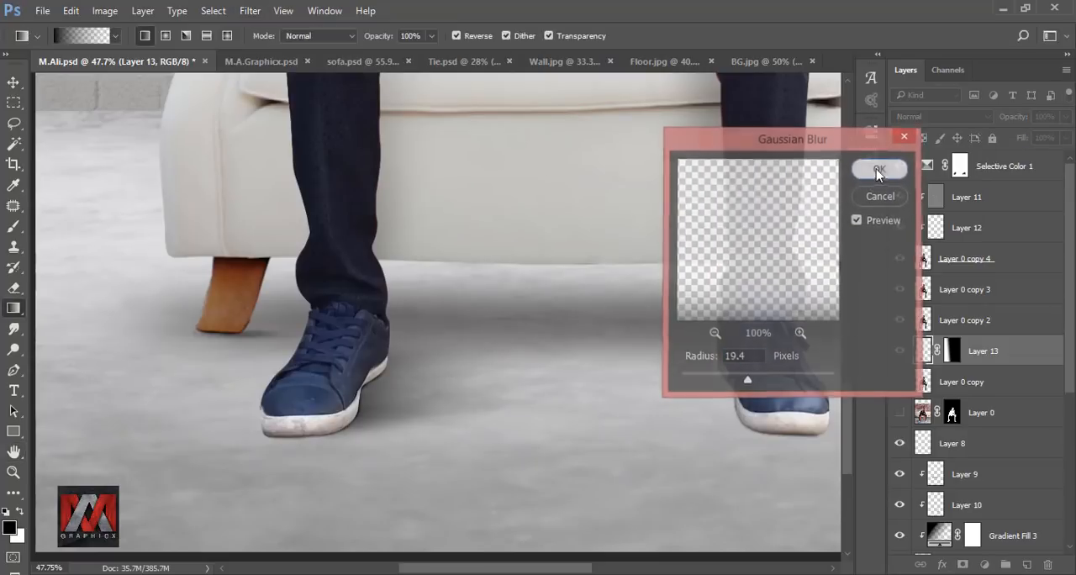
left_click(899, 353)
left_click(899, 353)
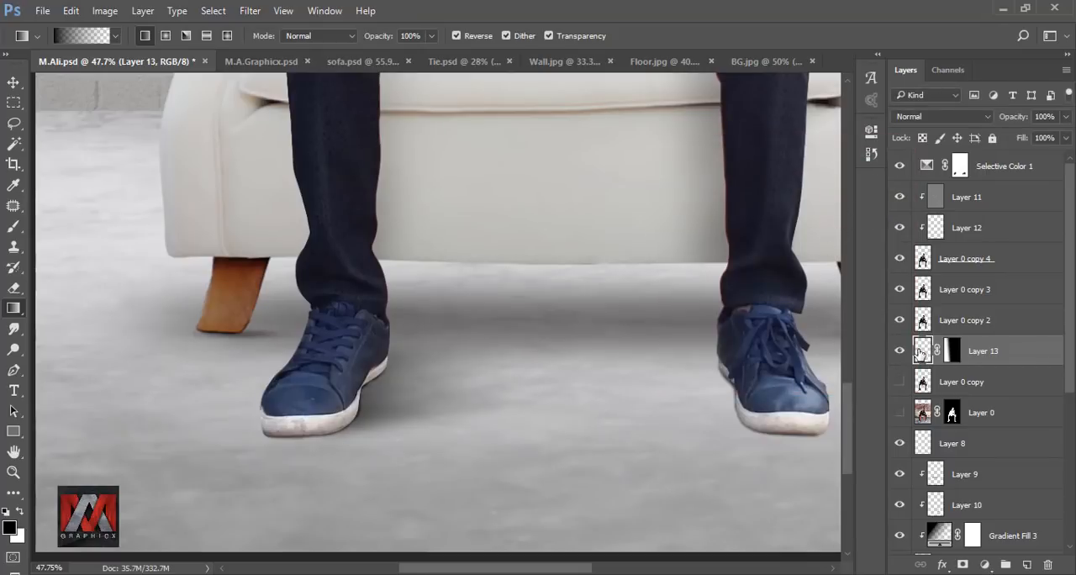
Step: Duplicate the blurred shadow layer, flip the copy horizontally, and place it against the inner edge of the other shoe
key("ctrl+j")
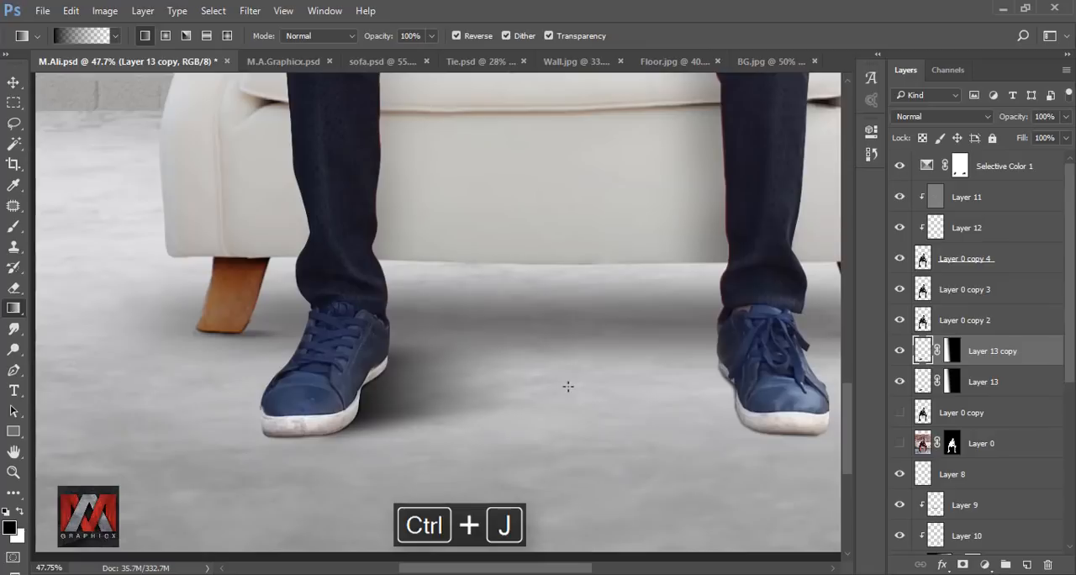
key("ctrl+t")
right_click(452, 372)
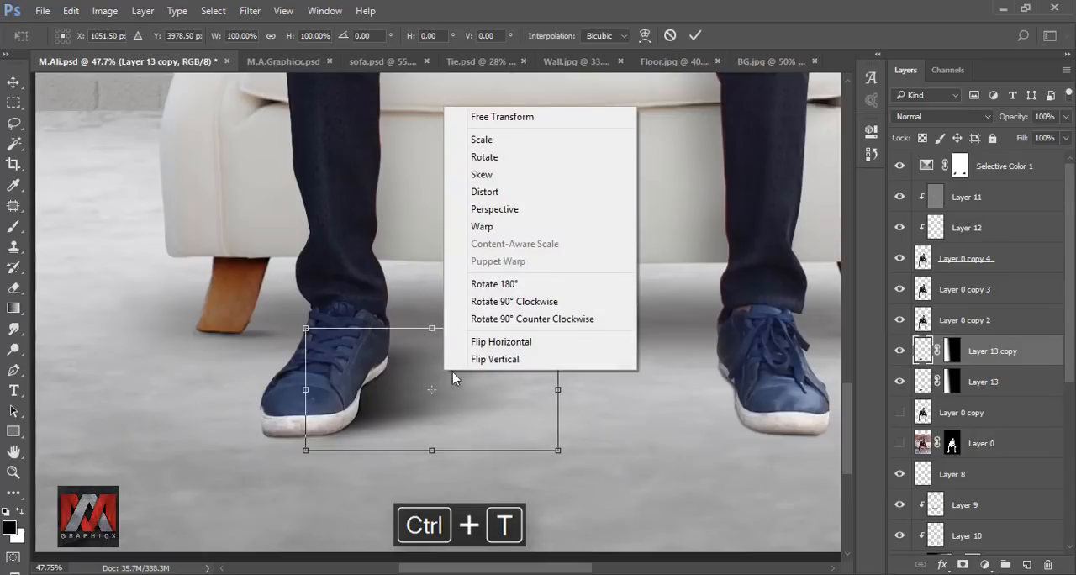
left_click(486, 341)
left_click_drag(470, 368, 723, 367)
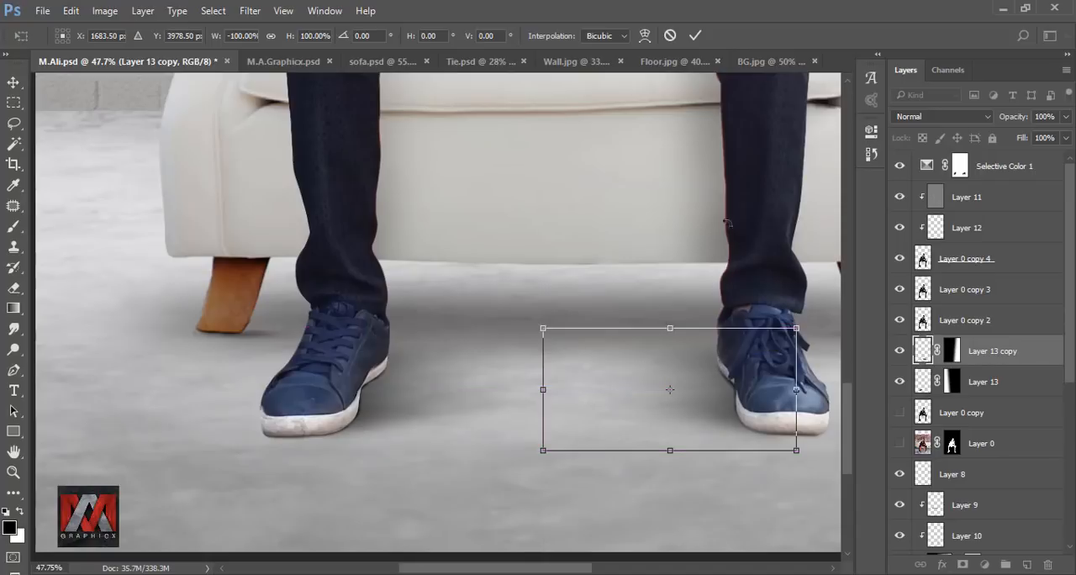
key("g")
left_click(695, 35)
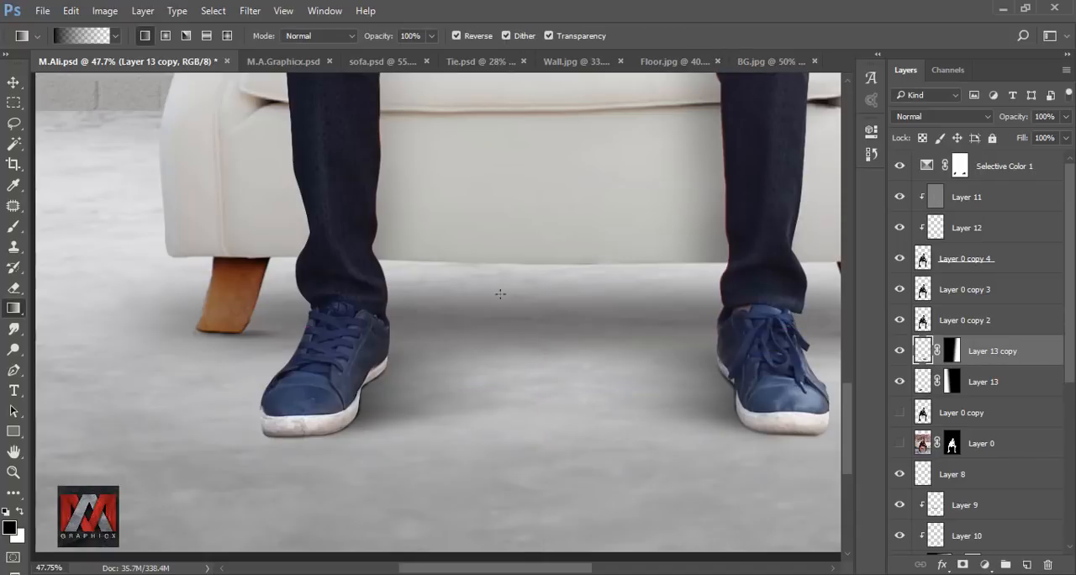
key("ctrl+0")
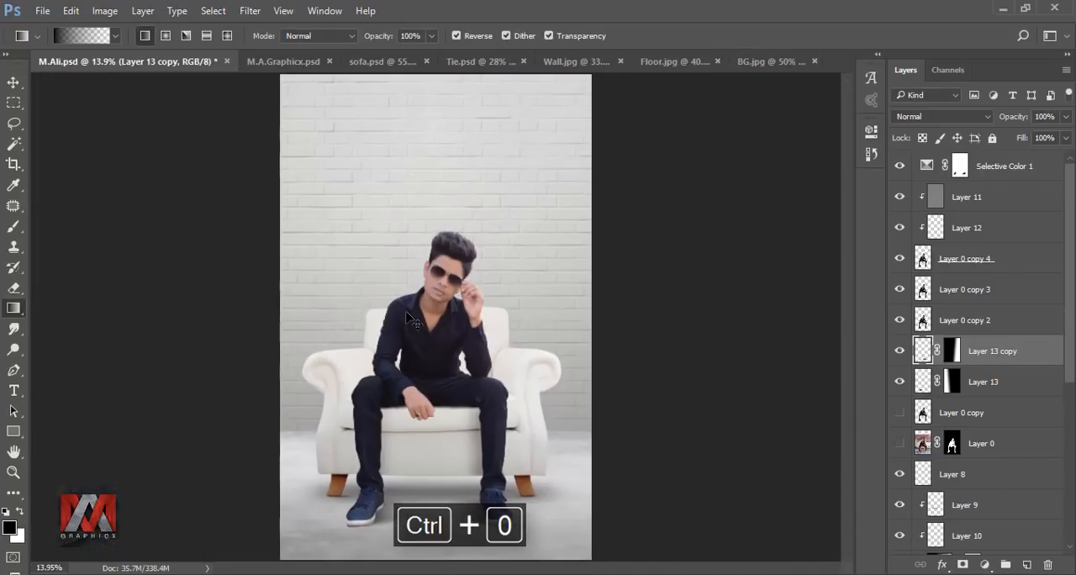
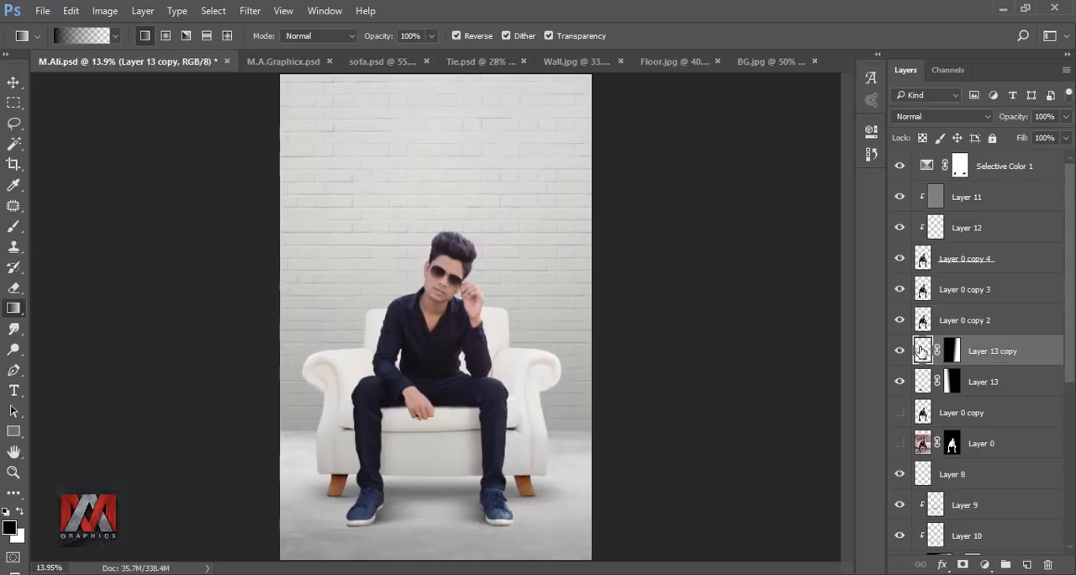
Step: Bring the white tie from Tie.psd into M.Ali.psd above the Selective Color layer, scaled to about 53.6% on the man's chest
left_click(959, 167)
left_click(514, 64)
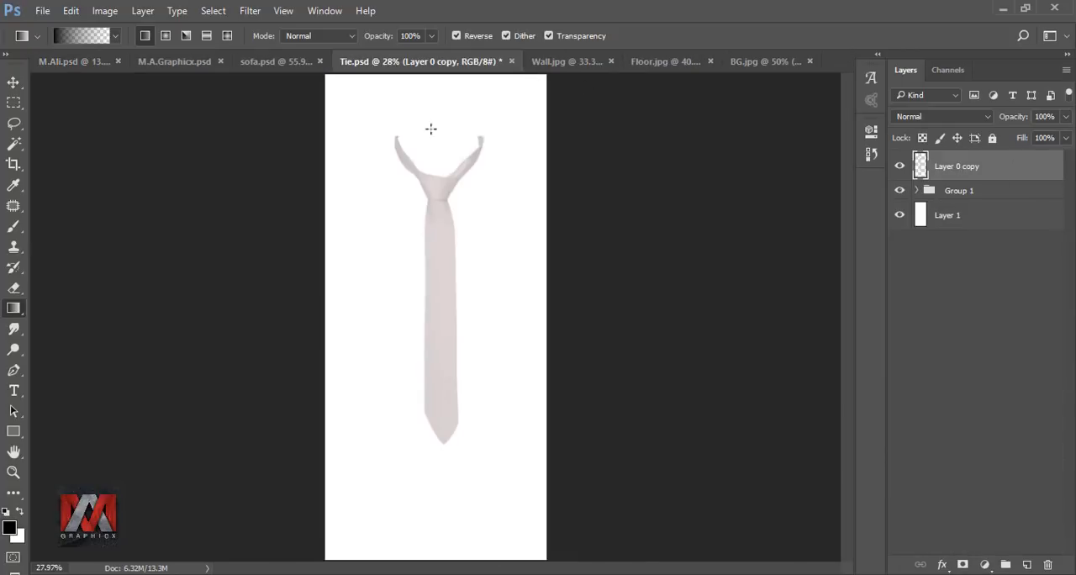
left_click(13, 81)
left_click_drag(365, 232, 435, 346)
key("ctrl+t")
left_click_drag(458, 455, 421, 373)
left_click_drag(408, 330, 434, 343)
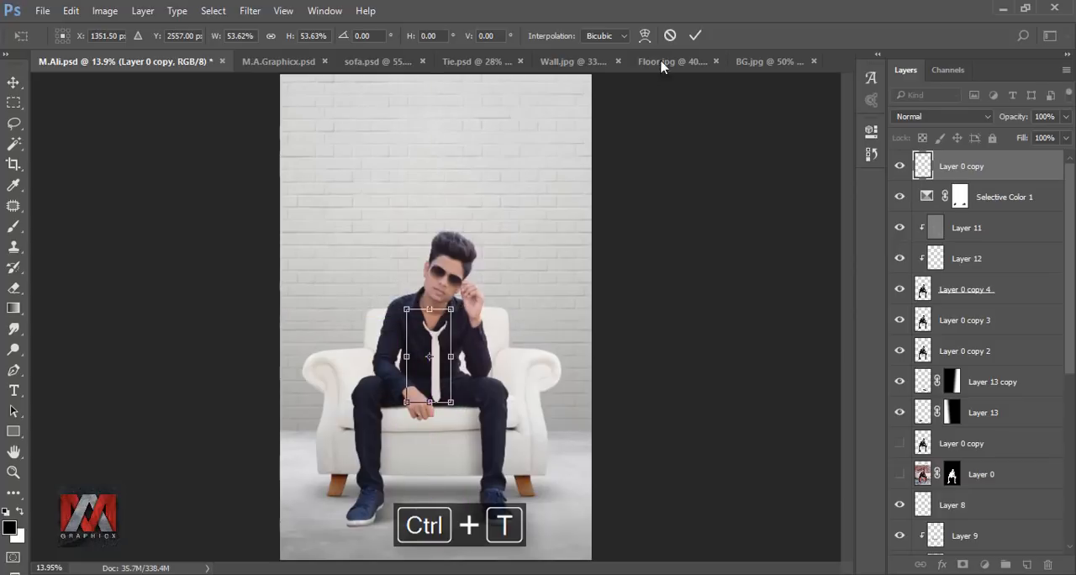
left_click(694, 36)
Step: Reposition the tie so its knot sits at the bottom of the shirt's open V-neck
scroll(459, 337, "up", 3)
scroll(459, 336, "up", 4)
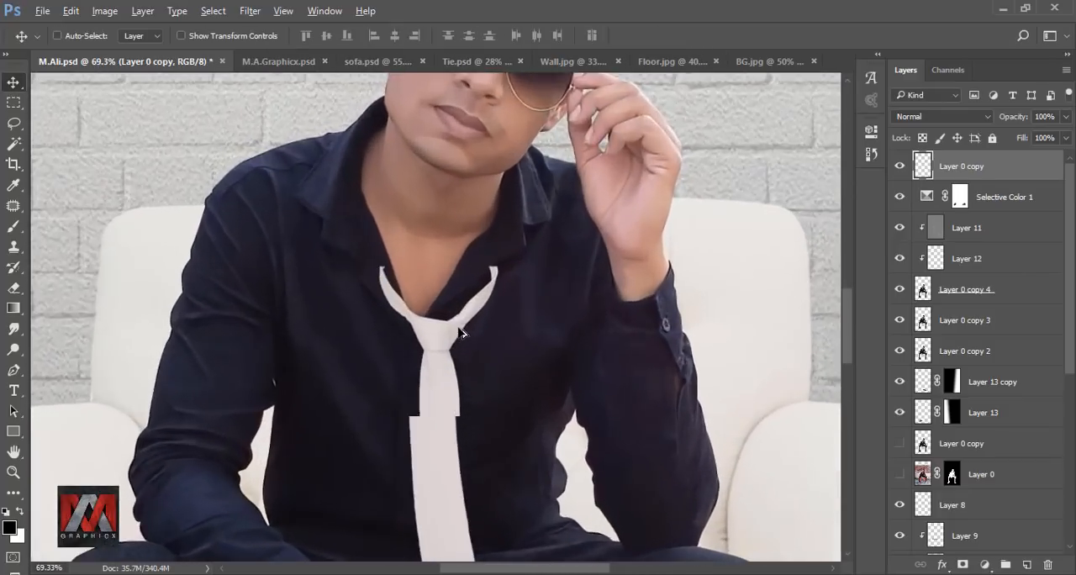
left_click_drag(445, 336, 422, 347)
scroll(483, 252, "down", 5)
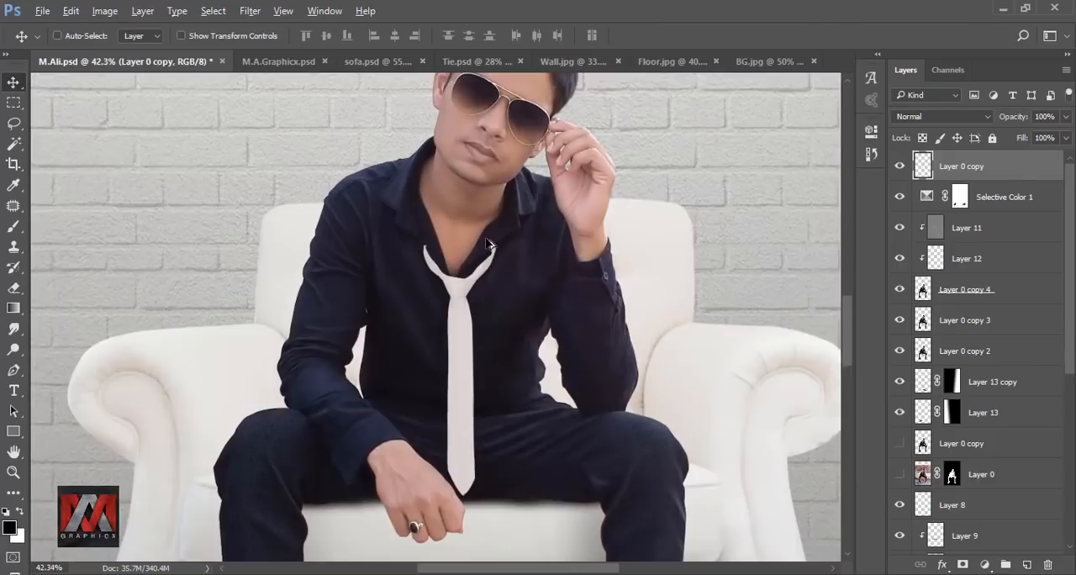
scroll(488, 247, "up", 6)
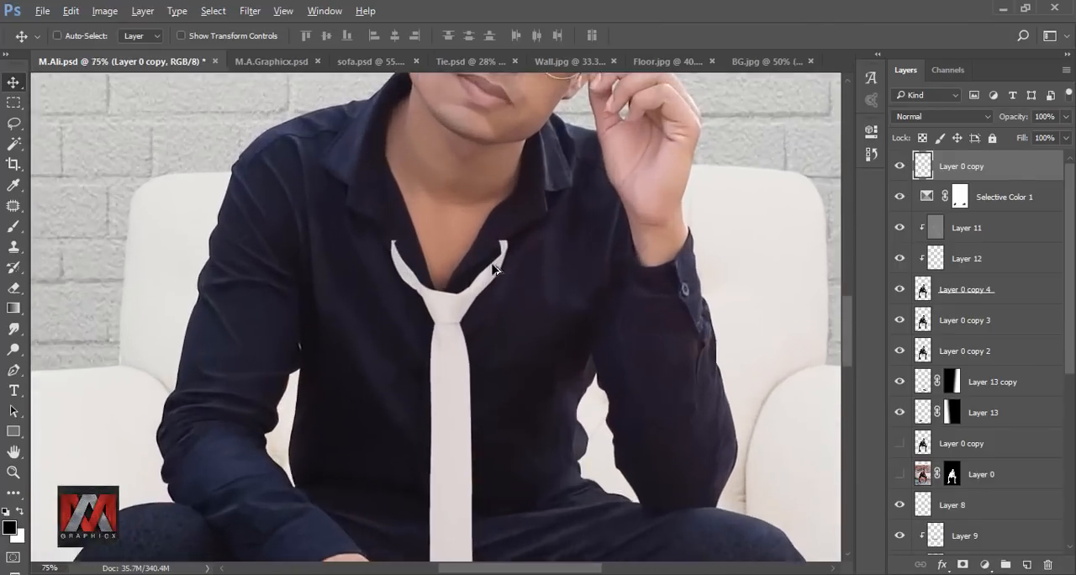
left_click_drag(400, 366, 397, 361)
scroll(396, 361, "down", 5)
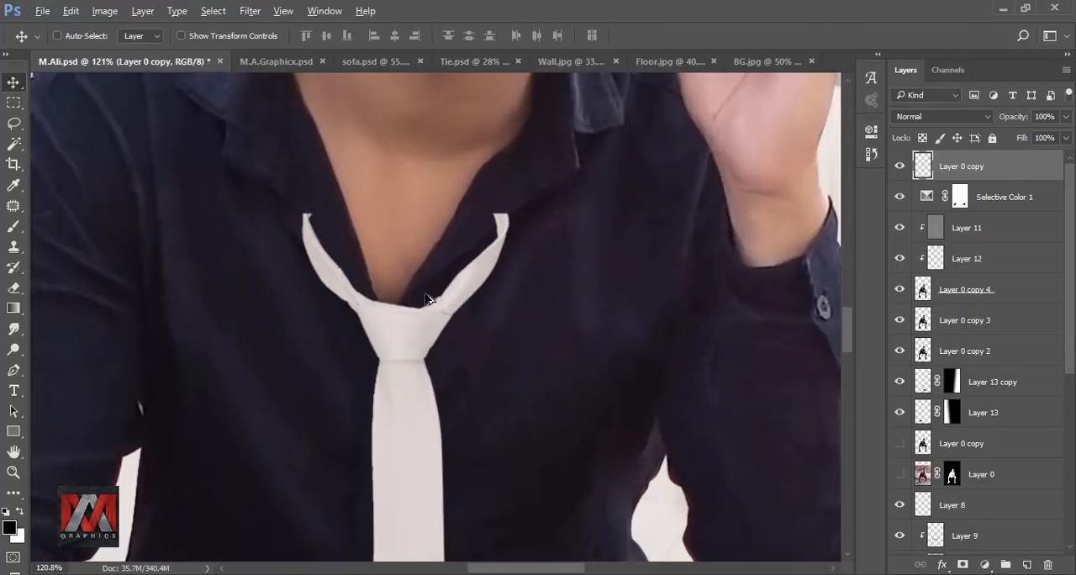
scroll(499, 225, "up", 5)
scroll(499, 225, "up", 1)
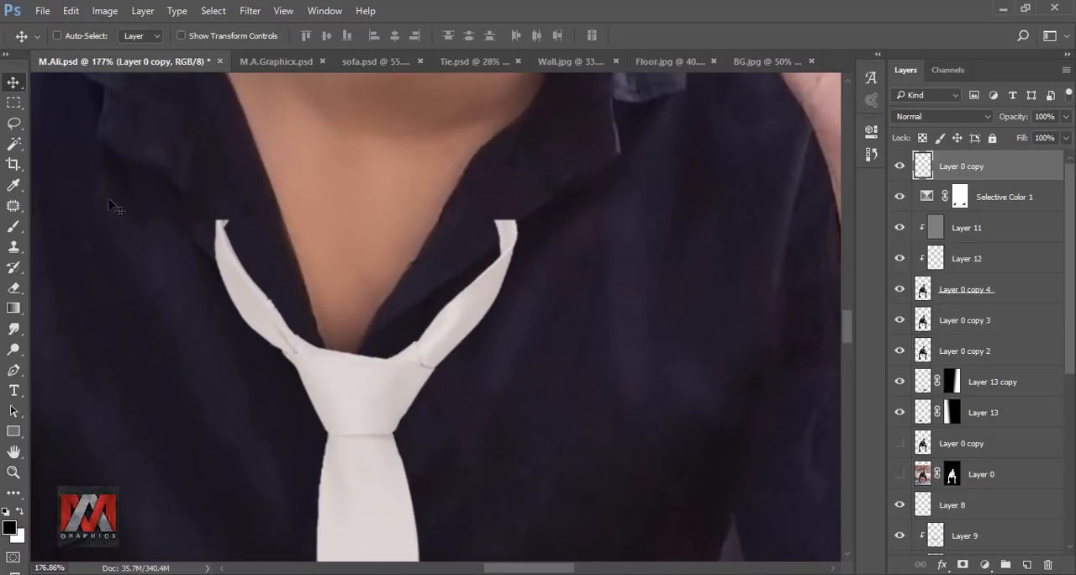
Step: Lasso the tie's neck strap beside the raised hand and cut it onto its own layer
left_click(13, 123)
mouse_move(502, 190)
left_mouse_down()
mouse_move(442, 274)
mouse_move(415, 336)
mouse_move(423, 362)
mouse_move(520, 356)
mouse_move(504, 192)
left_mouse_up()
right_click(497, 252)
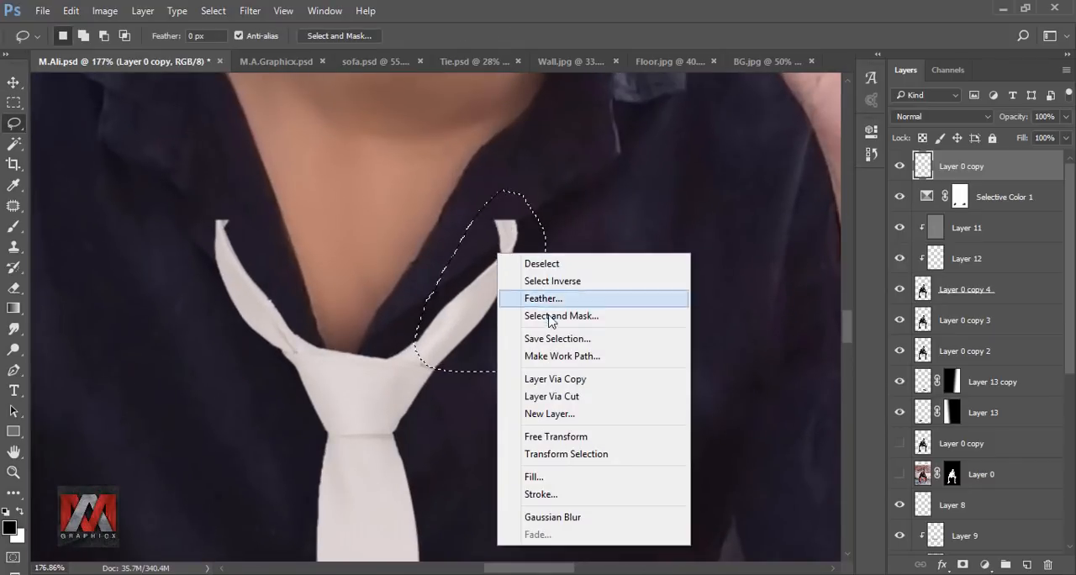
left_click(581, 395)
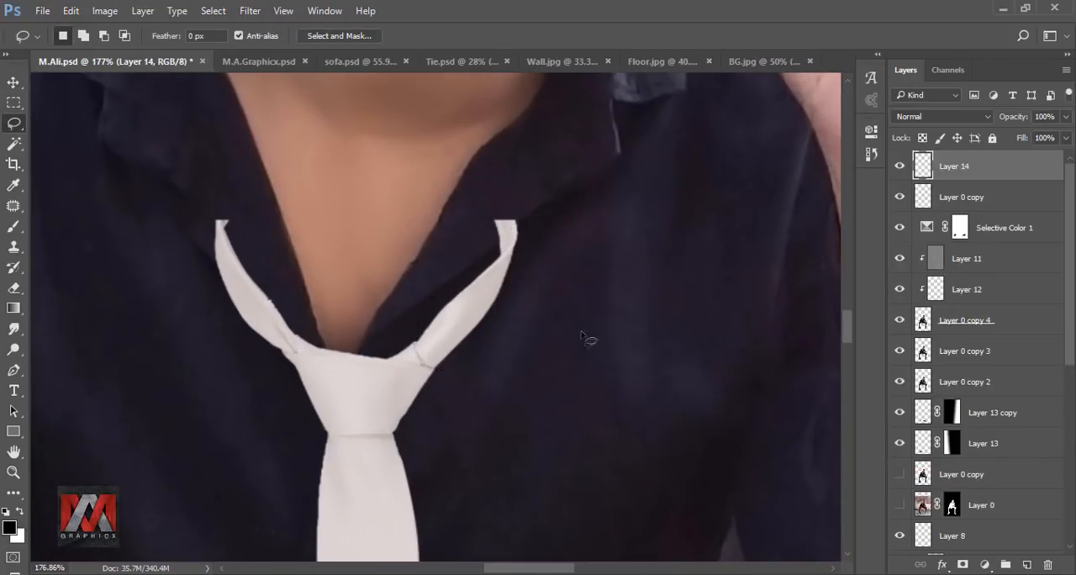
Step: Warp the cut strap so it extends from the knot up toward the edge of the shirt collar
left_click(14, 82)
key("ctrl+t")
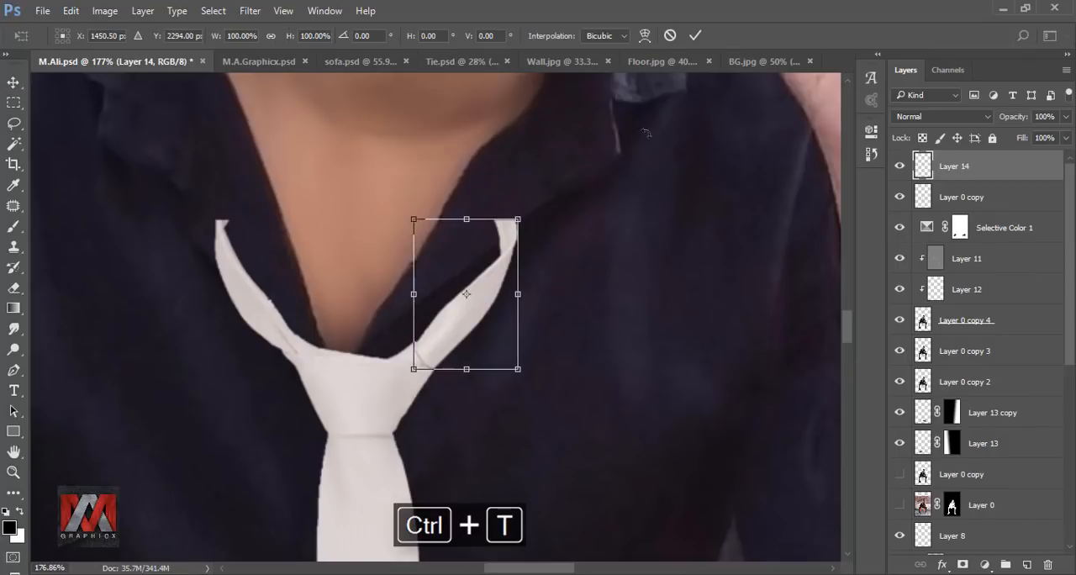
left_click(644, 35)
left_click_drag(496, 227, 608, 152)
left_click_drag(553, 187, 588, 205)
left_click_drag(527, 226, 514, 216)
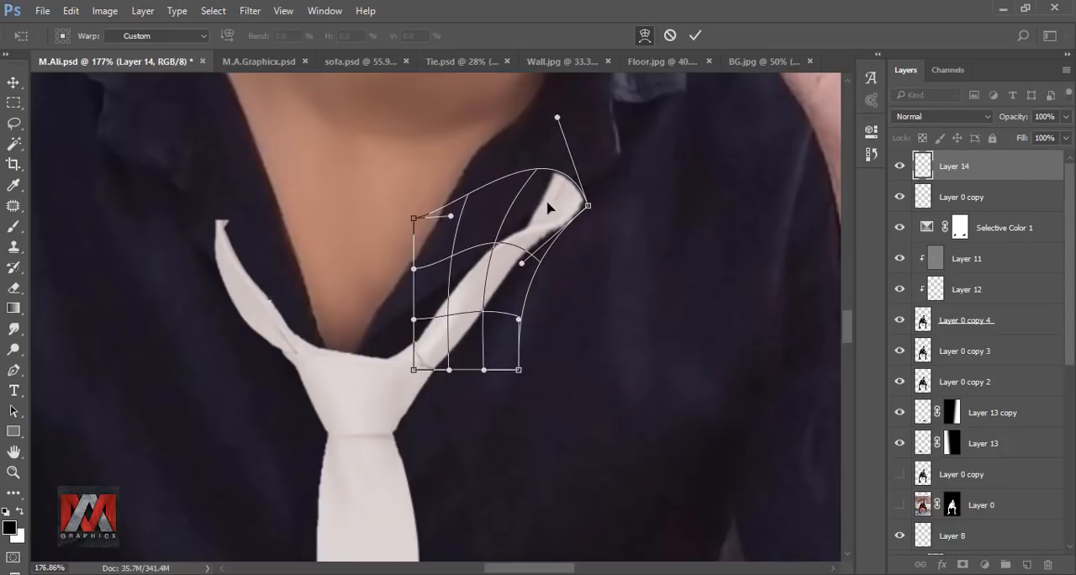
left_click_drag(425, 363, 418, 373)
left_click(694, 35)
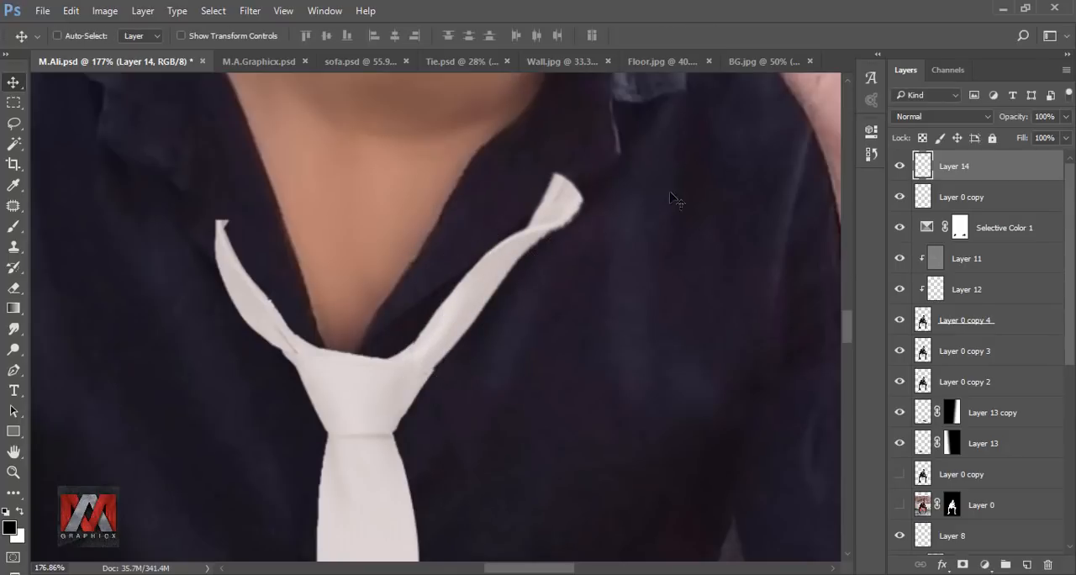
Step: With the strap layer at 30% opacity, trace the strap tip overlapping the collar with the Pen tool, delete that selected area and deselect
left_click(13, 369)
left_click(1065, 116)
left_click_drag(1065, 137, 1013, 137)
left_click(606, 166)
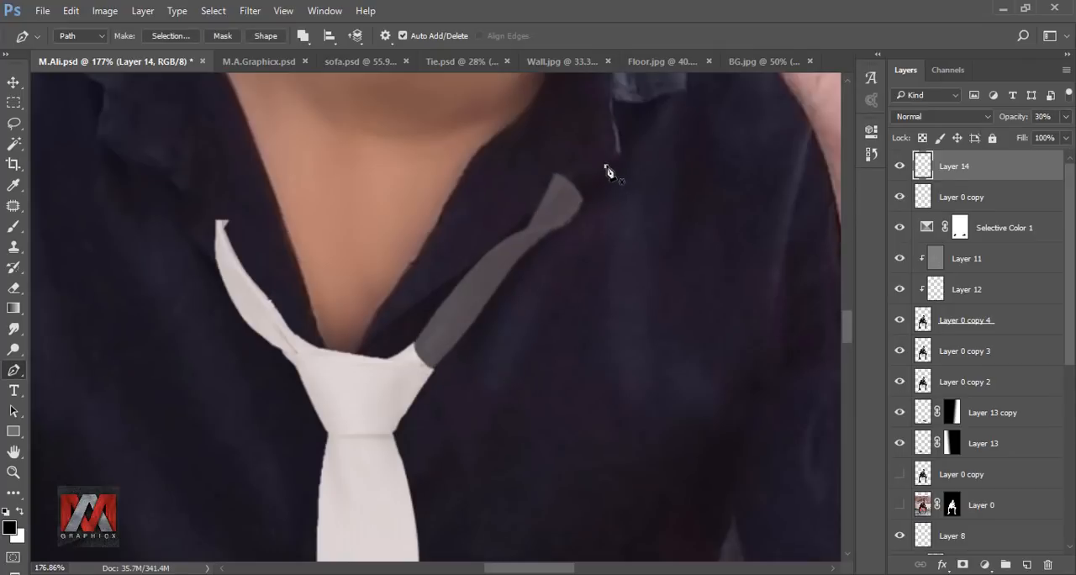
left_click_drag(509, 233, 500, 242)
left_click(495, 197)
left_click(544, 138)
left_click(594, 134)
left_click(606, 166)
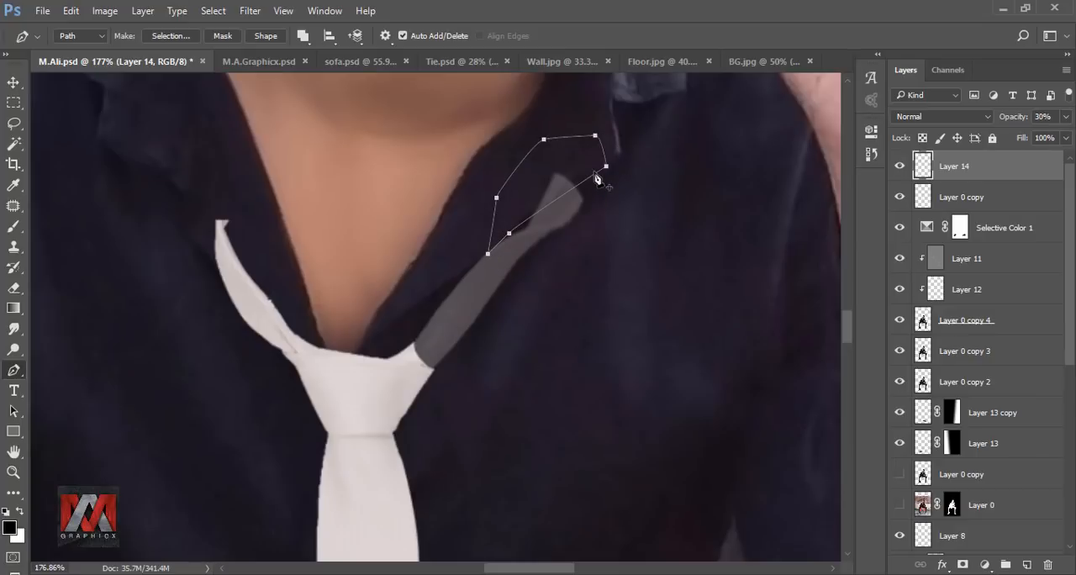
right_click(595, 174)
left_click(663, 268)
left_click(689, 262)
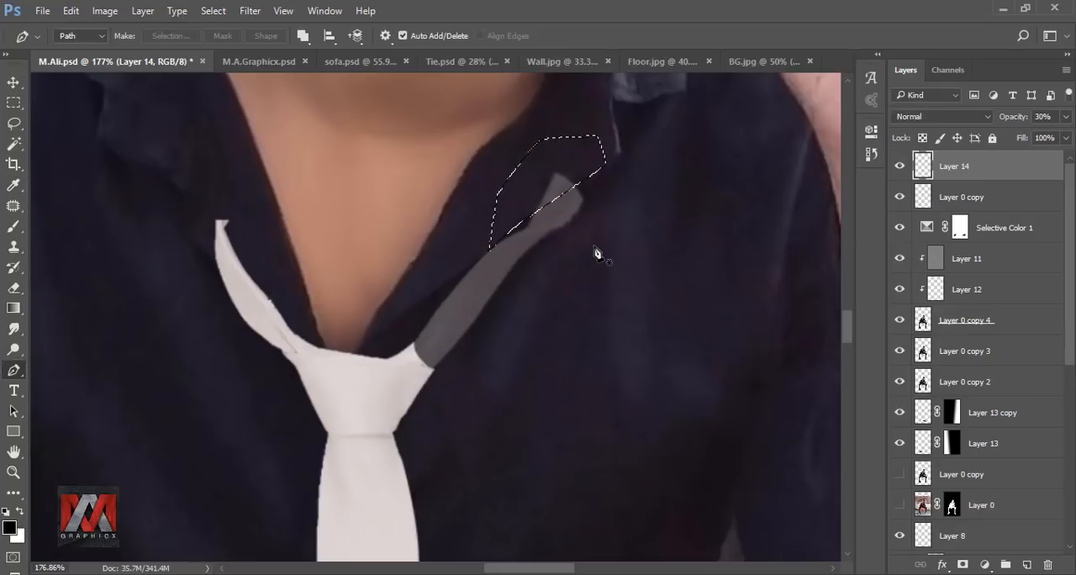
key("ctrl+d")
Step: Restore the trimmed strap layer's opacity to 100%
left_click(1066, 118)
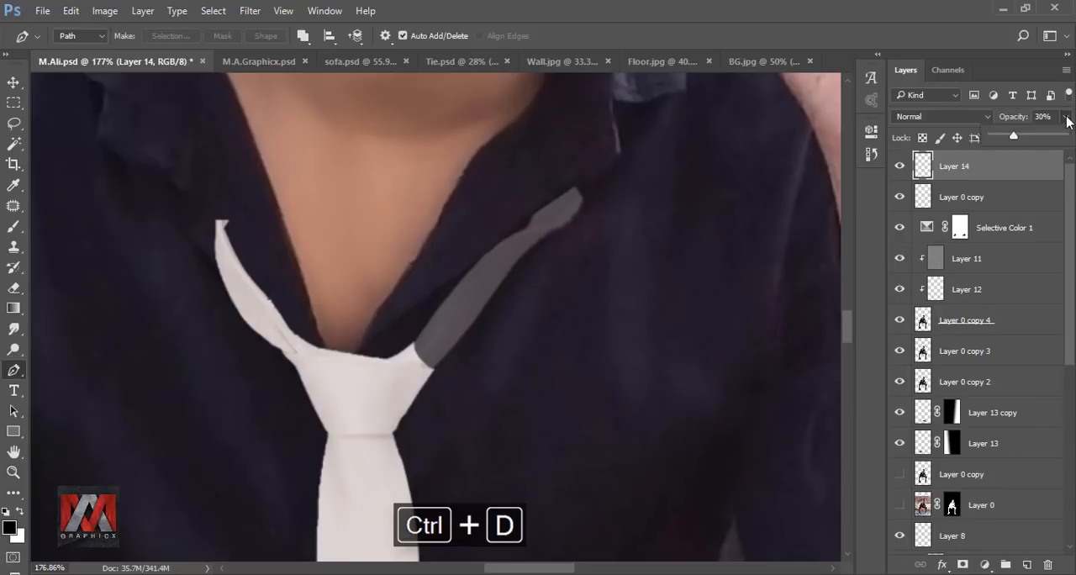
left_click_drag(1016, 139, 1073, 140)
left_click(927, 168)
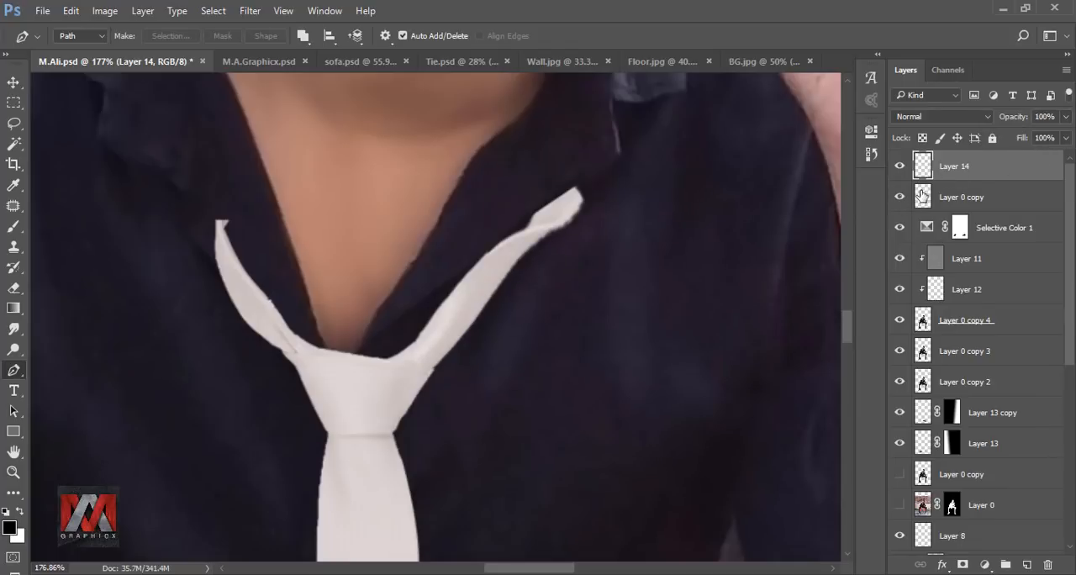
Step: Lasso the opposite neck strap on the tie's Layer 0 copy and cut it onto a separate layer
left_click(921, 197)
mouse_move(365, 281)
left_mouse_down()
mouse_move(404, 299)
mouse_move(402, 449)
mouse_move(472, 461)
mouse_move(420, 313)
left_mouse_up()
left_click(13, 123)
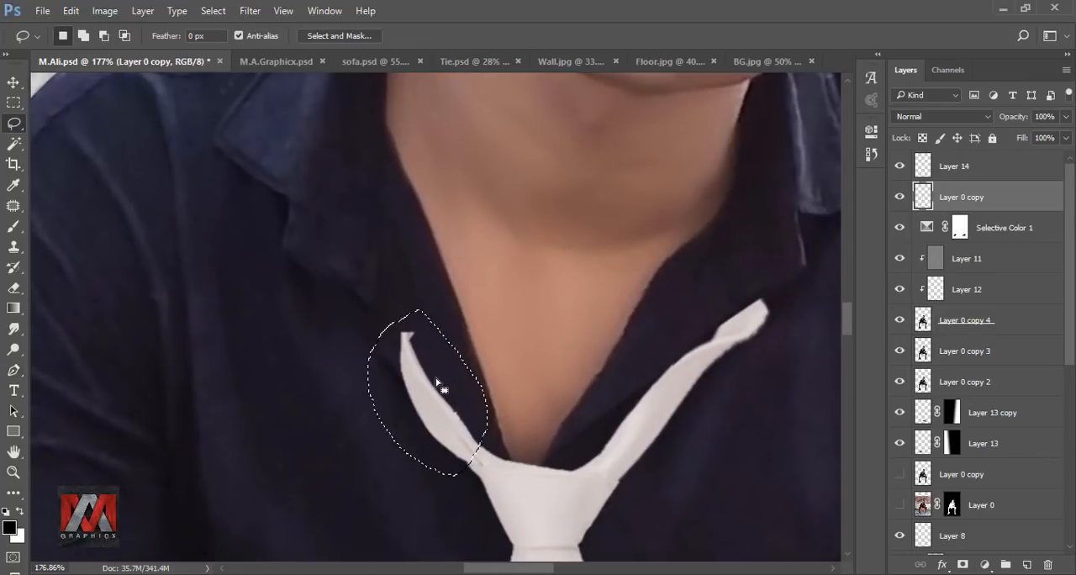
right_click(435, 351)
left_click(547, 228)
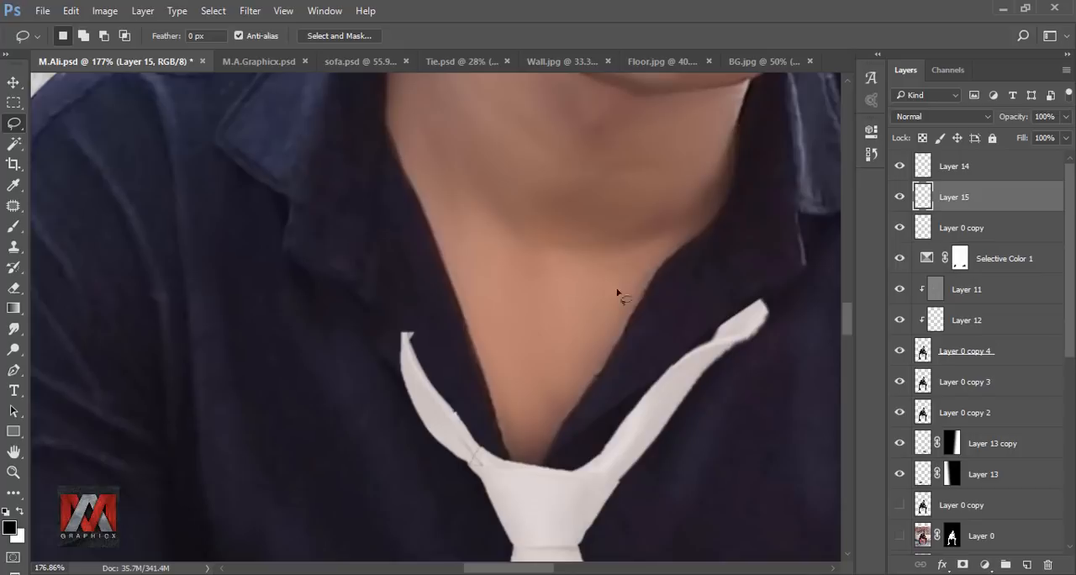
Step: Warp the second strap so it widens and reaches up to the underside of the other collar flap
key("ctrl+t")
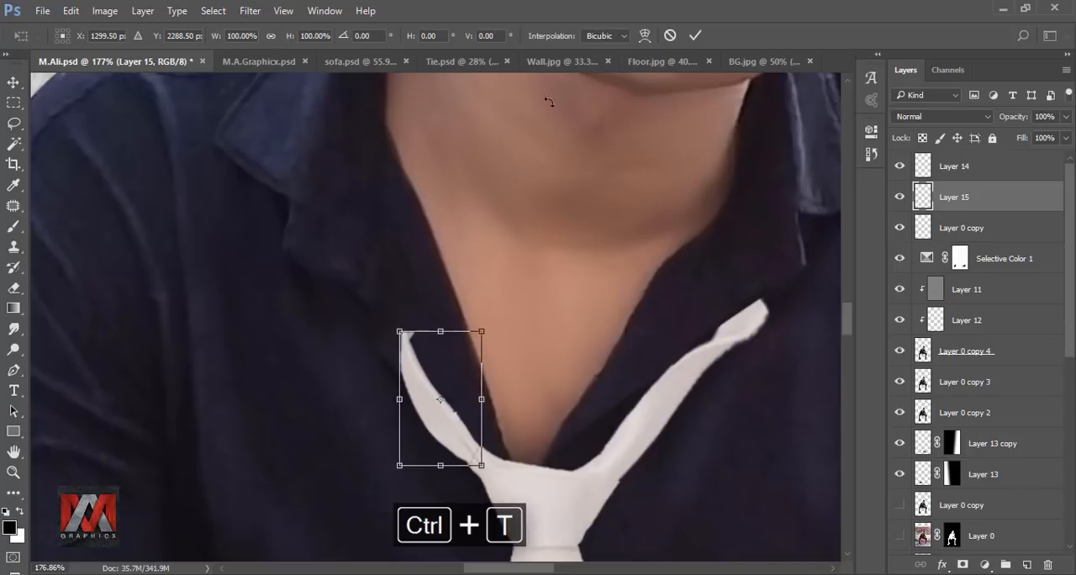
left_click(647, 35)
left_click_drag(468, 452, 473, 456)
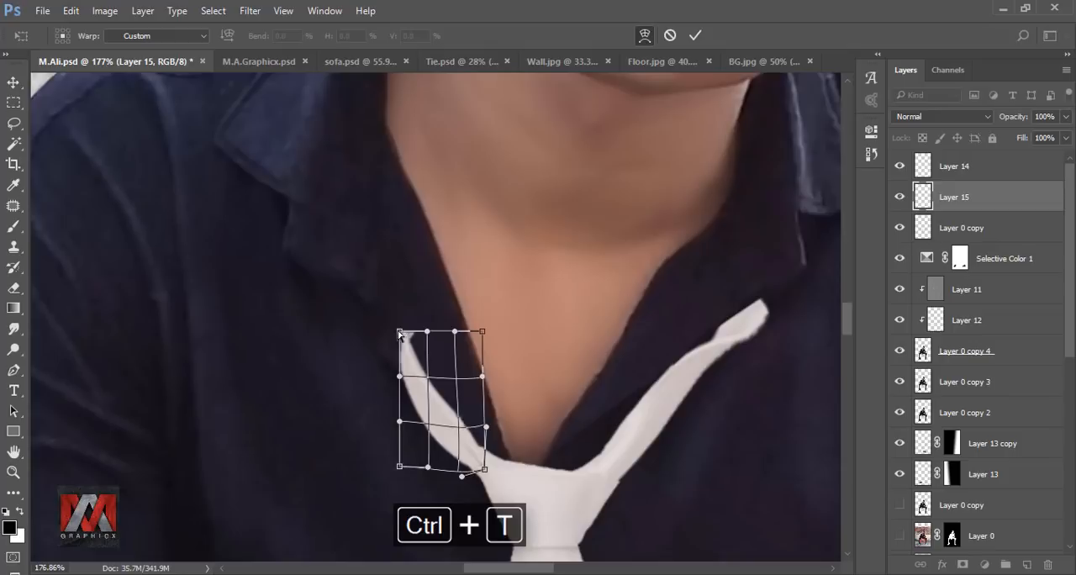
left_click_drag(399, 333, 312, 256)
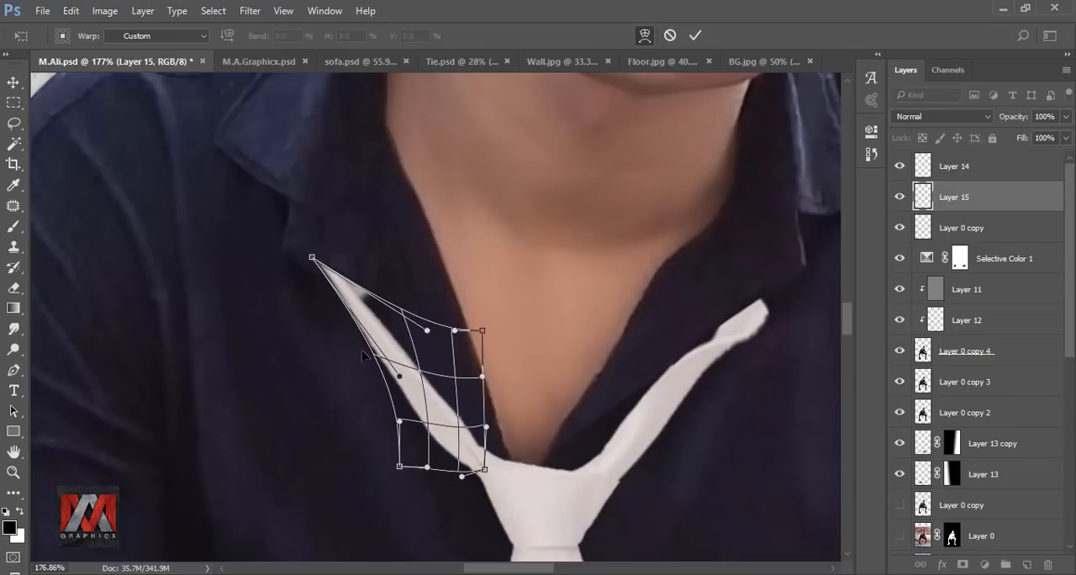
left_click_drag(399, 375, 334, 367)
mouse_move(362, 313)
left_mouse_down()
mouse_move(384, 311)
mouse_move(377, 304)
left_mouse_up()
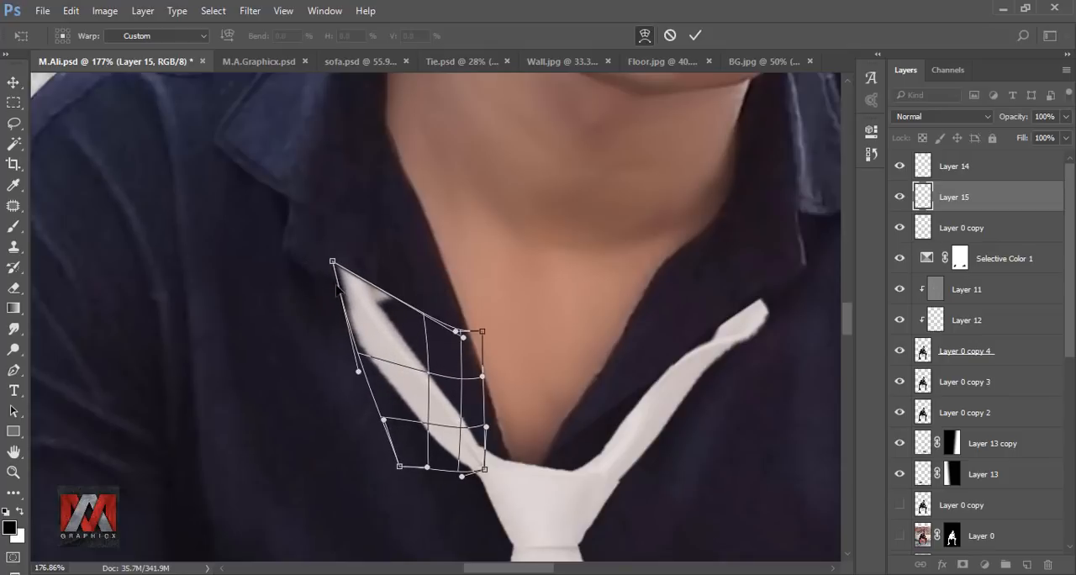
left_click(694, 35)
Step: Lasso and delete the pointed tip of the second strap below the collar, deselect, and fit the image to the window
mouse_move(1065, 117)
left_mouse_down()
mouse_move(1011, 140)
mouse_move(1064, 135)
left_mouse_up()
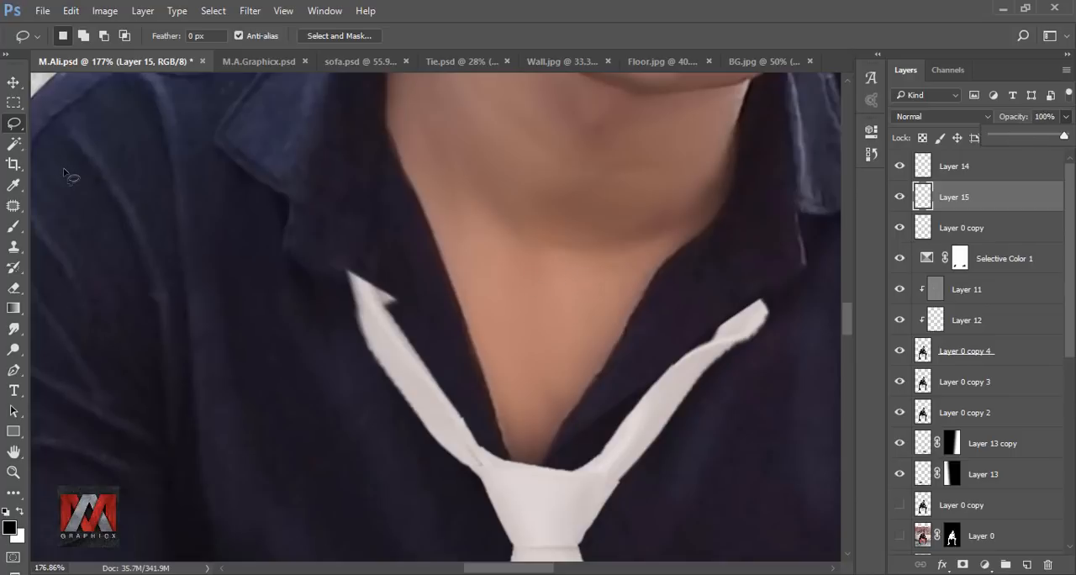
left_click_drag(374, 244, 334, 274)
left_click_drag(403, 317, 409, 281)
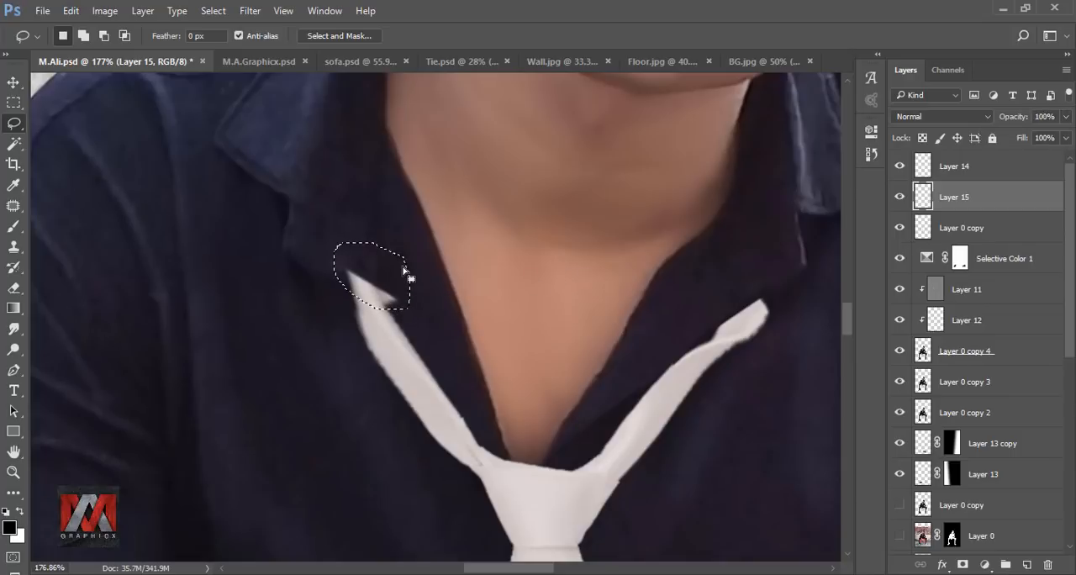
scroll(409, 281, "down", 3)
key("ctrl+d")
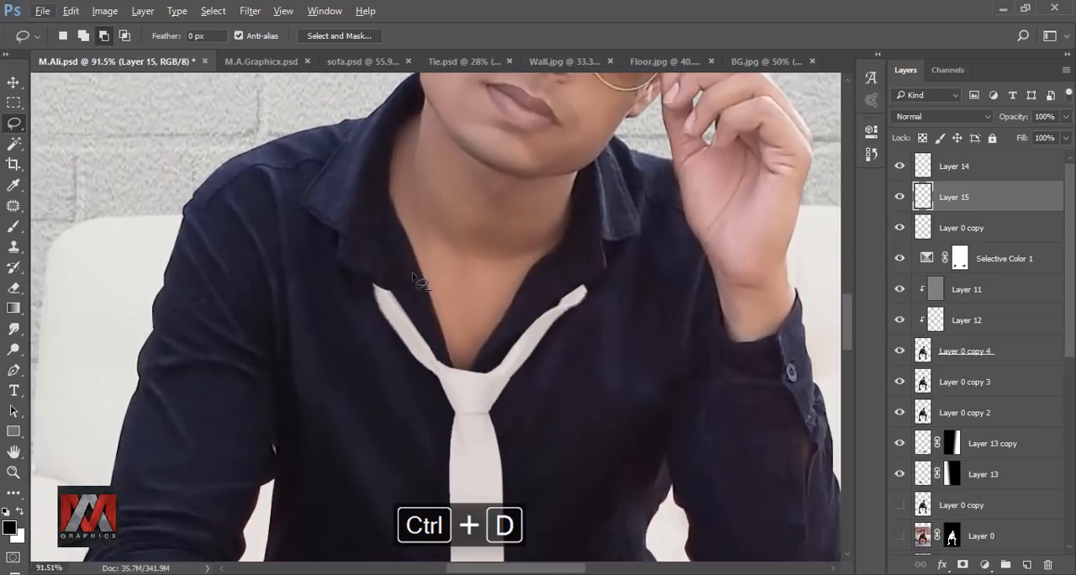
scroll(413, 277, "down", 5)
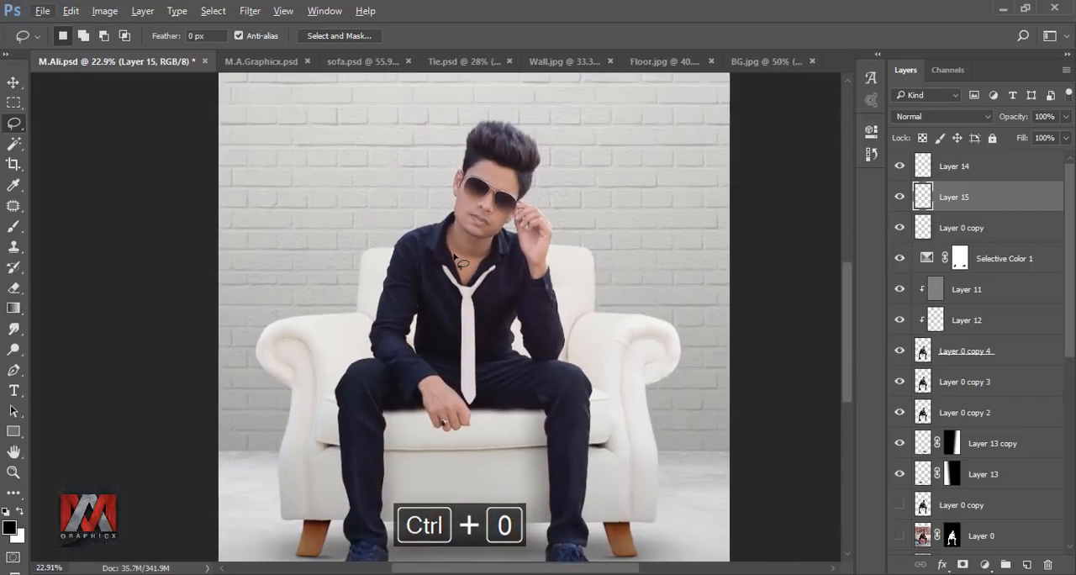
key("ctrl+0")
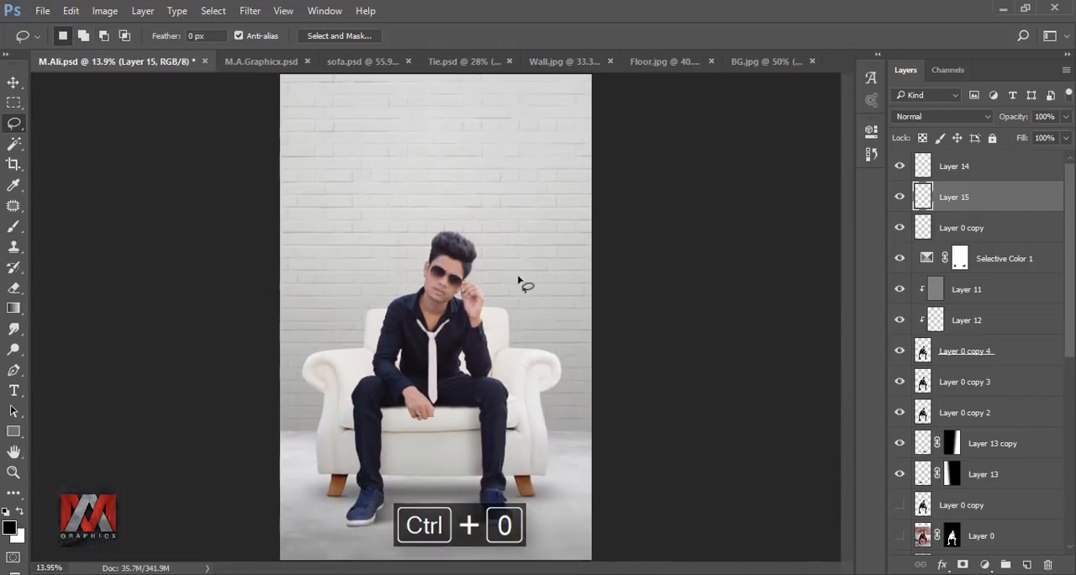
Step: Merge the two tie strap layers, Layer 14 and Layer 15, into one
left_click(953, 167, "ctrl")
right_click(967, 172)
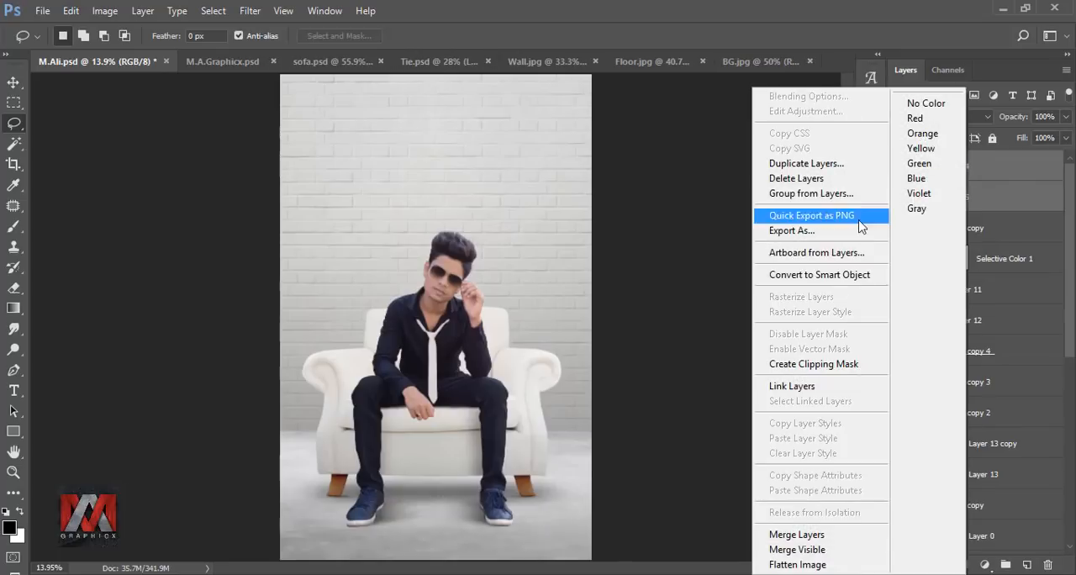
left_click(809, 534)
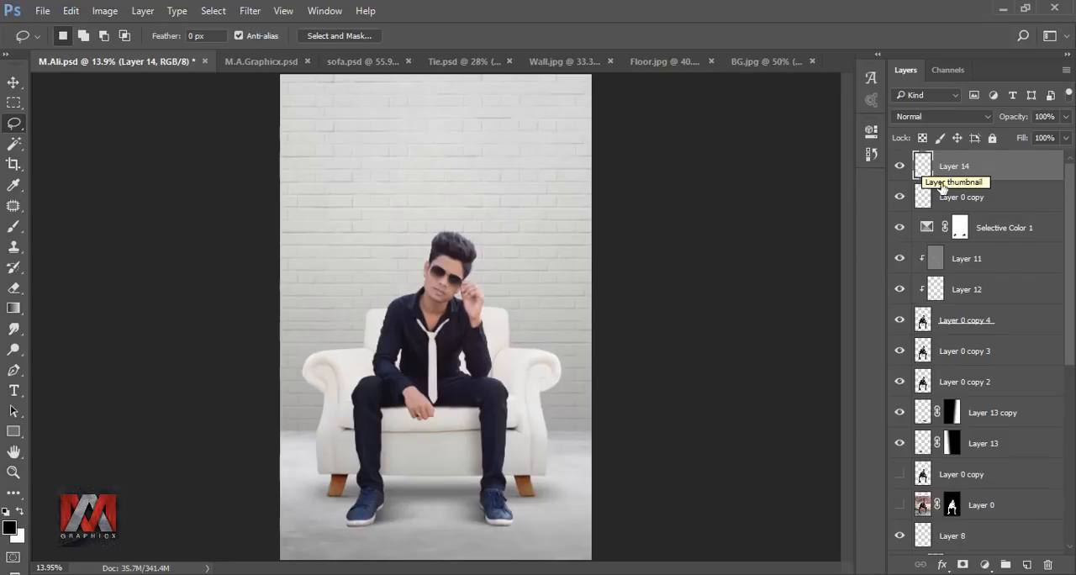
Step: Add a new empty layer above the merged straps and clip it to them
left_click(1028, 565)
right_click(990, 174)
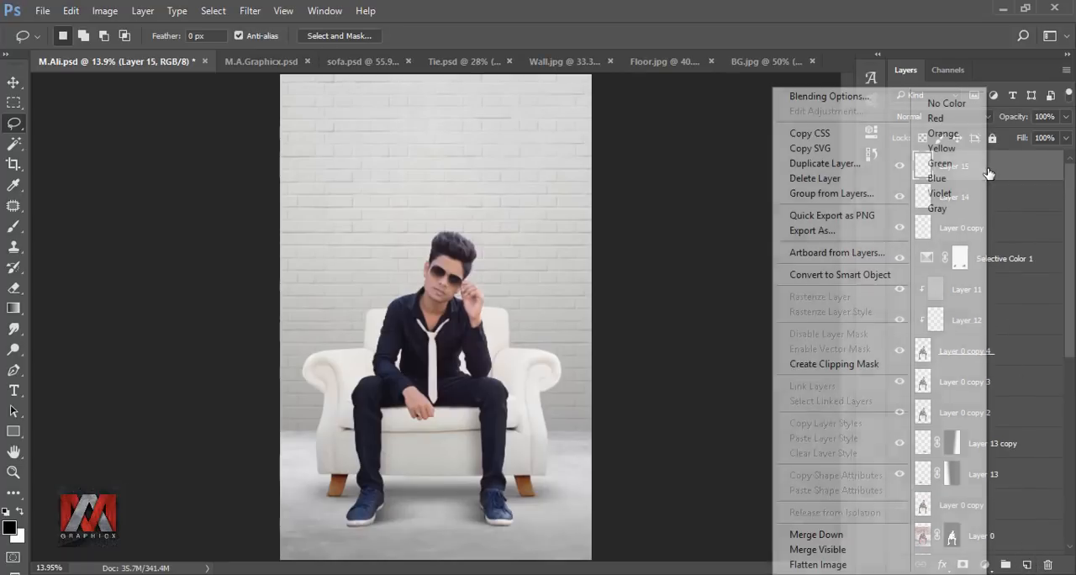
left_click(848, 361)
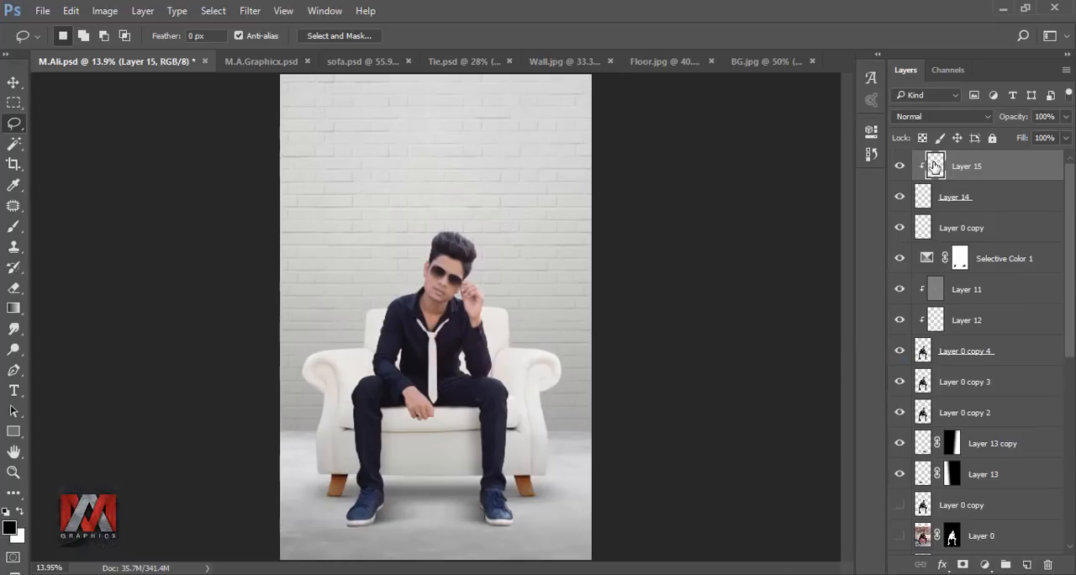
Step: Shade the tie straps beneath the collar on the clipped Layer 15 with a 40 px soft black brush at 23% opacity and 29% flow
scroll(536, 314, "up", 14)
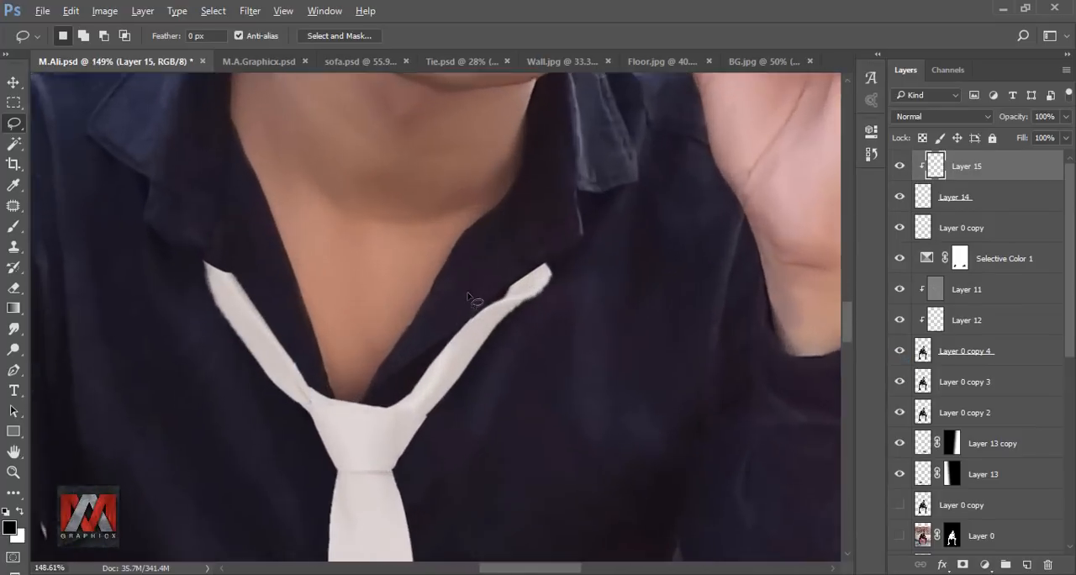
left_click(12, 227)
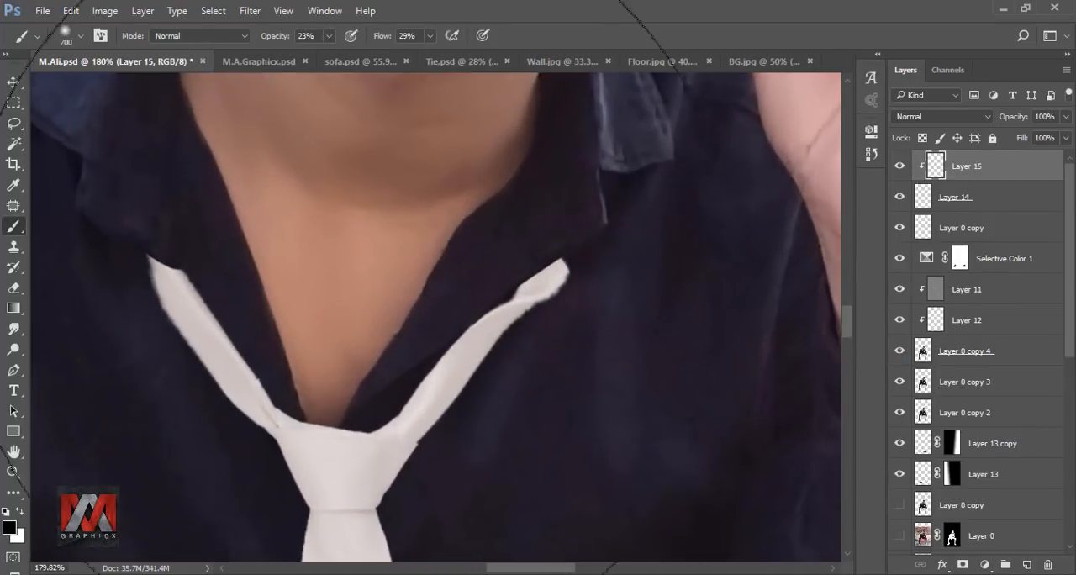
key("bracketleft")
key("bracketleft")
key("bracketleft")
key("bracketleft")
key("bracketleft")
key("bracketleft")
key("bracketleft")
key("bracketleft")
key("bracketleft")
key("bracketleft")
key("bracketleft")
key("bracketleft")
key("bracketleft")
key("bracketleft")
key("bracketleft")
key("bracketleft")
key("bracketleft")
key("bracketleft")
key("bracketleft")
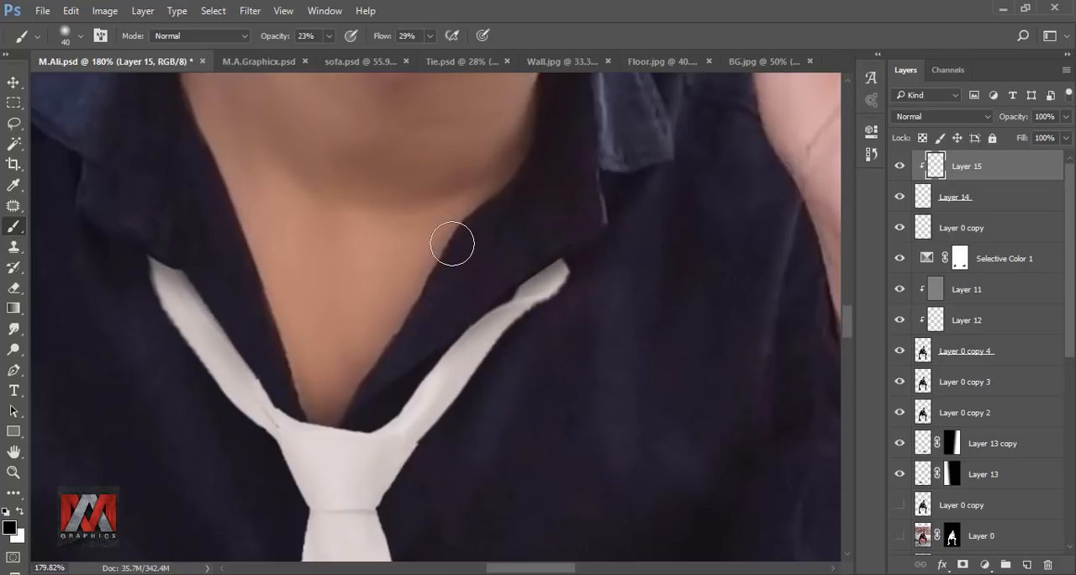
key("ctrl+0")
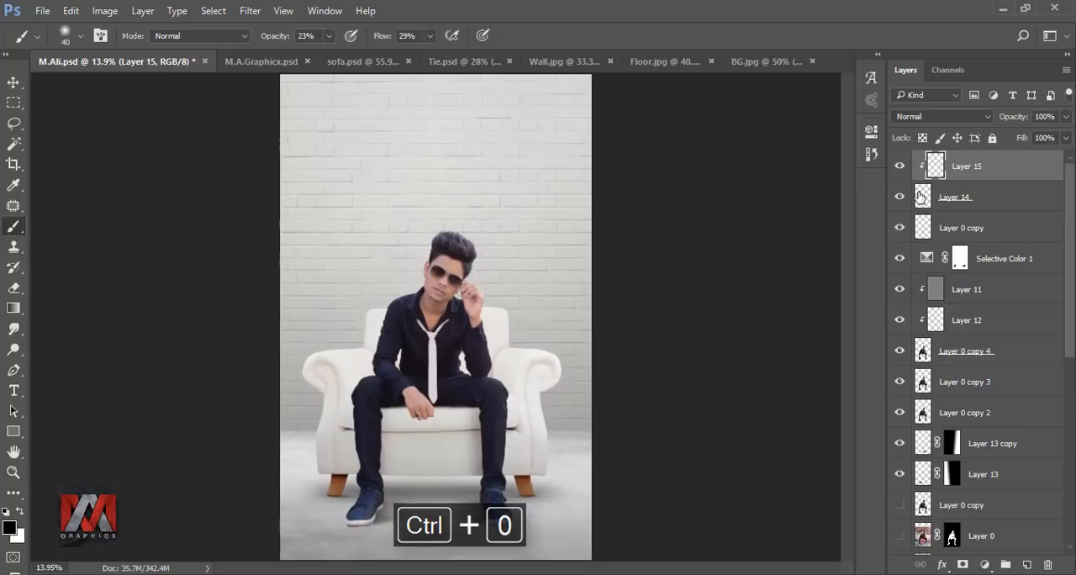
Step: Narrow the tie on the topmost Layer 0 copy with Free Transform and reposition it between the two straps
left_click(920, 197)
left_click(920, 227)
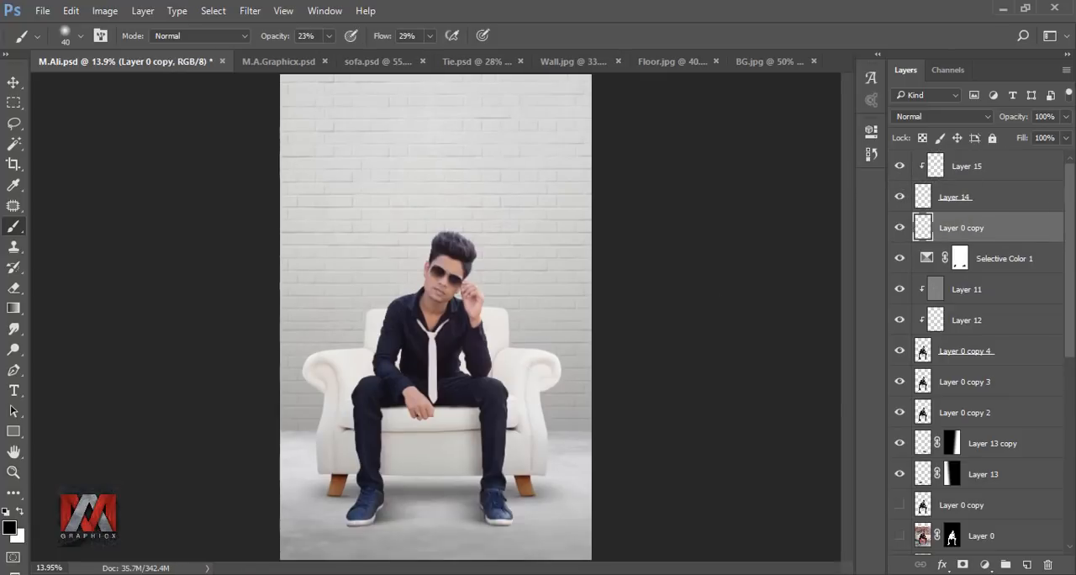
scroll(433, 372, "up", 5)
key("ctrl+t")
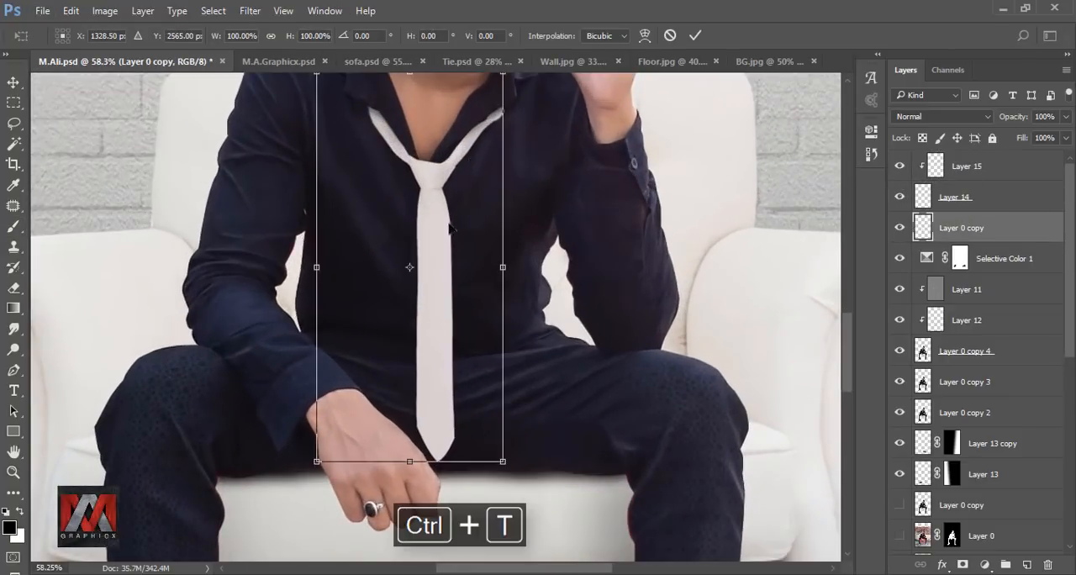
left_click_drag(316, 267, 354, 268)
left_click_drag(474, 216, 419, 227)
Step: Warp the tie's knot outward on both sides so it meets the two straps, and apply the transform
scroll(446, 156, "up", 2)
scroll(446, 156, "up", 6)
left_click(644, 36)
left_click_drag(447, 176, 470, 170)
left_click_drag(340, 163, 319, 163)
left_click_drag(454, 168, 467, 161)
left_click_drag(311, 141, 302, 140)
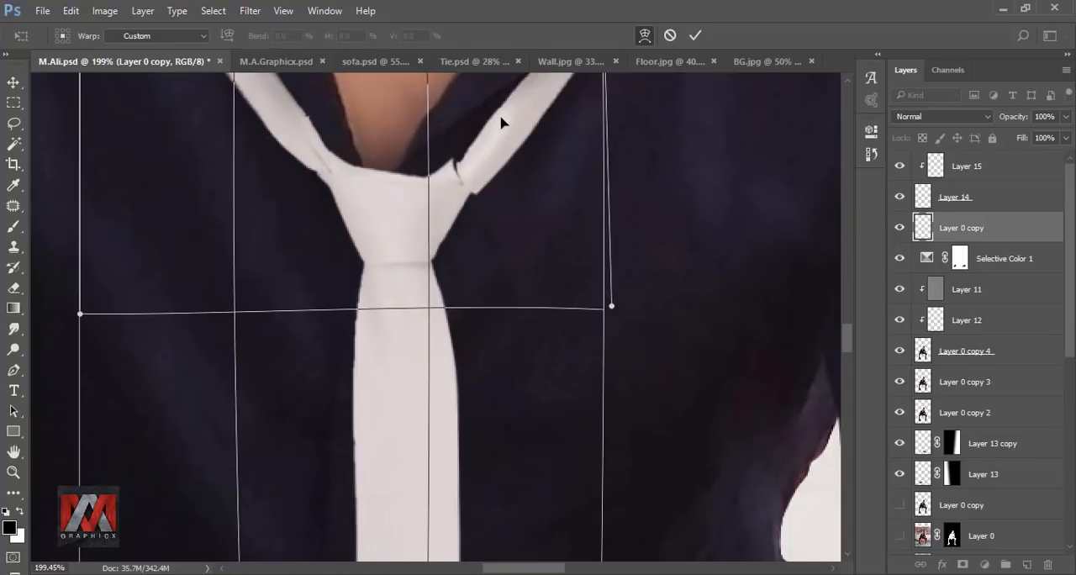
left_click_drag(500, 117, 509, 118)
left_click_drag(219, 134, 203, 132)
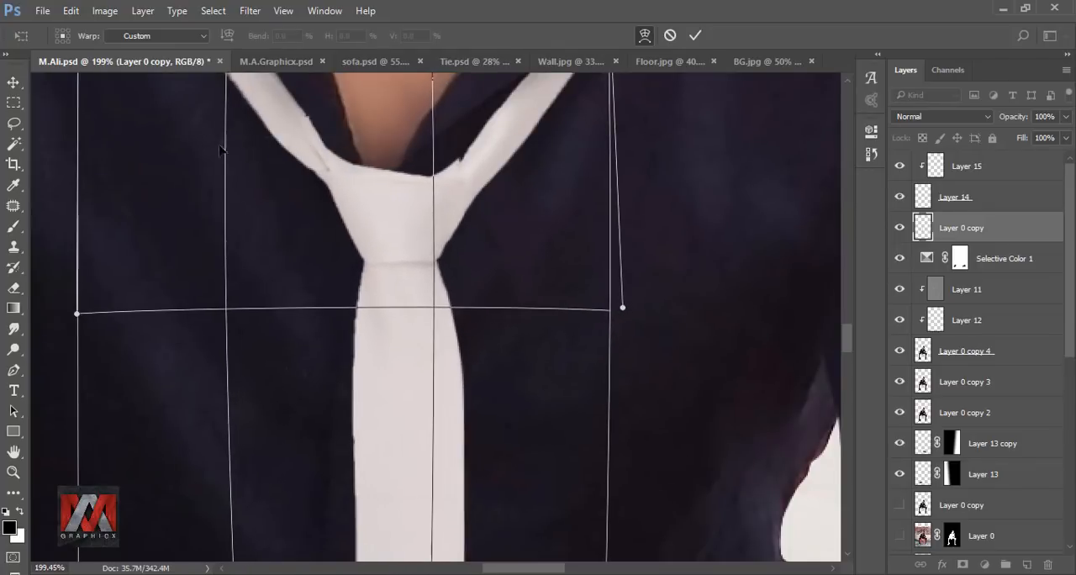
left_click(694, 36)
key("b")
scroll(428, 185, "down", 10)
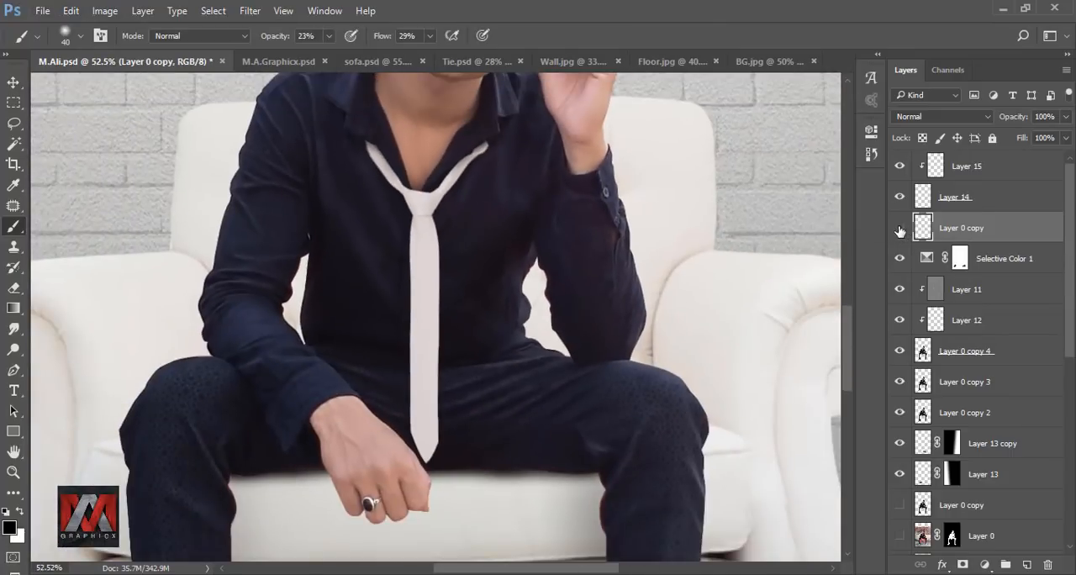
left_click(899, 229)
Step: Group Layer 15, Layer 14 and the tie's Layer 0 copy, and compare the image with the group hidden and shown
key("ctrl+0")
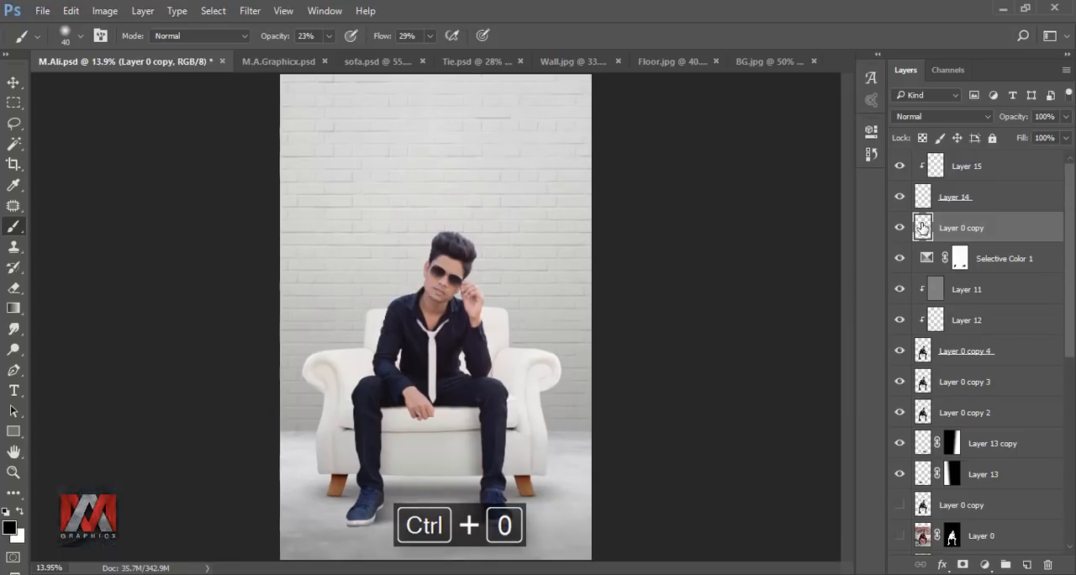
left_click(968, 175, "shift")
key("ctrl+g")
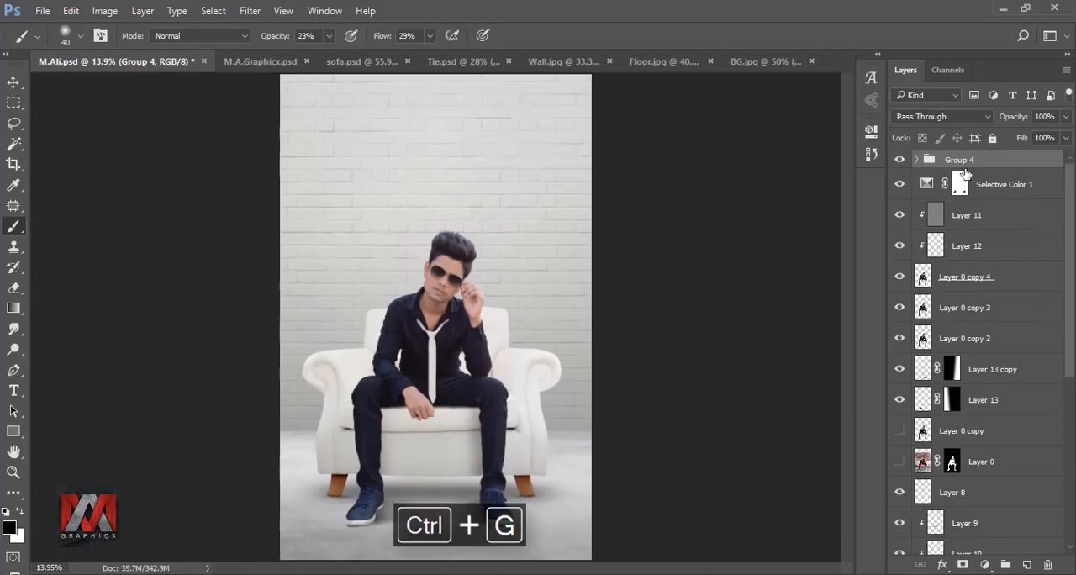
left_click(900, 160)
left_click(900, 160)
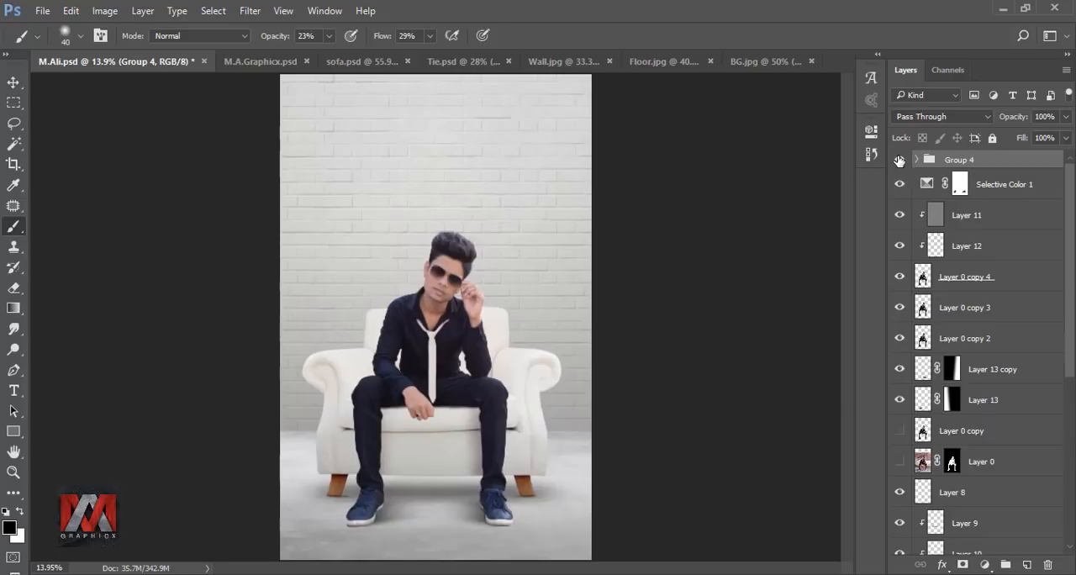
Step: Start a Pen path on Layer 0 copy 4 along the trouser hem and upper edge of the shoe at the picture's left
left_click(922, 277)
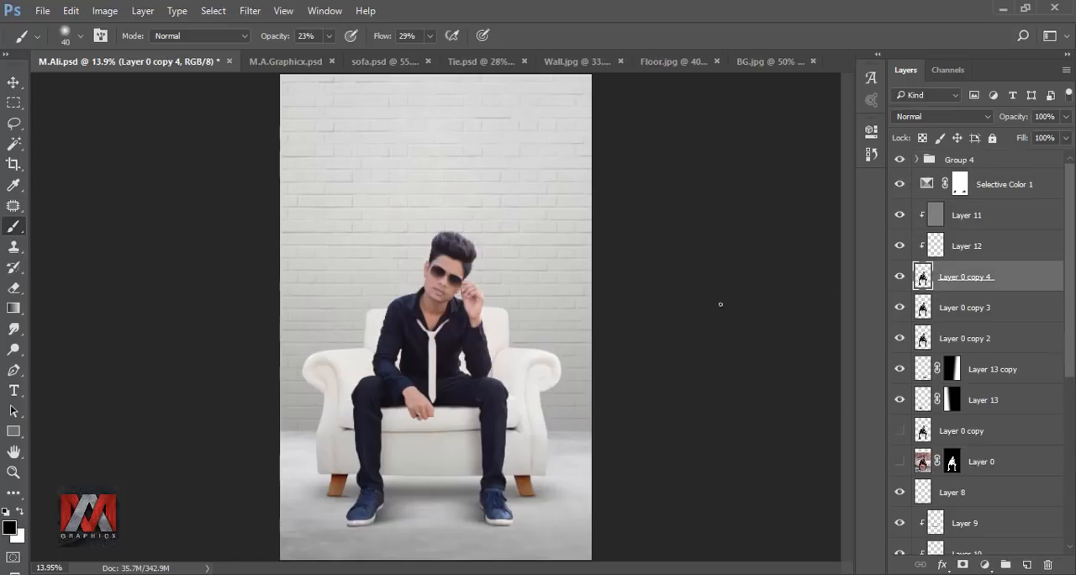
left_click(13, 371)
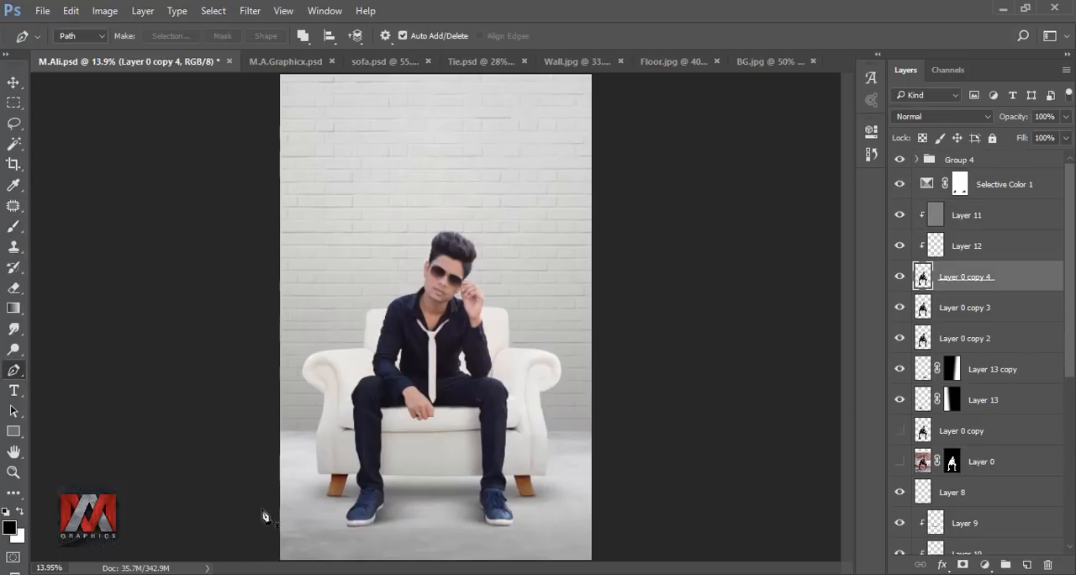
scroll(392, 507, "up", 8)
scroll(382, 488, "up", 2)
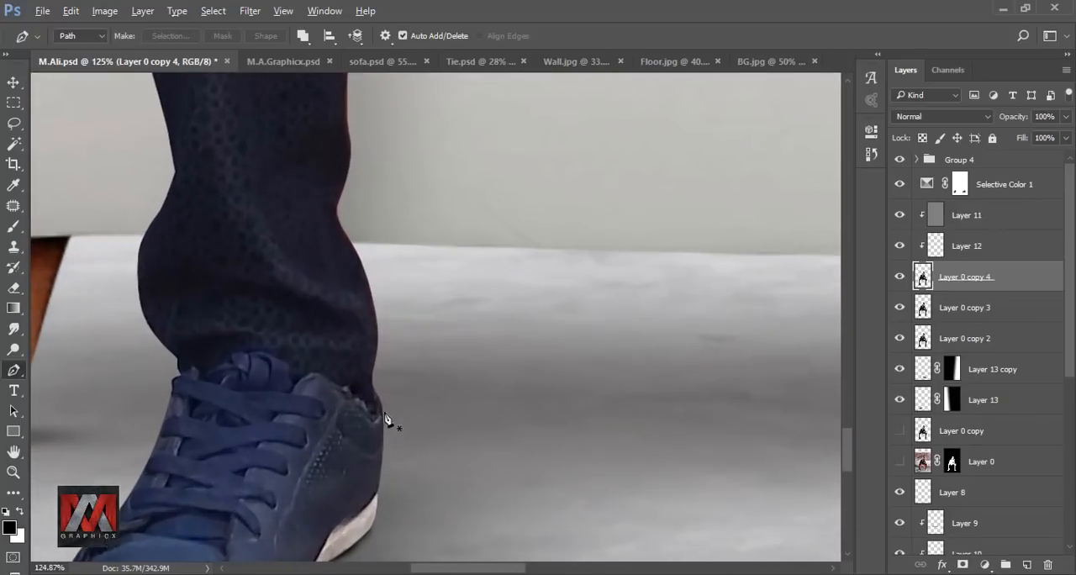
left_click_drag(376, 416, 387, 399)
left_click_drag(321, 374, 304, 379)
left_click(264, 347)
left_click(234, 351)
left_click(196, 364)
left_click(151, 371)
Step: Continue the path around the left shoe's toe and along the top of its white sole, and close the outline
scroll(279, 330, "down", 5)
left_click_drag(279, 330, 344, 272)
left_click_drag(178, 424, 179, 449)
left_click_drag(322, 468, 375, 407)
left_click(418, 362)
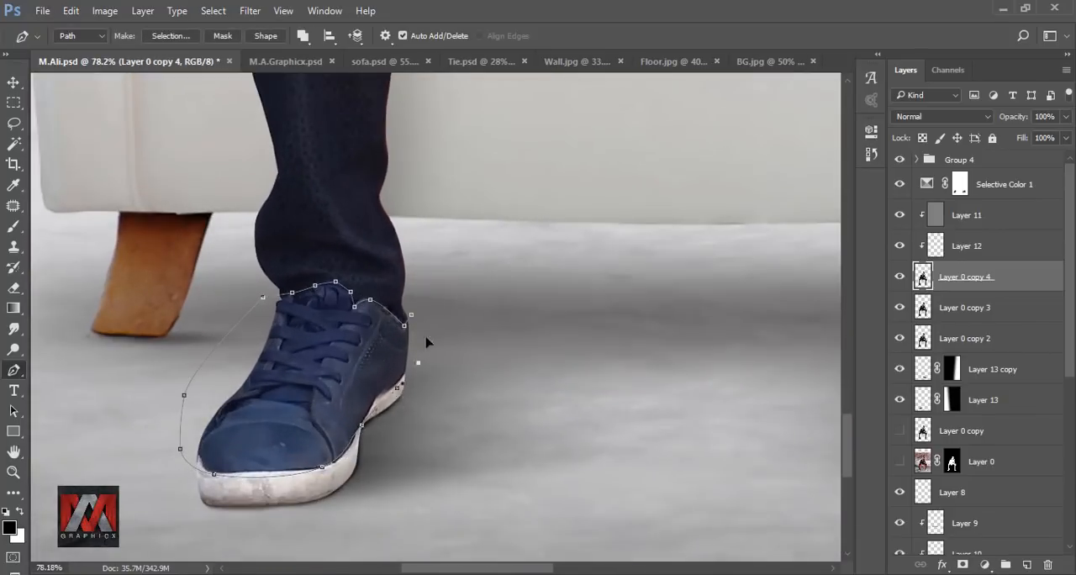
left_click(426, 335)
left_click(411, 316)
right_click(348, 361)
left_click(437, 286)
key("Return")
key("ctrl+d")
Step: Trace the hem, ankle and inner heel of the shoe at the picture's right with the Pen tool
left_click_drag(739, 336, 168, 324)
scroll(504, 277, "up", 1)
scroll(517, 275, "up", 3)
left_click(528, 275)
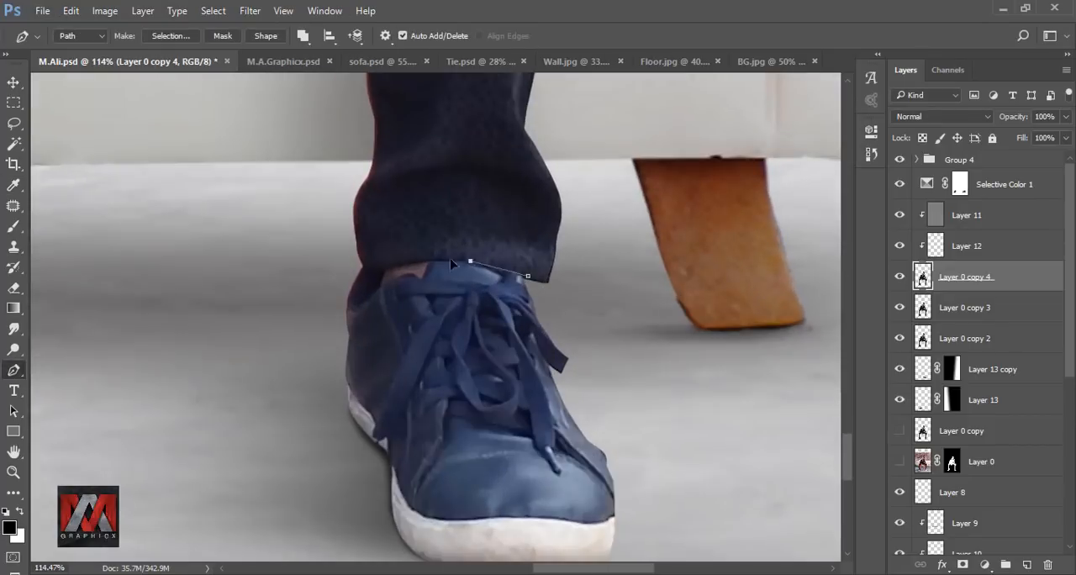
left_click_drag(471, 260, 450, 257)
left_click(435, 258)
left_click(425, 270)
left_click_drag(366, 413, 376, 419)
Step: Trace the right shoe above its white sole and around the toe, and close the path at the hem
scroll(377, 273, "down", 3)
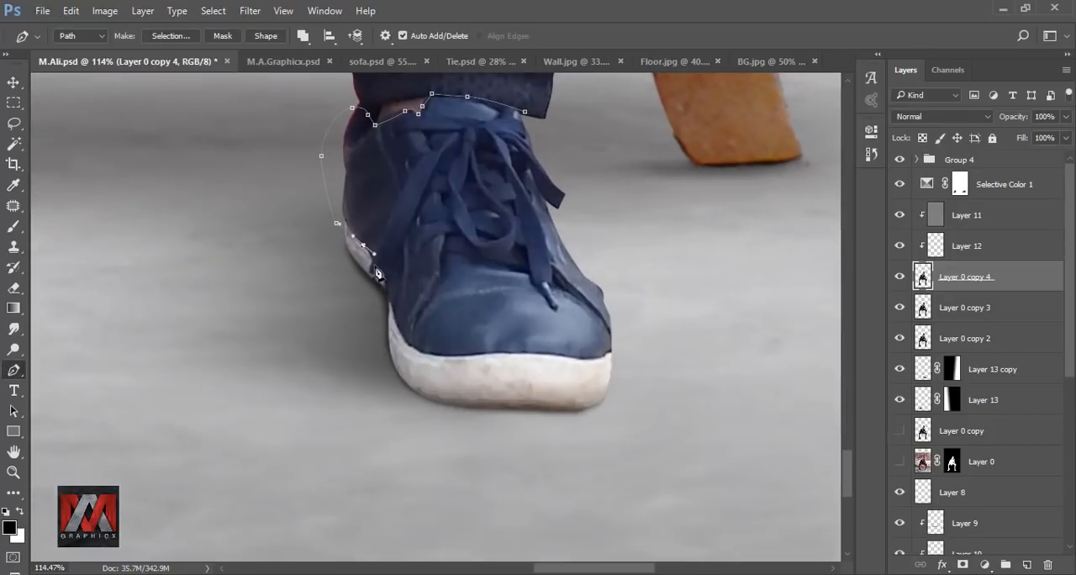
left_click_drag(418, 357, 441, 362)
left_click_drag(515, 362, 533, 359)
left_click(583, 362)
left_click(622, 341)
left_click_drag(628, 287, 613, 260)
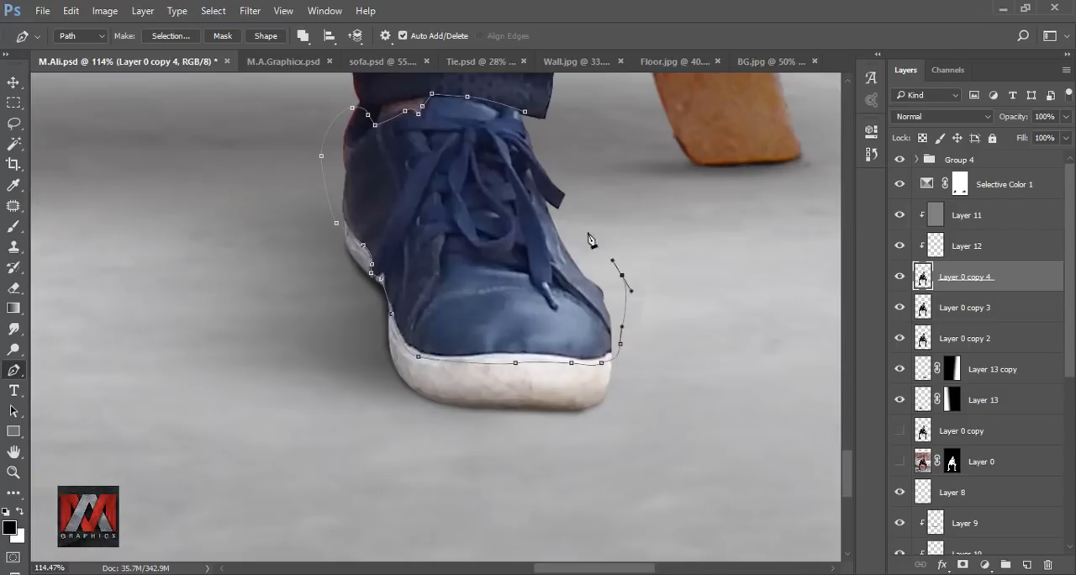
left_click(524, 111)
Step: Convert the outlines of both shoes into a new anti-aliased selection with a 0 px feather radius
right_click(465, 145)
left_click(526, 218)
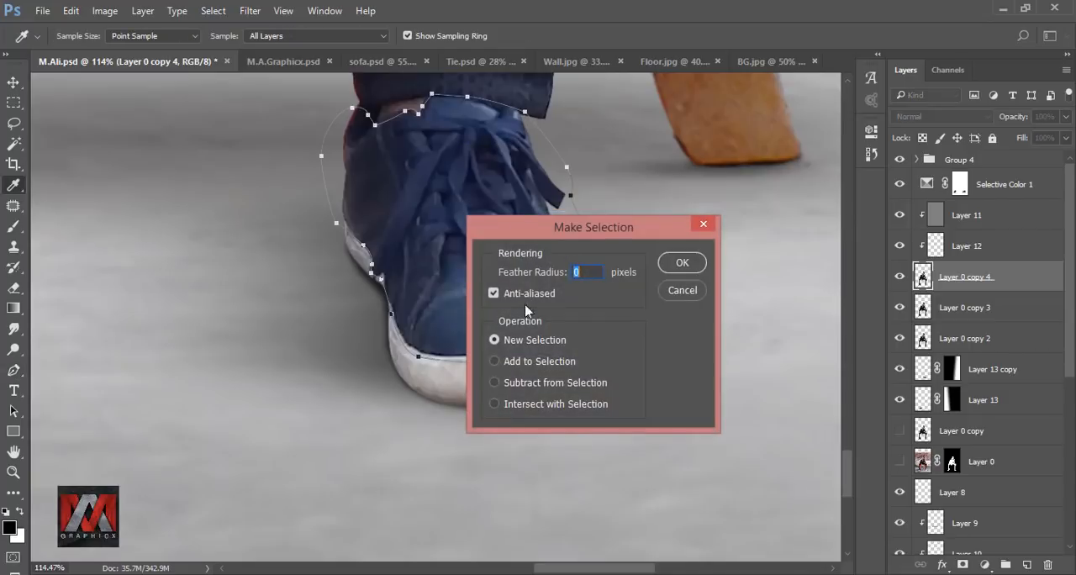
left_click(682, 263)
scroll(577, 300, "down", 6)
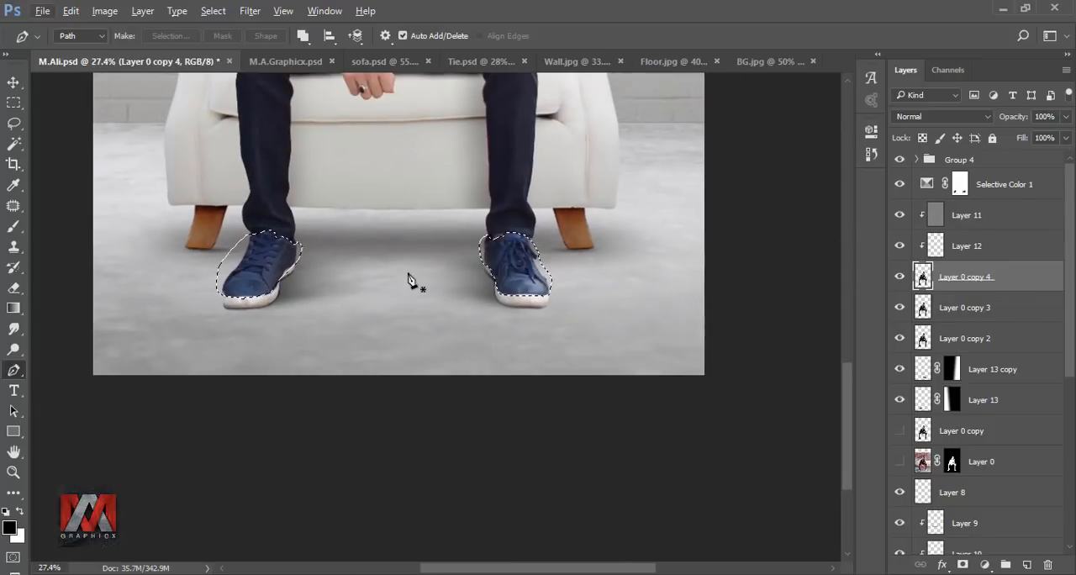
key("ctrl+0")
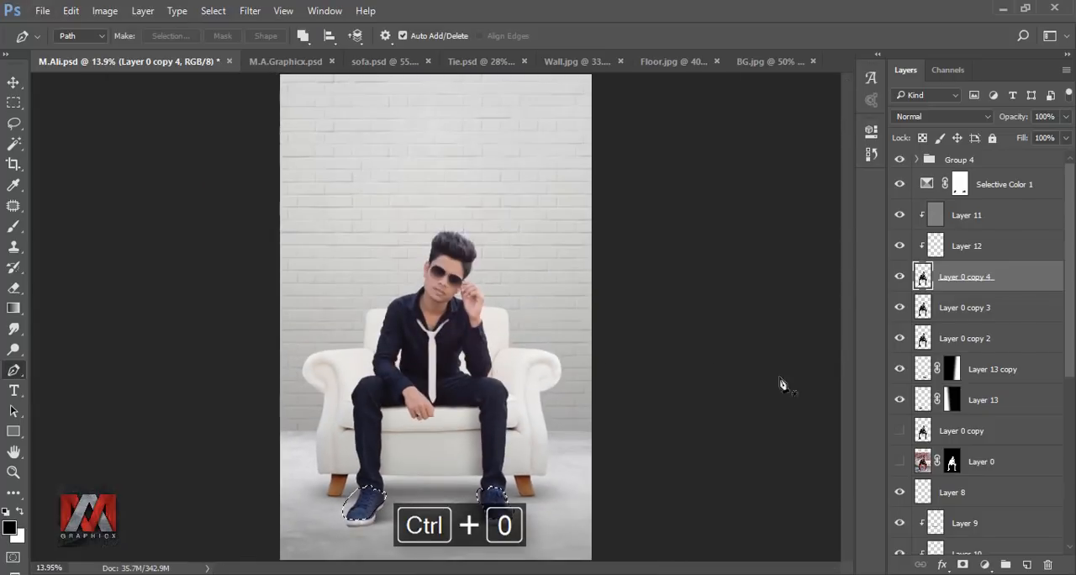
Step: Add a Selective Color adjustment clipped to Layer 0 copy 4 for the selected shoes, with Black at +100% for both Cyans and Blues
left_click(985, 565)
left_click(954, 550)
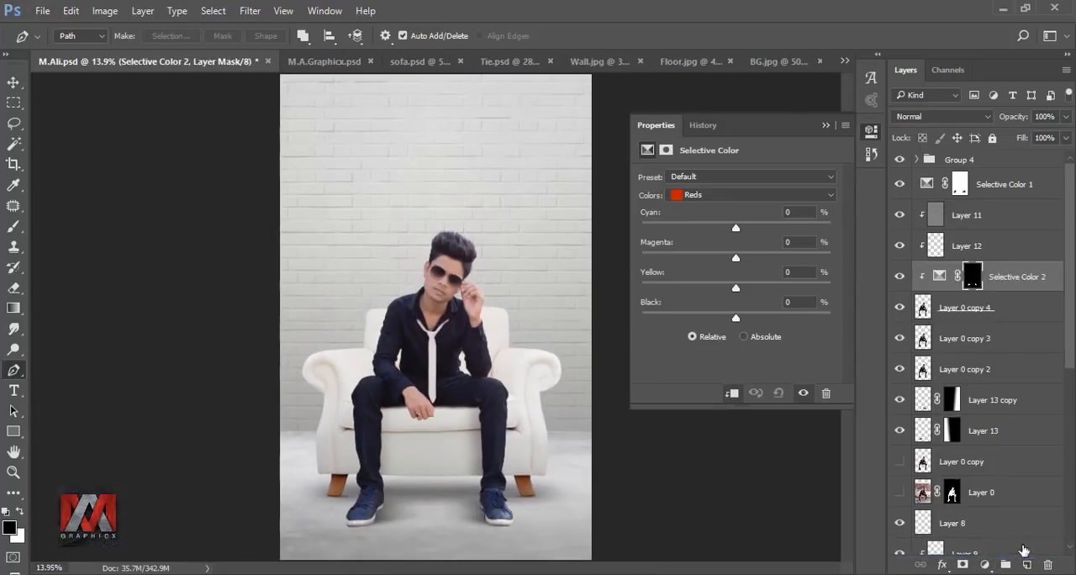
left_click(733, 196)
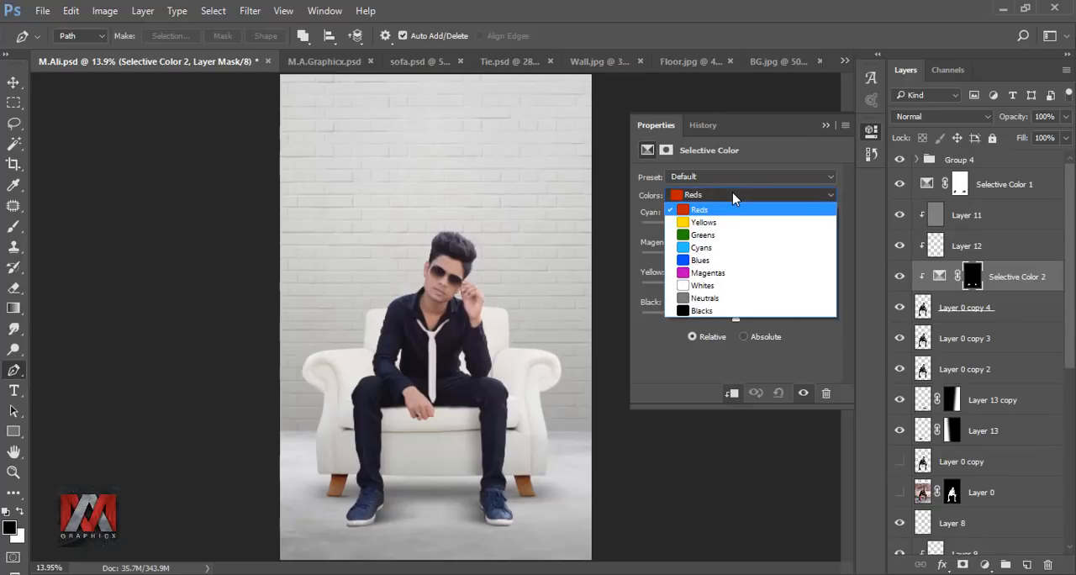
left_click(732, 242)
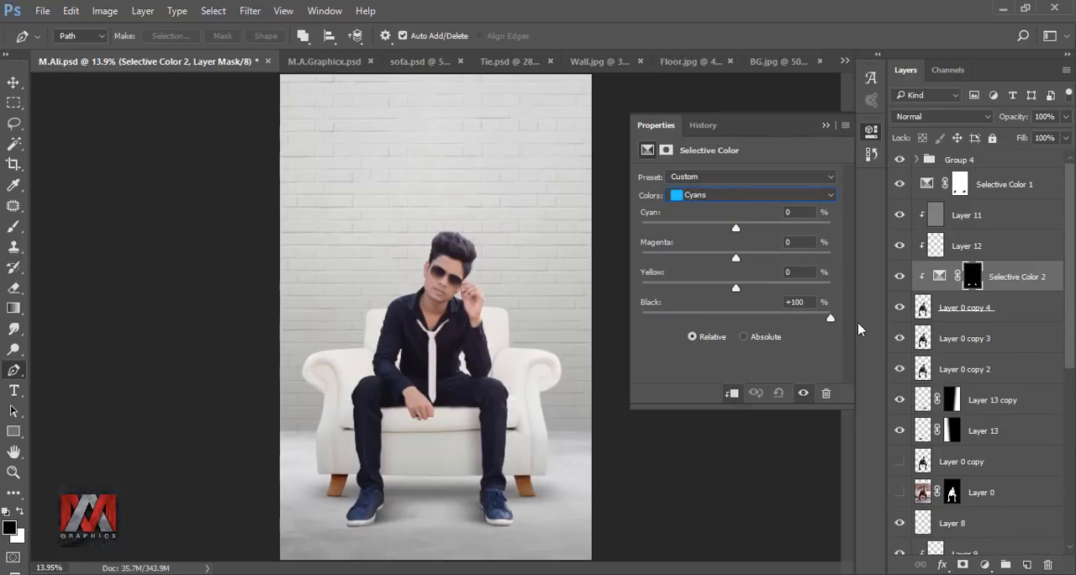
left_click(733, 196)
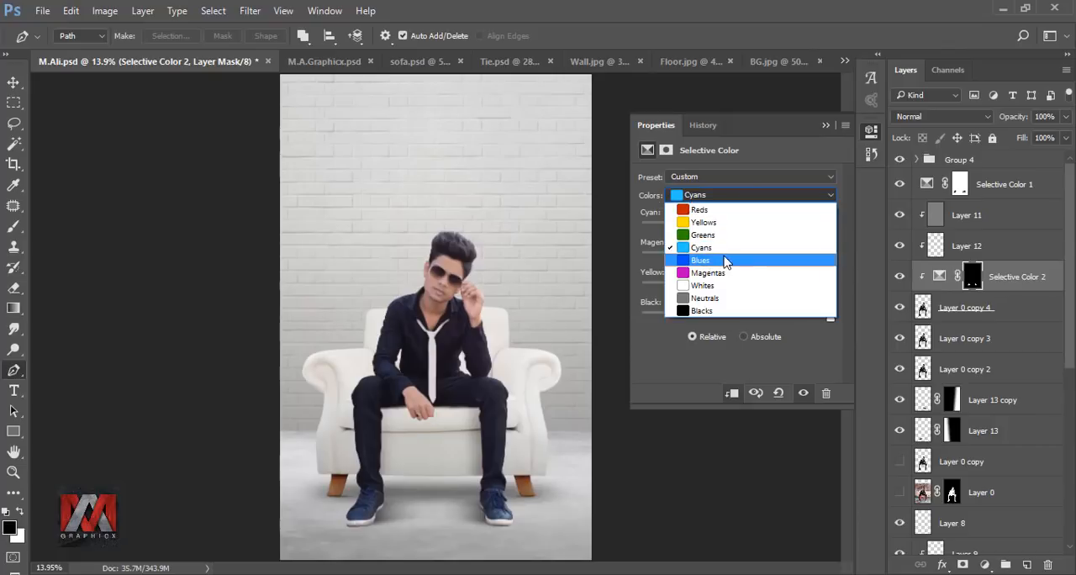
left_click(725, 257)
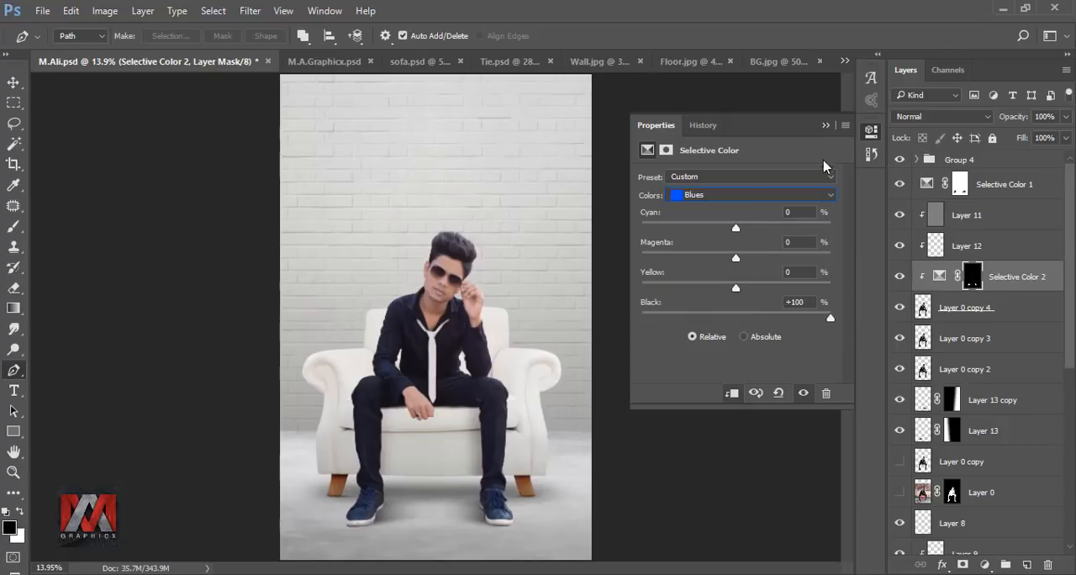
left_click(825, 126)
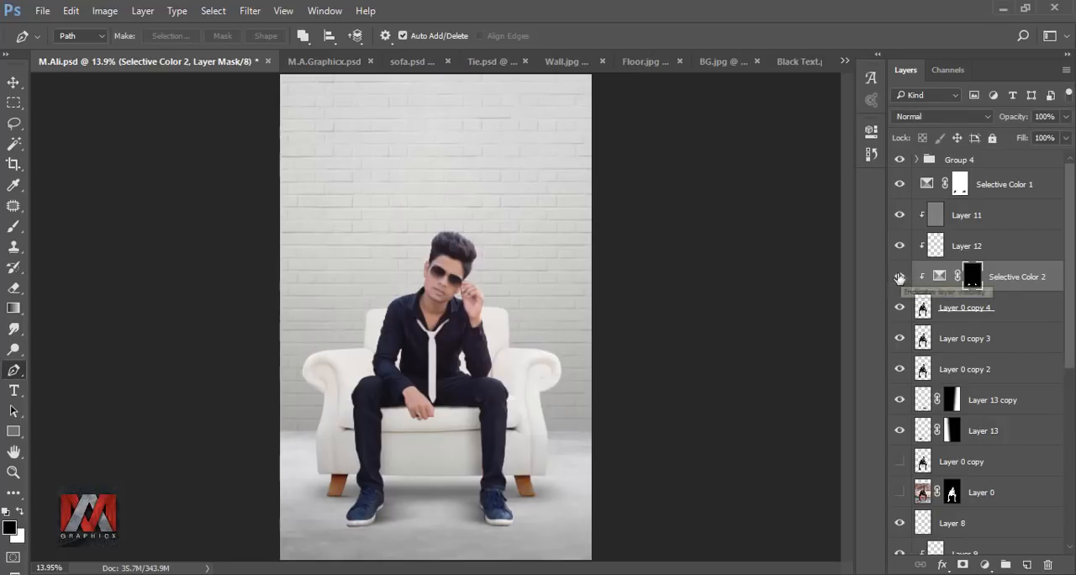
Step: Copy the Text group from Black Text.psd into the composite document, placing it on the wall above the man's head
left_click(798, 61)
left_click(926, 162)
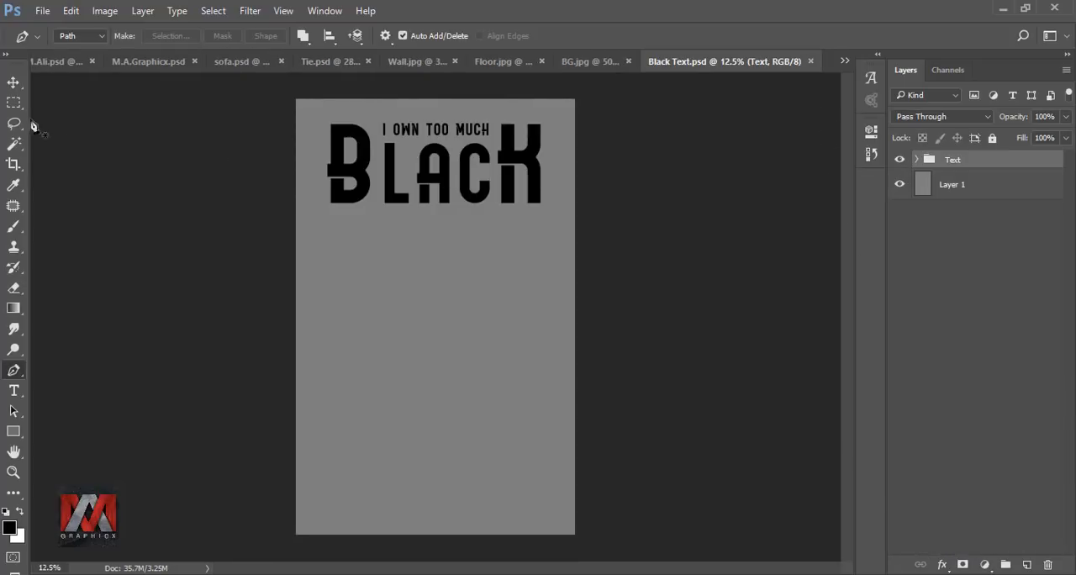
left_click(13, 82)
left_click_drag(257, 156, 444, 158)
Step: Center the Text group horizontally on the canvas, deselect, and move the group above Group 4 in the layer stack
left_click(923, 217, "ctrl")
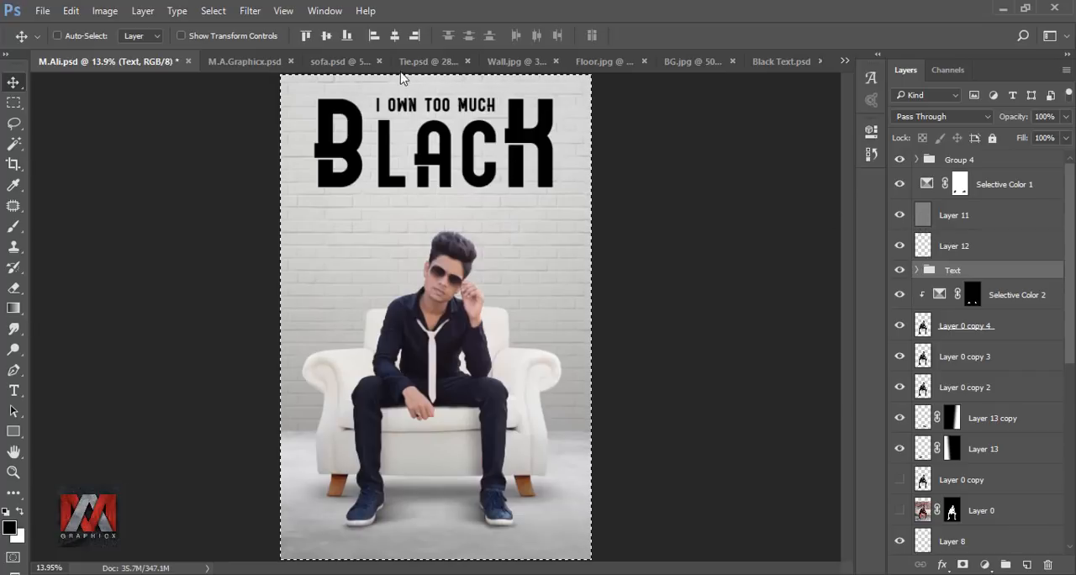
left_click(394, 35)
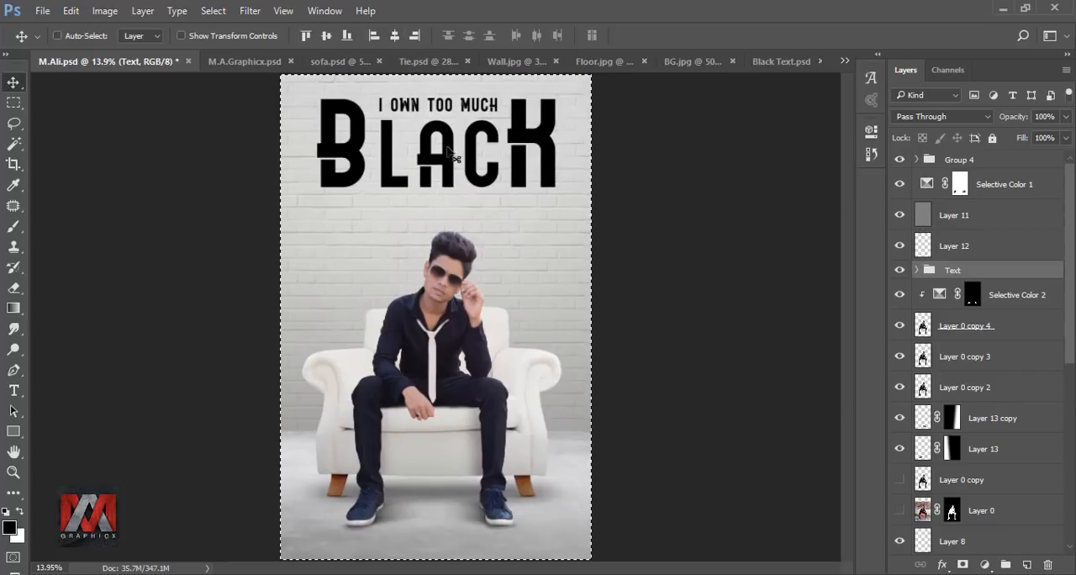
key("ctrl+d")
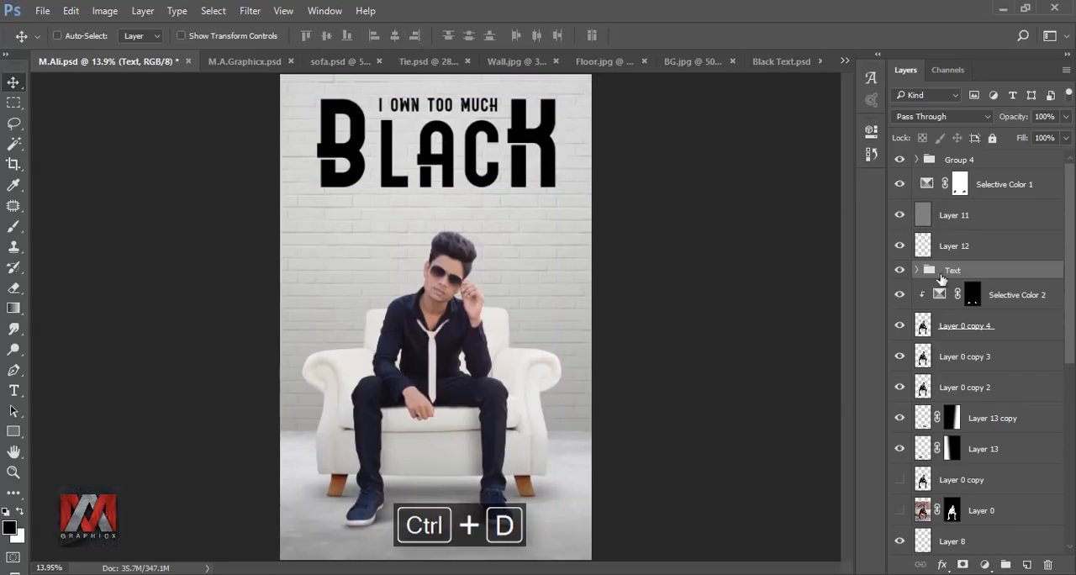
left_click_drag(970, 273, 981, 174)
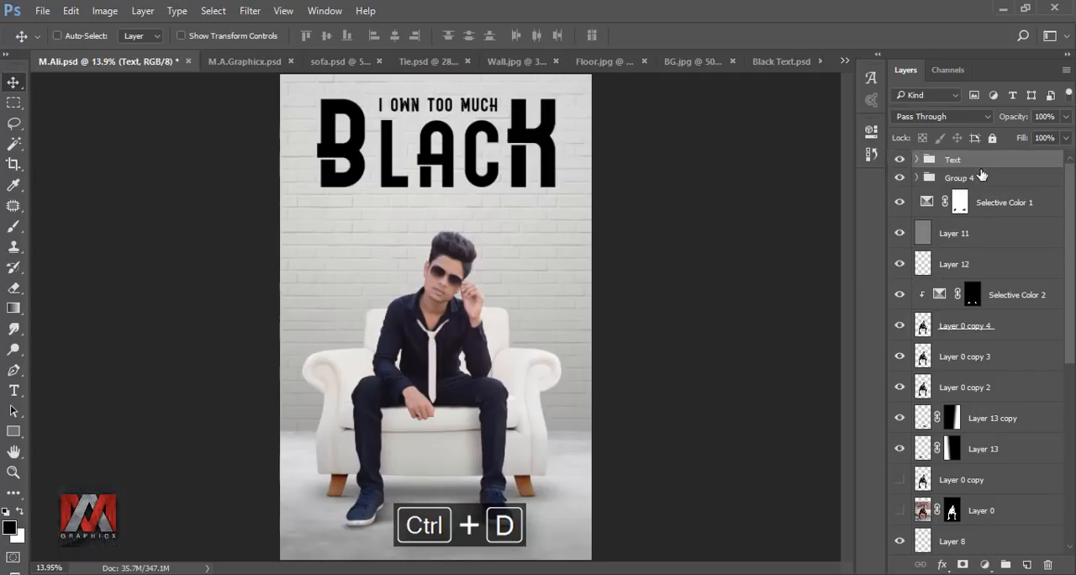
left_click(900, 161)
left_click(900, 161)
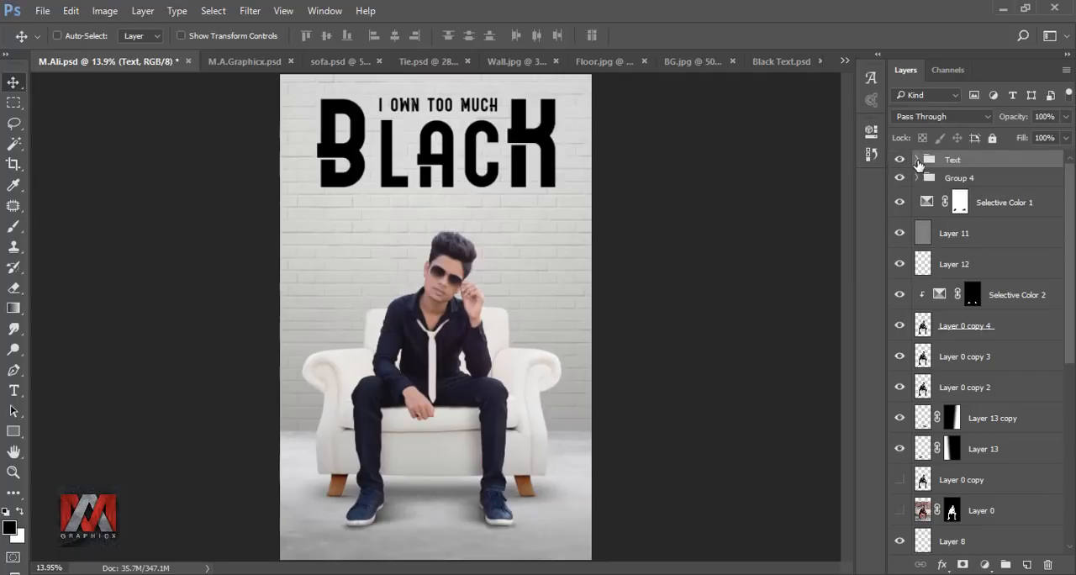